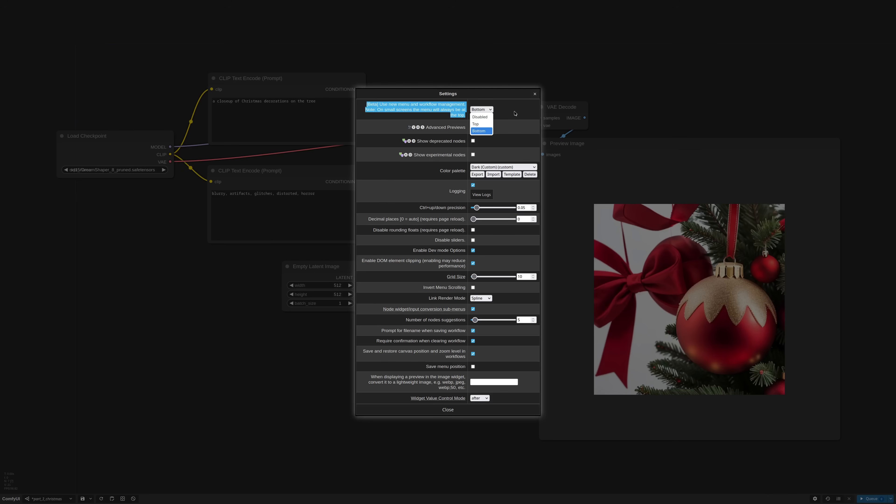
Step: Set the new beta workflow menu's position to Bottom and close the settings
left_click(483, 132)
left_click(515, 112)
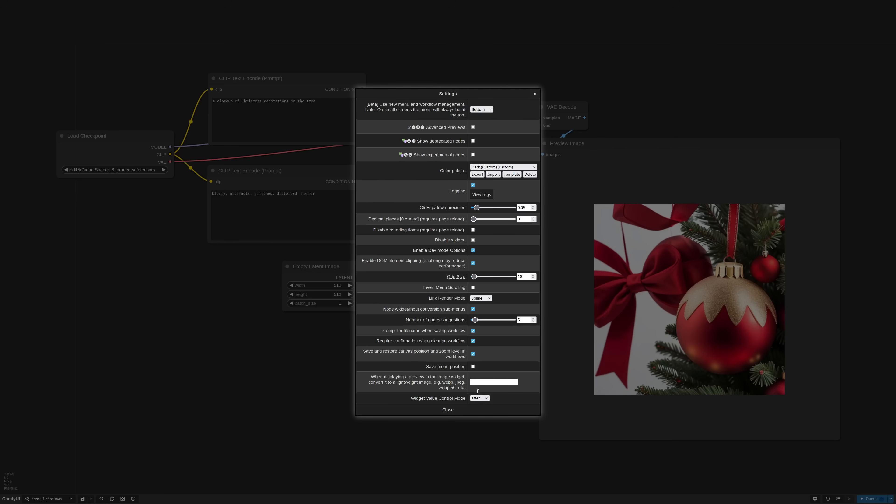
left_click(470, 411)
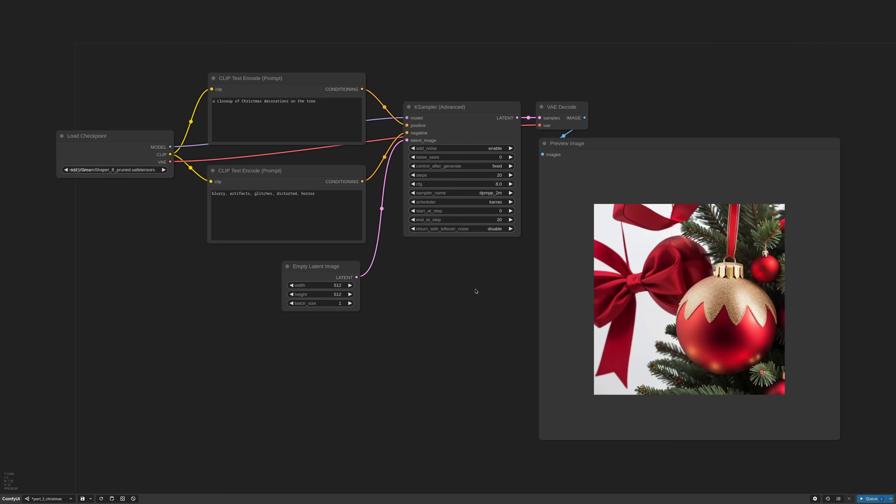
Step: Raise the KSampler's noise seed stepwise to 3, generating new images along the way
scroll(526, 192, "up", 4)
left_click_drag(526, 193, 394, 129)
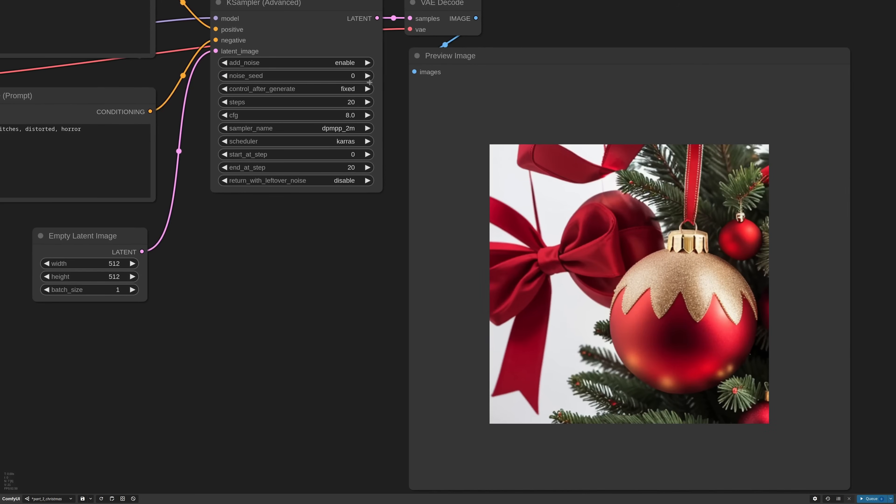
left_click(368, 76)
left_click(368, 76)
left_click(868, 498)
left_click(869, 498)
left_click(367, 76)
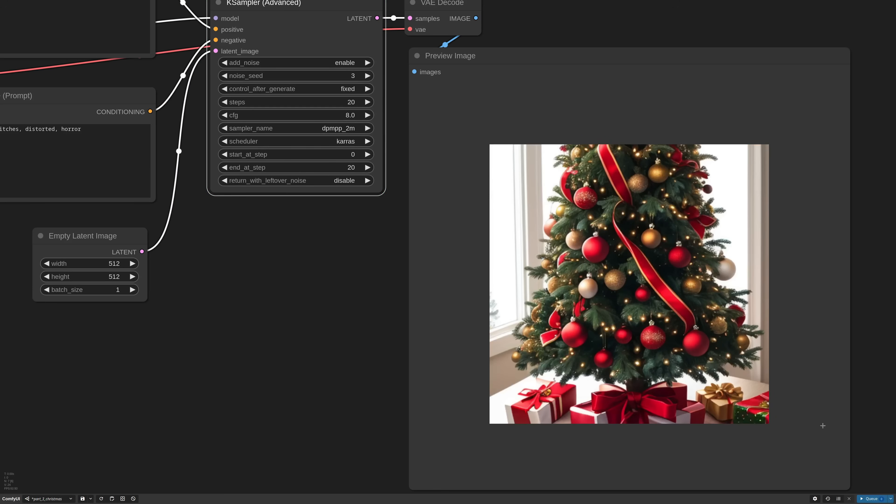
left_click(868, 498)
Step: Enable return_with_leftover_noise in the KSampler (Advanced) node
left_click_drag(286, 208, 394, 289)
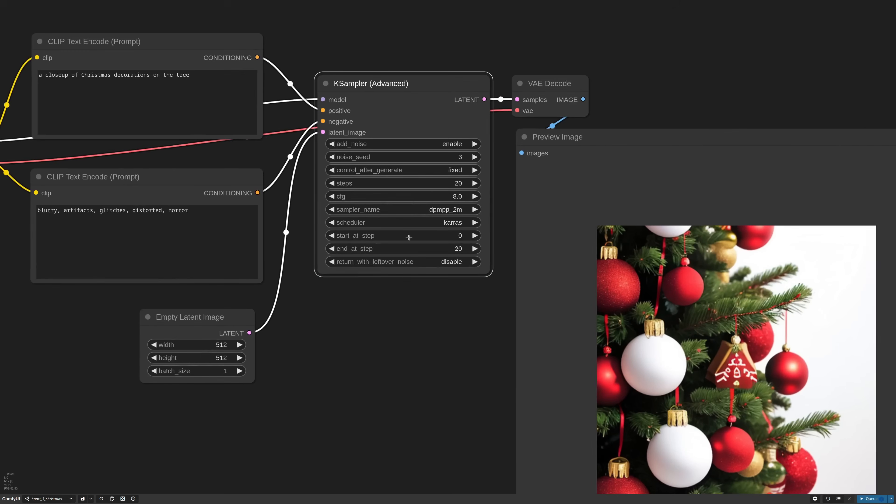
scroll(411, 239, "up", 5)
left_click(465, 276)
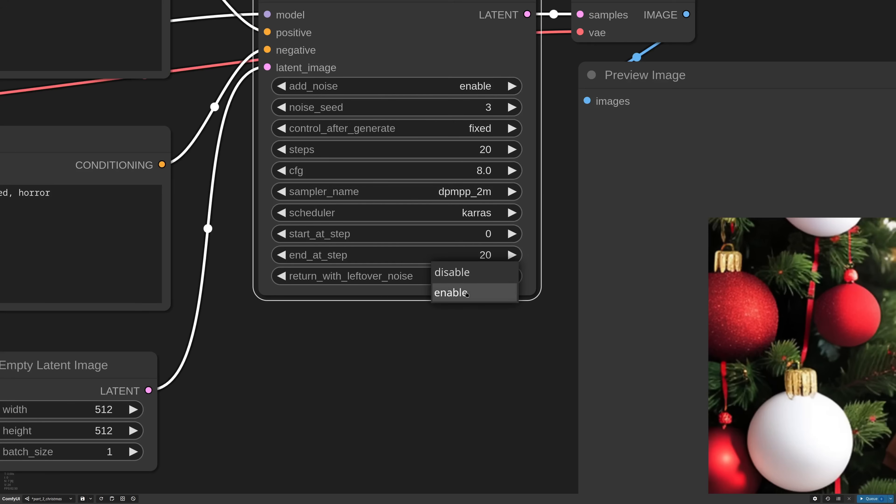
left_click(467, 293)
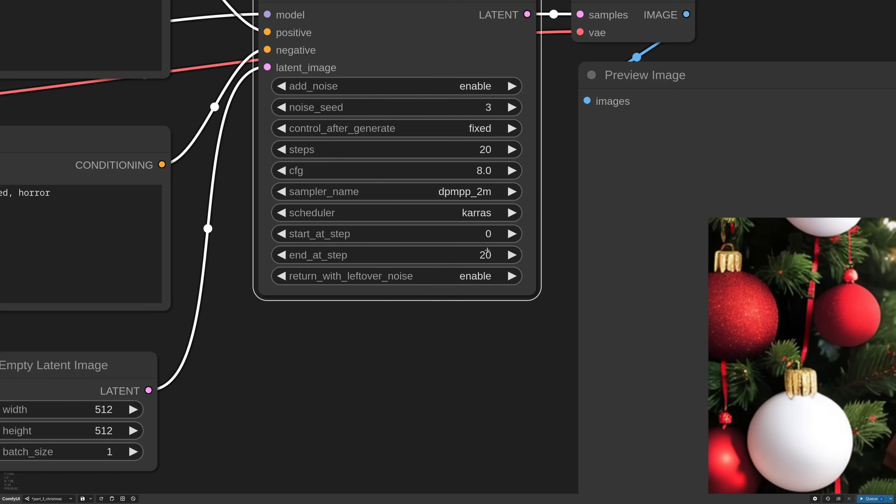
Step: Set the KSampler's end_at_step to 1 and generate the image
left_click(487, 252)
key("Return")
key("ctrl+Return")
scroll(379, 275, "down", 5)
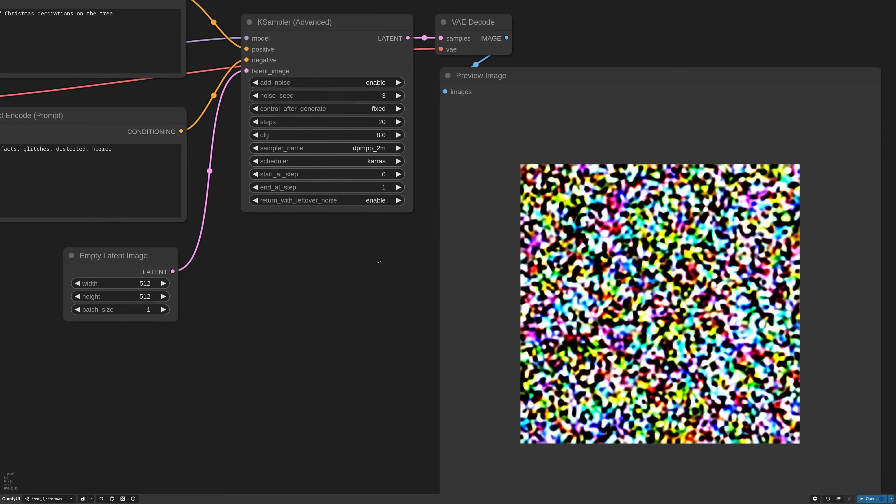
left_click_drag(378, 260, 409, 260)
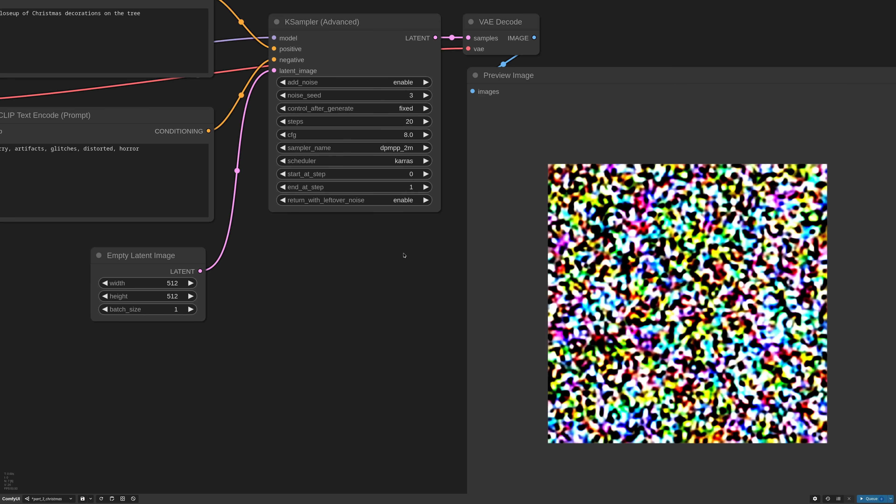
Step: Raise the KSampler's end_at_step gradually from 2 to 10, generating a preview at several intermediate values
left_click(425, 187)
left_click(425, 187)
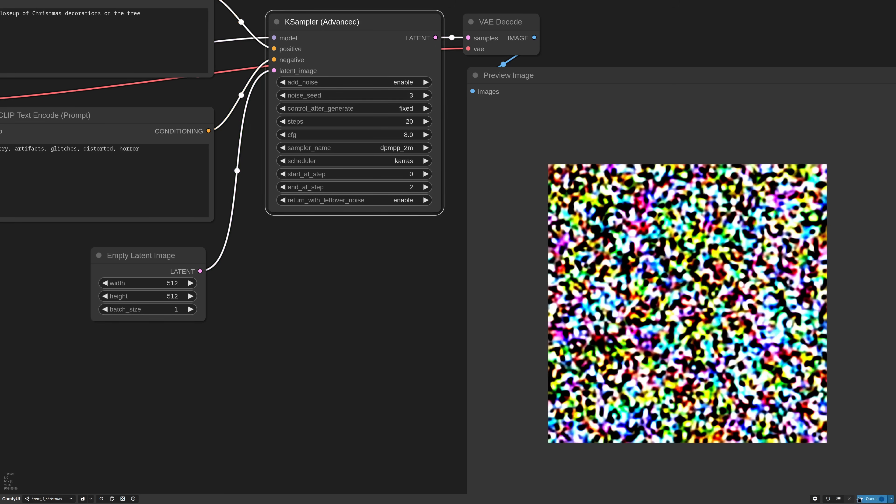
left_click(867, 499)
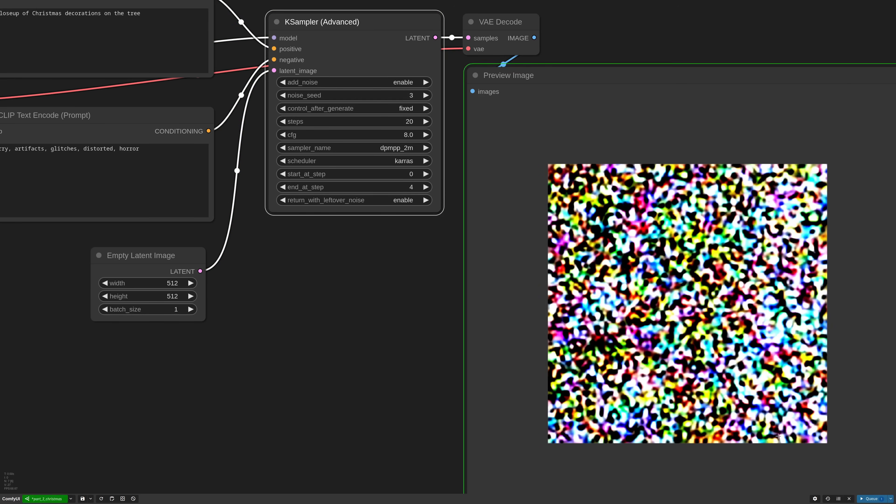
left_click(425, 186)
left_click(425, 187)
left_click(867, 499)
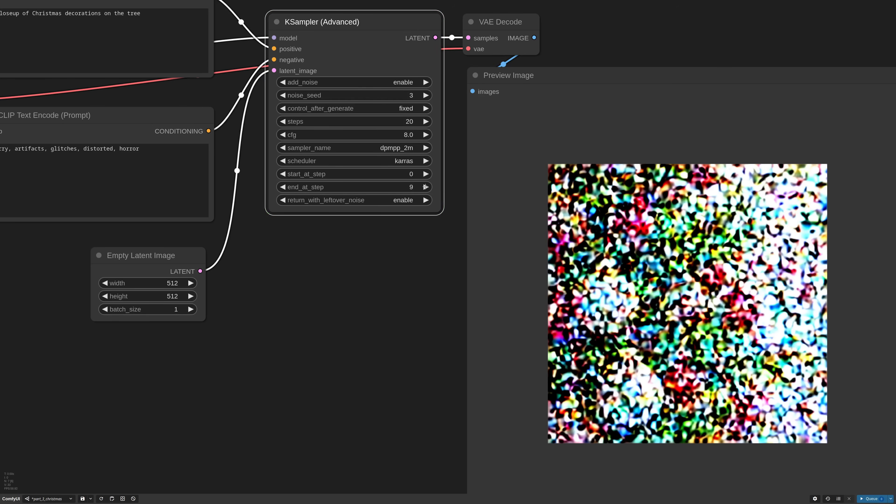
left_click(426, 187)
left_click(426, 188)
left_click(426, 187)
left_click(867, 498)
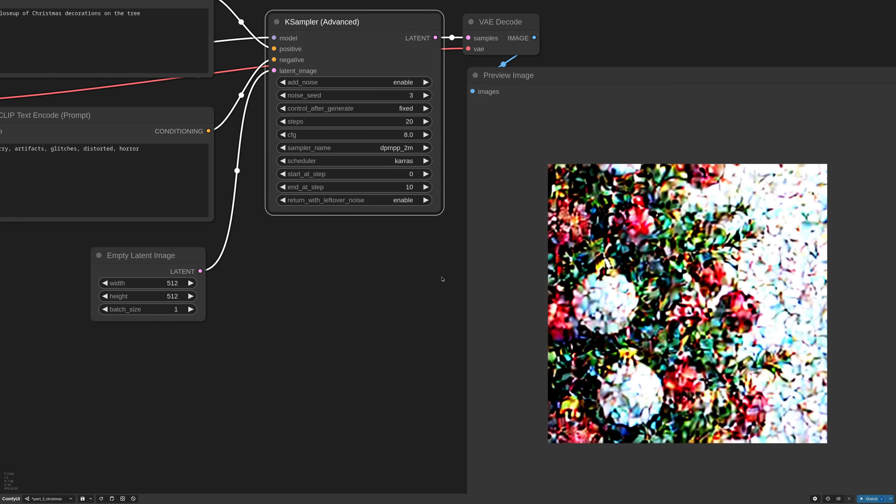
Step: Set the KSampler's end_at_step to 0 and generate the image
left_click(412, 190)
key("Return")
left_click(864, 498)
Step: Add a Load Image node below the Load Checkpoint node
scroll(319, 290, "down", 4)
left_click_drag(315, 296, 532, 296)
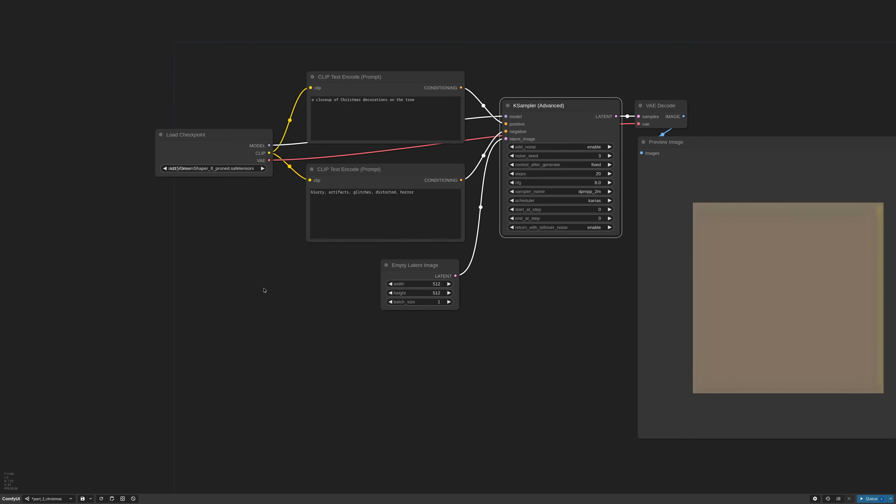
double_click(264, 289)
type("loadim")
key("Return")
left_click_drag(328, 281, 235, 260)
Step: Load noise_christmas_decorations_red.png into the Load Image node, enlarge the node and shift it away from the prompt nodes
left_click(234, 287)
type("red")
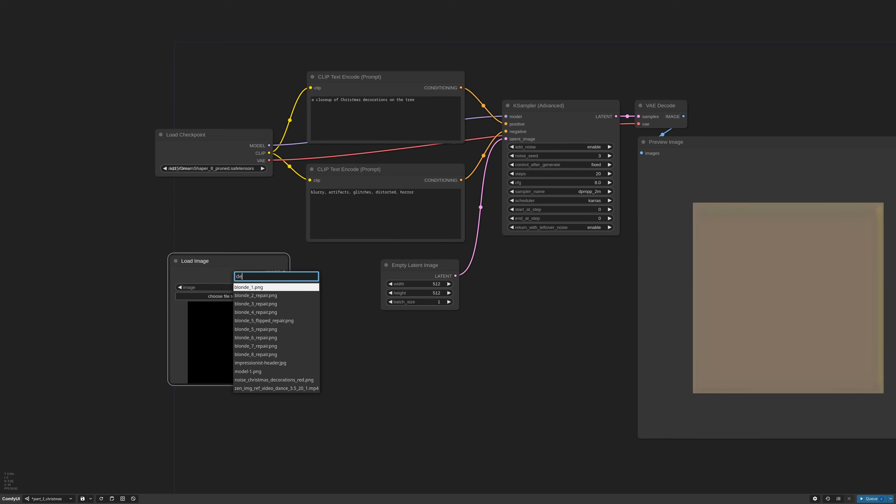
key("Return")
left_click_drag(288, 384, 292, 415)
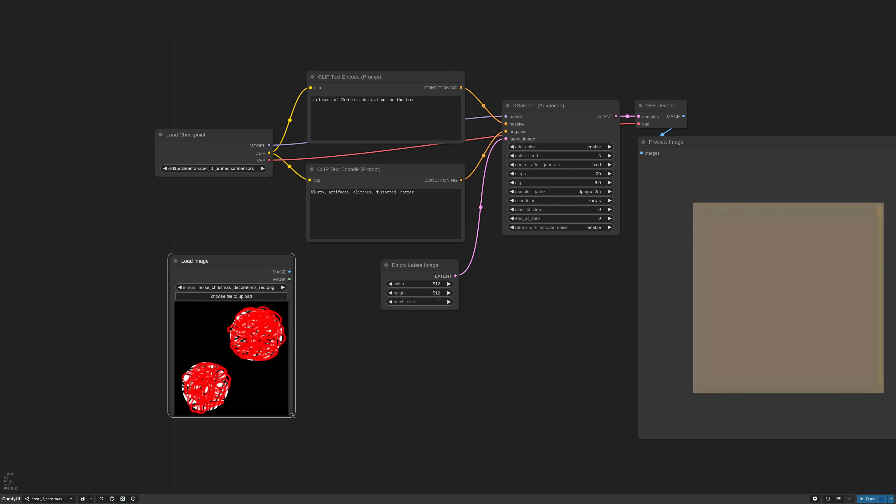
left_click_drag(288, 266, 217, 263)
Step: Encode the loaded image with a VAE Encode node using the checkpoint's VAE, and feed its latent into the KSampler's latent_image
left_click_drag(219, 269, 293, 282)
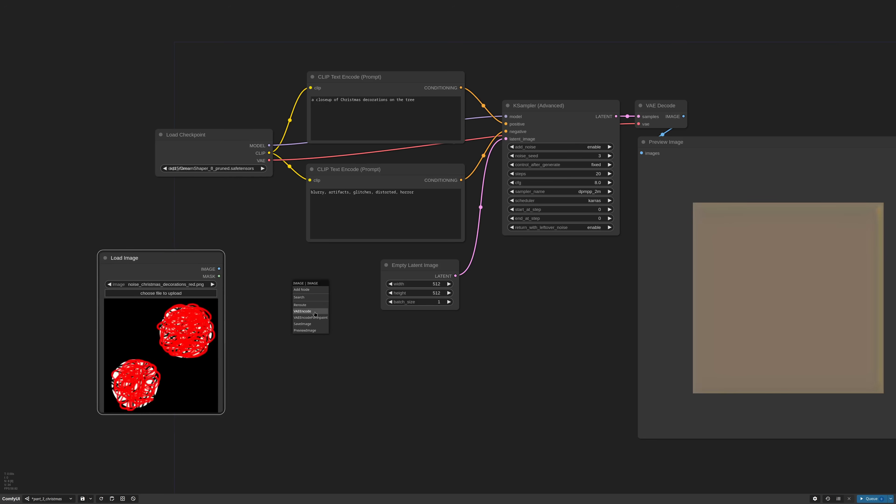
left_click(315, 313)
left_click_drag(269, 160, 299, 301)
left_click_drag(345, 285, 506, 139)
left_click_drag(419, 265, 399, 262)
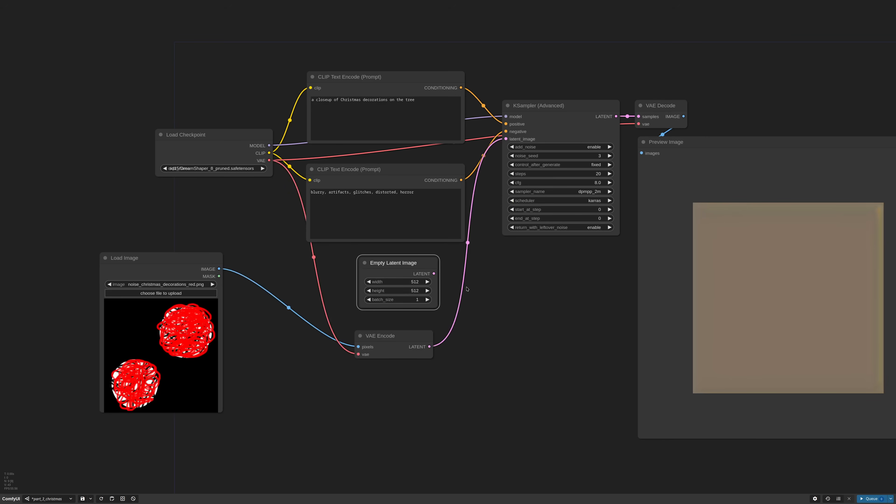
Step: Set the KSampler's end_at_step to 1 and generate from the encoded image
left_click_drag(545, 275, 401, 294)
scroll(485, 244, "up", 3)
left_click(444, 237)
key("Return")
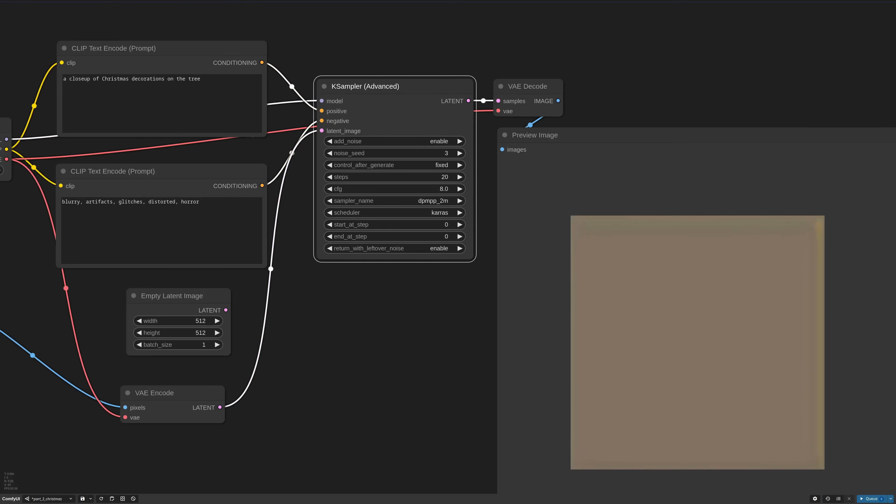
scroll(488, 301, "down", 1)
key("ctrl+Return")
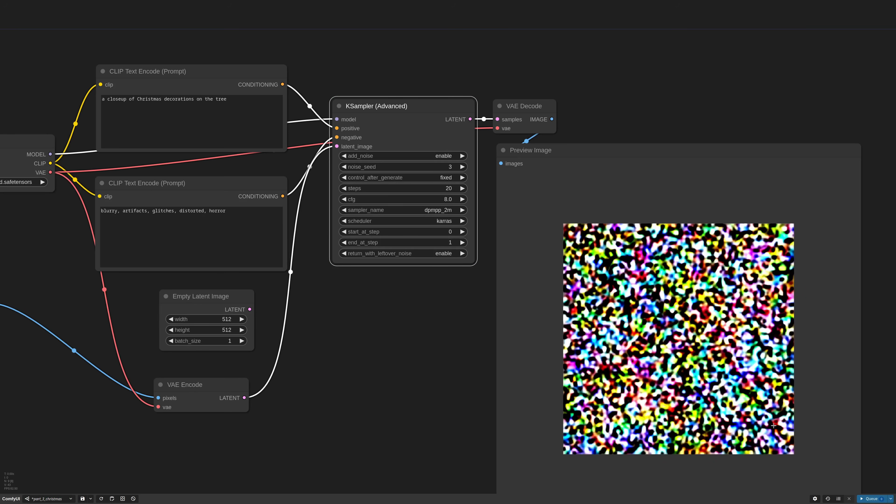
Step: Set the KSampler's end_at_step to 20 and generate the fully sampled image
left_click(451, 242)
type("20")
key("Return")
left_click(869, 499)
Step: Move the Load Image node beneath the KSampler, beside the image preview, for comparison
scroll(560, 297, "down", 4)
left_click_drag(130, 297, 514, 263)
left_click_drag(563, 280, 446, 275)
scroll(458, 274, "up", 2)
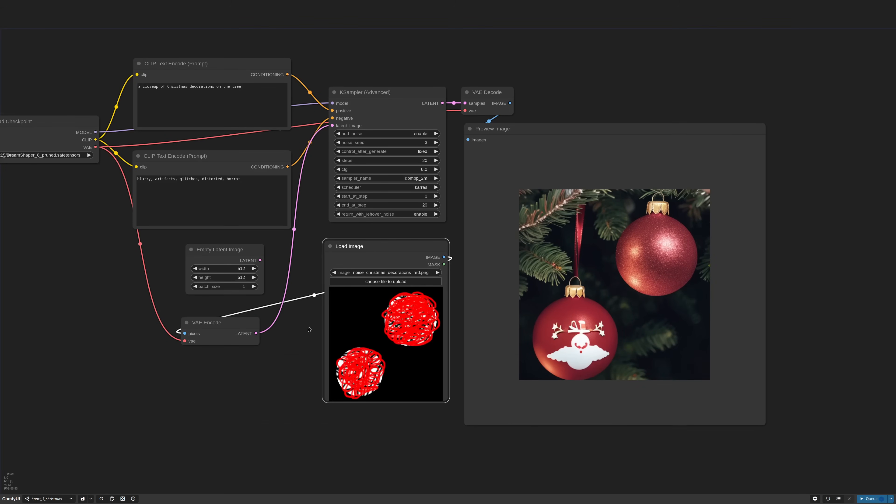
Step: Add a narrow Repeat Latent Batch node with an amount of 4 and place it beside the Load Image node
double_click(269, 381)
type("repeat")
key("Return")
left_click(352, 378)
left_click(352, 378)
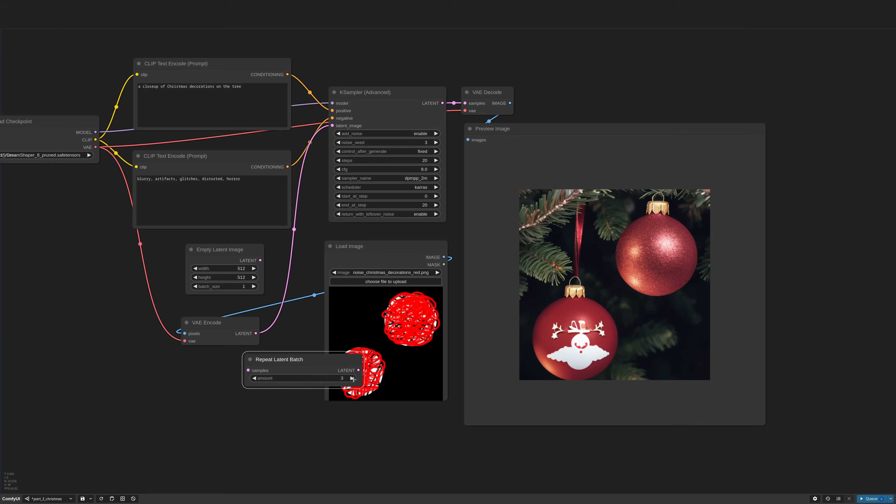
left_click_drag(361, 386, 319, 386)
left_click_drag(289, 360, 287, 260)
Step: Wire Repeat Latent Batch between VAE Encode and the KSampler's latent_image, and shift the Empty Latent Image and VAE Encode nodes aside
left_click_drag(332, 126, 246, 269)
left_click_drag(317, 269, 332, 126)
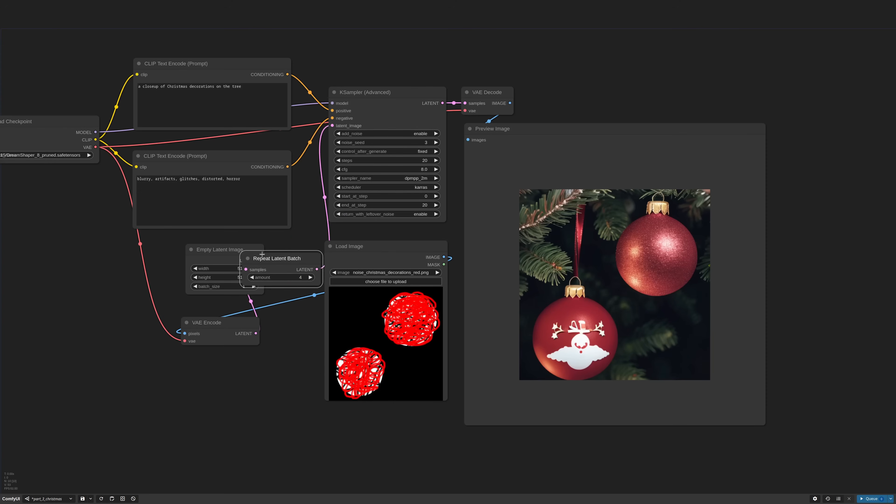
left_click_drag(226, 249, 162, 248)
left_click_drag(226, 323, 192, 320)
Step: Generate the batch of four images and show them together as a grid in the preview
left_click(869, 499)
left_click(756, 154)
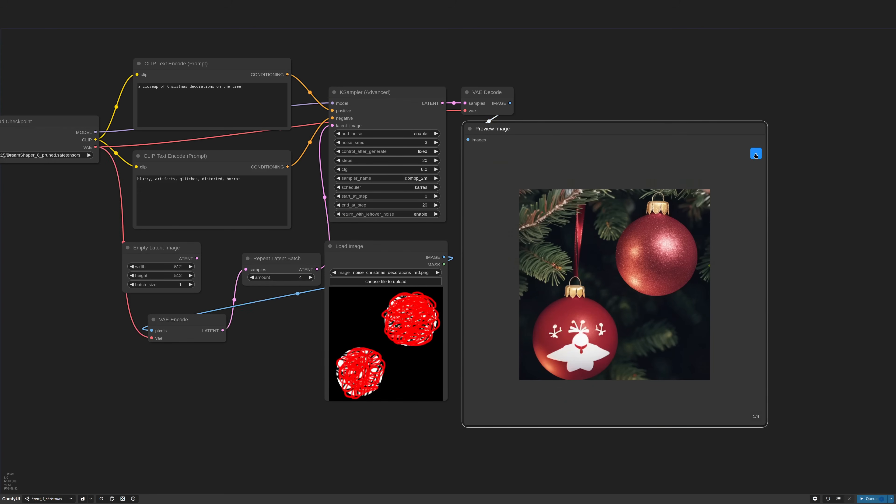
scroll(692, 241, "down", 2)
left_click_drag(612, 92, 623, 93)
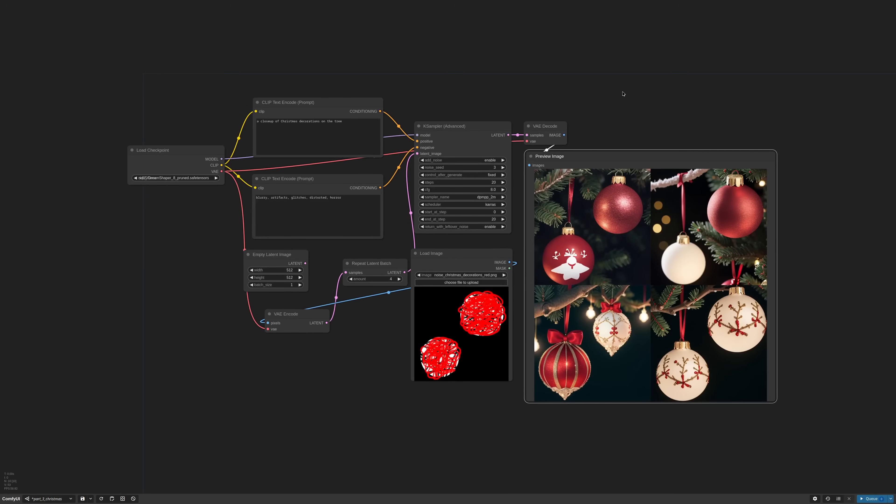
Step: Raise the KSampler's noise seed stepwise to 6, generating a new batch for each seed
left_click(503, 167)
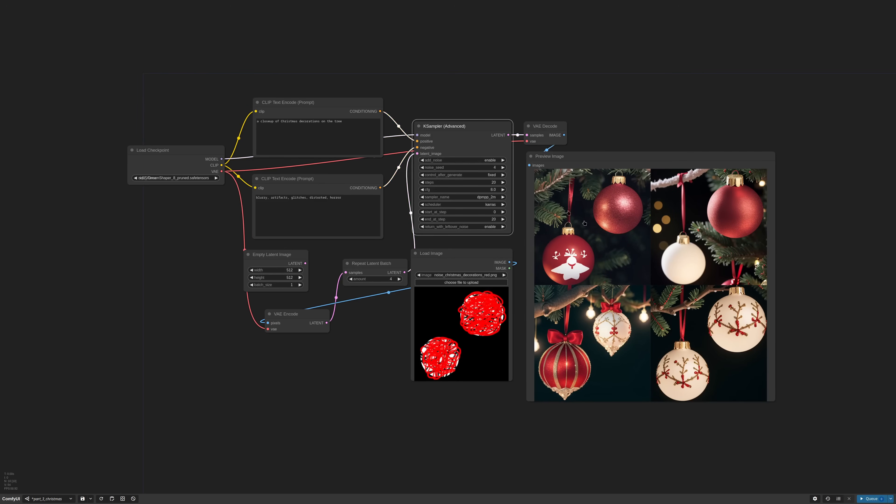
left_click(870, 499)
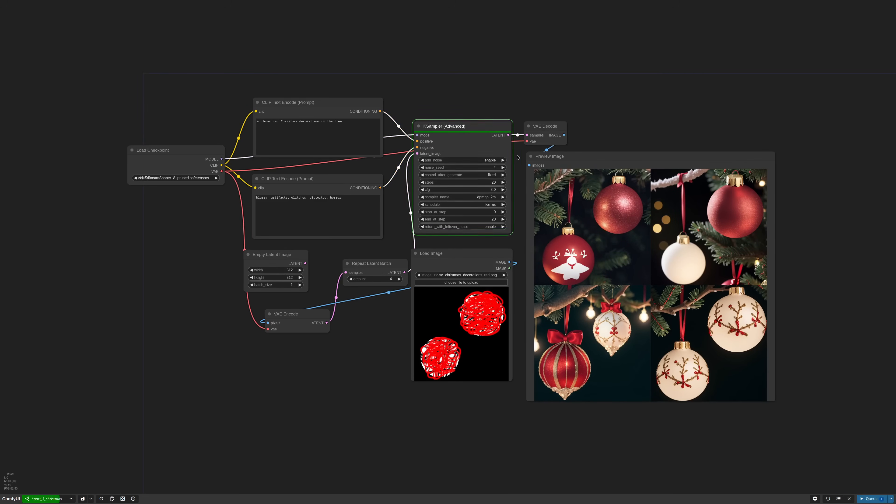
left_click(870, 498)
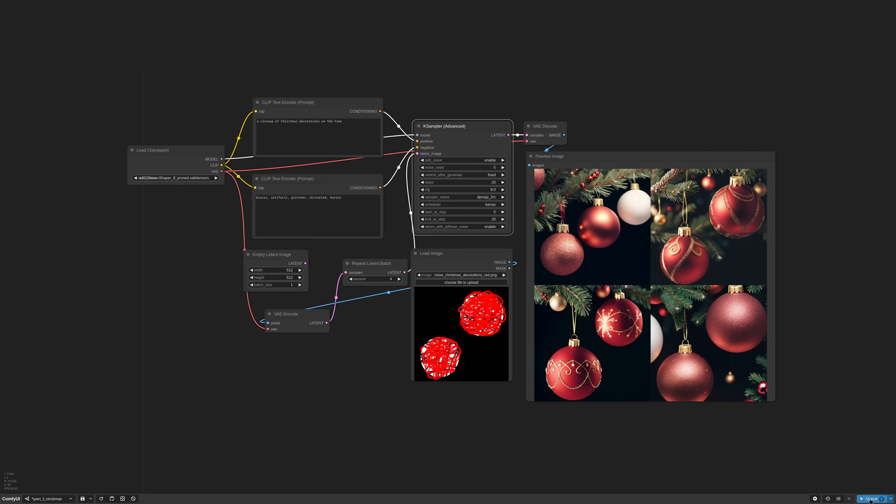
left_click(503, 168)
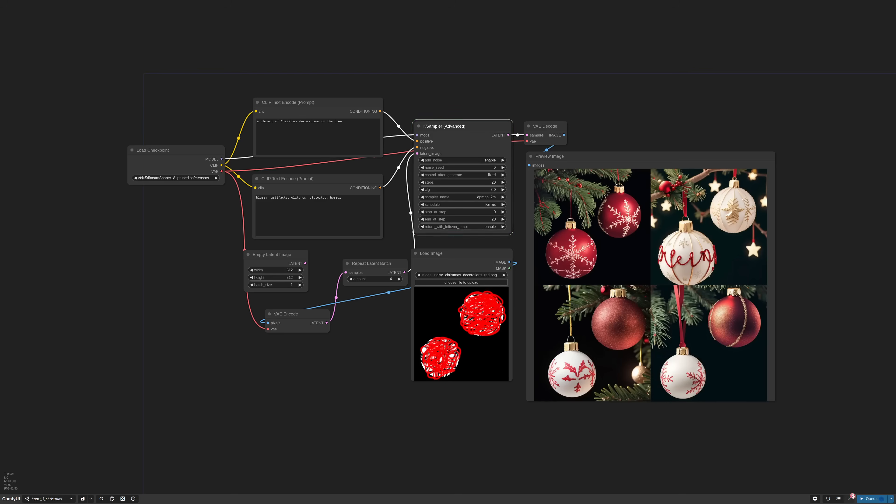
left_click(871, 498)
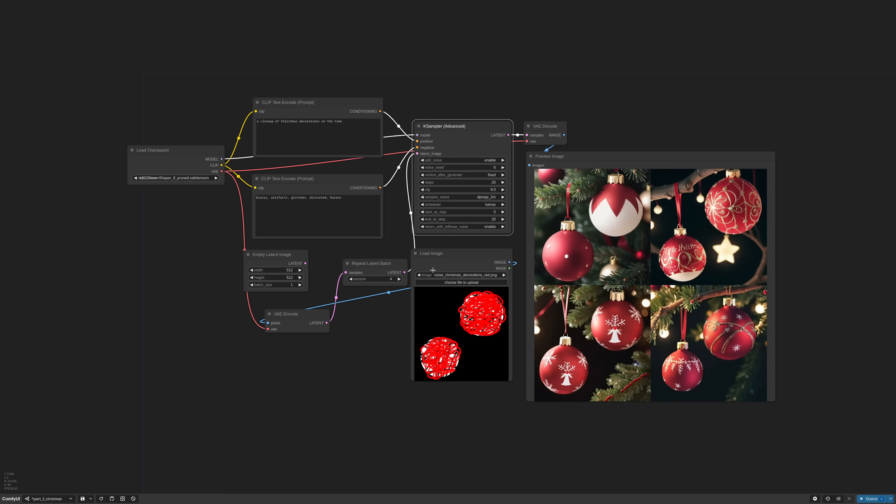
Step: Move the Load Image node back below Load Checkpoint and align the Empty Latent Image node above VAE Encode
left_click_drag(432, 270, 138, 323)
left_click_drag(271, 254, 288, 254)
scroll(262, 99, "up", 2)
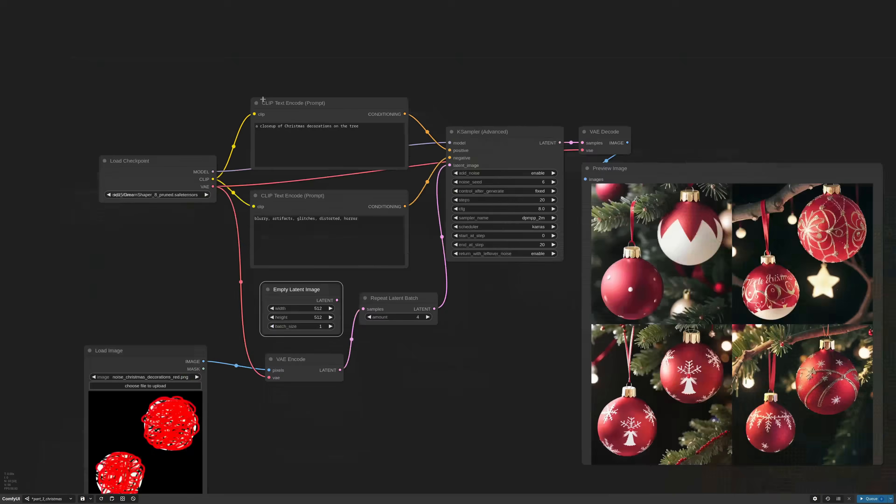
Step: Replace the positive prompt with "a frame made of stones, moss and climbing plants"
scroll(262, 99, "up", 3)
left_click(300, 156)
key("ctrl+a")
type("a frame made ")
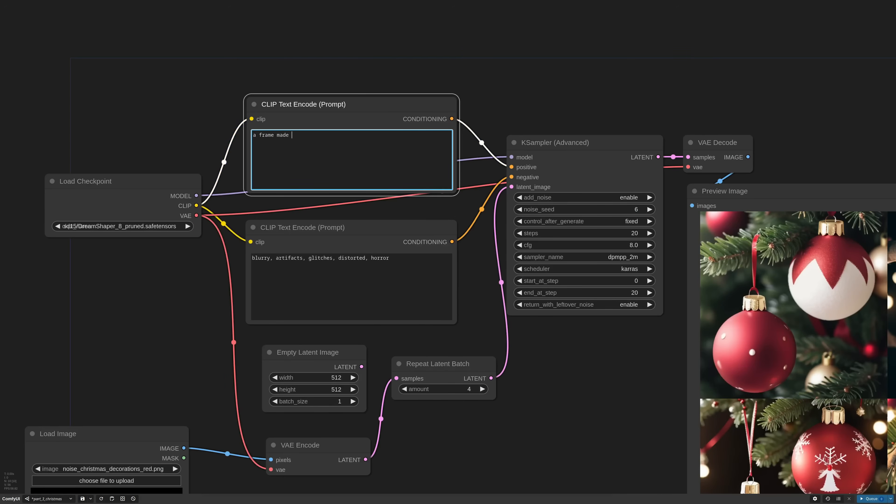
type("of stones, moss and climbing plants")
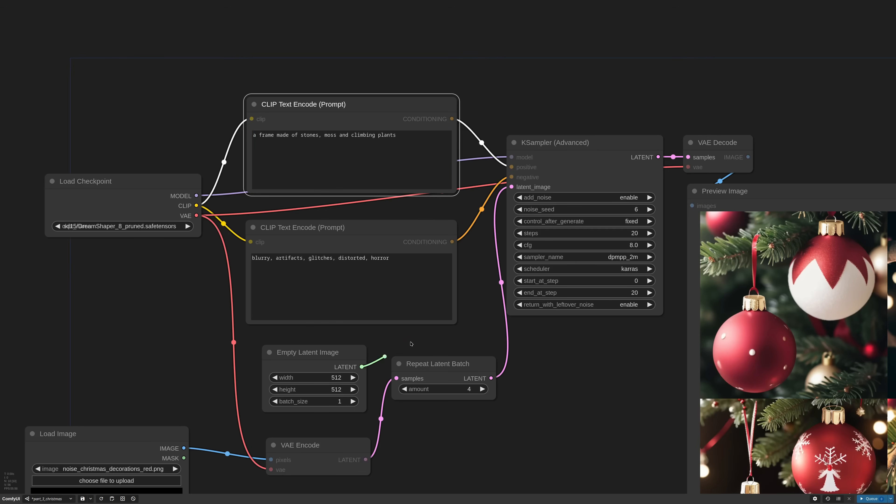
Step: Connect Empty Latent Image to the KSampler's latent_image, set its batch_size to 4 and generate the images
left_click_drag(362, 366, 512, 187)
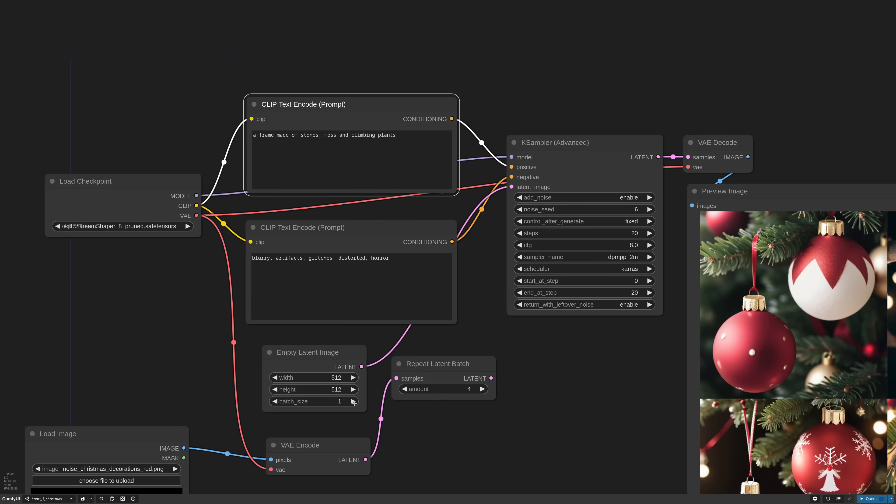
triple_click(353, 401)
scroll(587, 391, "down", 4)
left_click_drag(587, 391, 472, 285)
left_click(863, 498)
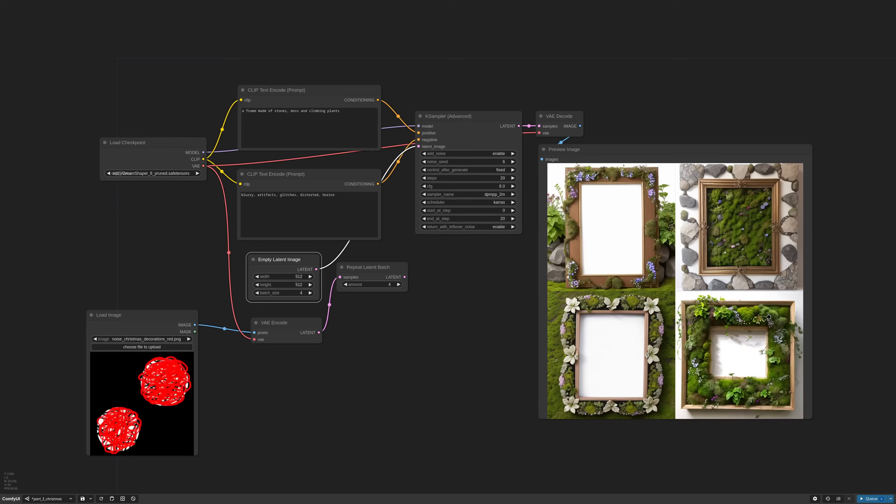
Step: Switch the Load Image node's image to frame-noise.png
scroll(423, 299, "up", 2)
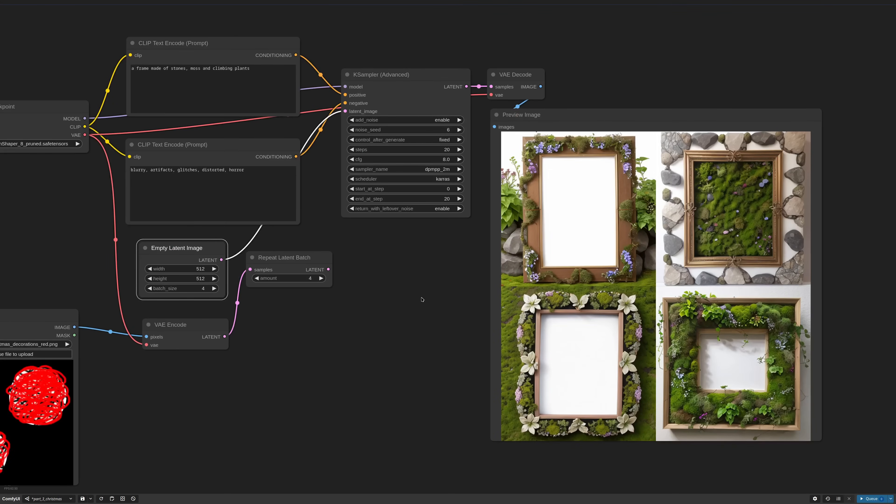
left_click_drag(270, 349, 524, 291)
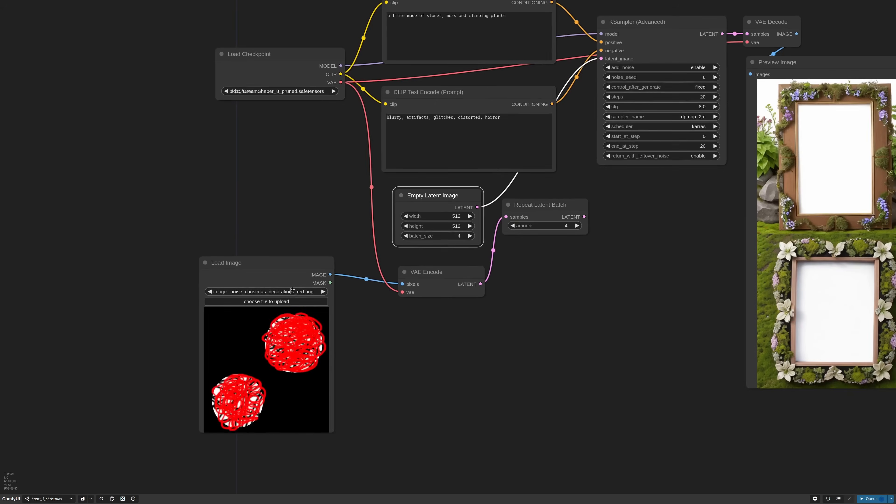
left_click(282, 292)
left_click(286, 291)
scroll(249, 394, "up", 2)
scroll(249, 394, "up", 1)
left_click_drag(412, 365, 458, 326)
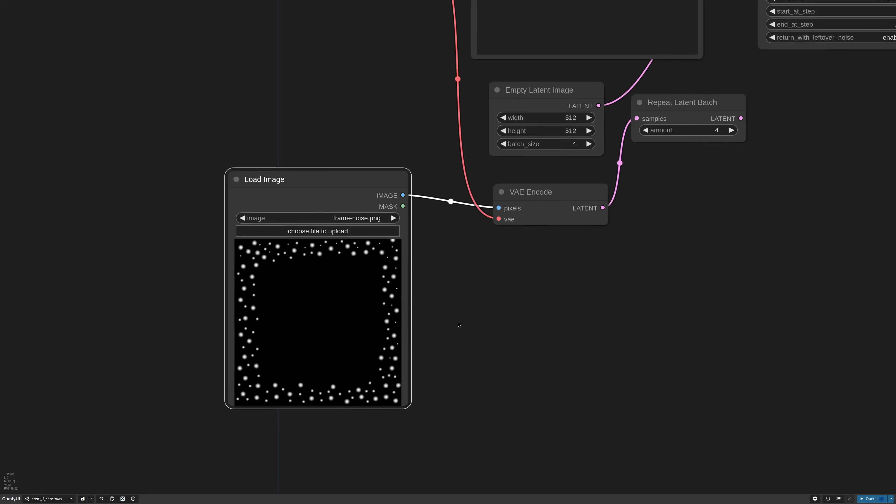
Step: Open frame-noise.png in the mask editor, paint a mask over the speckled border on all four sides, and save it to the node
right_click(334, 285)
left_click(366, 389)
scroll(381, 274, "up", 20)
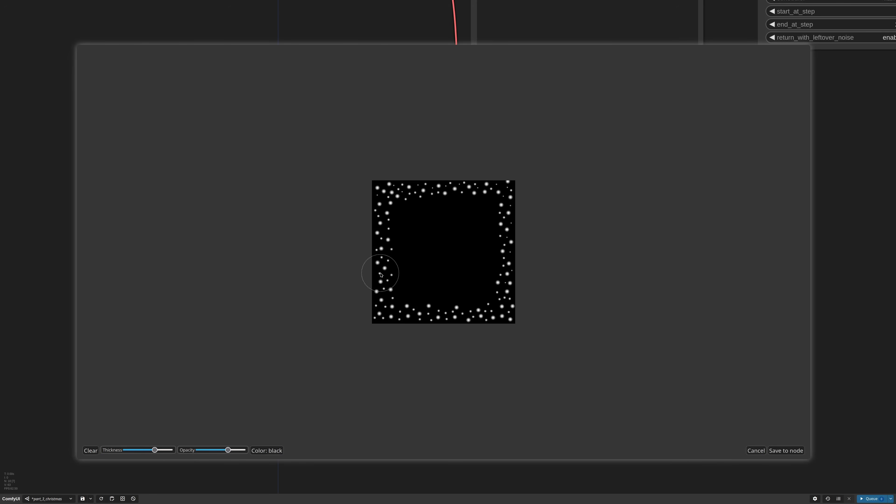
scroll(382, 274, "down", 4)
mouse_move(382, 276)
left_mouse_down()
mouse_move(384, 195)
mouse_move(466, 190)
mouse_move(510, 211)
mouse_move(508, 311)
mouse_move(378, 314)
mouse_move(377, 288)
left_mouse_up()
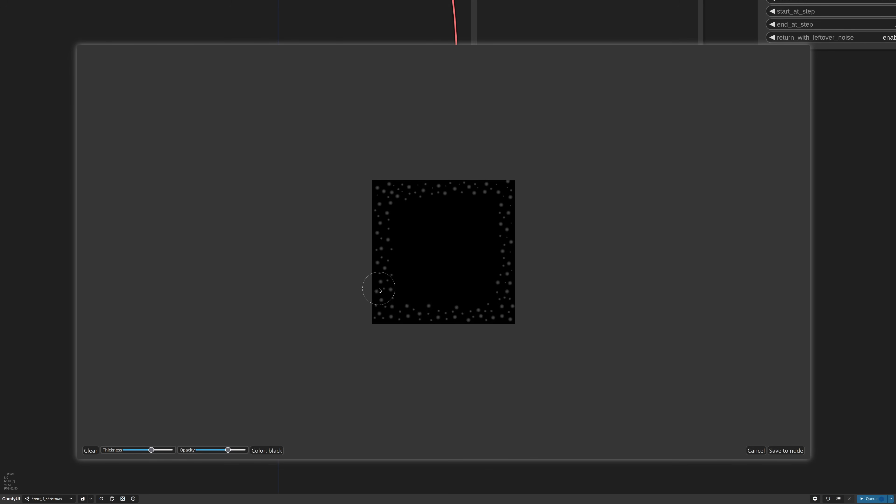
left_click(782, 450)
Step: Add a Set Latent Noise Mask node and place it just below the KSampler
scroll(683, 222, "down", 3)
left_click_drag(683, 223, 596, 308)
double_click(596, 308)
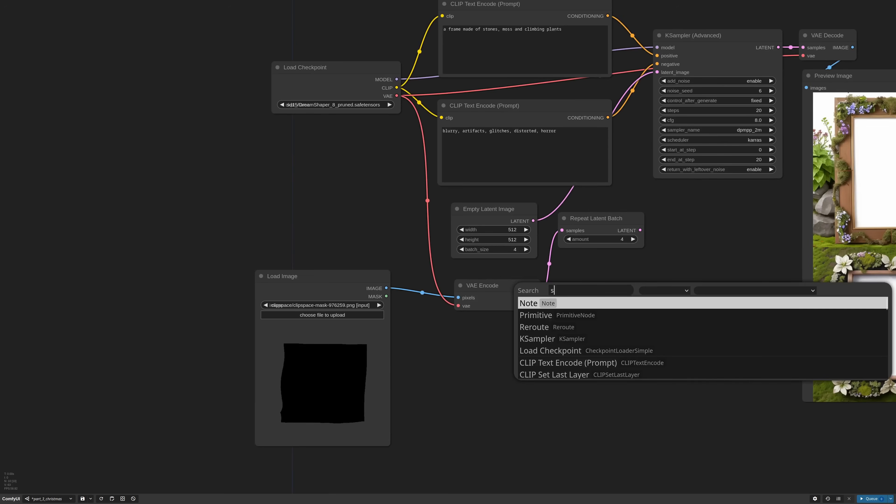
type("set la")
key("Down")
key("Return")
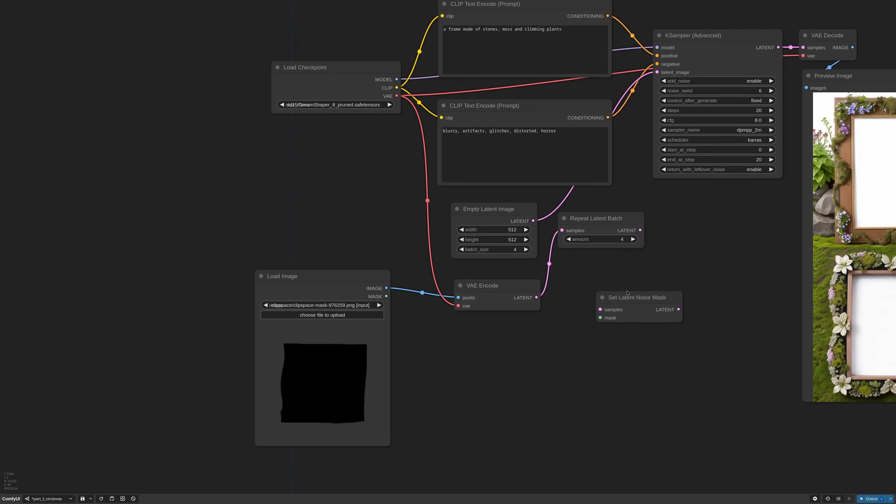
left_click_drag(627, 293, 700, 228)
Step: Place Repeat Latent Batch beside VAE Encode and route its latent with Load Image's mask through Set Latent Noise Mask into the KSampler's latent_image
left_click_drag(596, 218, 599, 281)
left_click_drag(482, 285, 454, 280)
left_click_drag(599, 281, 673, 244)
left_click_drag(386, 296, 673, 253)
left_click_drag(751, 244, 675, 163)
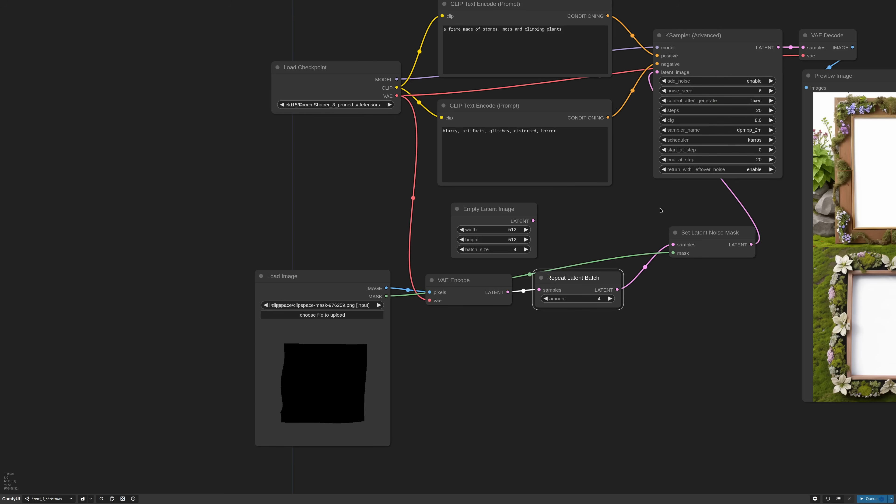
Step: Generate the masked batch and enlarge the third image in Preview Image
scroll(688, 274, "down", 3)
left_click_drag(707, 282, 518, 307)
left_click(869, 499)
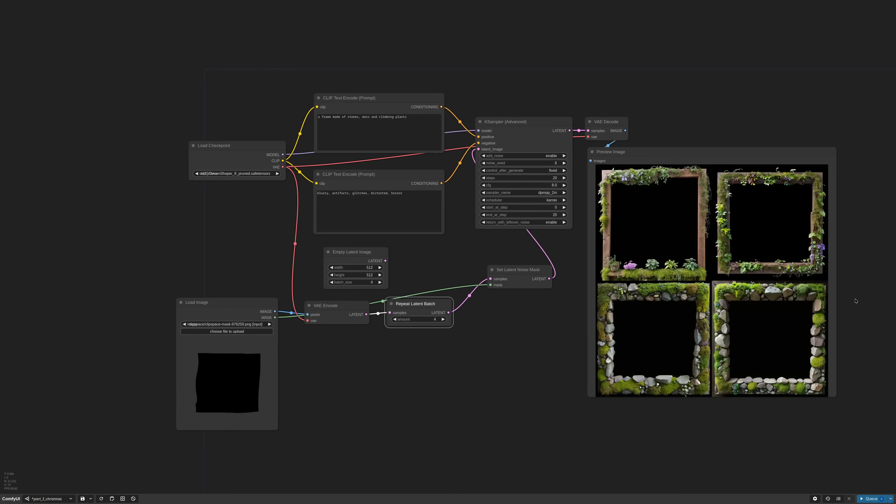
scroll(741, 336, "up", 1)
left_click(620, 356)
scroll(738, 275, "up", 2)
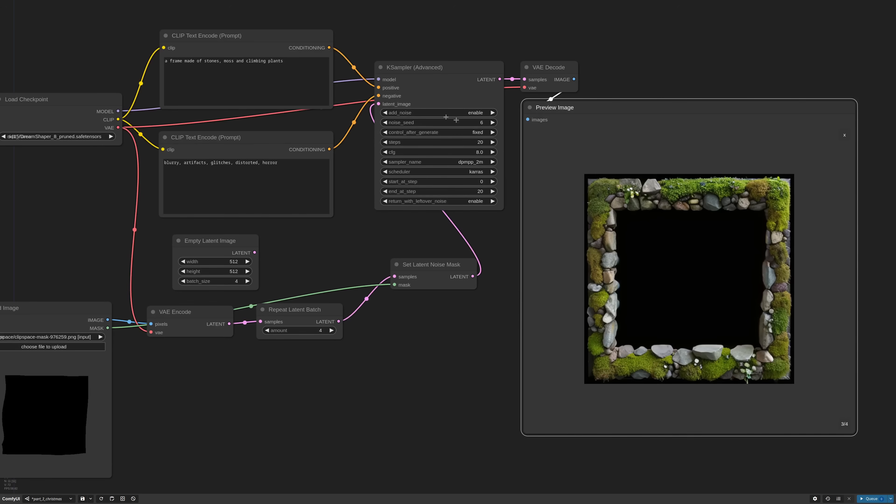
Step: Set the KSampler's noise_seed to 7, generate a new batch, and view the first image enlarged before returning to the grid
left_click(492, 122)
key("ctrl+Return")
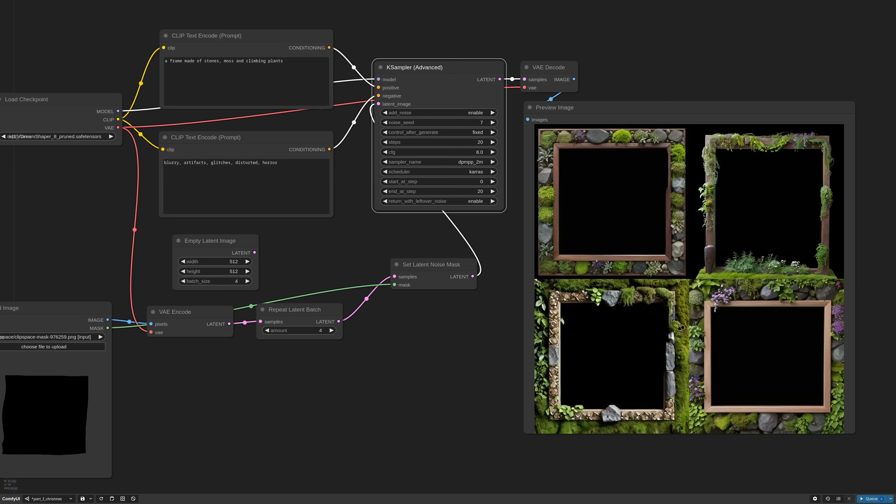
left_click(552, 309)
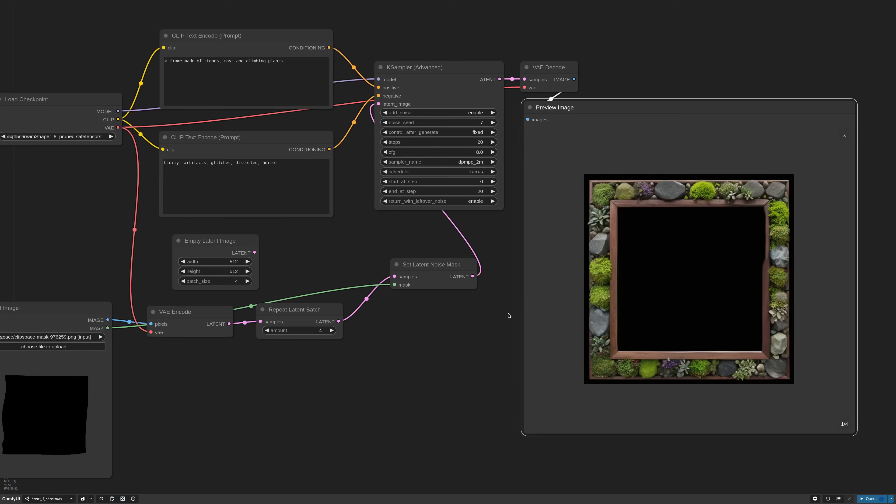
left_click(844, 135)
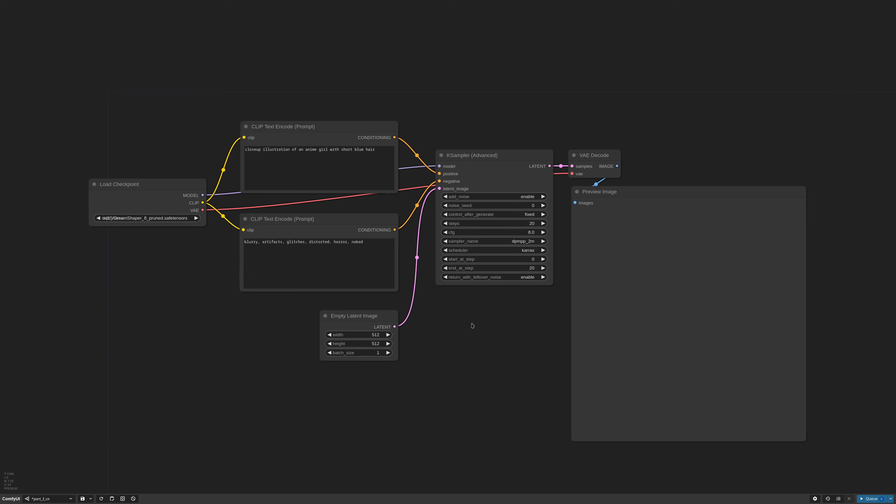
Step: Add an Apply ControlNet node in the empty area above the KSampler
left_click_drag(467, 79, 436, 194)
double_click(439, 156)
type("control")
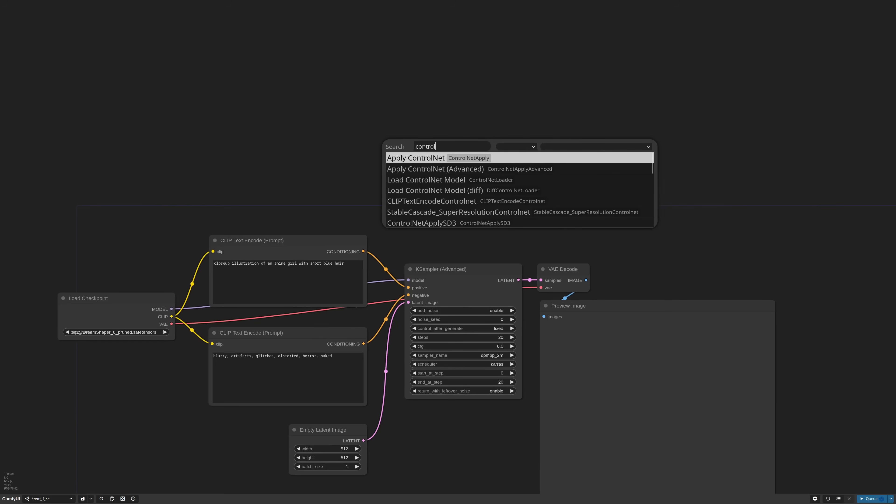
key("Return")
Step: Add an Apply ControlNet (Advanced) node and place it directly below the Apply ControlNet node
double_click(443, 154)
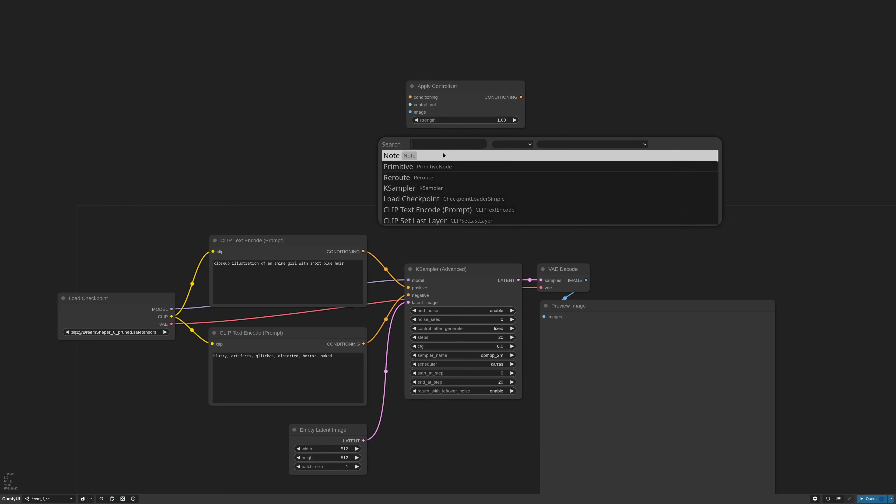
type("control")
key("Down")
key("Down")
key("Return")
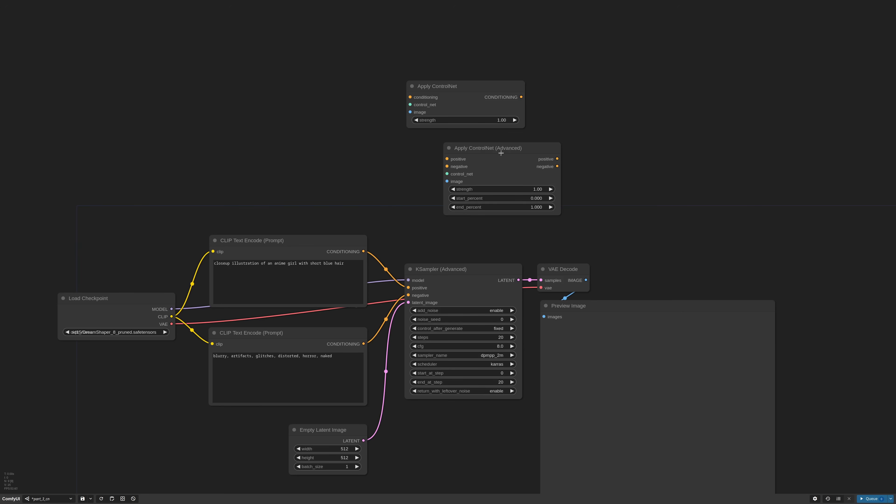
left_click_drag(501, 153, 467, 151)
scroll(489, 109, "up", 5)
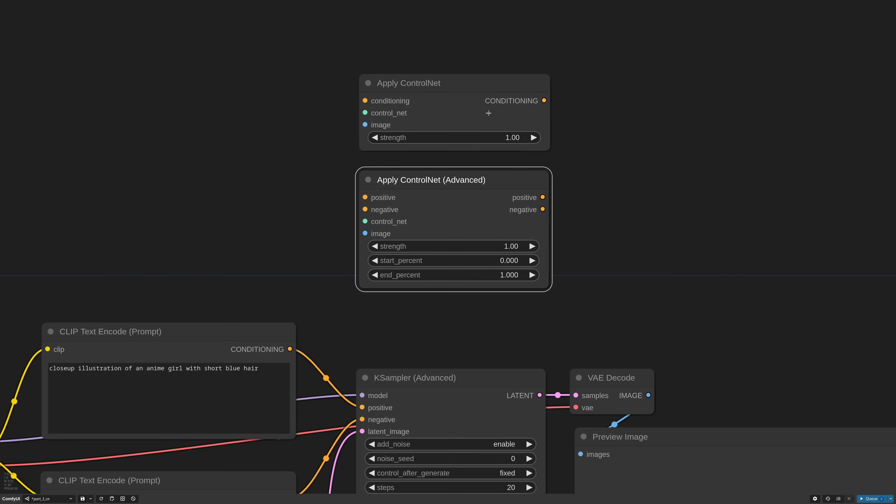
left_click_drag(470, 176, 471, 194)
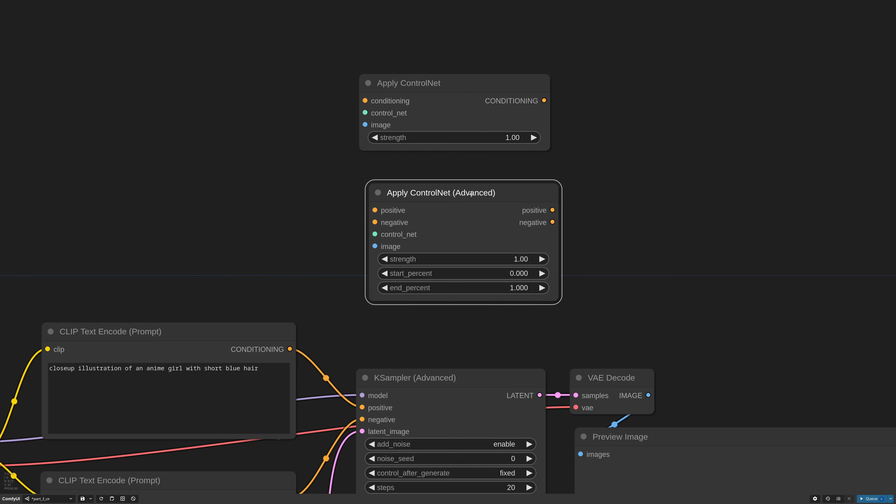
Step: Add a ControlNetApplySD3 node and place it beside Apply ControlNet (Advanced)
double_click(476, 154)
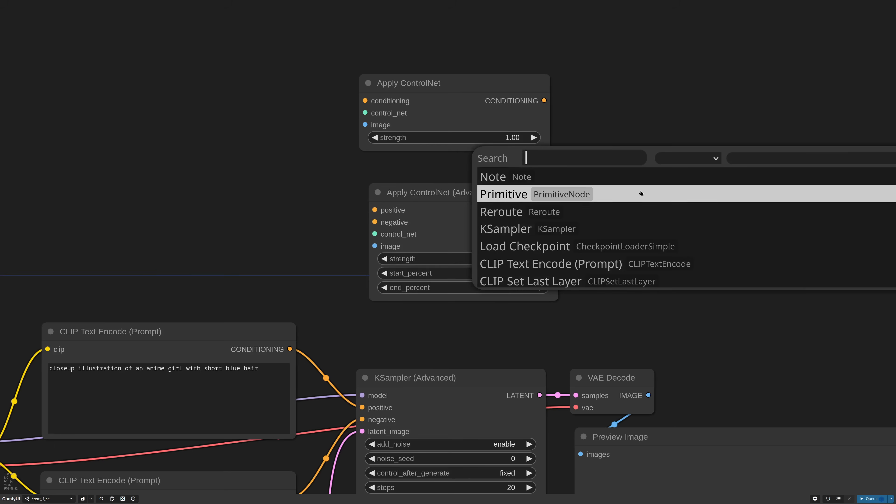
type("control")
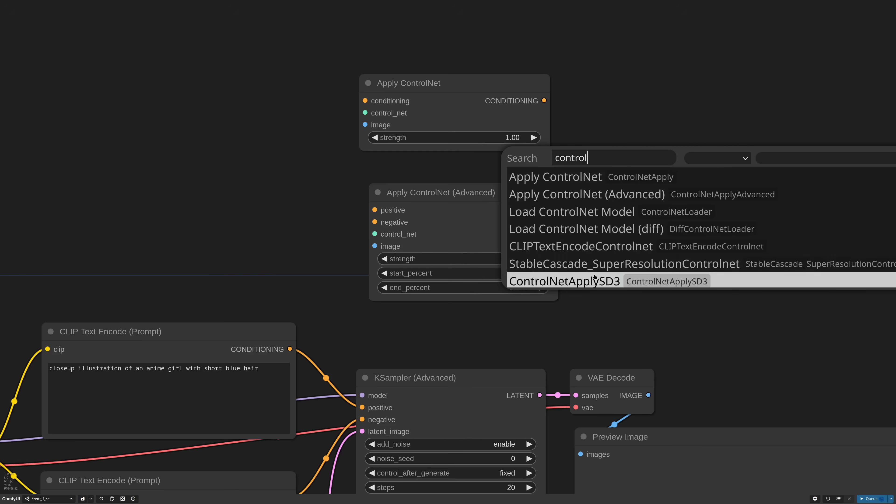
left_click(564, 281)
left_click_drag(697, 184, 648, 181)
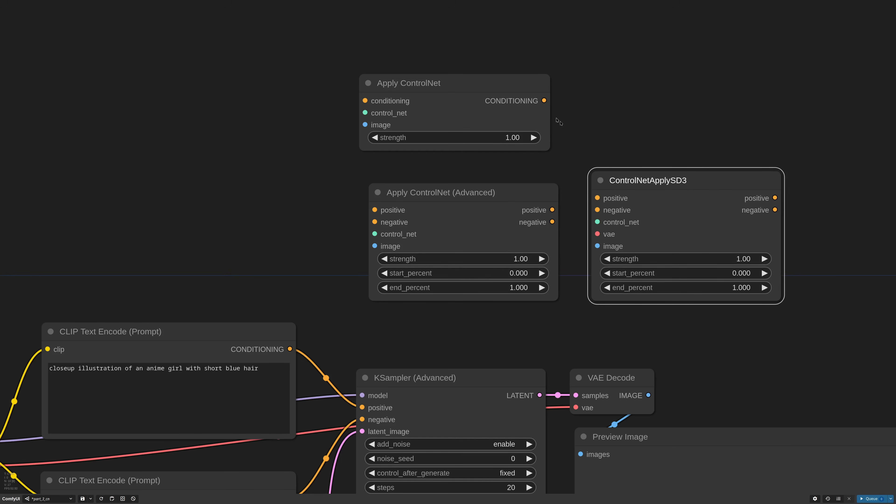
Step: Delete the Apply ControlNet and ControlNetApplySD3 nodes, keeping only the advanced variant
left_click(525, 96, "shift")
key("Delete")
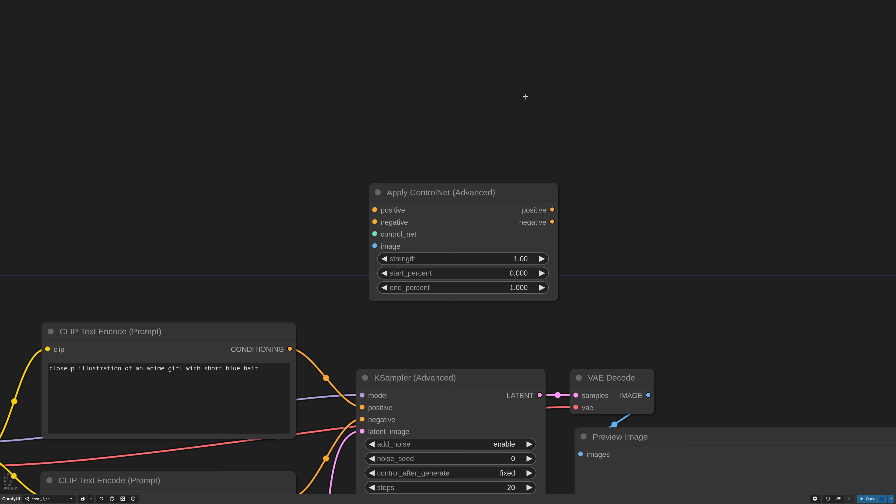
scroll(534, 126, "down", 2)
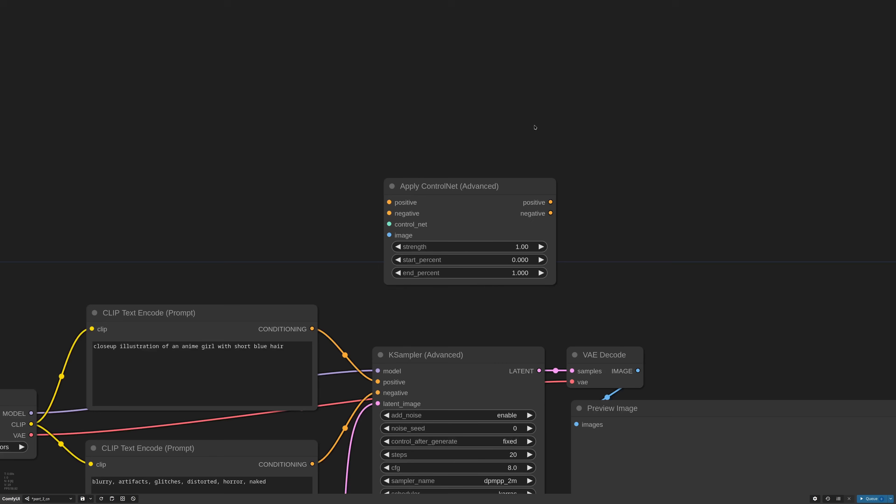
left_click_drag(616, 267, 664, 244)
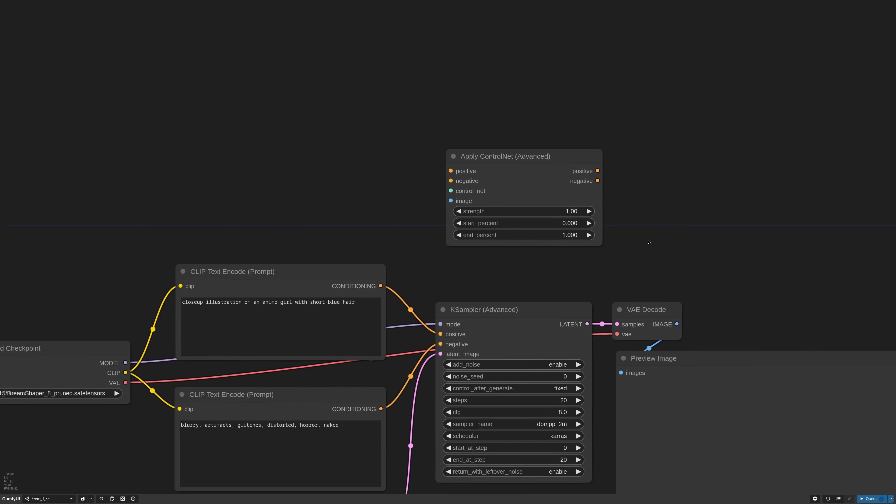
scroll(649, 242, "down", 3)
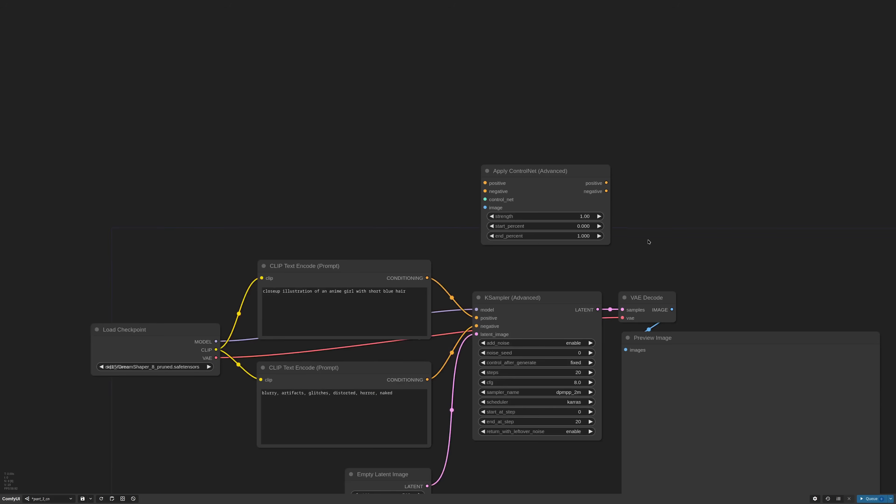
left_click_drag(646, 243, 569, 123)
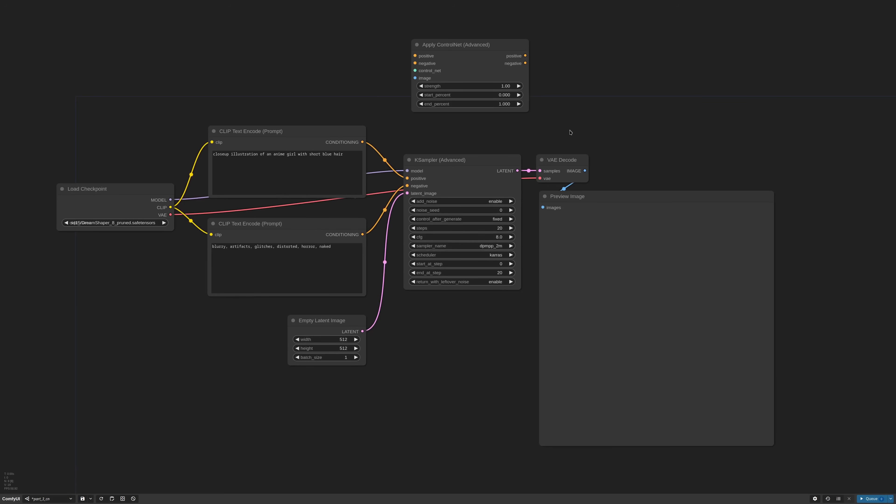
Step: Generate the anime girl image with the initial seed, and raise noise_seed stepwise to 3, generating a new image each time
left_click(866, 498)
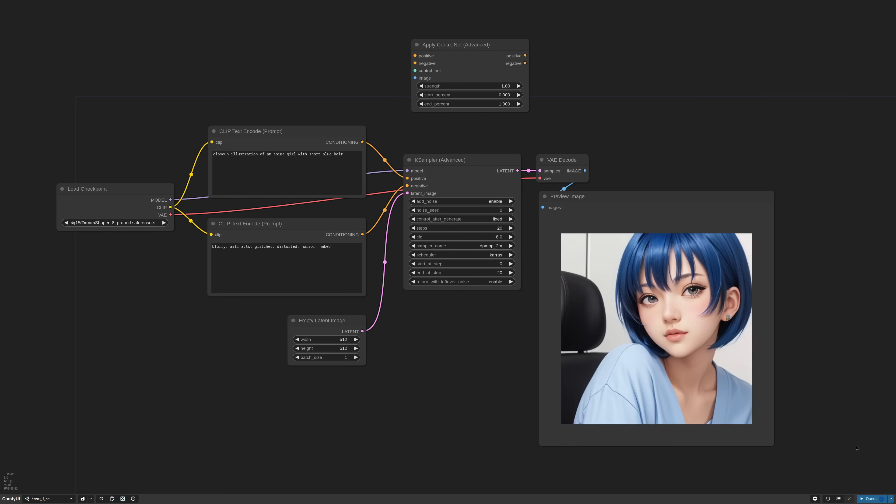
left_click(510, 210)
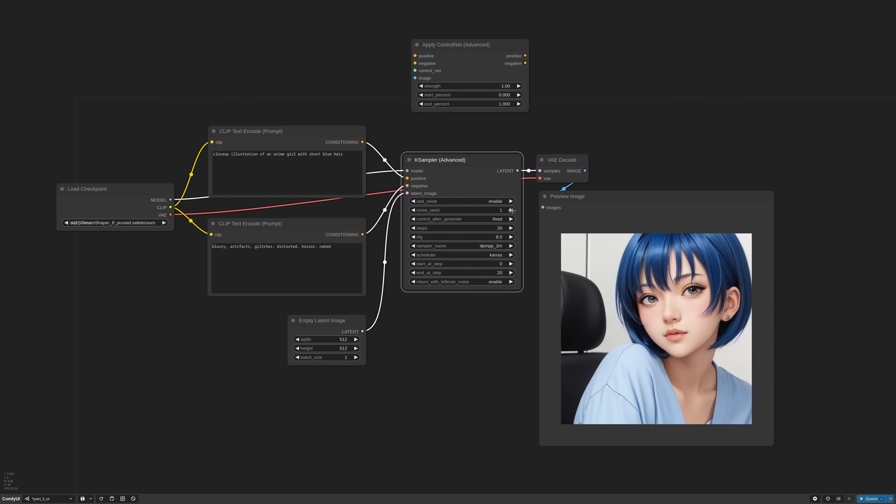
key("ctrl+Return")
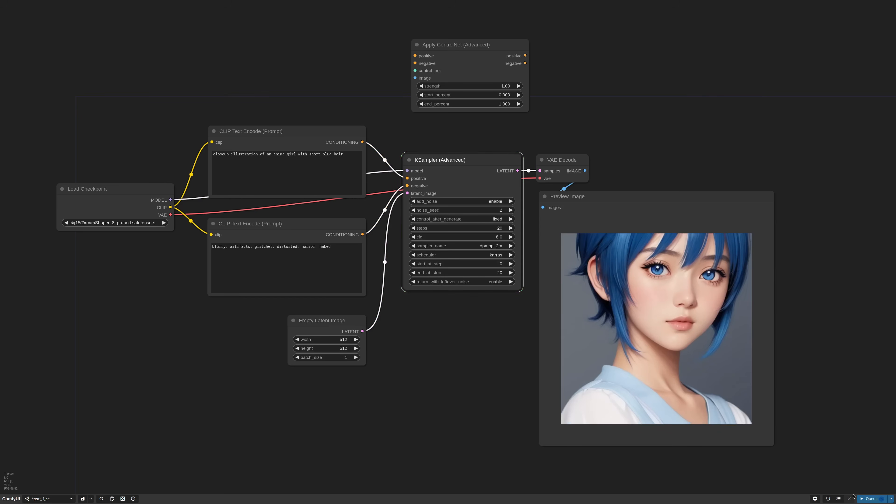
left_click(866, 498)
left_click(511, 210)
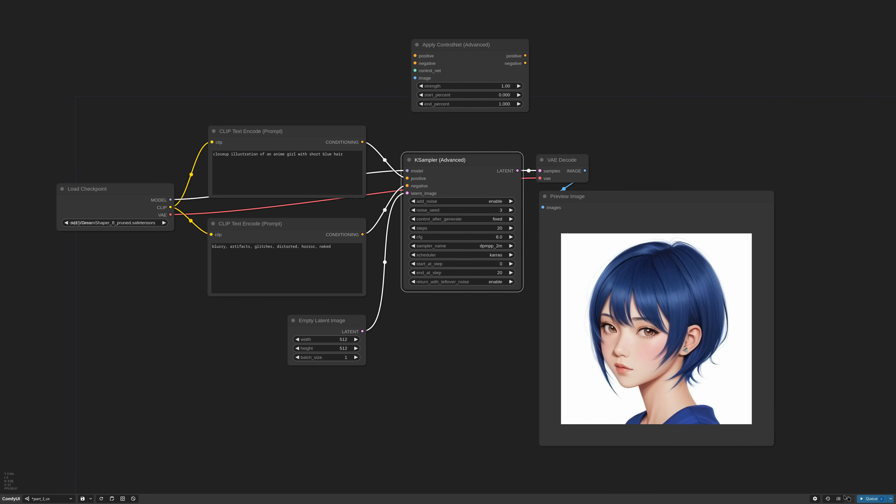
left_click(868, 498)
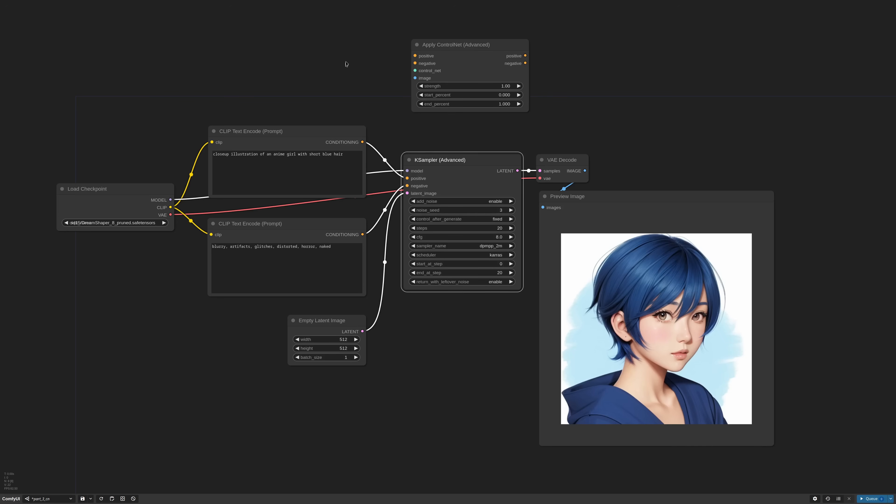
Step: Add a Load Image node above the positive prompt and load blonde_3_repair.png into it
left_click_drag(346, 63, 416, 228)
scroll(410, 230, "up", 3)
double_click(339, 172)
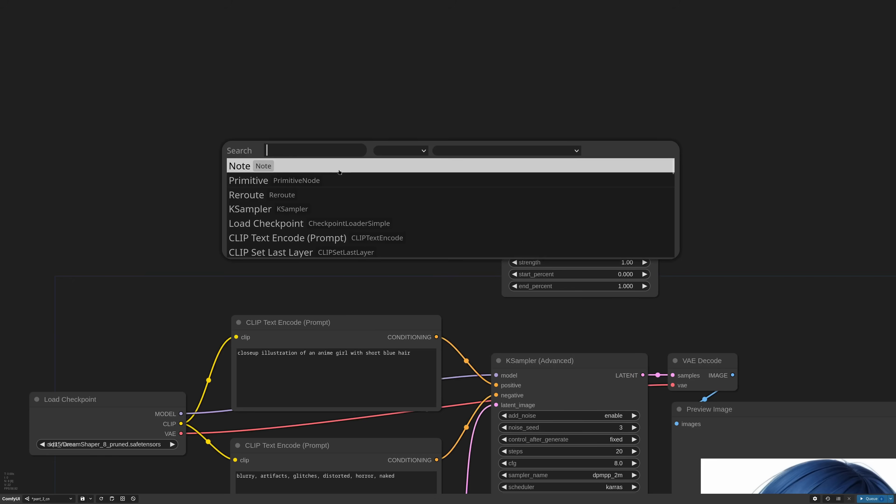
type("load")
left_click(339, 194)
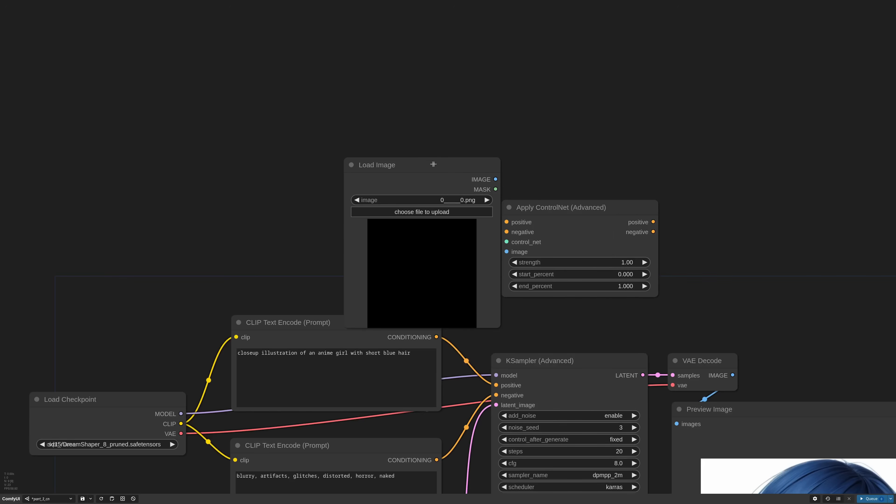
left_click_drag(433, 164, 320, 104)
left_click(339, 140)
type("blo")
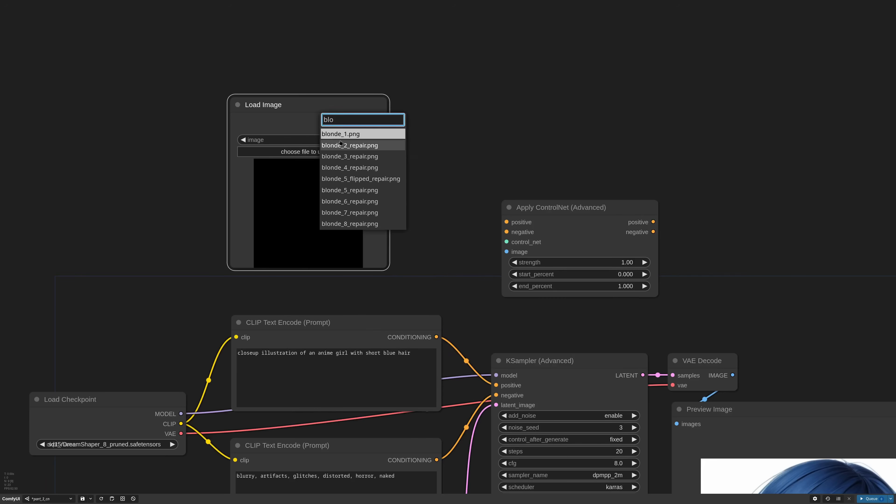
left_click(361, 158)
Step: Add a Canny node beside the Load Image node and feed the loaded image into it, clearing space by moving Apply ControlNet (Advanced) away
left_click_drag(575, 210, 667, 200)
double_click(441, 145)
type("cann")
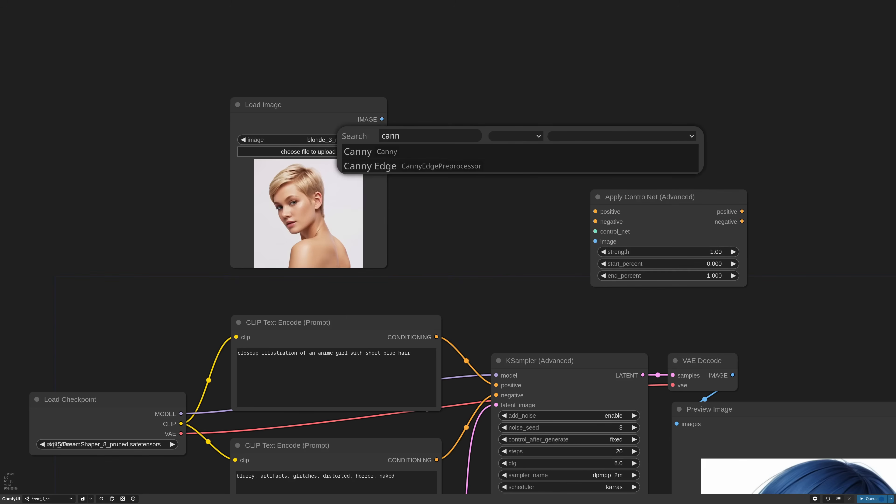
key("Return")
left_click_drag(593, 179, 547, 179)
left_click_drag(494, 135, 476, 112)
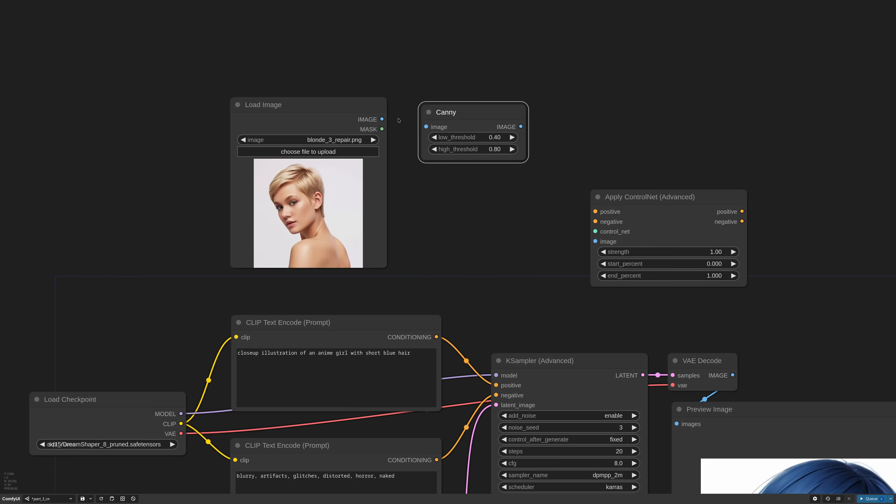
left_click_drag(382, 119, 426, 126)
Step: Shift Apply ControlNet (Advanced) further aside and attach a new Preview Image node to the Canny output
left_click_drag(634, 197, 707, 196)
left_click_drag(521, 127, 569, 115)
left_click(587, 161)
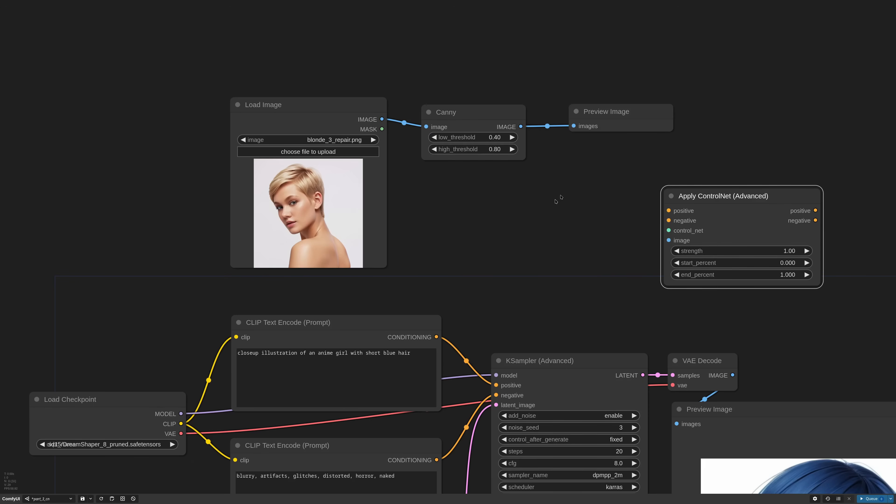
Step: Run the workflow to produce the Canny edge preview and enlarge its Preview Image node
scroll(558, 198, "down", 3)
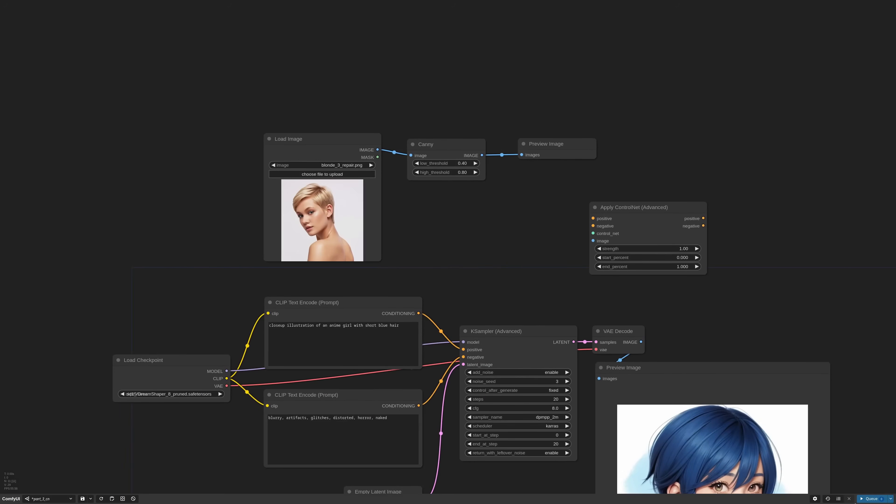
left_click(870, 498)
left_click_drag(639, 210, 697, 206)
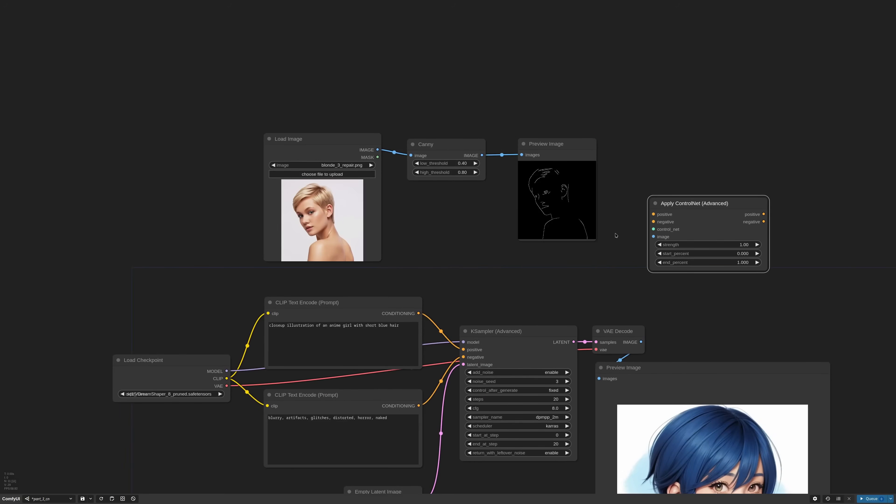
left_click_drag(593, 236, 621, 265)
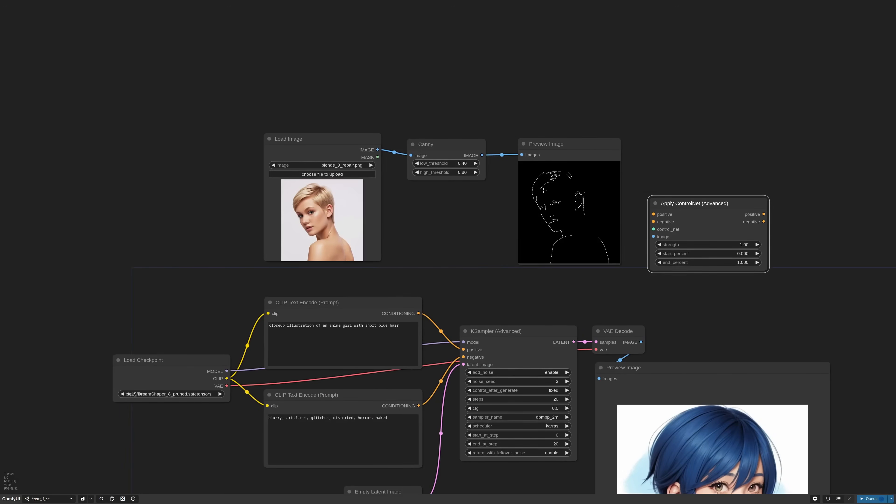
scroll(543, 190, "up", 3)
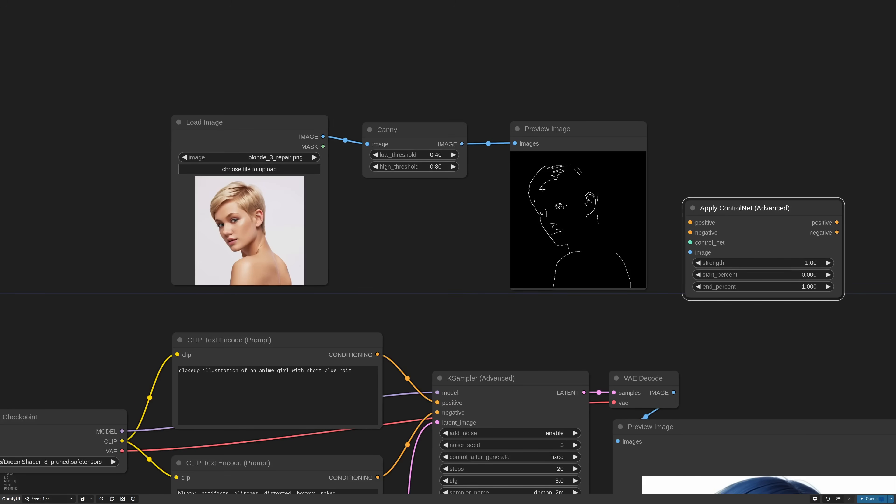
Step: Set the Canny low_threshold to 0.20 and high_threshold to 0.60, and regenerate the edge preview
scroll(543, 189, "up", 1)
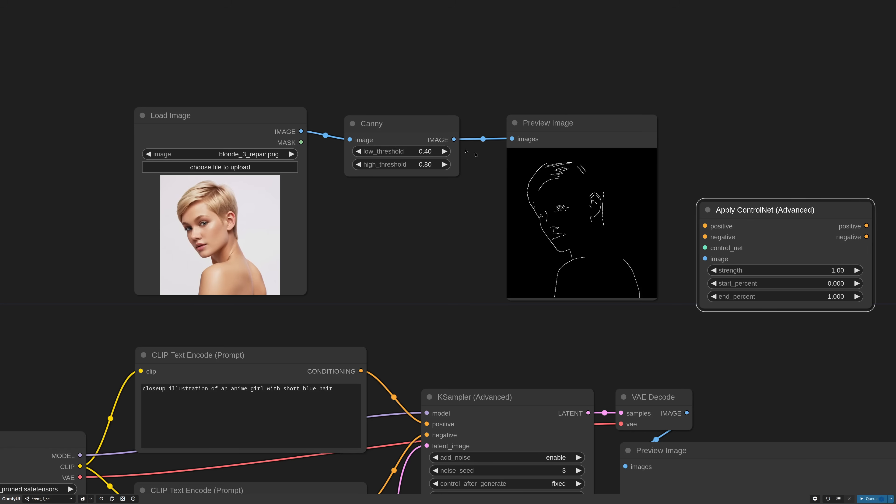
left_click(426, 151)
mouse_move(446, 153)
left_mouse_down()
mouse_move(429, 152)
mouse_move(445, 166)
left_mouse_up()
type("2")
key("Return")
left_click(426, 165)
key("Return")
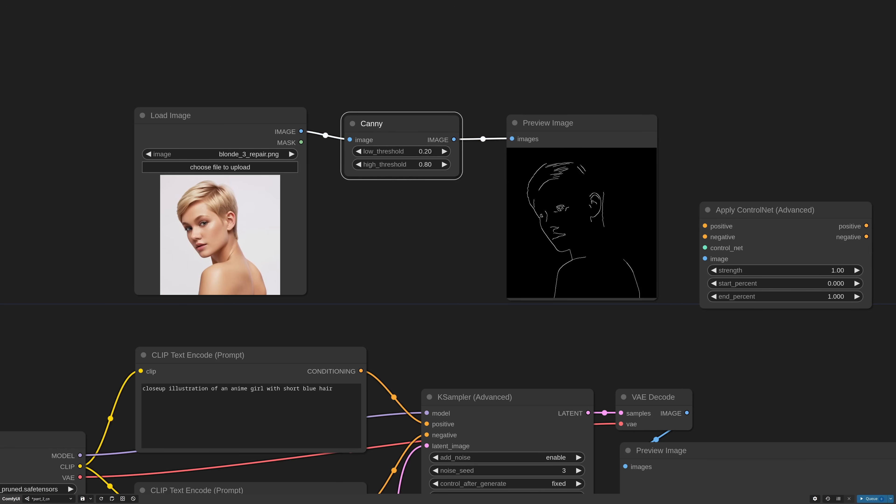
scroll(480, 258, "down", 3)
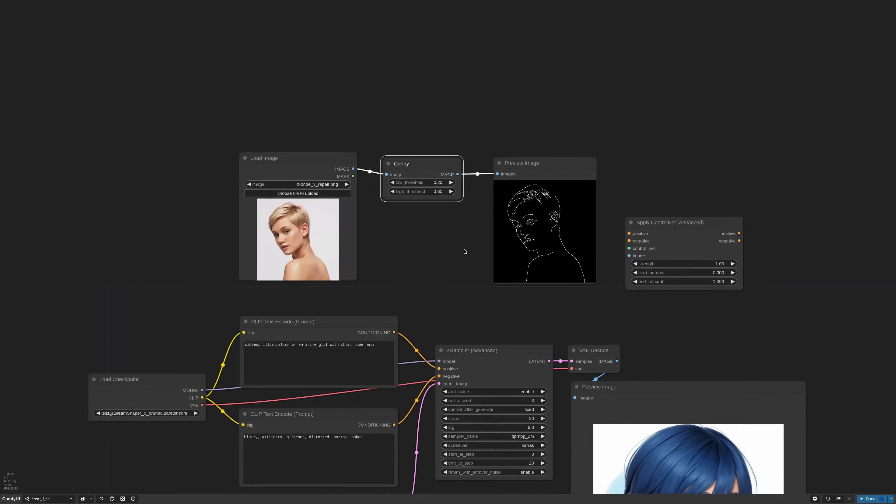
Step: Move the edge preview above the Canny row and connect Canny's output to the image input of Apply ControlNet (Advanced), placed below the preview
left_click_drag(459, 198, 462, 64)
left_click_drag(377, 208, 533, 283)
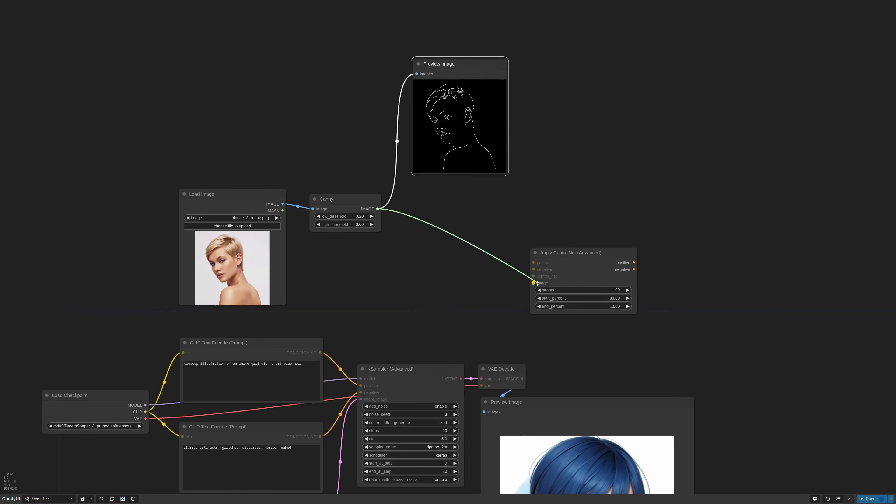
left_click_drag(570, 258, 431, 184)
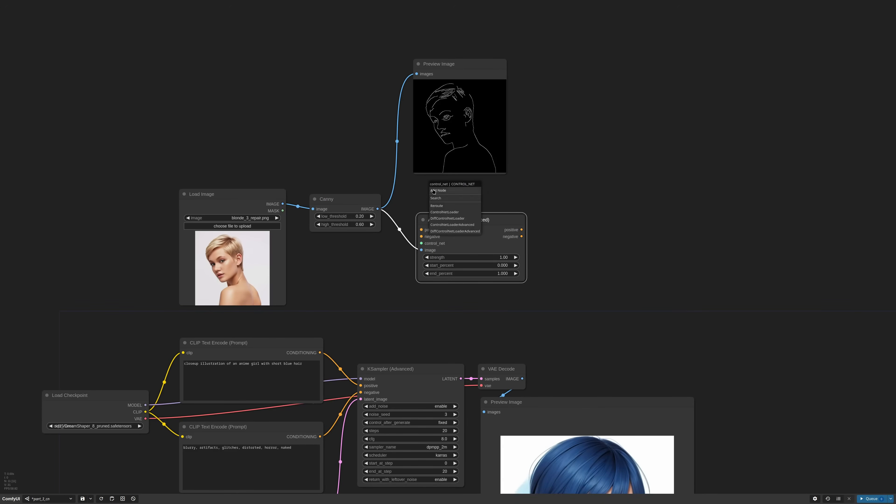
Step: Add a Load ControlNet Model node for the control_net input and select sd15/CNPP_canny.safetensors
left_click(459, 212)
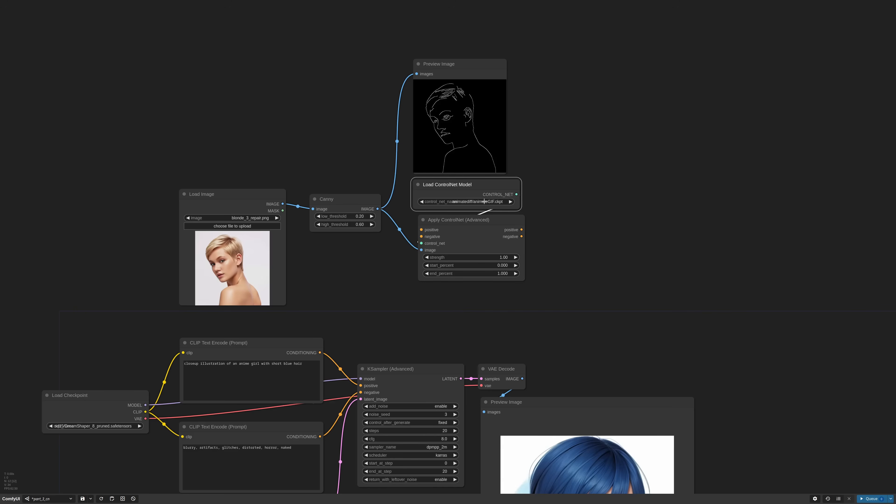
left_click(485, 201)
type("canny")
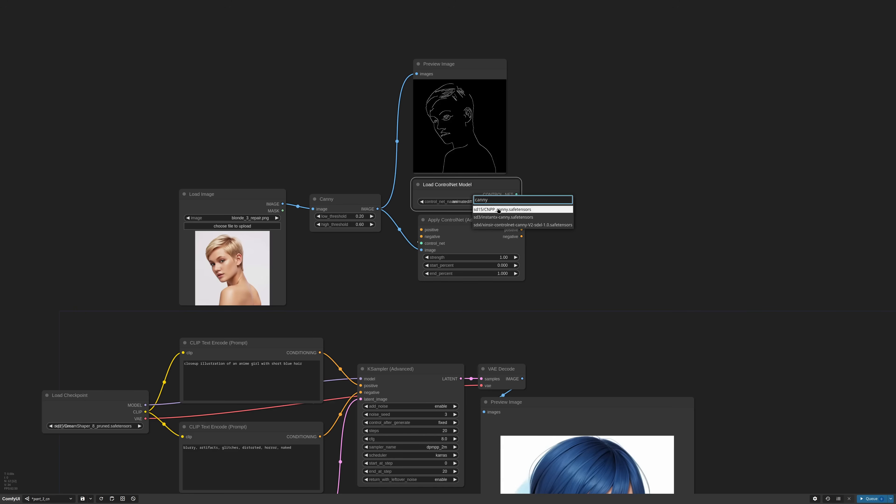
left_click(499, 210)
scroll(546, 223, "up", 3)
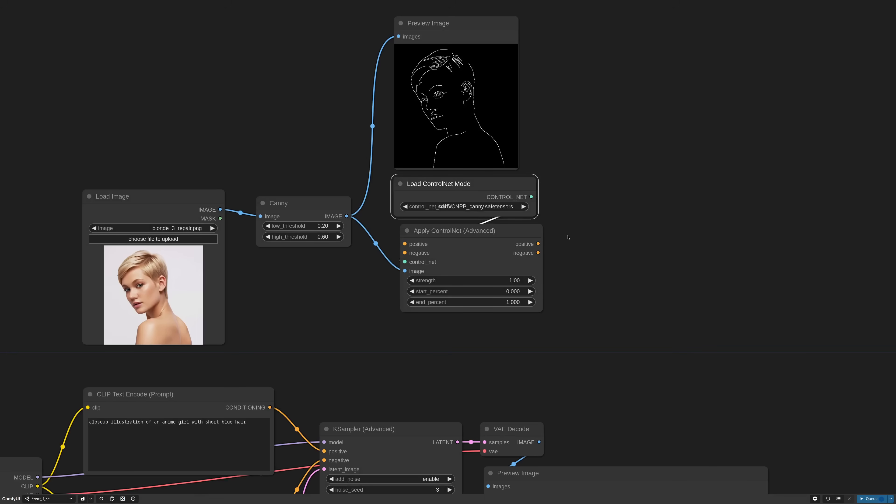
Step: Route the positive and negative prompt conditioning through Apply ControlNet (Advanced) into the KSampler's positive and negative inputs
scroll(623, 272, "down", 3)
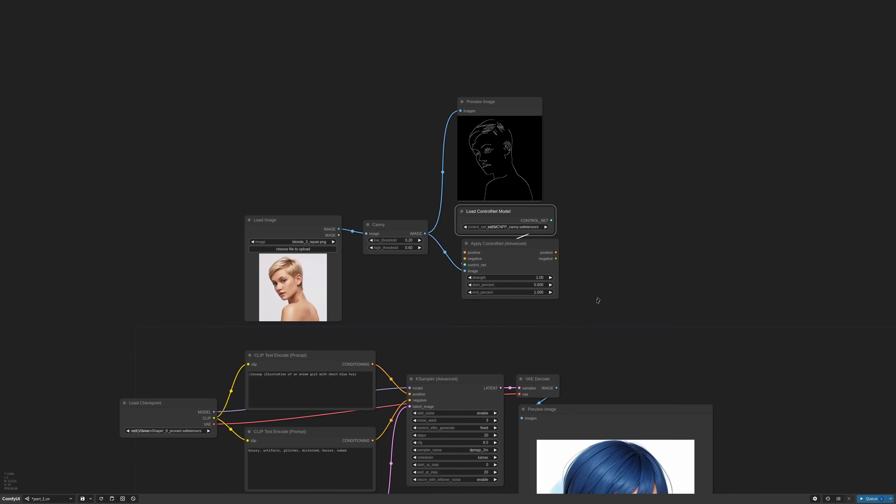
scroll(388, 335, "up", 1)
left_click_drag(397, 313, 489, 201)
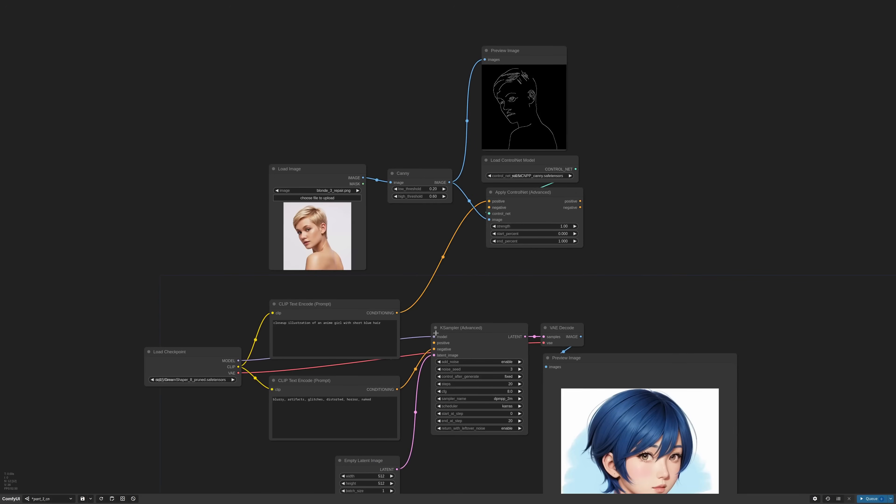
left_click_drag(434, 349, 489, 208)
left_click_drag(580, 201, 434, 349)
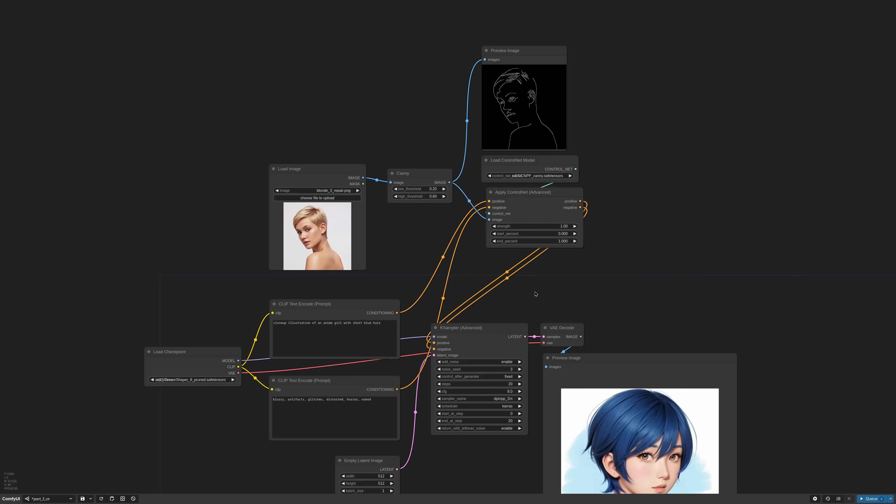
Step: Set the Apply ControlNet strength to 0.7 and generate the anime girl image
scroll(546, 209, "up", 7)
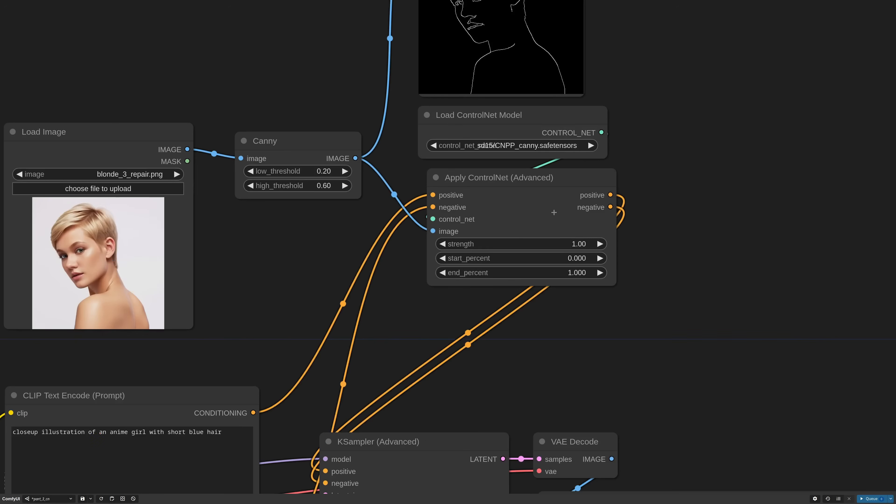
left_click(583, 243)
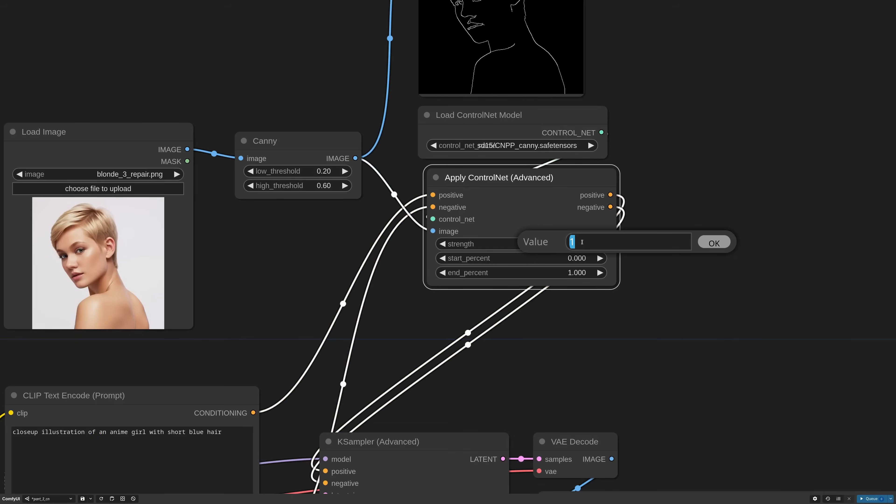
type("0.7")
key("Return")
scroll(684, 304, "down", 5)
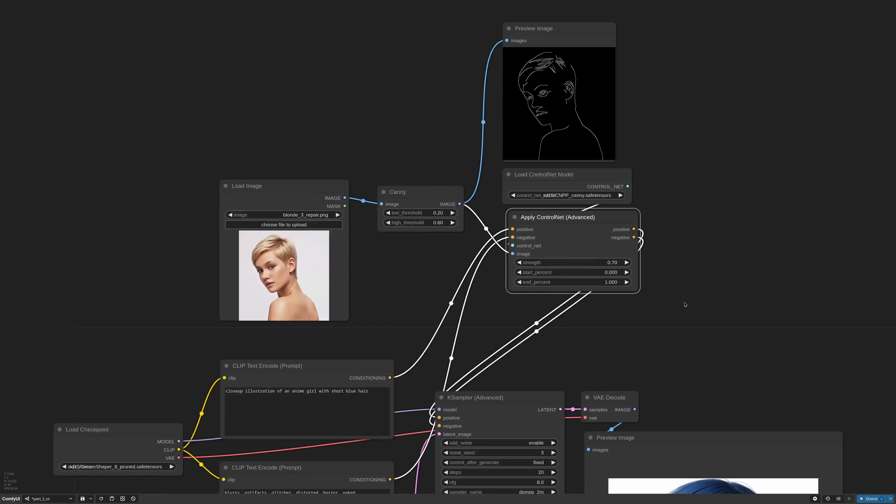
left_click_drag(707, 349, 605, 196)
scroll(602, 198, "down", 1)
scroll(603, 198, "down", 1)
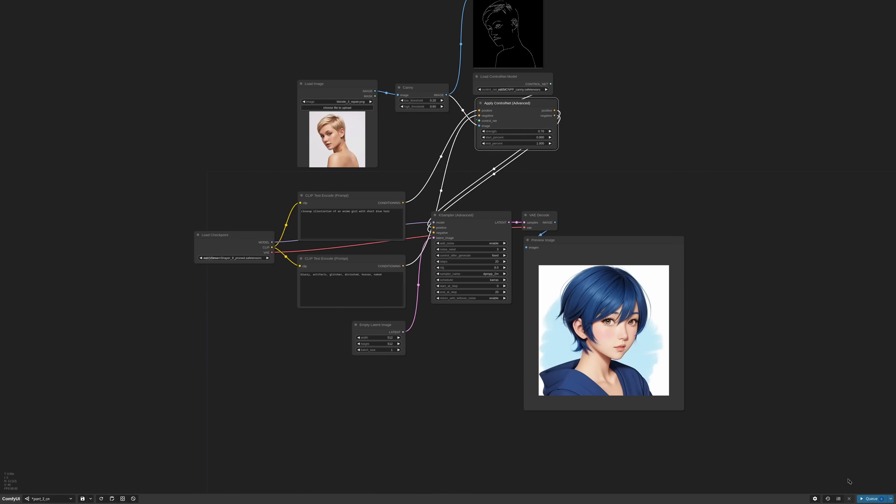
left_click(870, 499)
scroll(640, 446, "up", 2)
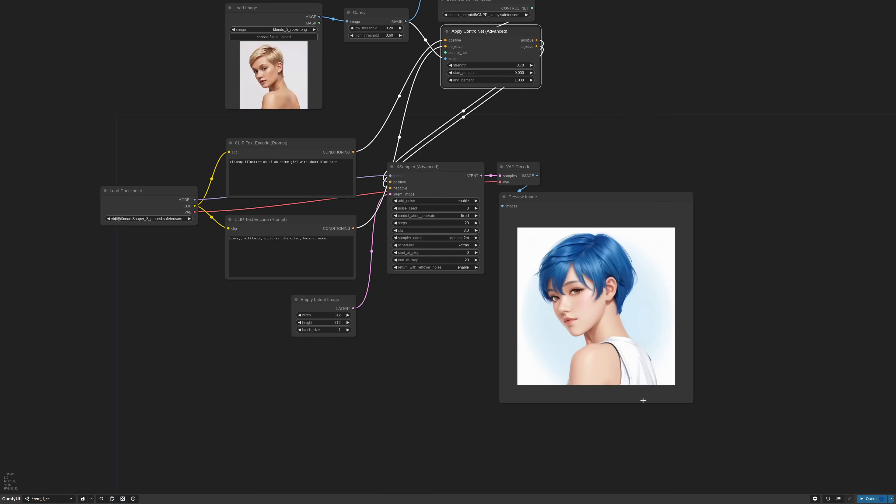
scroll(642, 399, "up", 1)
left_click_drag(589, 139, 608, 170)
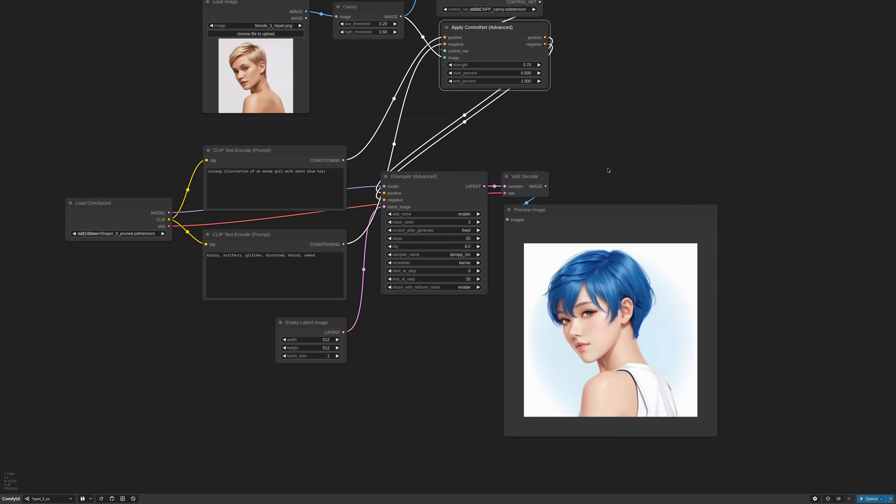
Step: Lower the Apply ControlNet strength to 0.3 and generate the image again
left_click_drag(427, 106, 447, 234)
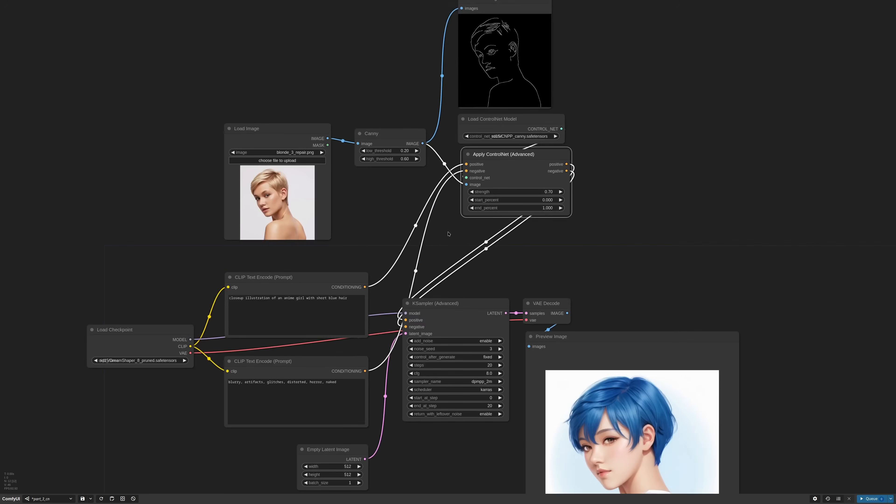
scroll(407, 156, "up", 5)
left_click(632, 214)
type("0.3")
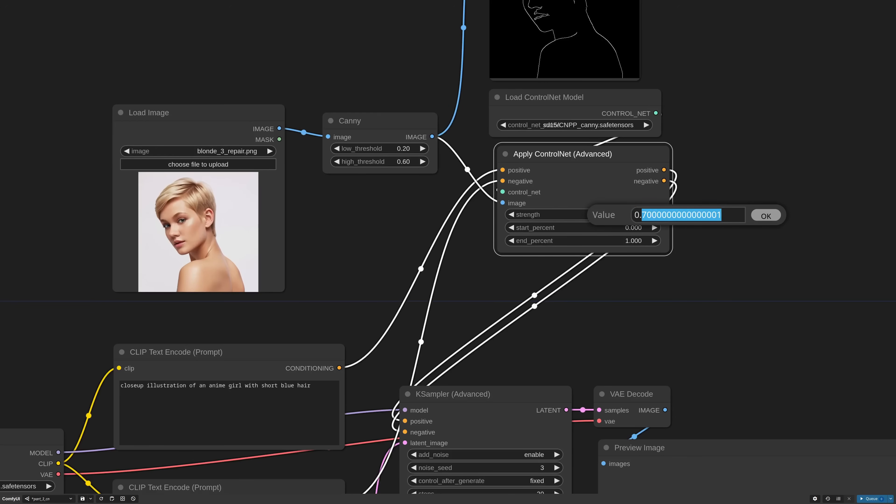
key("Return")
scroll(712, 245, "down", 4)
scroll(712, 245, "down", 2)
left_click(712, 244)
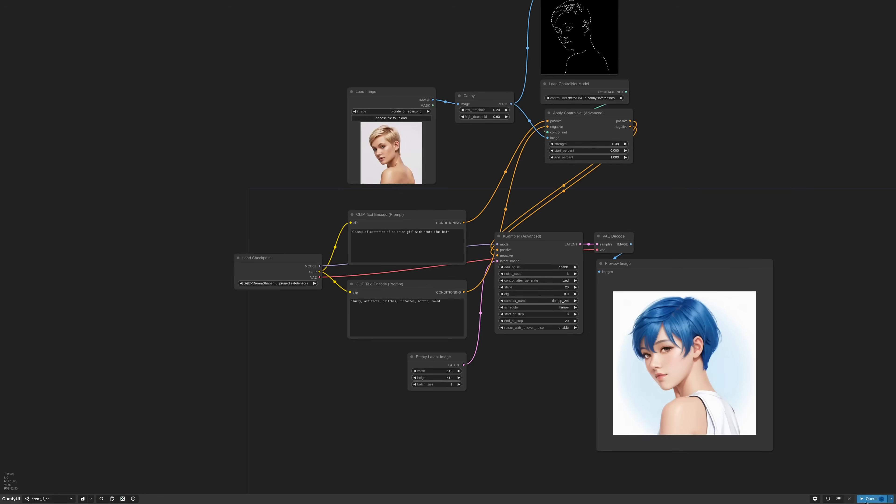
key("ctrl+Return")
scroll(752, 460, "up", 5)
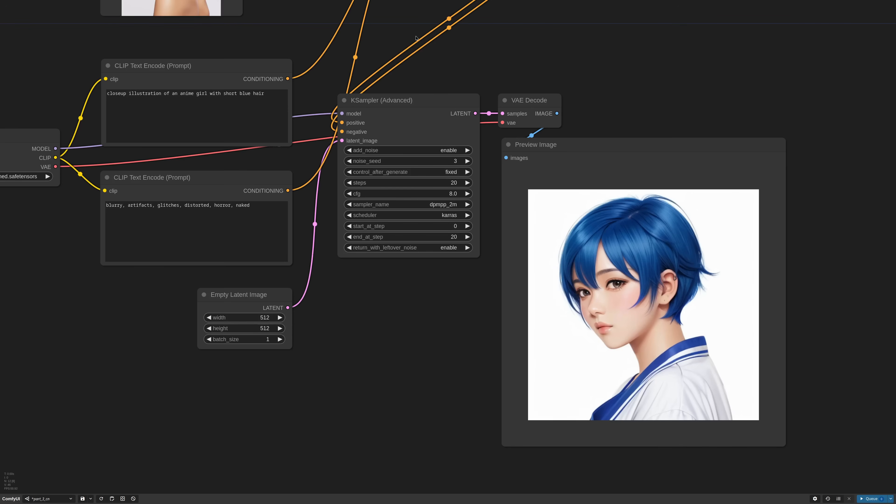
Step: Set the Apply ControlNet strength to 1 and end_percent to 0.4, and generate a new image
left_click_drag(416, 32, 396, 262)
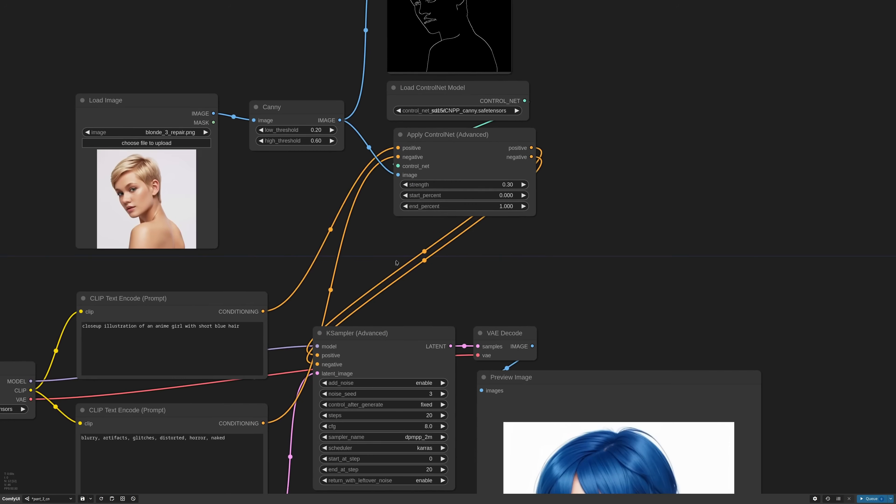
left_click(508, 185)
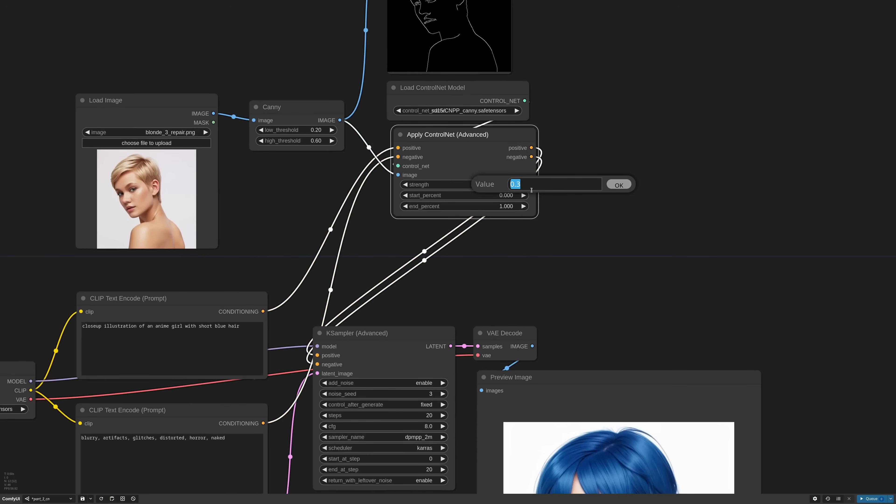
key("Return")
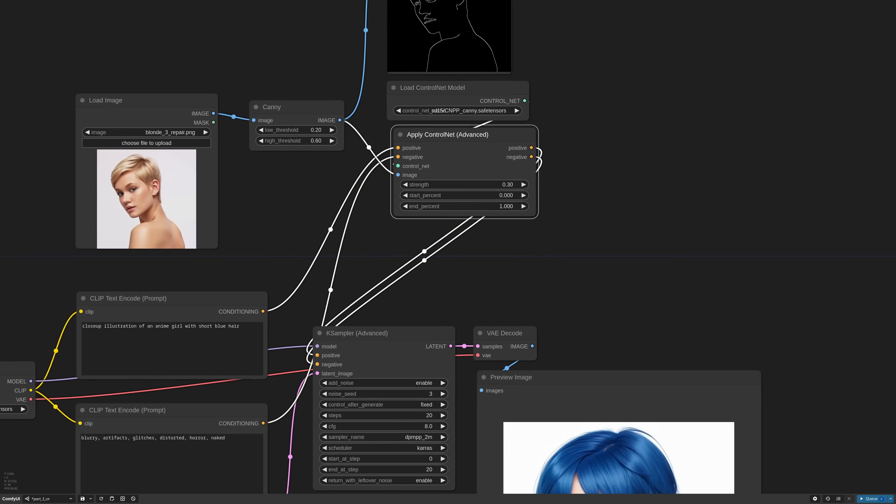
left_click(505, 206)
type("0.4")
key("Return")
scroll(640, 274, "down", 3)
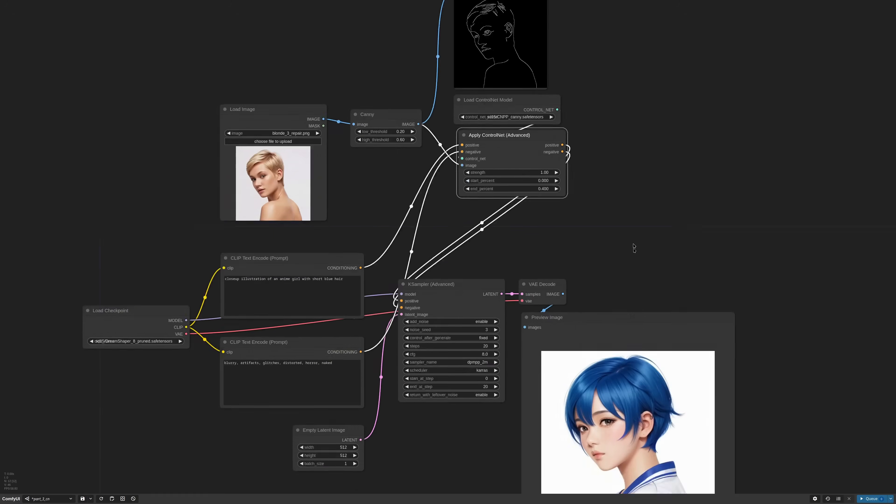
left_click(871, 498)
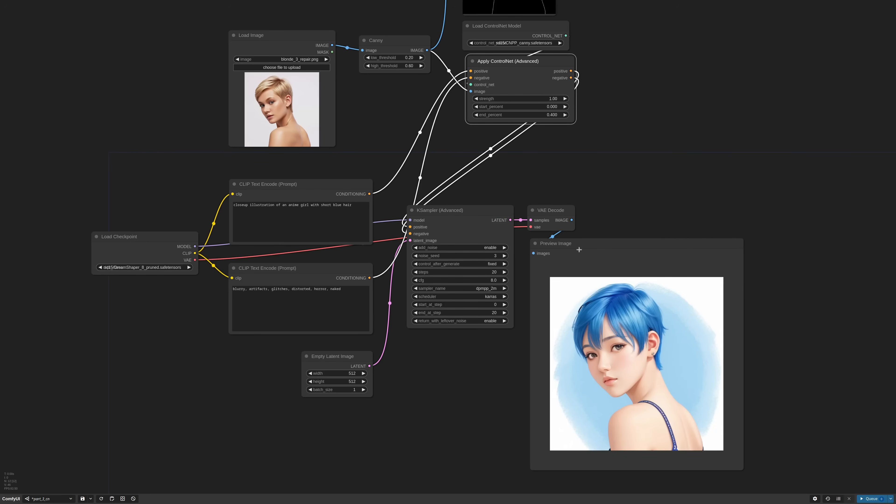
Step: Change the Apply ControlNet strength to 0.7 and end_percent to 0.5
scroll(562, 93, "up", 5)
left_click(545, 103)
type("0.7")
key("Return")
left_click(545, 128)
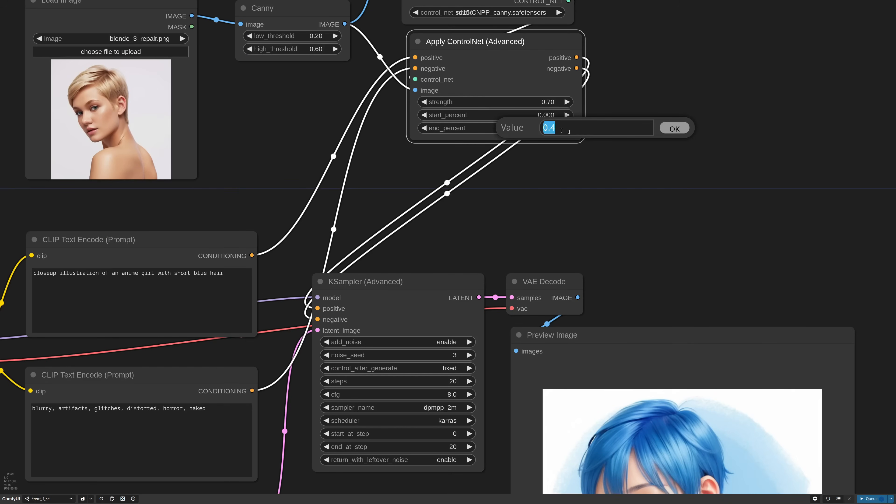
left_click(591, 132)
key("BackSpace")
type("5")
key("Return")
scroll(571, 222, "down", 4)
left_click_drag(625, 266, 627, 195)
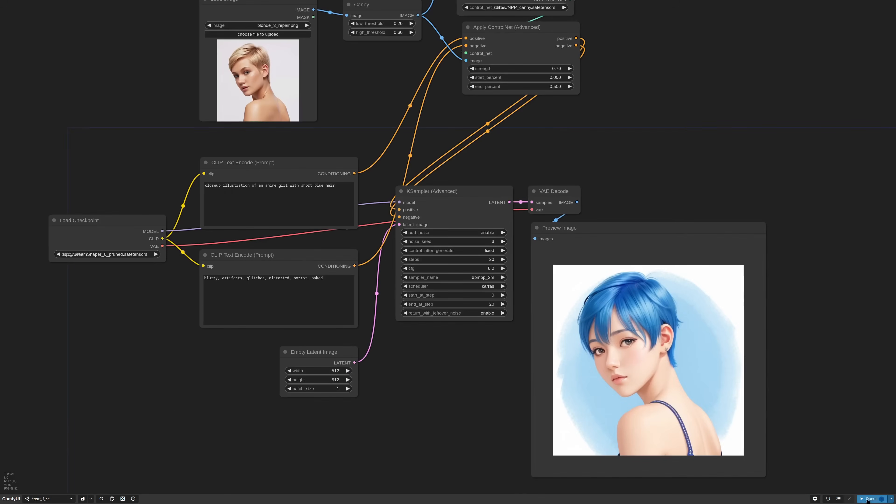
Step: Generate the image, and set the Empty Latent Image batch_size to 4 and generate a batch
left_click(870, 499)
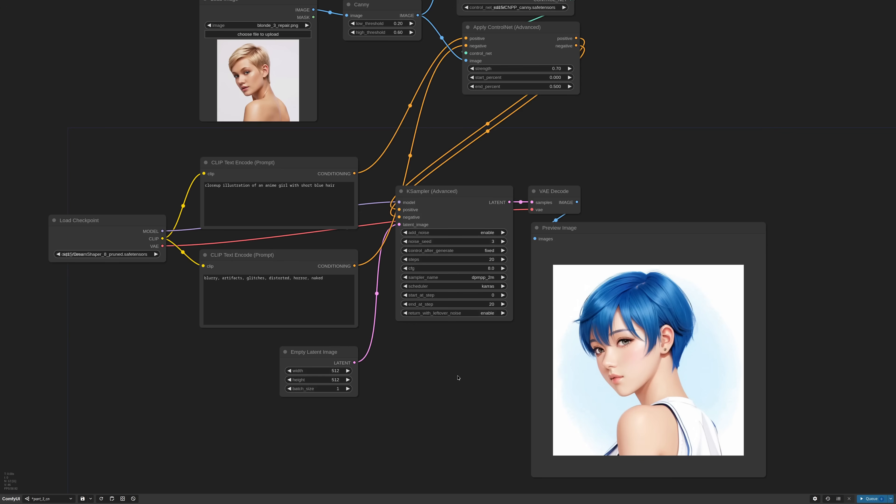
left_click(347, 388)
left_click(347, 388)
left_click(348, 388)
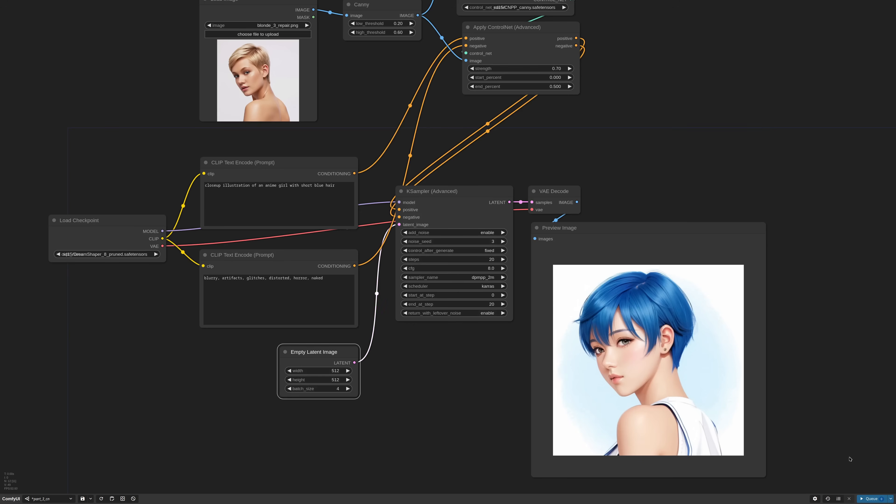
left_click(870, 498)
left_click(756, 252)
left_click_drag(472, 388, 482, 369)
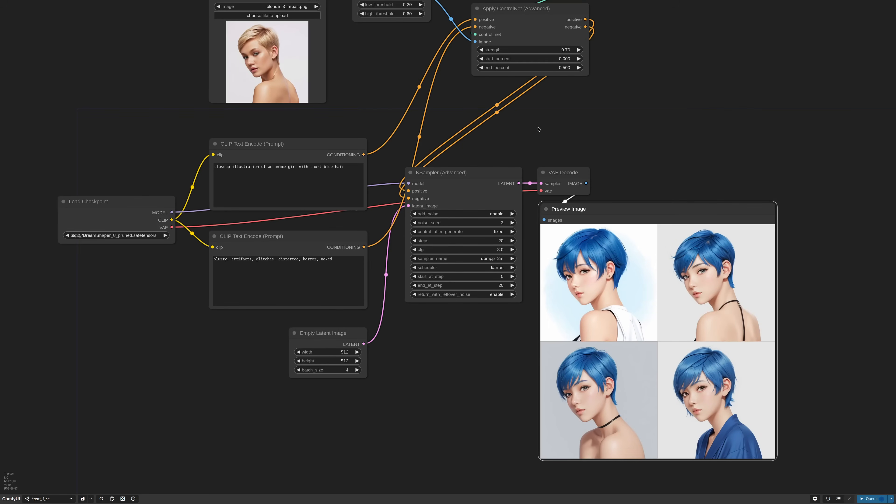
Step: Set the Apply ControlNet start_percent to 0.15
left_click(575, 212)
left_click_drag(587, 122, 608, 277)
scroll(574, 163, "up", 8)
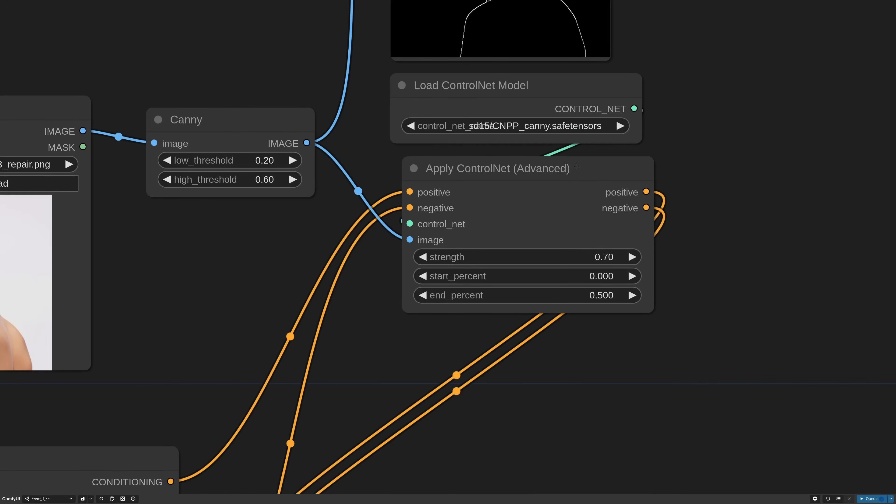
type("0.0")
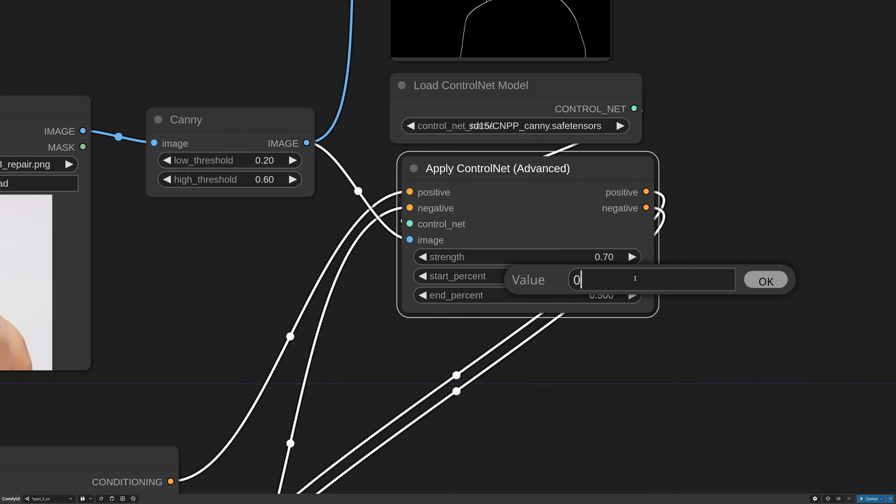
key("Return")
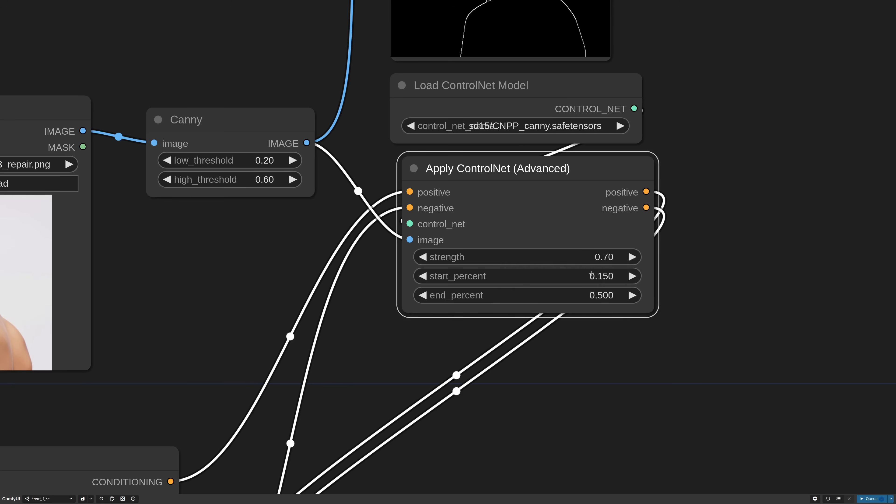
Step: Set the Apply ControlNet strength to 0.9
left_click(591, 257)
left_click(634, 256)
double_click(634, 256)
type("9")
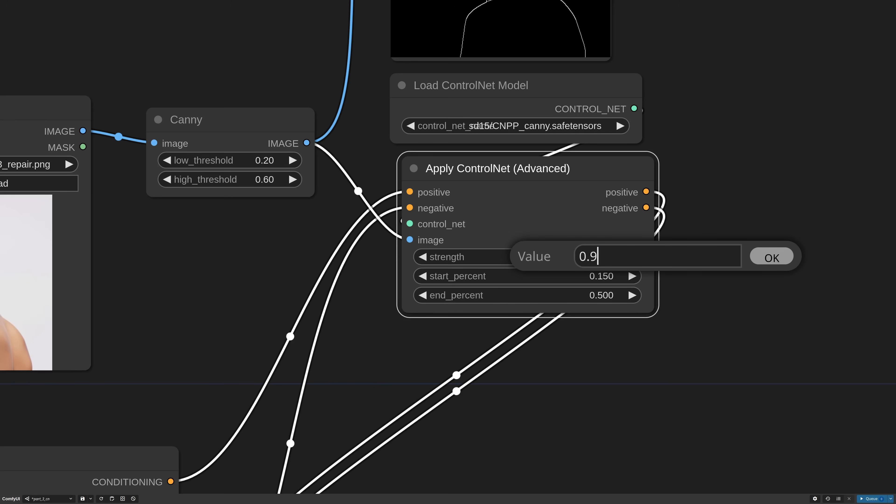
key("Escape")
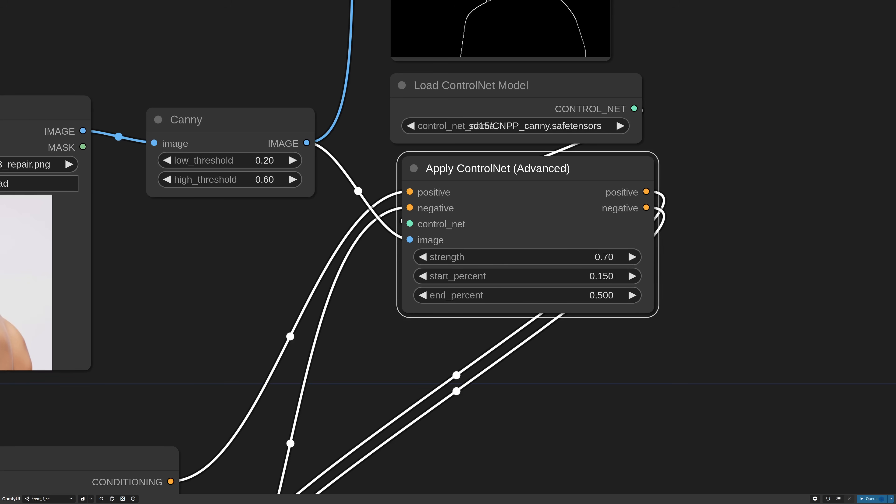
scroll(503, 342, "down", 5)
Step: Change the KSampler (Advanced) sampler_name to dpmpp_2m_sde
left_click_drag(506, 391, 514, 195)
scroll(497, 353, "up", 4)
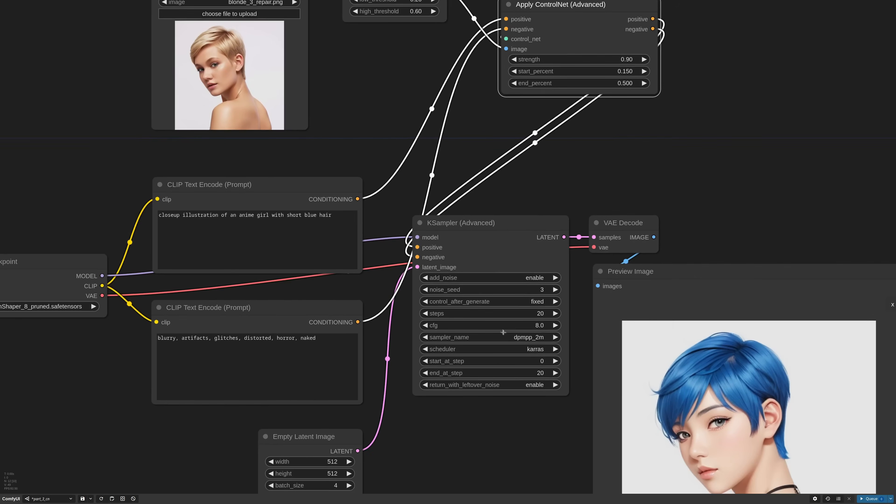
scroll(501, 330, "up", 1)
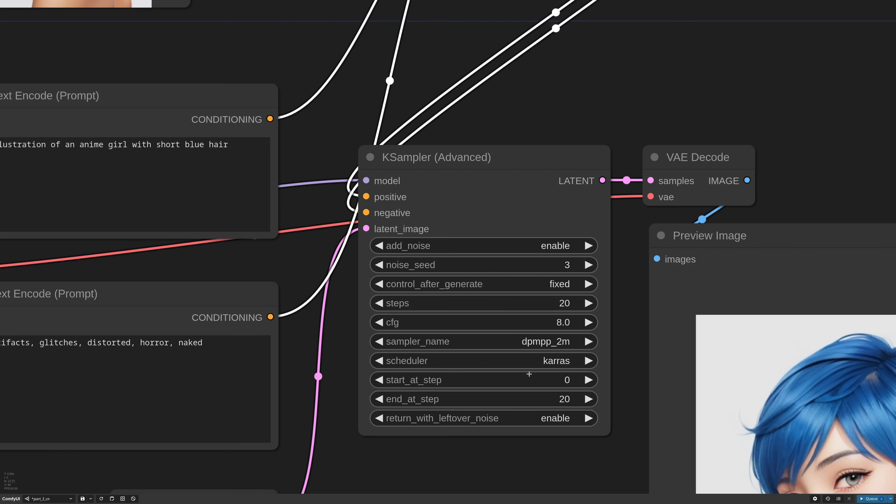
left_click(549, 342)
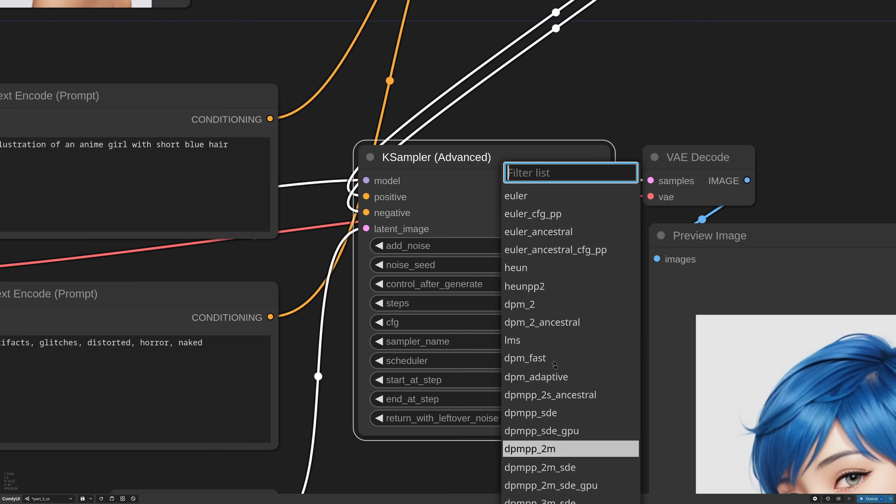
scroll(560, 366, "down", 2)
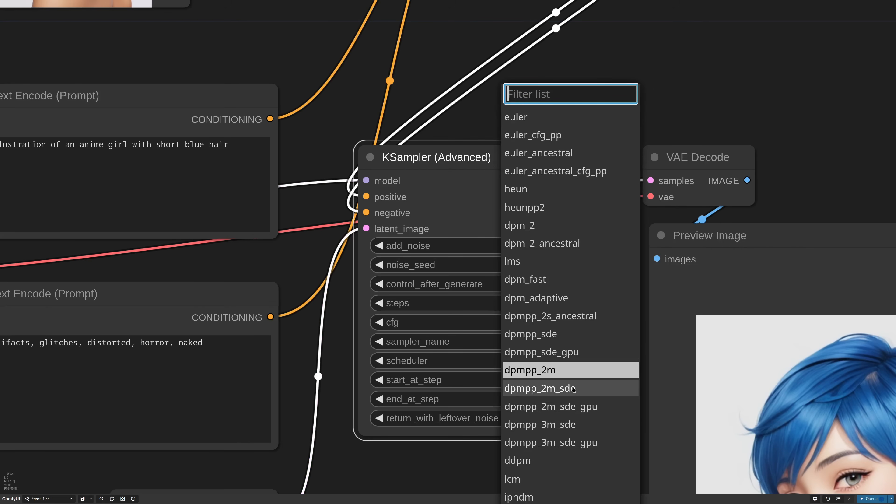
key("F9")
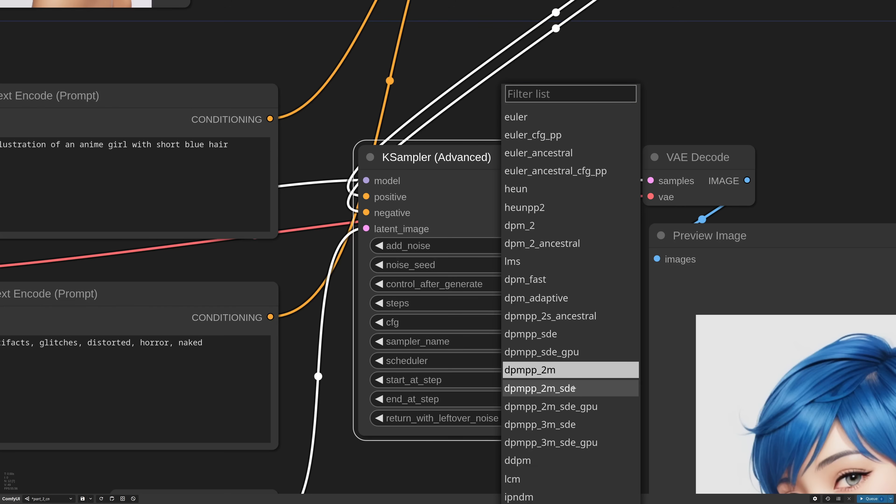
left_click(573, 388)
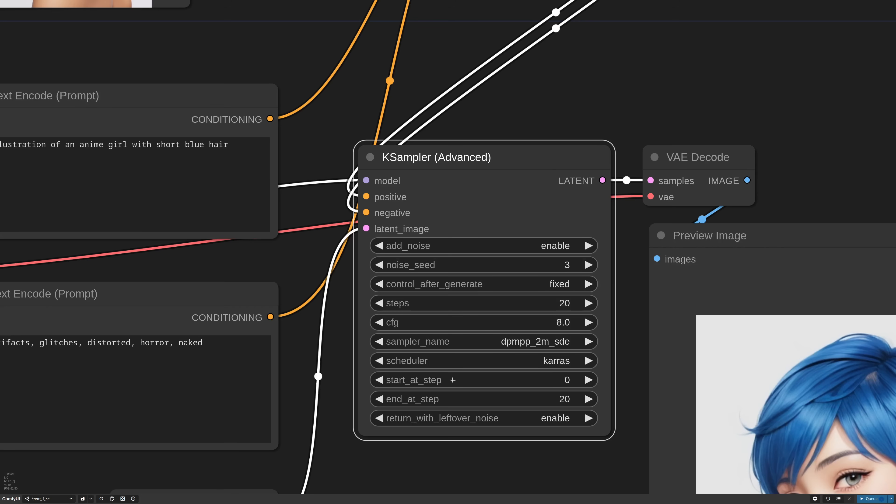
Step: Generate a new batch of four images and examine the results in the preview
scroll(453, 380, "down", 10)
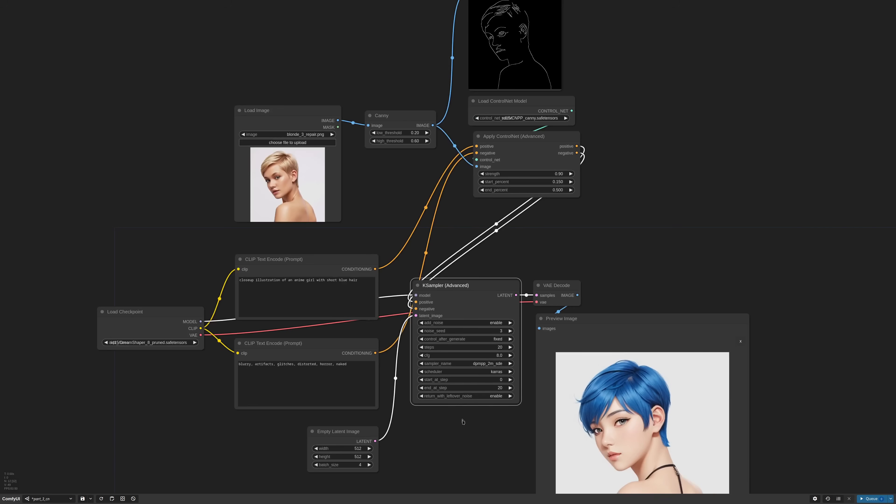
left_click_drag(480, 451, 470, 305)
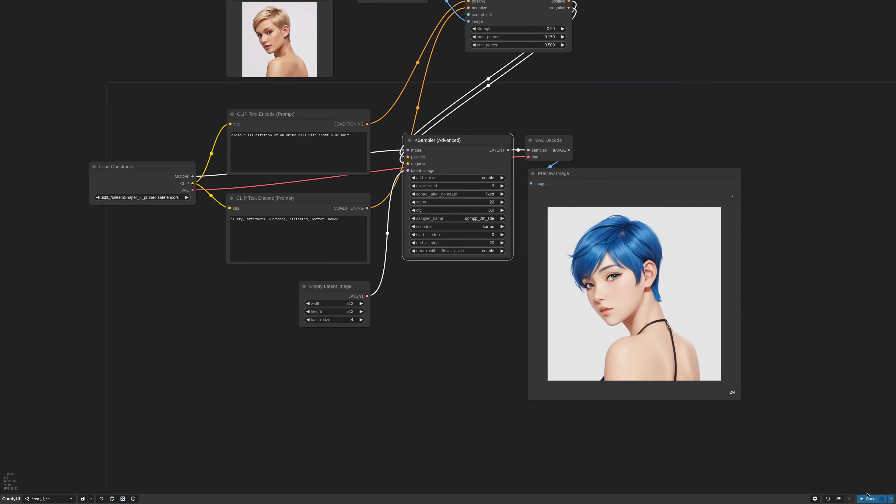
key("ctrl+Return")
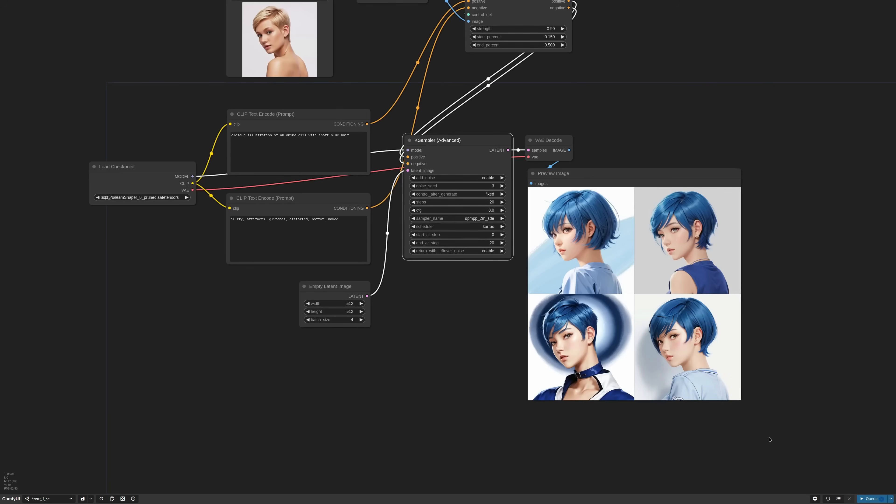
scroll(749, 452, "up", 3)
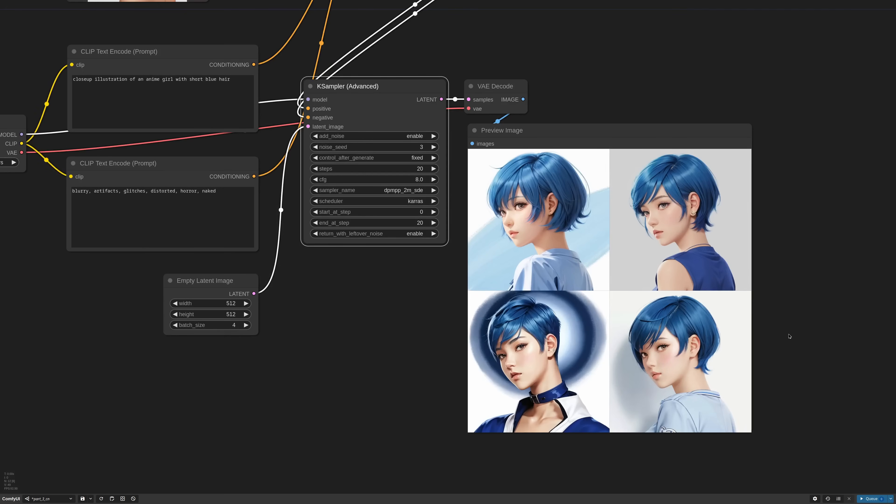
left_click(708, 388)
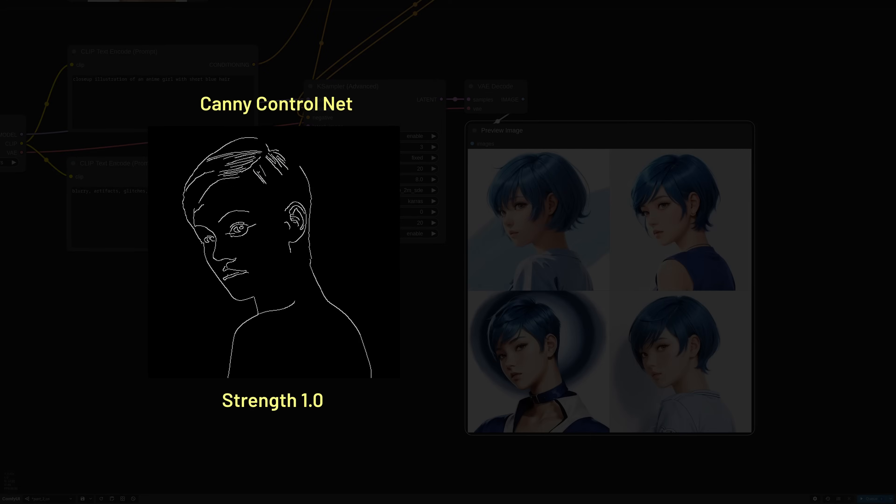
left_click(688, 229)
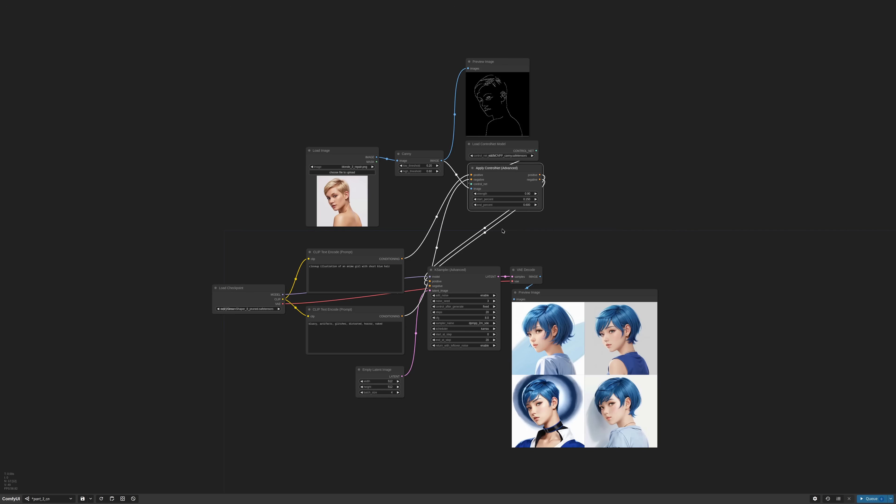
Step: Pack the checkpoint, prompt, image, Canny, ControlNet, KSampler and preview nodes closely together
scroll(504, 231, "up", 1)
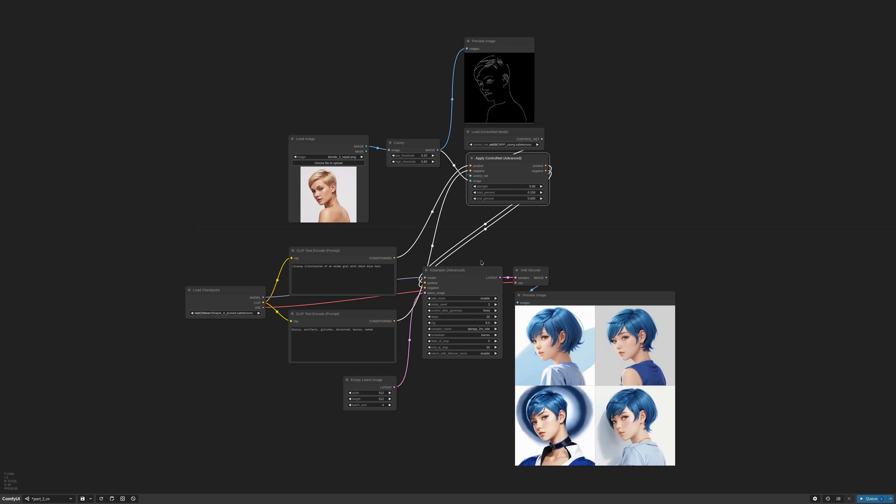
scroll(482, 255, "up", 4)
left_click_drag(450, 279, 424, 255)
left_click_drag(297, 340, 293, 326)
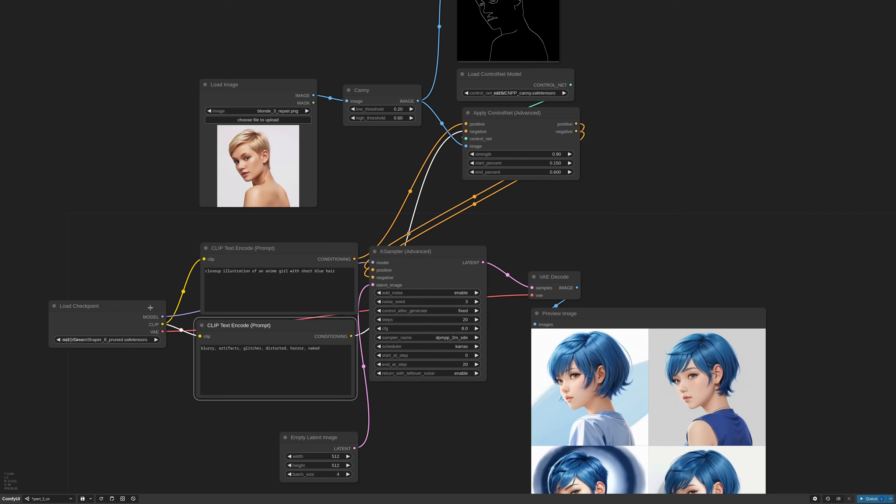
left_click_drag(150, 307, 176, 258)
left_click_drag(511, 113, 422, 172)
left_click_drag(247, 85, 209, 93)
left_click_drag(396, 92, 419, 130)
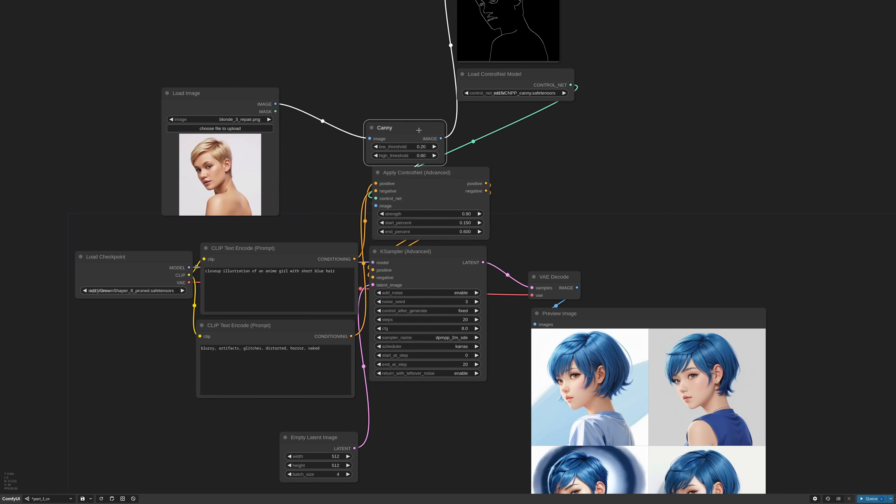
left_click_drag(212, 93, 290, 119)
left_click_drag(511, 73, 508, 132)
left_click_drag(540, 29, 579, 258)
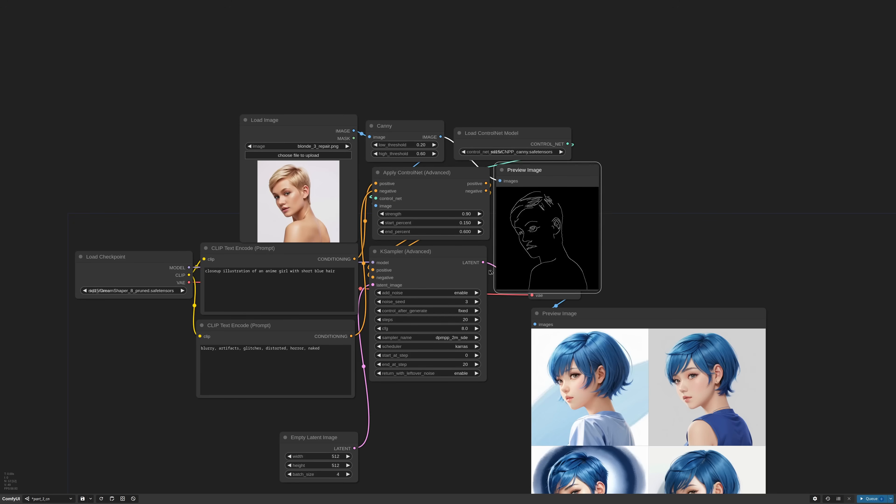
scroll(450, 263, "up", 2)
left_click_drag(585, 324, 543, 324)
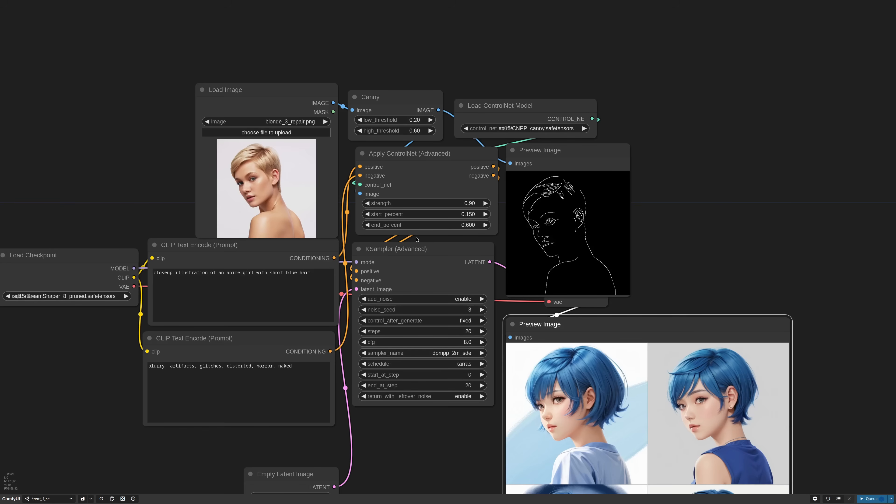
Step: Spread the Canny, Load ControlNet Model, Canny preview, Apply ControlNet and KSampler nodes apart
scroll(416, 239, "down", 5)
left_click_drag(400, 148, 405, 103)
left_click_drag(471, 156, 497, 116)
left_click_drag(503, 183, 556, 163)
mouse_move(423, 177)
left_mouse_down()
mouse_move(467, 157)
mouse_move(432, 181)
left_mouse_up()
left_click_drag(433, 188, 468, 163)
left_click_drag(428, 255, 444, 238)
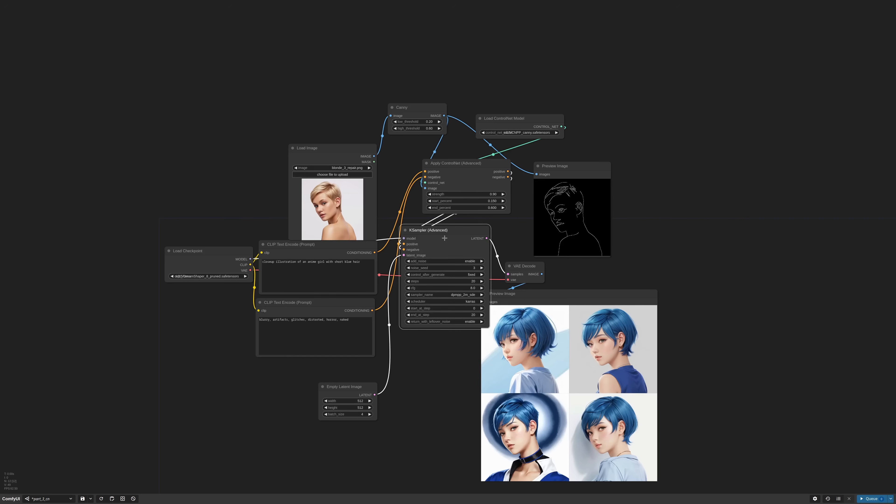
Step: Move the output preview, VAE Decode and KSampler away from the prompts, and space out the image and ControlNet nodes above them
scroll(434, 238, "down", 4)
left_click_drag(497, 277, 559, 303)
left_click_drag(494, 258, 523, 269)
left_click_drag(442, 234, 462, 262)
left_click_drag(367, 179, 348, 145)
left_click_drag(426, 150, 417, 135)
left_click_drag(494, 157, 499, 138)
left_click_drag(526, 189, 543, 168)
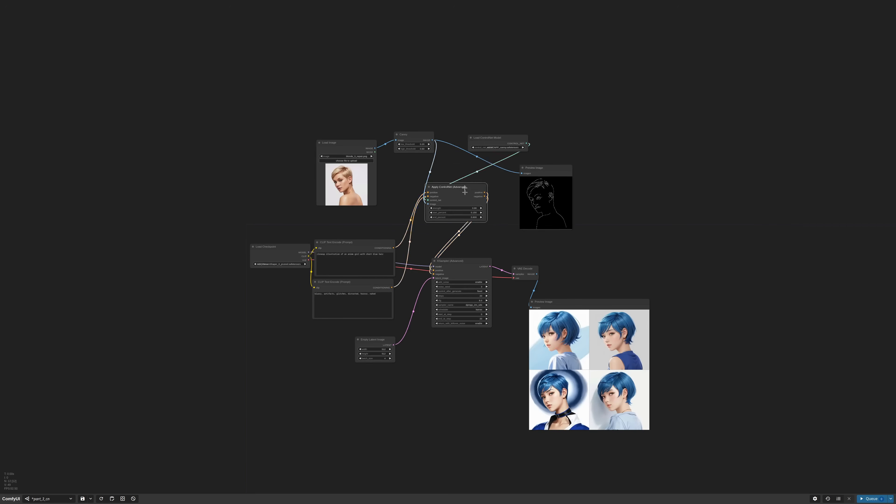
left_click_drag(465, 189, 466, 169)
Step: Move Load Checkpoint away from the prompts and route its VAE link below the nodes through two reroutes
left_click_drag(301, 247, 514, 277)
left_click(312, 239)
left_click(492, 242)
left_click_drag(482, 224, 477, 382)
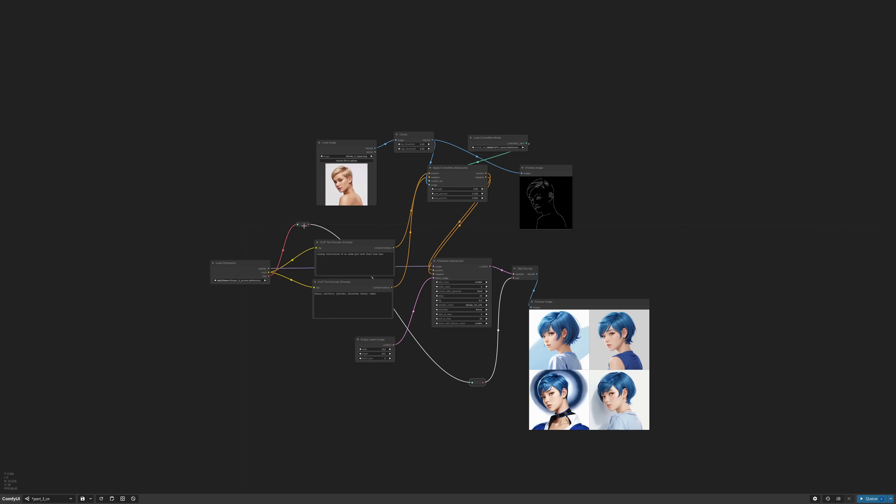
left_click_drag(304, 226, 315, 380)
Step: Add two reroutes to the MODEL link and run it above the prompt nodes to the KSampler
left_click_drag(268, 269, 433, 267)
left_click(293, 240)
left_click(431, 244)
left_click_drag(434, 230, 394, 227)
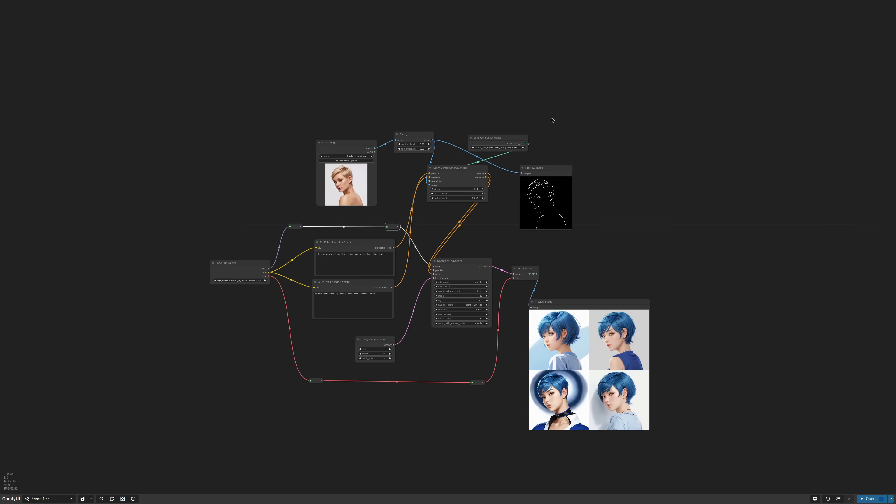
Step: Move the image, Canny and ControlNet nodes as a group below the main workflow and spread them out there
left_click_drag(586, 126, 324, 189, "ctrl")
left_click_drag(494, 137, 374, 379)
left_click_drag(376, 340, 371, 328)
scroll(406, 368, "up", 1)
left_click_drag(405, 367, 280, 415)
scroll(377, 297, "up", 1)
left_click_drag(195, 326, 155, 316)
left_click_drag(307, 317, 257, 341)
left_click_drag(429, 317, 229, 329)
Step: Place Apply ControlNet between the prompts and KSampler, with Load ControlNet Model, Canny, its preview and Load Image lower in the graph
left_click_drag(338, 314, 463, 164)
left_click_drag(332, 215, 467, 229)
left_click_drag(501, 300, 569, 293)
left_click_drag(410, 196, 385, 195)
left_click_drag(273, 414, 333, 252)
left_click_drag(230, 339, 386, 270)
left_click_drag(239, 372, 432, 314)
left_click_drag(152, 314, 197, 277)
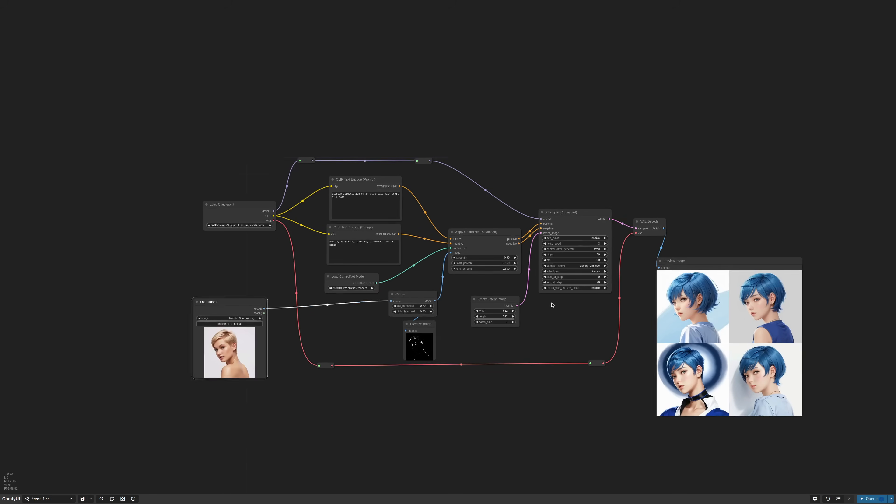
Step: Align the second MODEL reroute with the KSampler, set the Canny preview beside Canny, and put the output preview next to VAE Decode
left_click_drag(552, 305, 528, 321)
left_click_drag(399, 178, 482, 176)
left_click_drag(472, 248, 471, 236)
left_click_drag(496, 276, 483, 276)
left_click_drag(402, 340, 454, 338)
left_click_drag(487, 306, 480, 291)
left_click_drag(226, 319, 235, 311)
left_click_drag(399, 353, 395, 357)
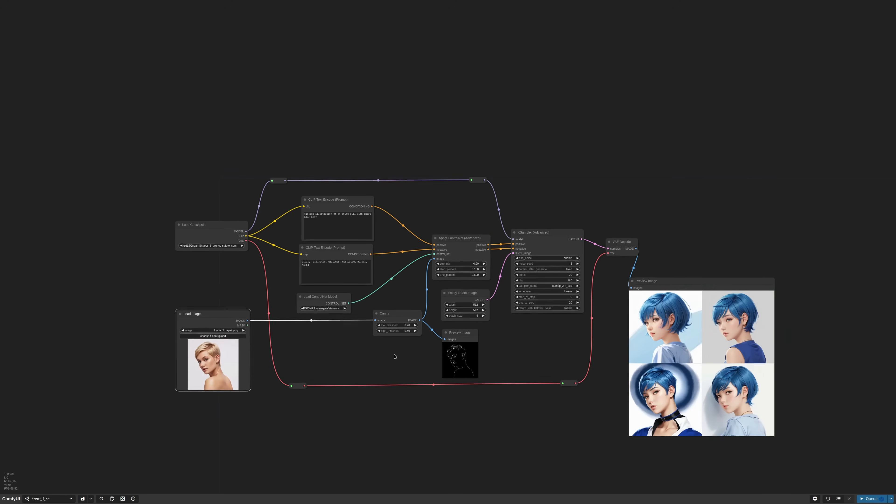
left_click_drag(670, 281, 692, 243)
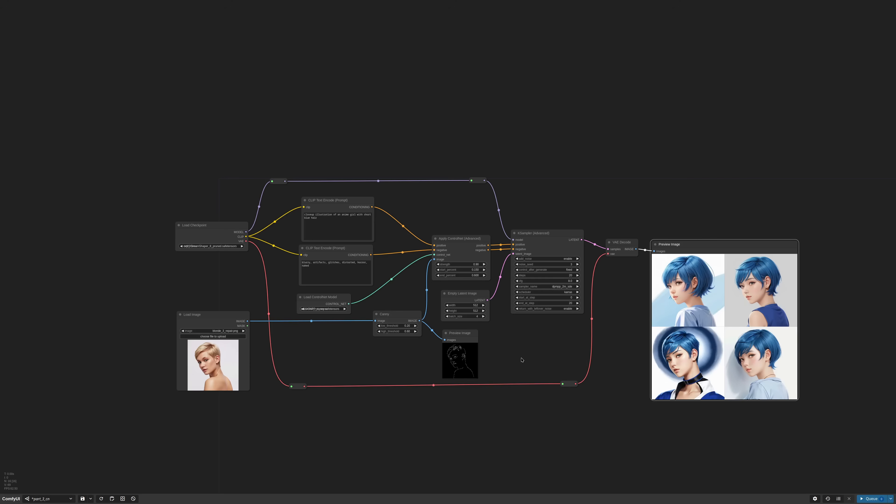
left_click_drag(243, 326, 248, 325)
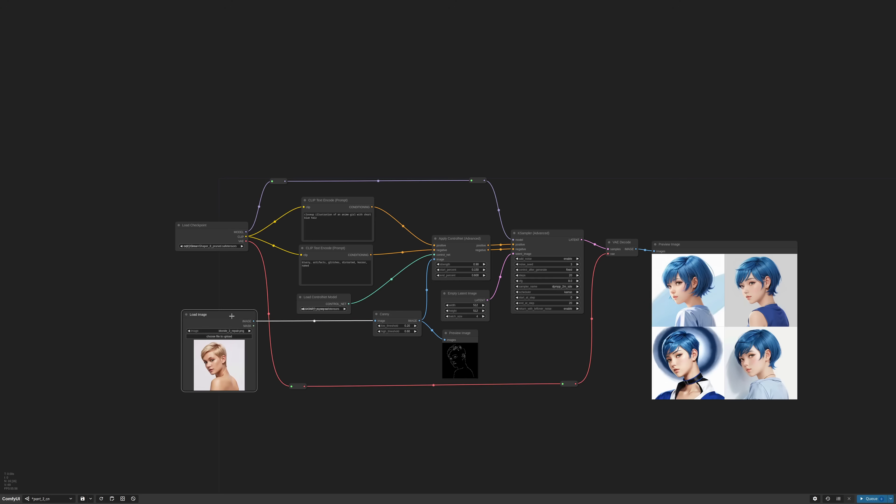
Step: Lower the two VAE reroutes and place Load Image beneath Load ControlNet Model, beside Canny
left_click_drag(587, 405, 282, 383)
left_click_drag(298, 386, 295, 413)
left_click_drag(232, 316, 333, 323)
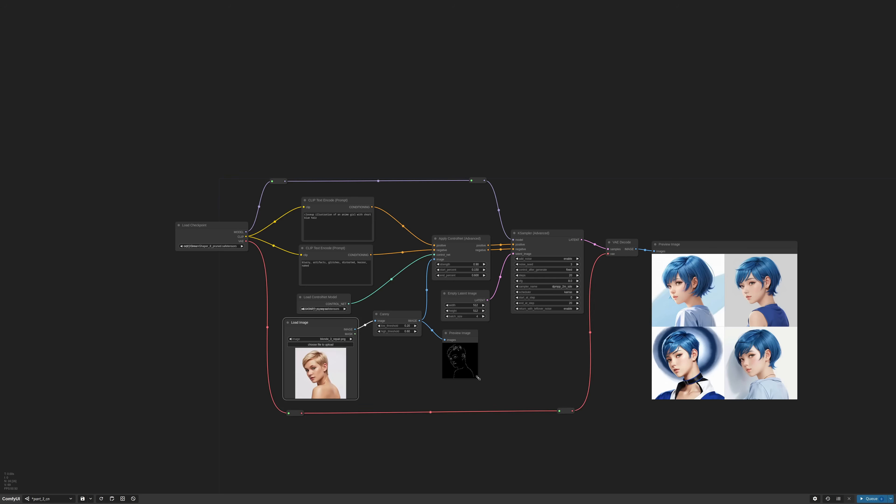
Step: Enlarge the Canny preview node and shift both CLIP Text Encode nodes together slightly toward Apply ControlNet
left_click_drag(478, 378, 494, 400)
left_click_drag(387, 199, 341, 255)
left_click_drag(345, 202, 348, 200)
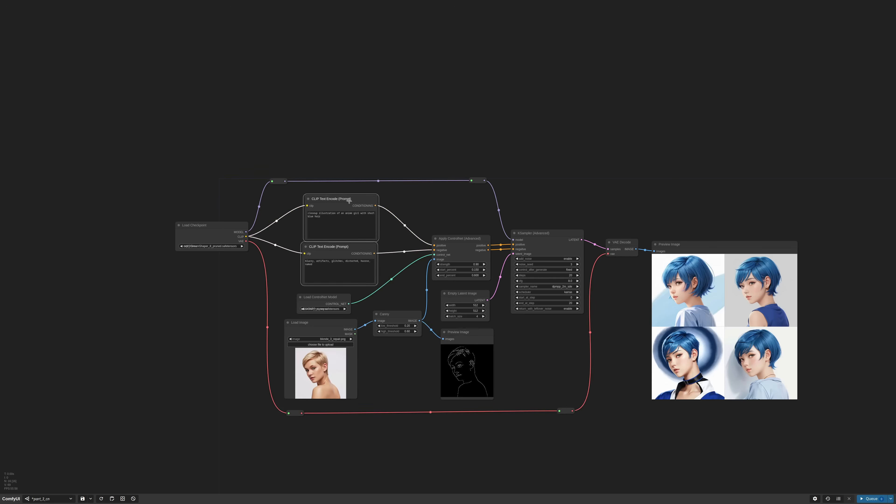
Step: Lower VAE Decode and the output Preview Image together, leaving slightly more space between the two nodes
left_click(427, 190)
left_click_drag(555, 353, 514, 334)
left_click_drag(633, 227, 640, 227)
left_click_drag(582, 226, 583, 254)
left_click_drag(636, 228, 636, 252)
left_click_drag(582, 193, 640, 192)
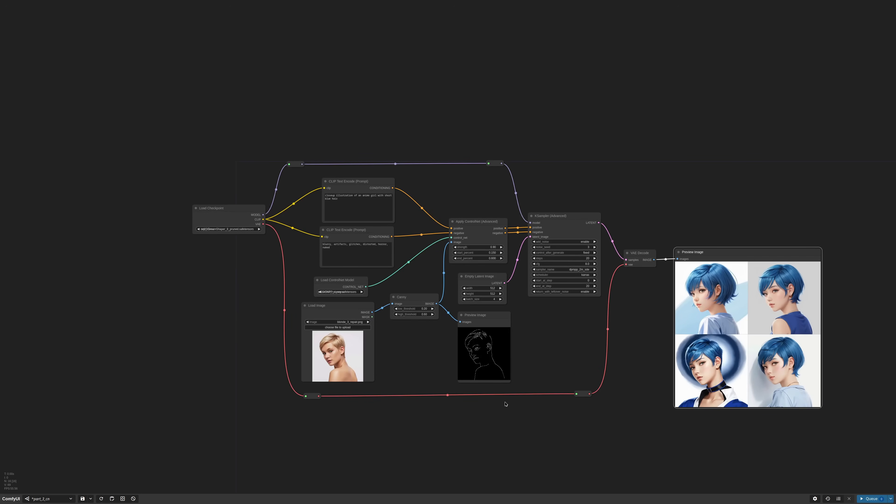
left_click_drag(551, 331, 526, 327)
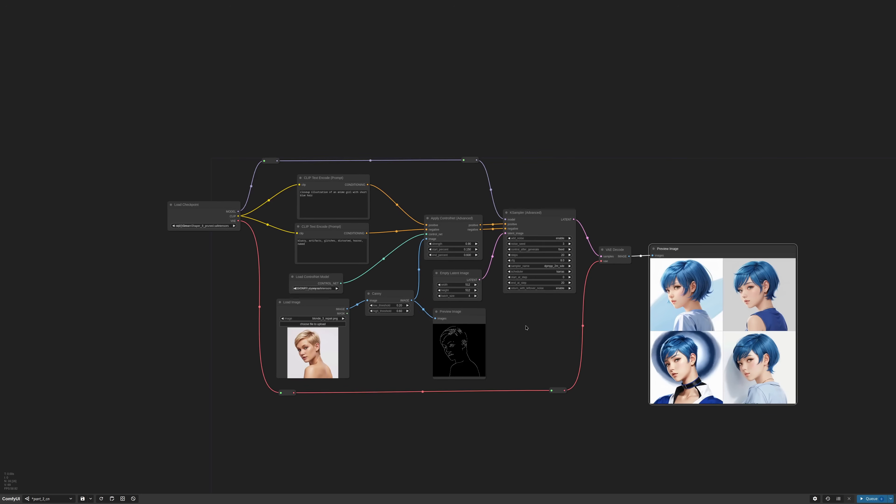
Step: Add a DWPose Estimator node, place it below Canny beside Load Image, and disable its detect_hand option
scroll(543, 323, "up", 3)
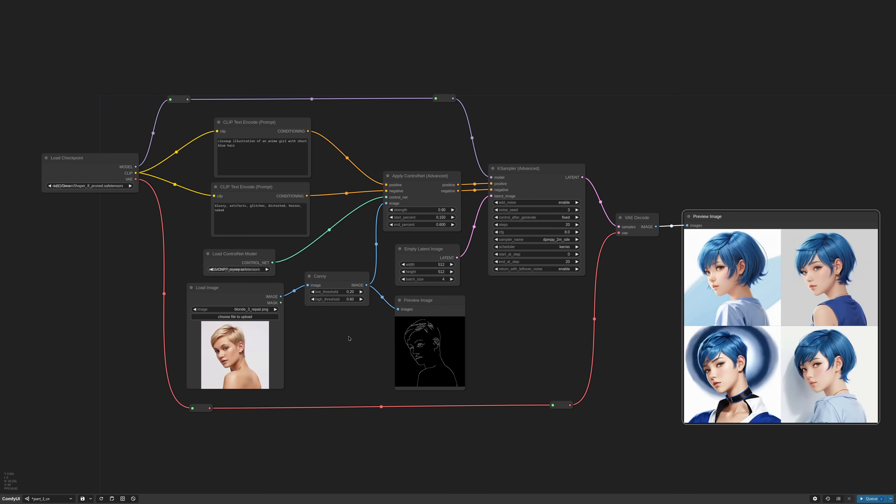
double_click(330, 333)
type("dwp")
key("Return")
left_click_drag(425, 393, 410, 392)
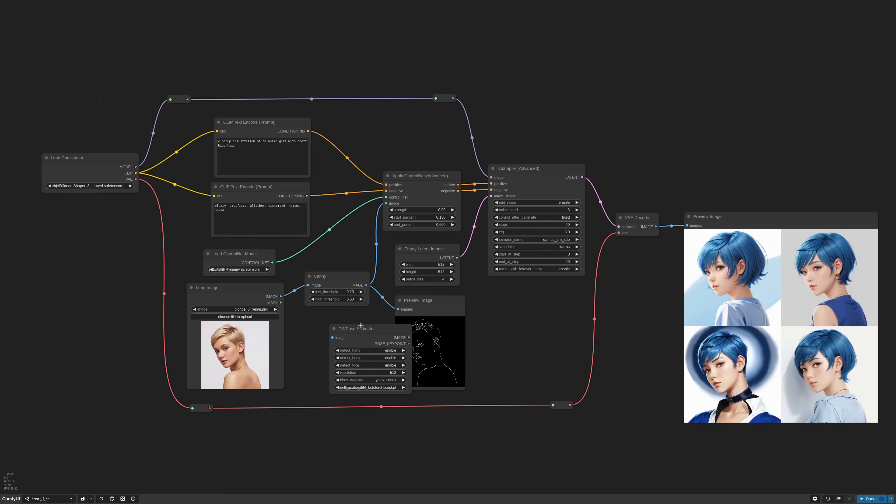
left_click_drag(361, 325, 331, 317)
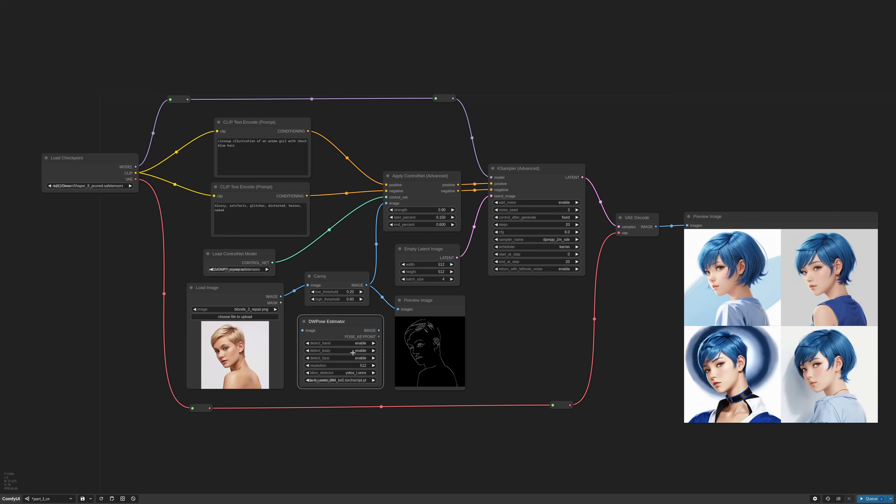
scroll(319, 368, "up", 5)
left_click(373, 342)
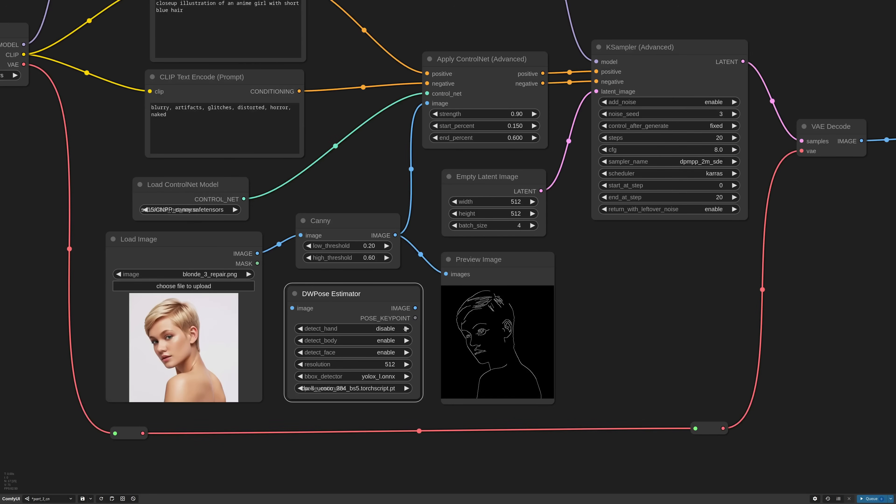
Step: Feed Load Image into DWPose Estimator, route its image output to the small Preview Image, and run the workflow
left_click_drag(257, 253, 292, 308)
left_click_drag(415, 308, 446, 274)
key("ctrl+Return")
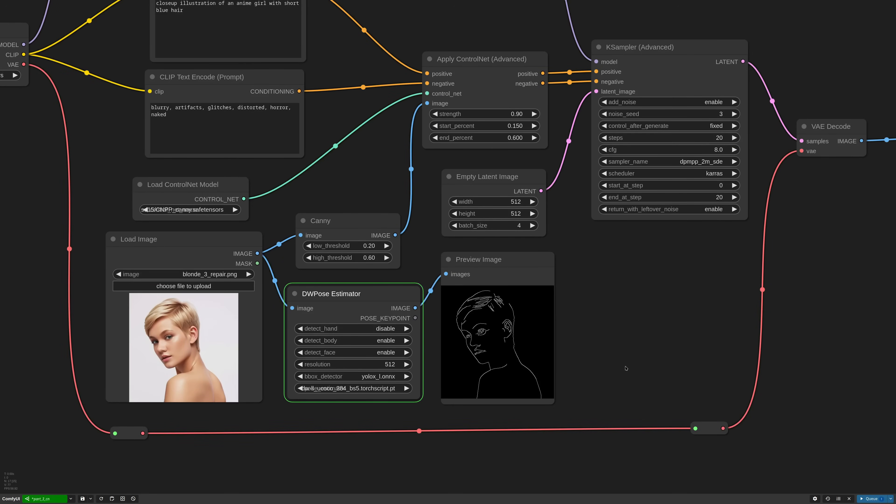
scroll(509, 397, "up", 3)
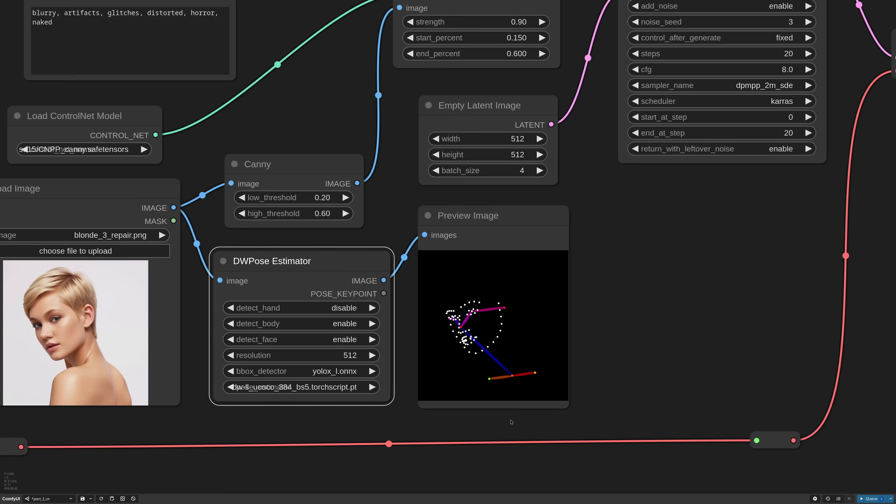
Step: Switch the ControlNet model to sd15/control_v11p_sd15_openpose.pth and connect DWPose Estimator's image output to Apply ControlNet
scroll(622, 193, "down", 2)
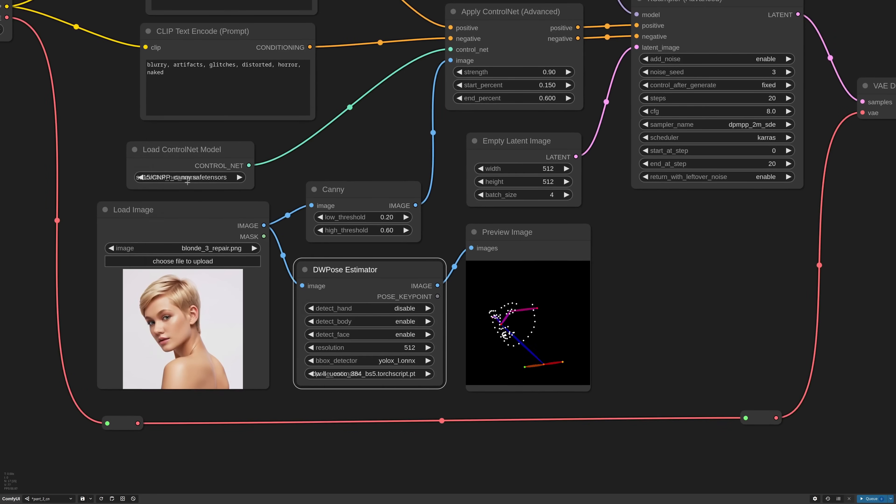
left_click(206, 179)
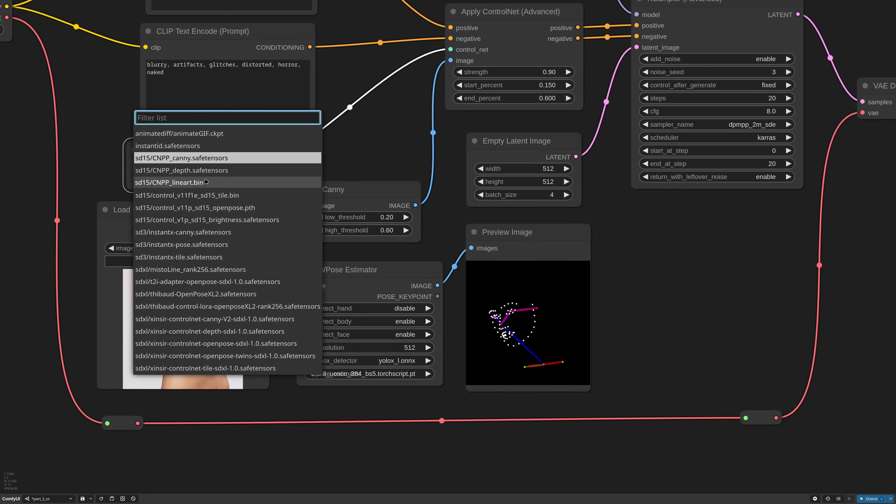
left_click(247, 209)
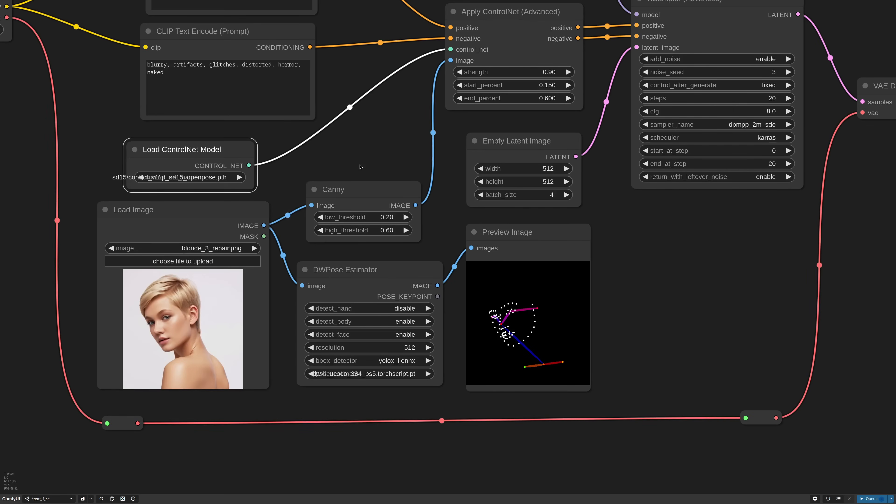
left_click_drag(441, 283, 461, 66)
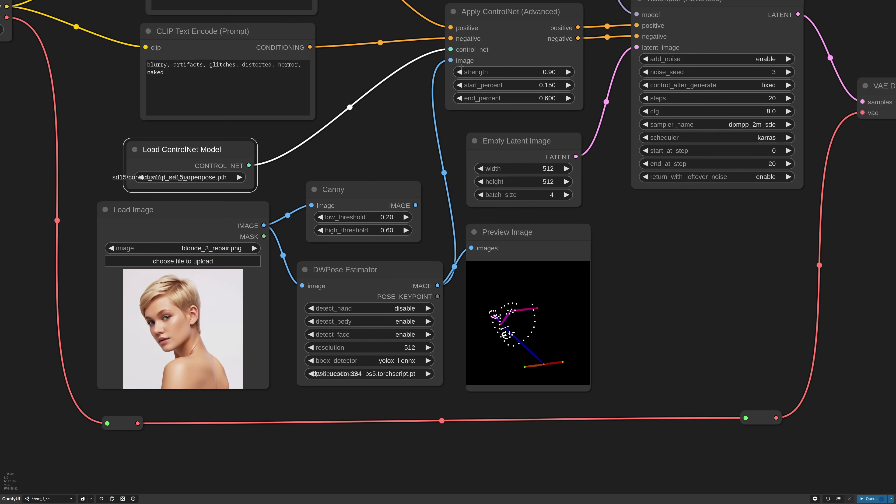
Step: Duplicate the output Preview Image beside the original and connect VAE Decode's image output to the copy
scroll(669, 193, "down", 6)
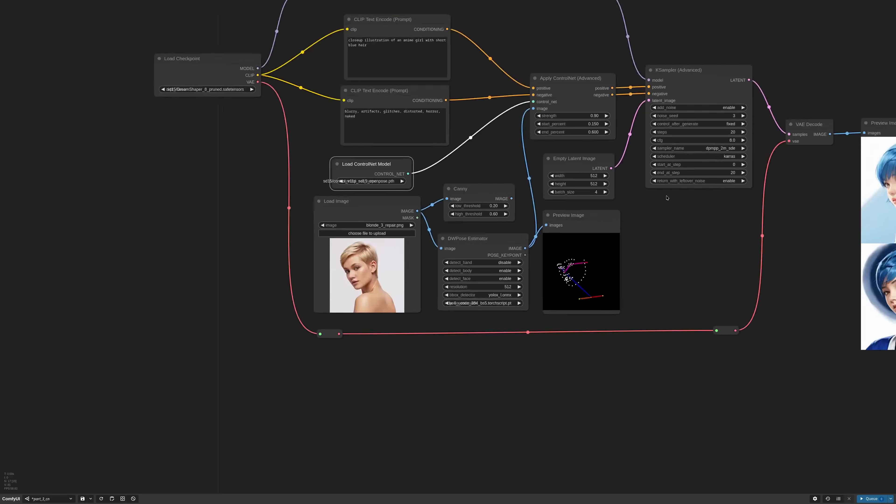
mouse_move(729, 232)
left_mouse_down()
mouse_move(362, 254)
mouse_move(272, 271)
left_mouse_up()
left_click_drag(423, 170, 622, 171, "alt")
left_click_drag(358, 179, 597, 181)
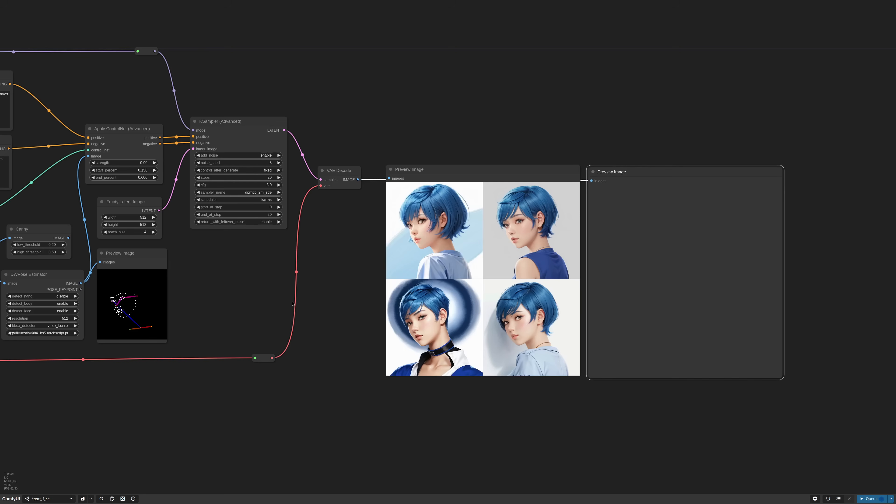
Step: Set the KSampler's sampler_name to dpmpp_2m, and Apply ControlNet's strength to 0.70, start_percent to 0.000 and end_percent to 1.000
left_click(263, 192)
left_click(281, 289)
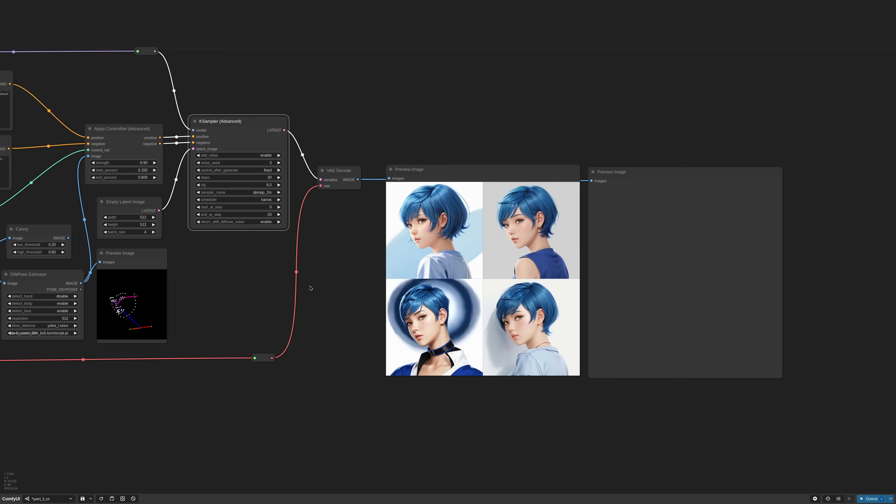
left_click_drag(220, 274, 447, 323)
scroll(365, 206, "up", 9)
left_click(365, 217)
left_click_drag(365, 217, 367, 236)
type("7")
key("Return")
left_click(368, 252)
type("1")
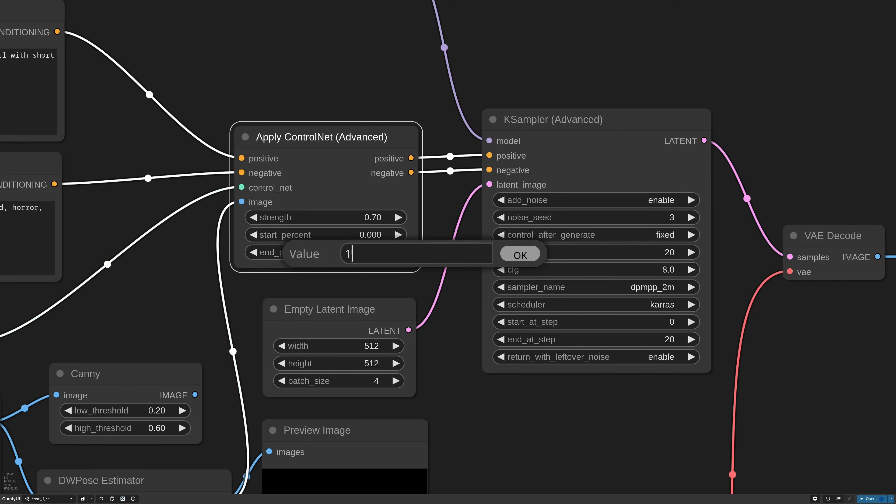
key("Return")
Step: Queue the workflow and compare the pose-guided images with the earlier Canny-guided results
scroll(438, 329, "down", 4)
scroll(437, 329, "down", 3)
left_click_drag(554, 424, 216, 332)
left_click(869, 499)
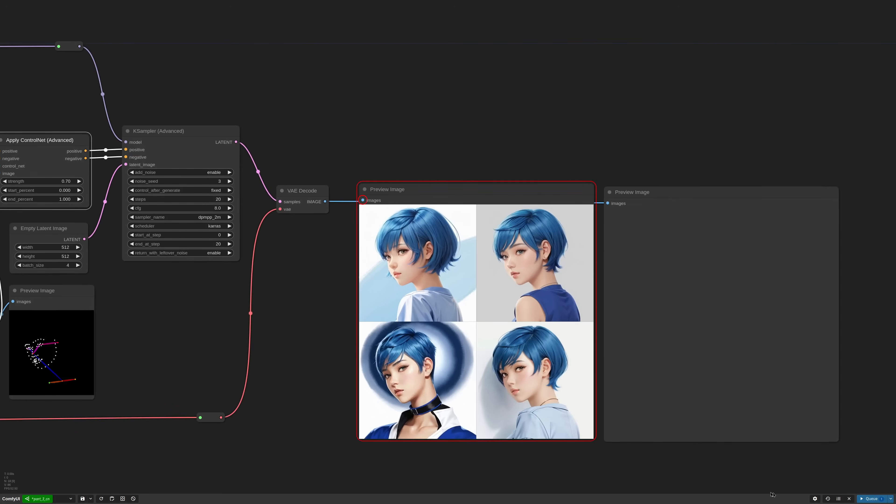
left_click_drag(685, 468, 639, 460)
scroll(639, 460, "up", 3)
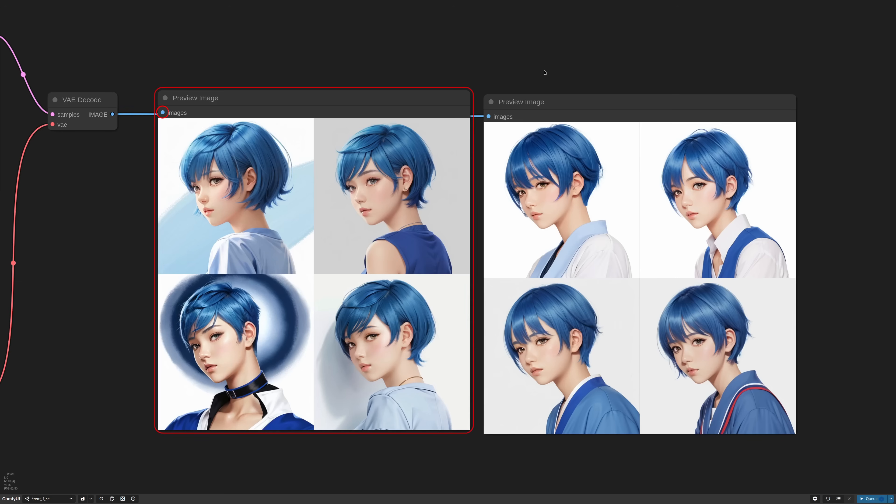
Step: Delete the unused Canny node and the older output preview holding the Canny-guided images
scroll(544, 71, "down", 6)
left_click_drag(208, 176, 498, 244)
left_click(313, 209)
key("Delete")
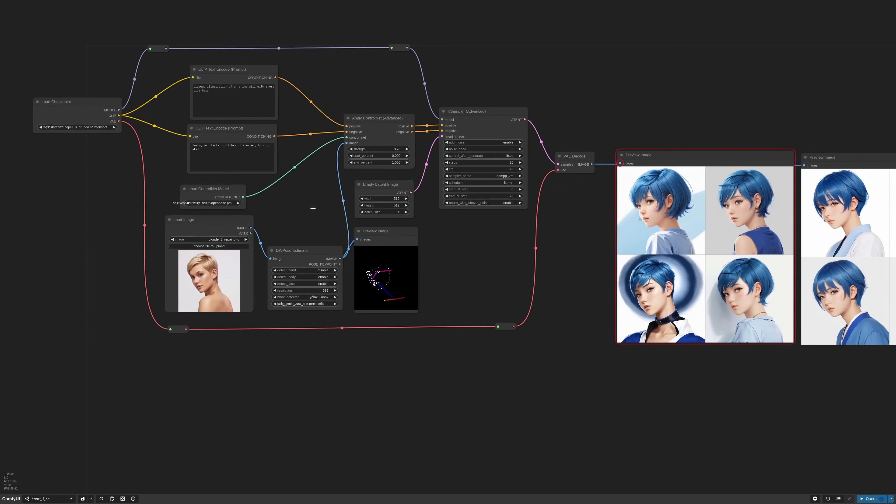
left_click_drag(729, 153, 682, 211)
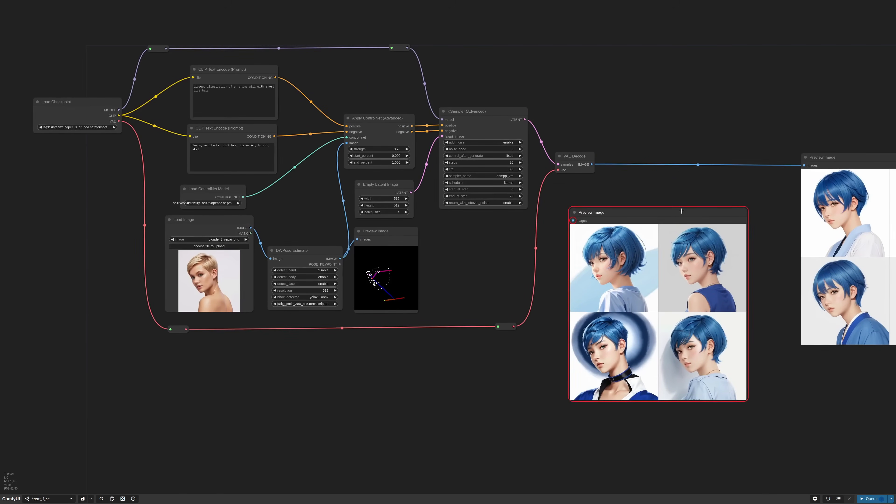
key("Delete")
Step: Move the remaining output preview just below VAE Decode and raise DWPose Estimator to line up with its preview
left_click_drag(832, 158, 583, 181)
left_click_drag(436, 238, 542, 264)
left_click_drag(412, 276, 412, 257)
left_click_drag(560, 264, 490, 270)
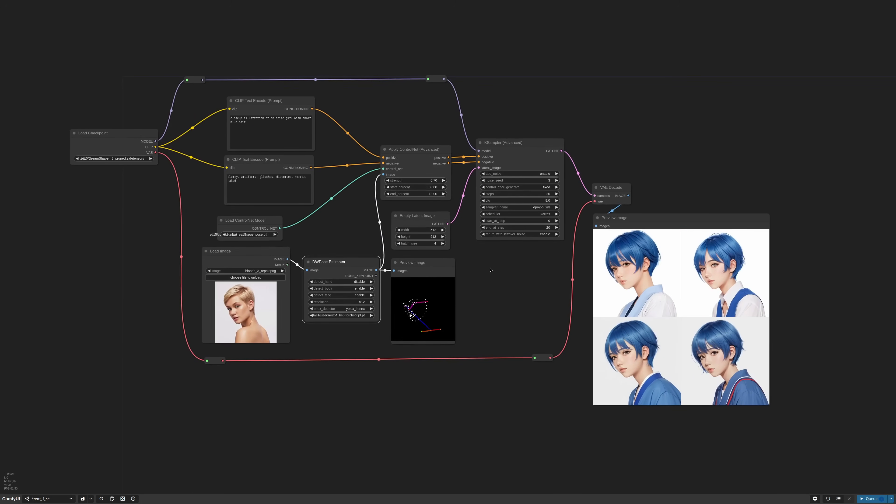
Step: Change the reference picture in Load Image to model-1.png
scroll(292, 293, "up", 5)
left_click(236, 255)
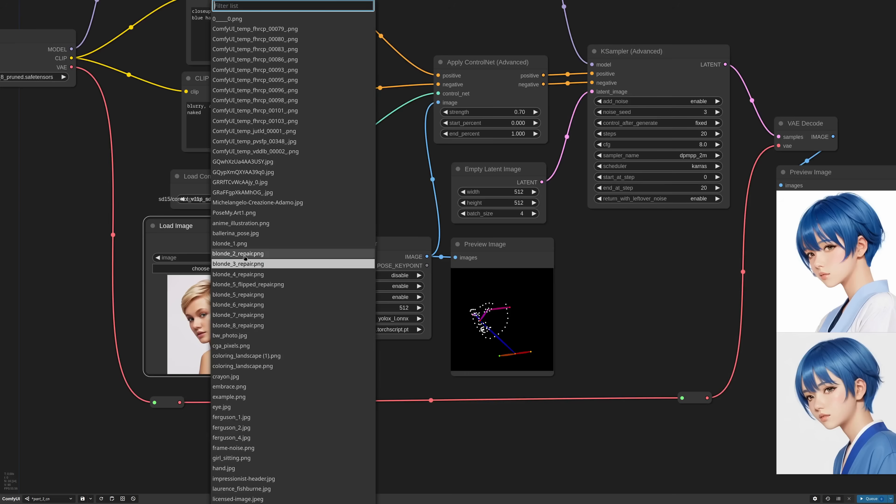
type("model")
key("Return")
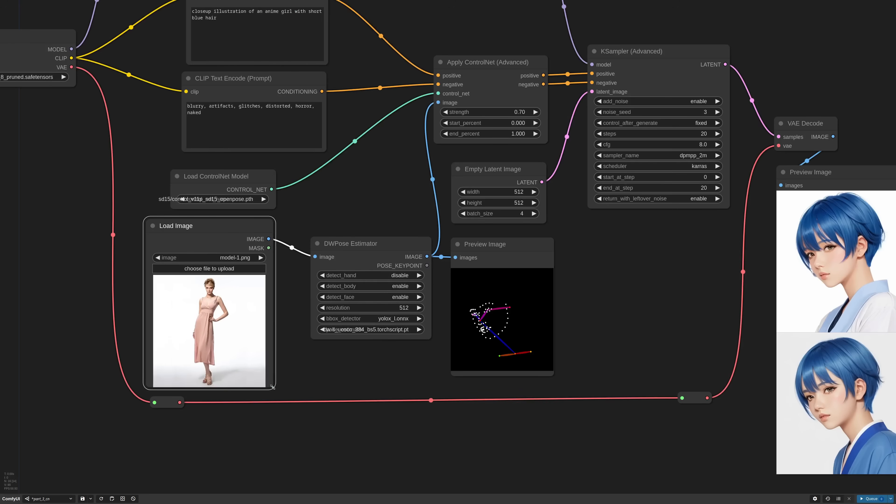
Step: Set the empty latent's height to 768 and batch_size to 1, and disable detect_face in DWPose Estimator
scroll(163, 371, "up", 1)
scroll(163, 371, "up", 2)
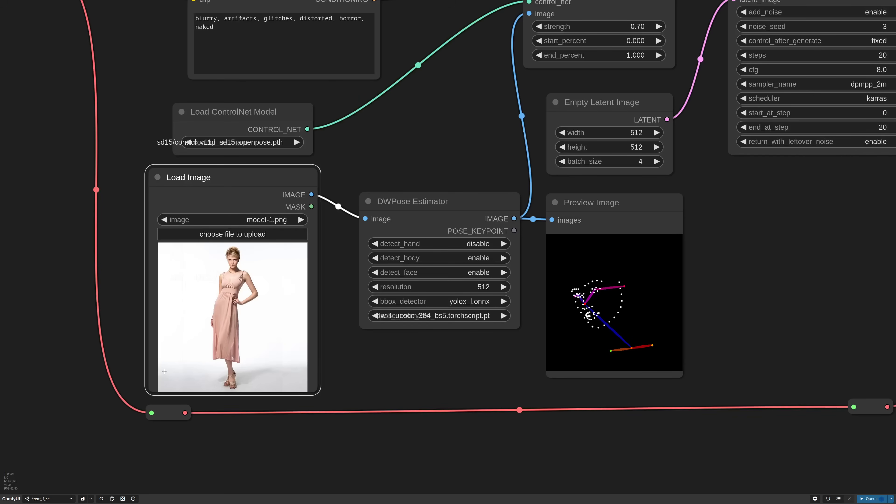
scroll(164, 371, "up", 1)
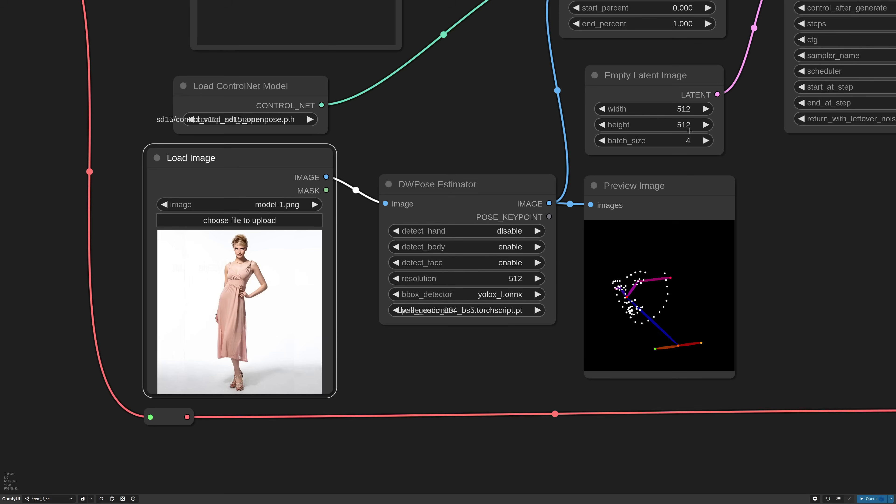
left_click_drag(726, 144, 641, 176)
left_click(596, 154)
type("768")
key("Return")
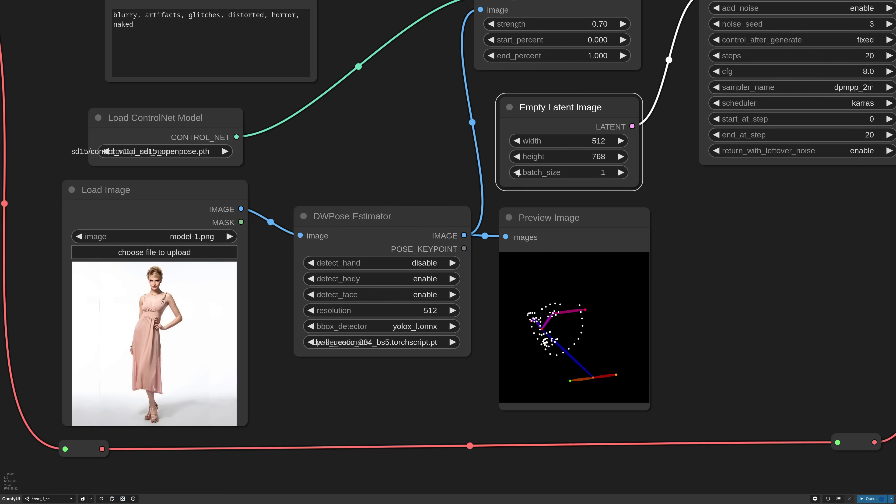
left_click(452, 294)
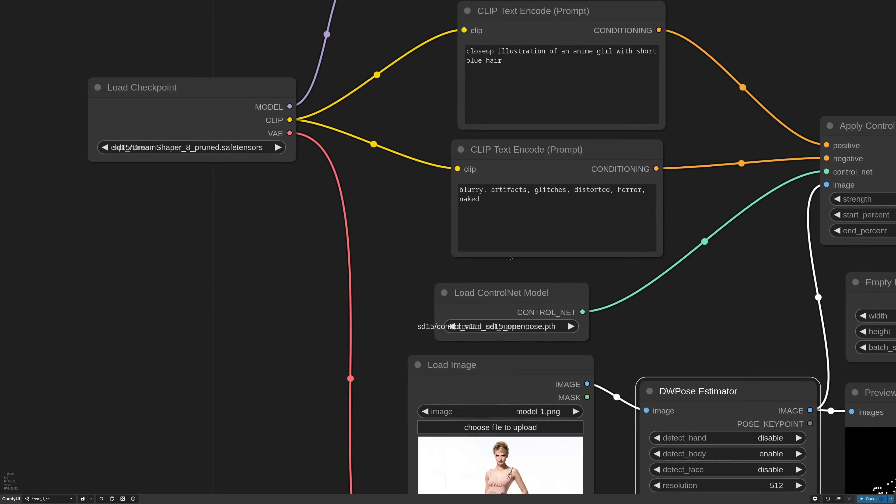
Step: Switch the checkpoint to sd15/Realistic_Vision_V5.1_fp16-no-ema.safetensors
left_click(225, 148)
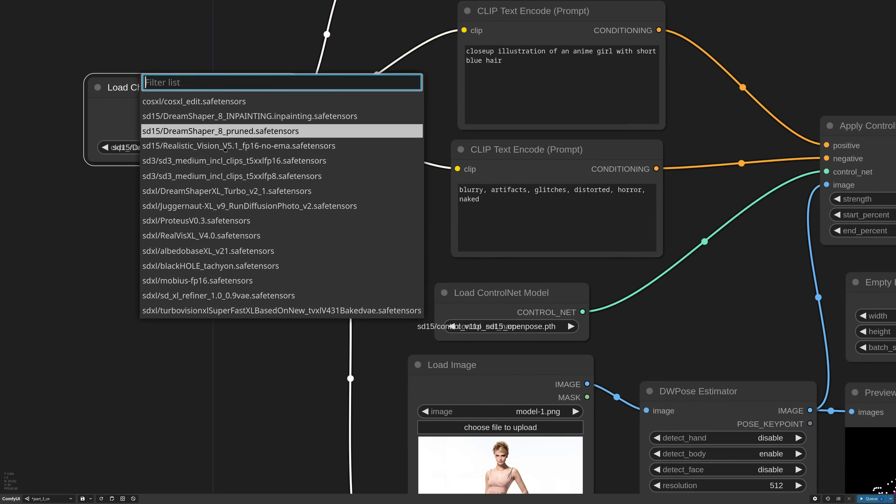
type("re")
left_click(282, 171)
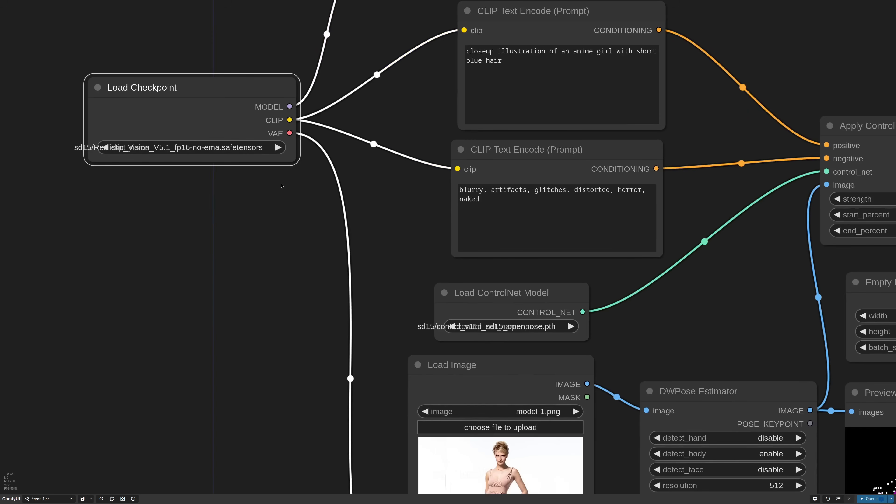
Step: Replace the positive prompt with "beautiful blonde woman standing wearing a fashion pink dress. diffuse light, high quality photo, detailed, 4k"
left_click_drag(709, 95, 603, 251)
scroll(443, 196, "up", 4)
left_click(376, 242)
key("ctrl+a")
type("beautifu")
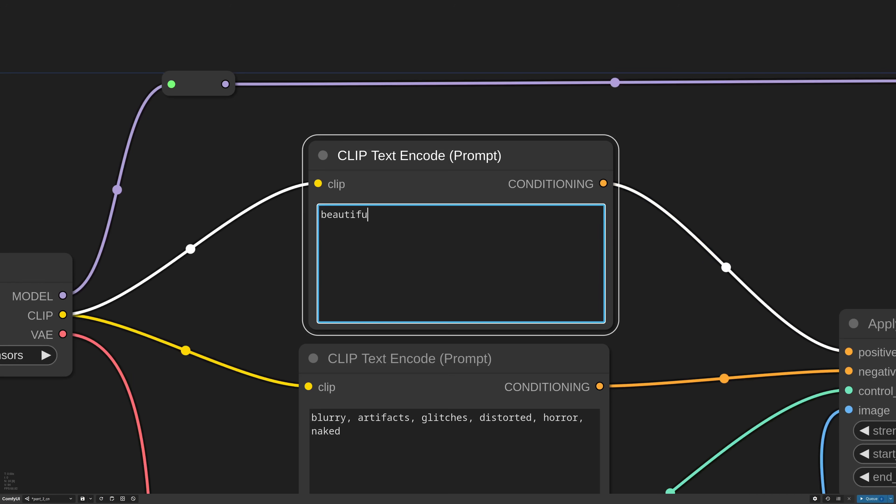
type("l blonde woman standing wearing")
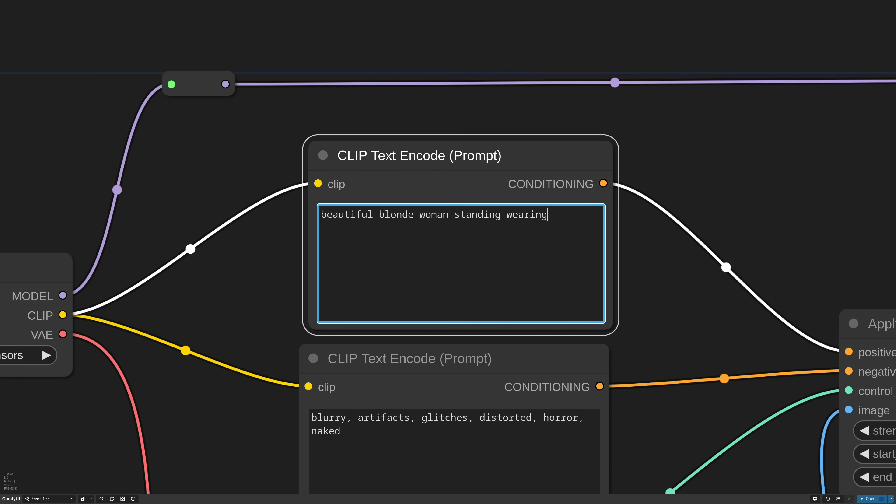
type(" a fashion pink dress. diffuse light")
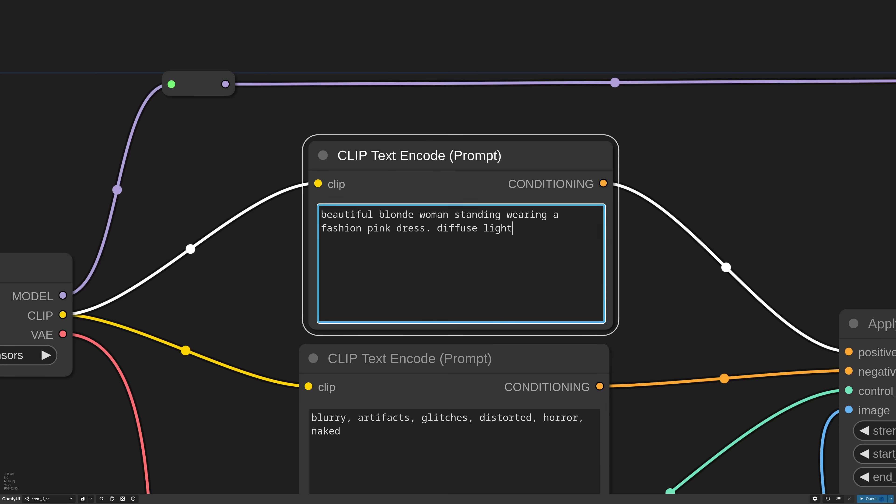
type(", high quality photo")
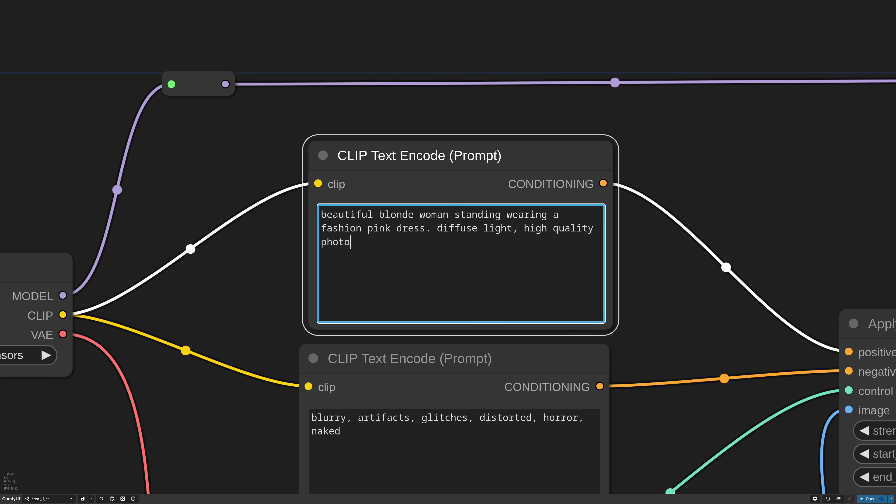
type(", detailed, 4k")
Step: Queue the workflow to generate the full-body image from the new pose reference
scroll(487, 299, "down", 10)
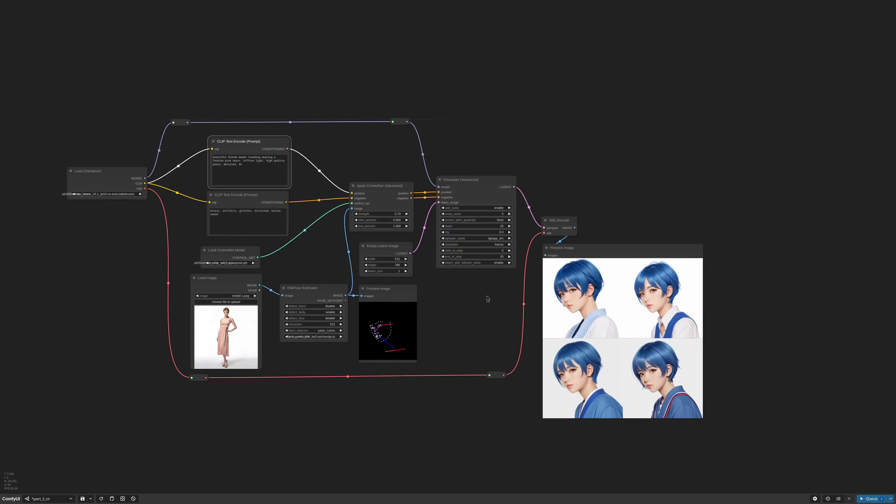
left_click_drag(488, 298, 500, 295)
left_click(870, 499)
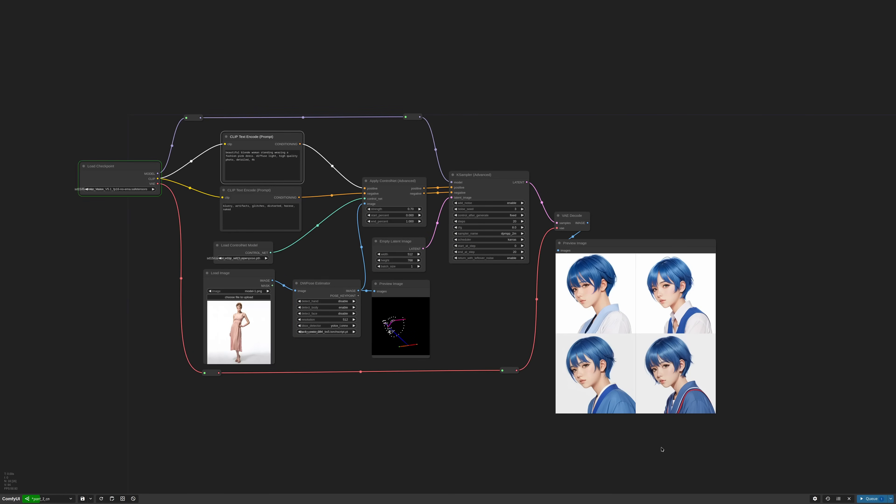
Step: Add "chubby" to the start of the positive prompt and regenerate the full-body image
scroll(678, 374, "up", 7)
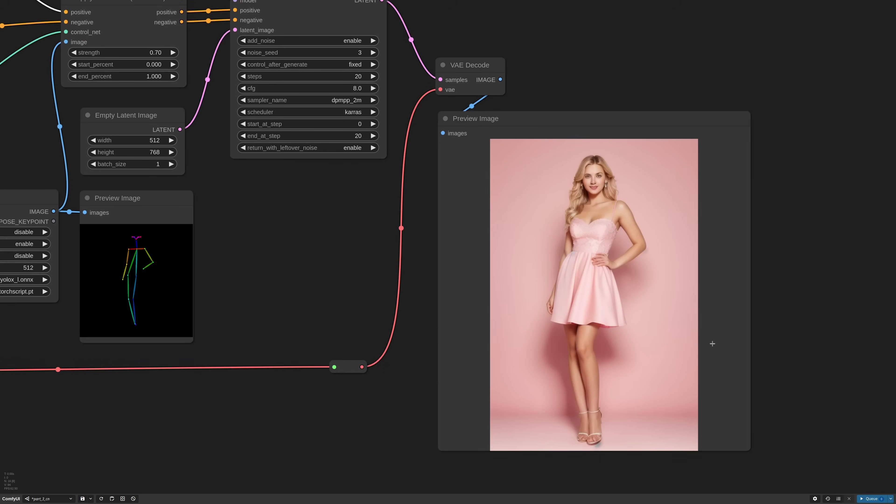
left_click_drag(252, 289, 686, 339)
scroll(228, 368, "up", 6)
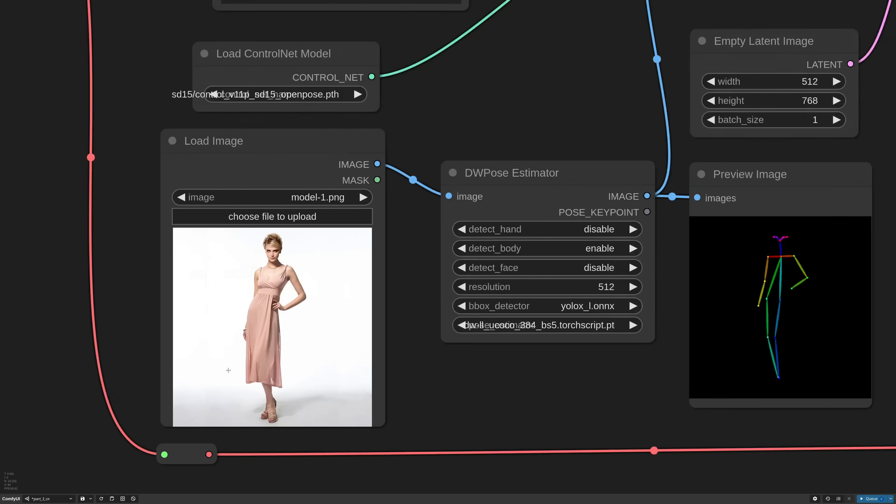
left_click_drag(429, 304, 475, 304)
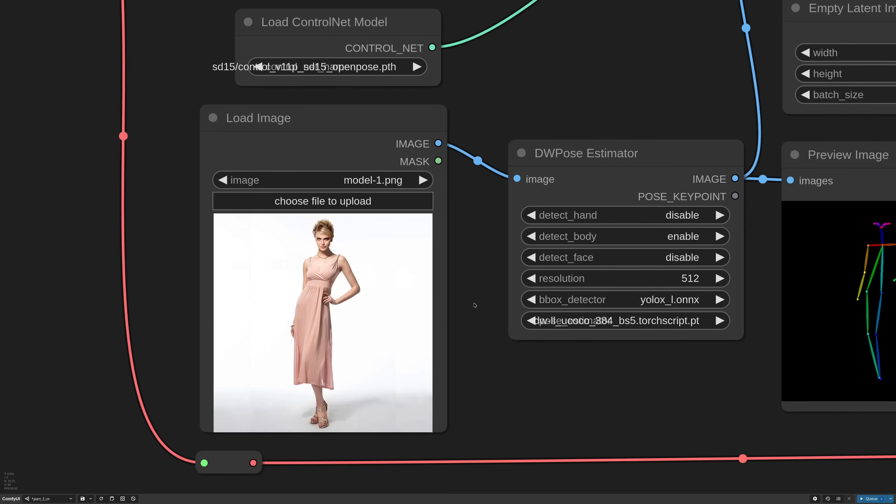
left_click_drag(491, 100, 578, 441)
left_click_drag(311, 108, 312, 229)
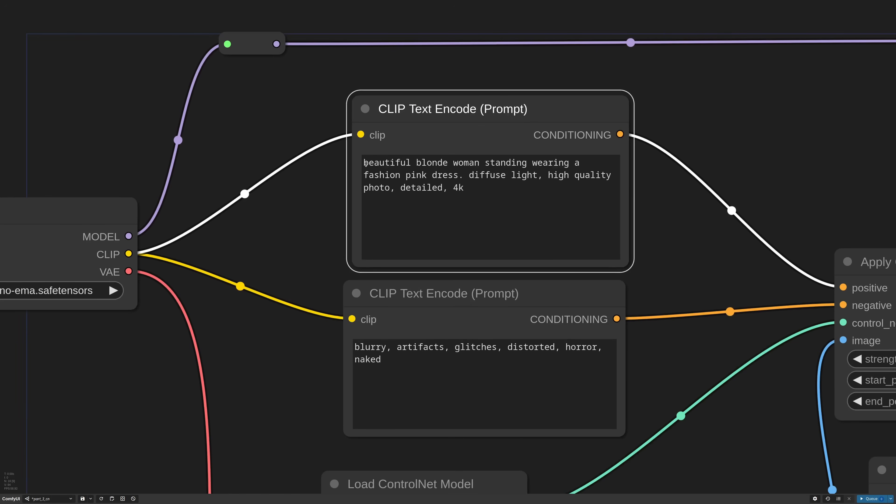
left_click(364, 163)
type("chubby")
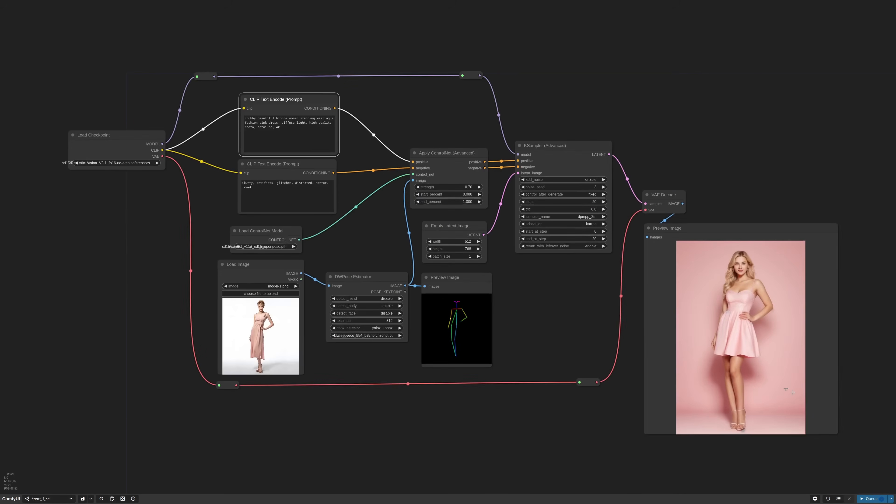
scroll(655, 319, "up", 5)
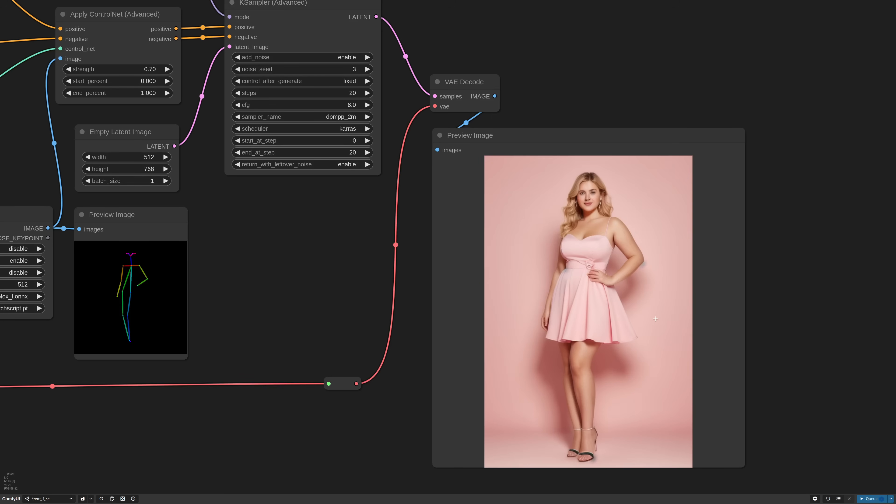
Step: Shift the pose preview node slightly and add an Image Resize node beside it
left_click_drag(289, 280, 510, 292)
left_click_drag(370, 253, 383, 252)
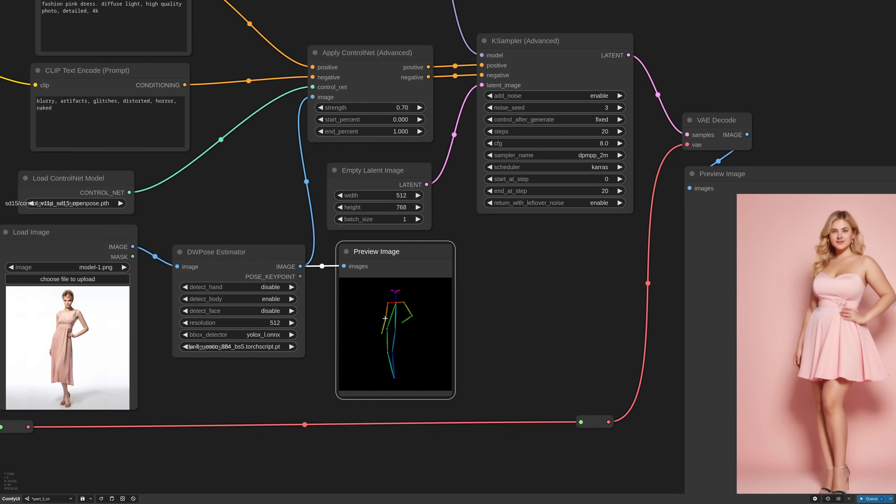
scroll(356, 324, "up", 3)
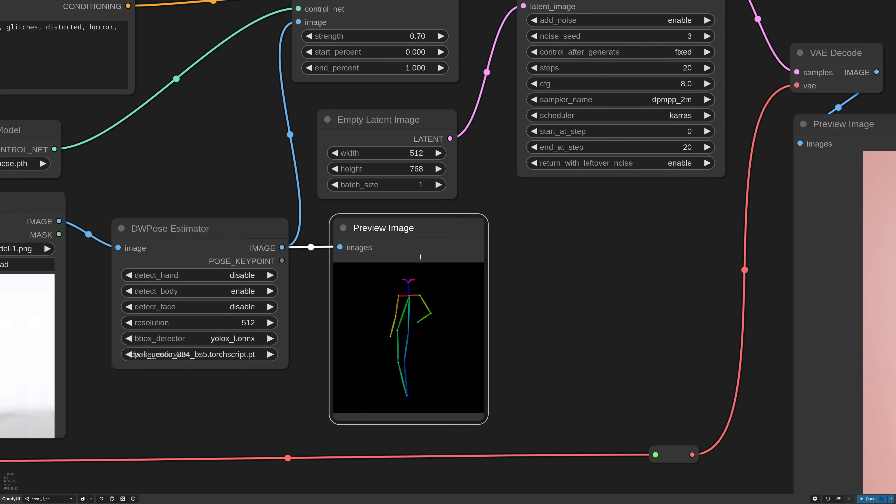
left_click_drag(418, 228, 423, 235)
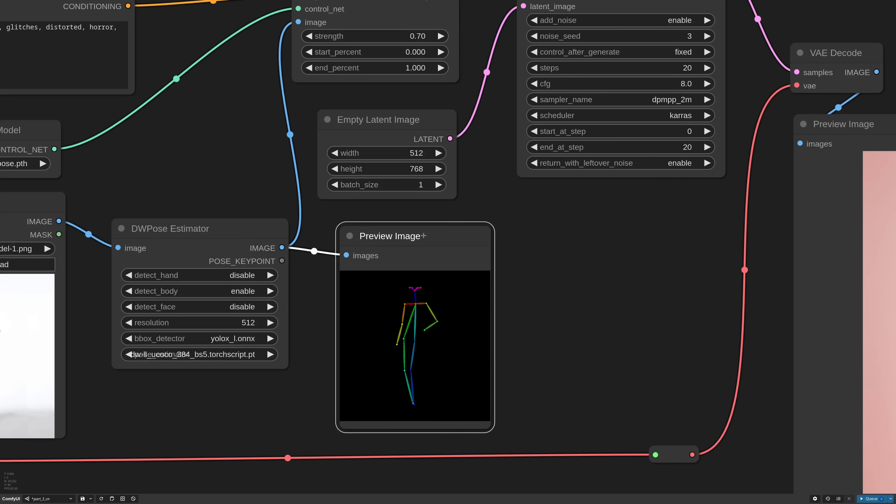
double_click(560, 284)
type("resi")
key("Down")
key("Return")
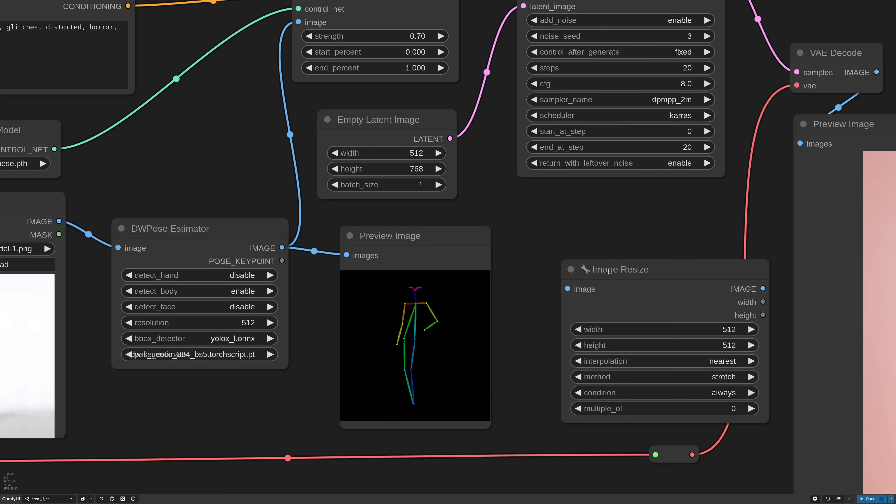
Step: Place Image Resize next to the pose preview and set its width to 672, height to 0 and interpolation to lanczos
left_click(560, 297)
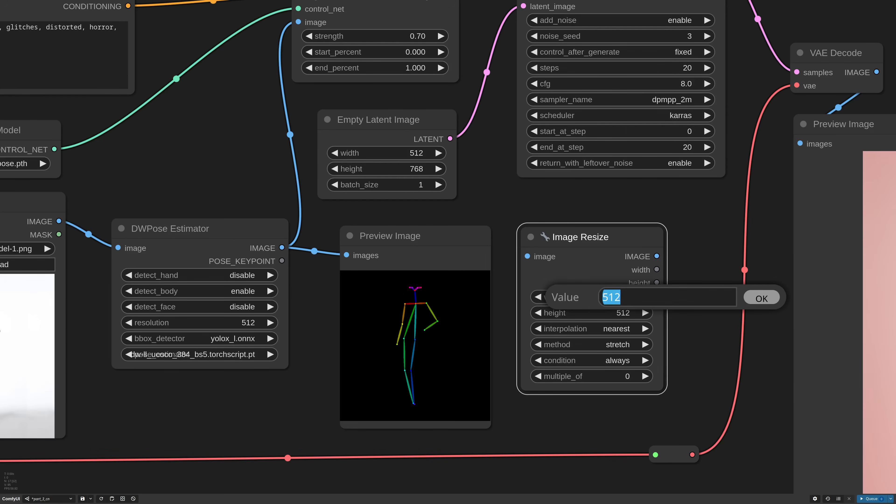
type("672")
key("Return")
left_click(554, 313)
type("0")
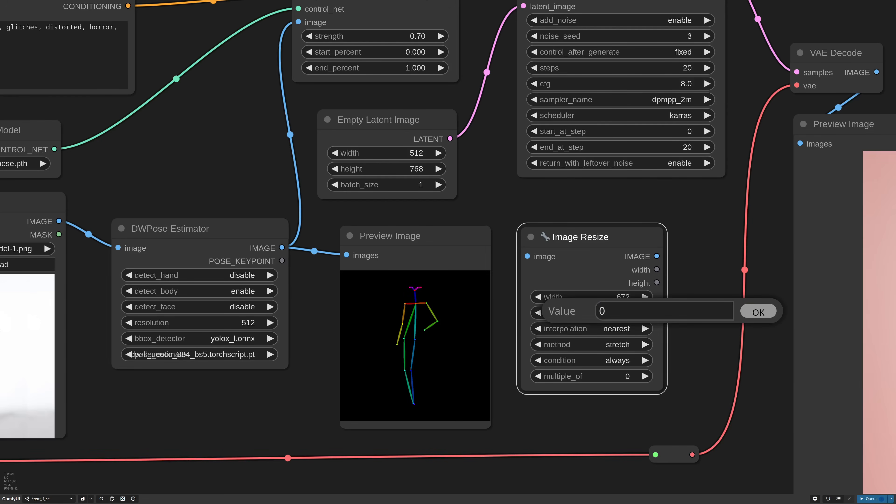
key("Return")
left_click(537, 329)
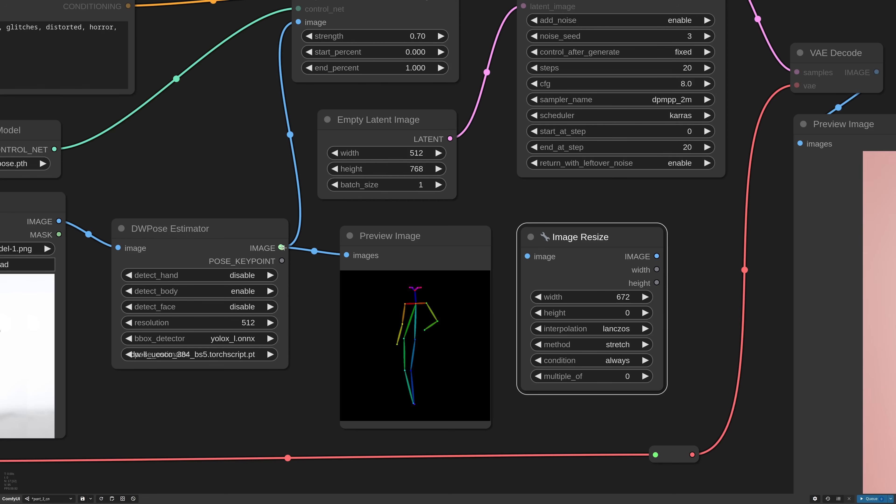
Step: Route DWPose Estimator's image through Image Resize to the pose preview and Apply ControlNet, and queue the workflow
left_click_drag(282, 247, 527, 256)
left_click_drag(657, 256, 346, 255)
left_click_drag(389, 236, 699, 231)
left_click_drag(580, 237, 386, 230)
left_click_drag(678, 230, 539, 224)
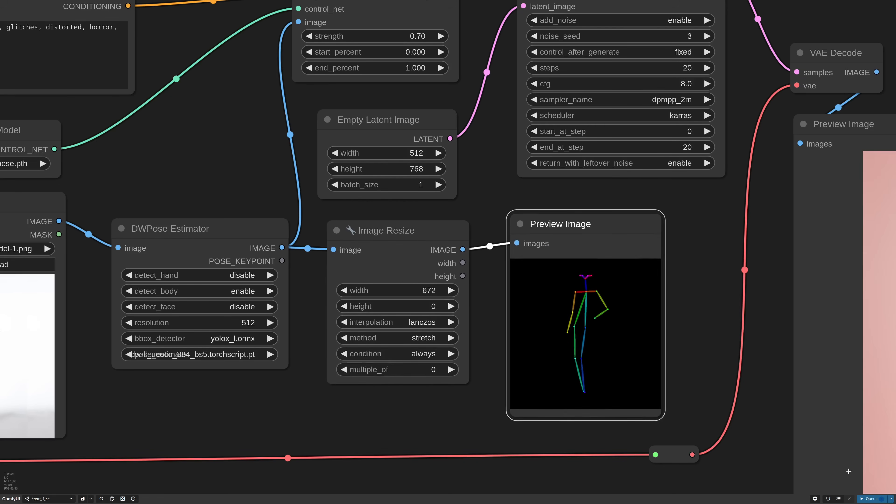
key("ctrl+Return")
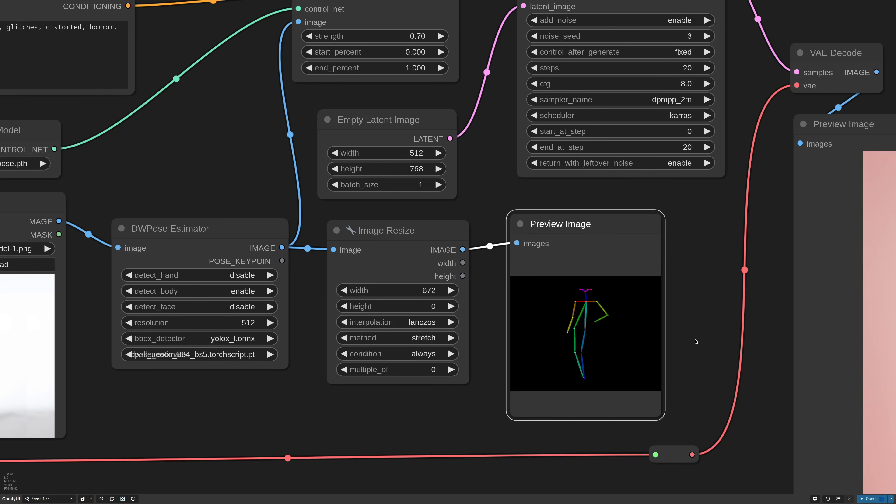
scroll(595, 300, "down", 8)
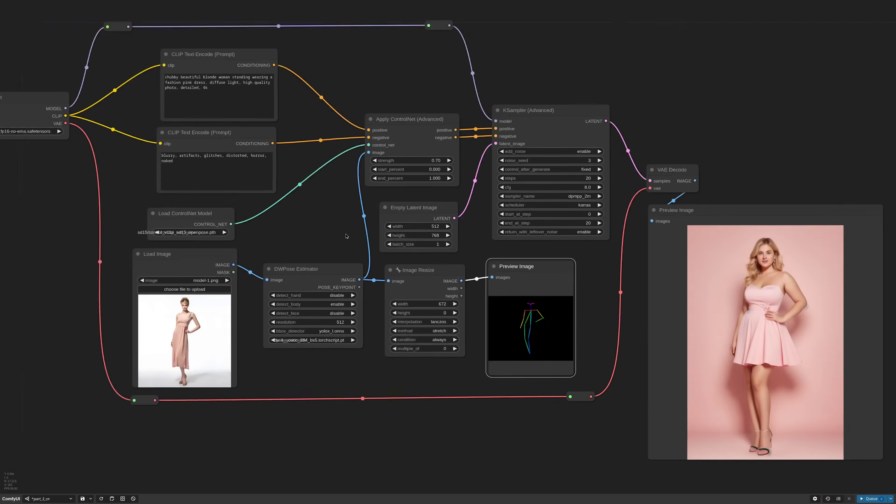
scroll(550, 325, "up", 2)
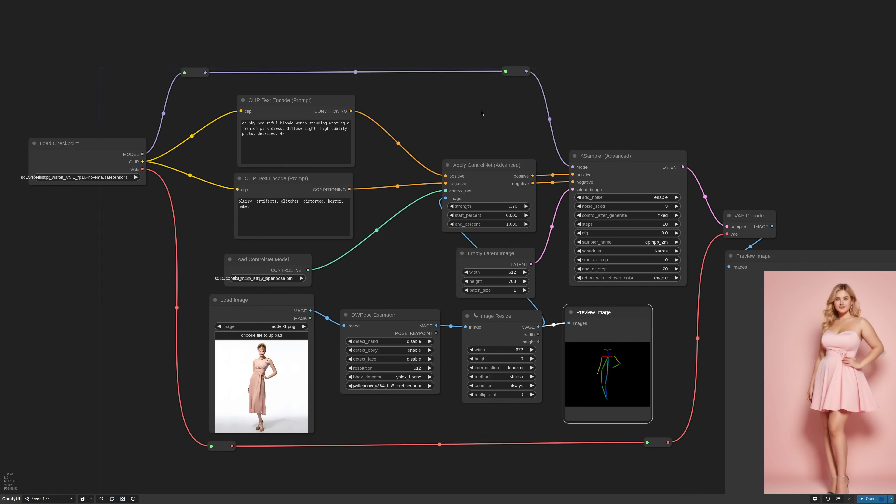
Step: Add an IPAdapter Advanced node and place it above the upper model link
left_click_drag(481, 113, 570, 270)
scroll(516, 260, "down", 3)
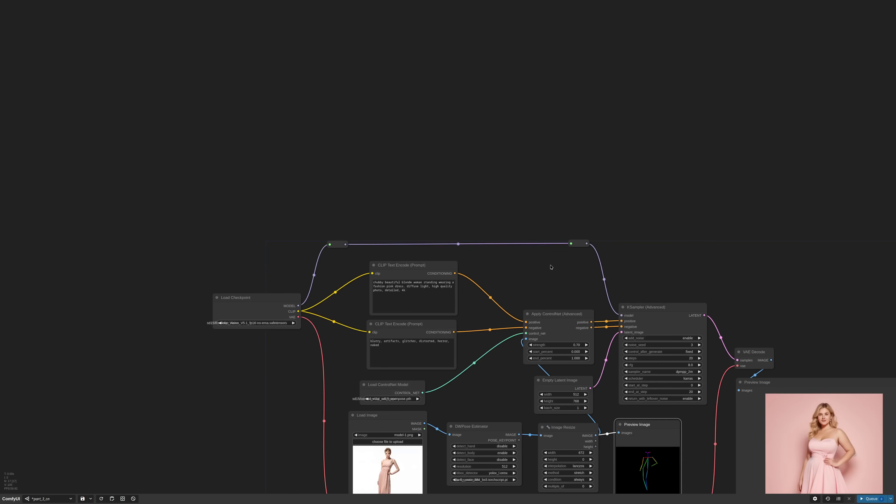
scroll(488, 214, "up", 4)
double_click(477, 184)
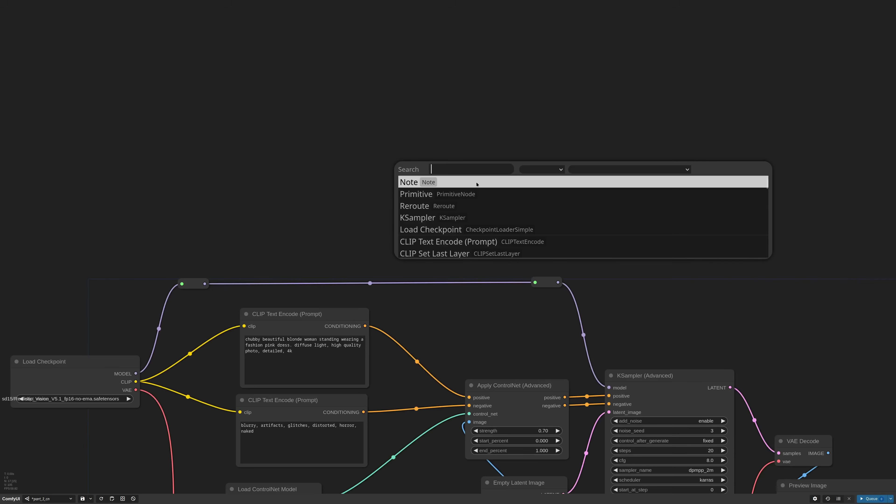
type("ipada")
left_click(449, 193)
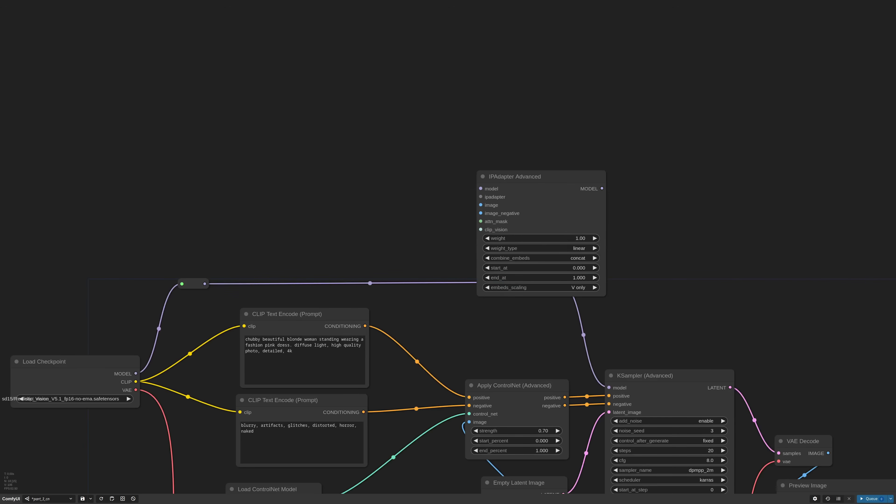
left_click_drag(527, 233, 463, 144)
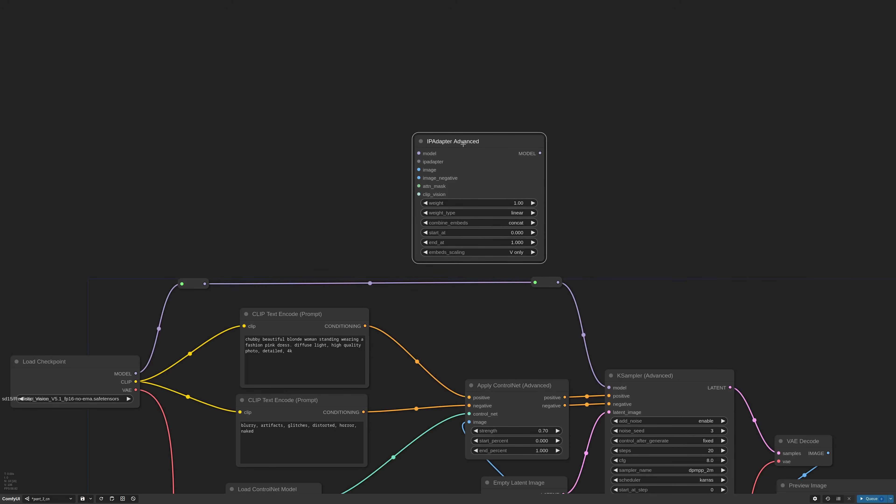
Step: Feed IPAdapter Advanced's ipadapter input from a new IPAdapter Unified Loader with the preset STANDARD (medium strength)
left_click_drag(418, 162, 341, 146)
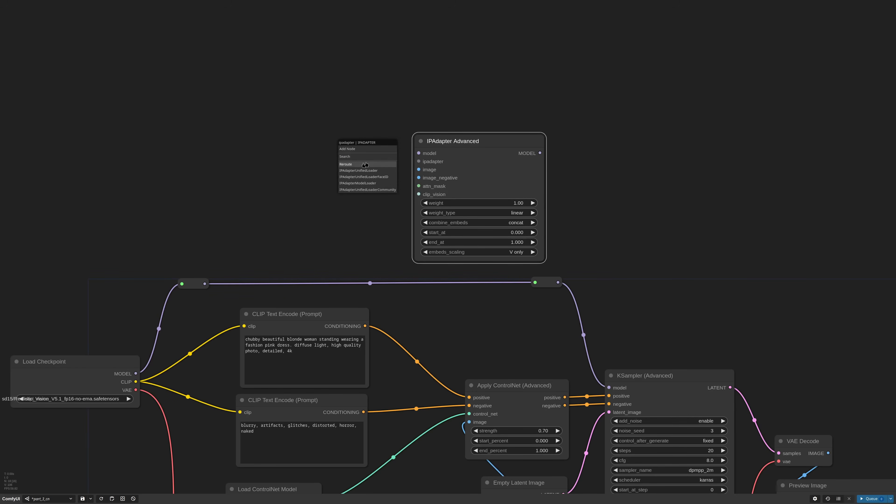
left_click(374, 168)
left_click_drag(408, 143, 313, 136)
left_click(324, 166)
left_click_drag(313, 133, 338, 139)
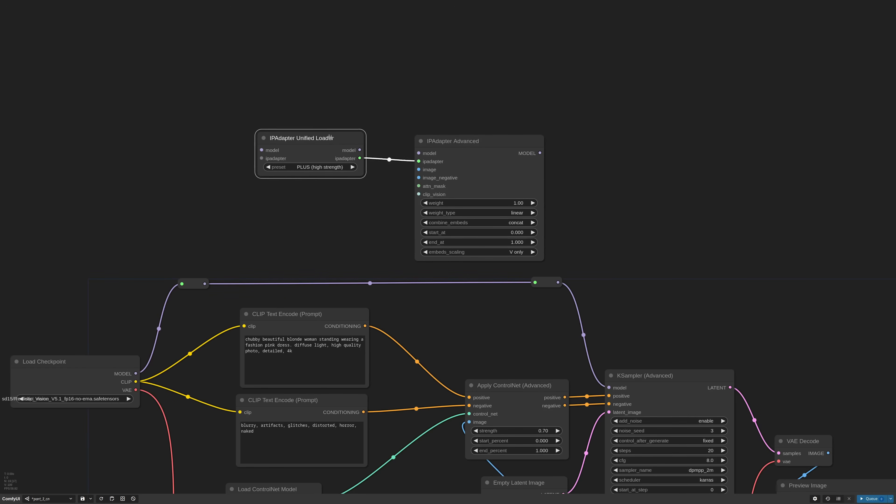
scroll(338, 170, "up", 4)
left_click(340, 169)
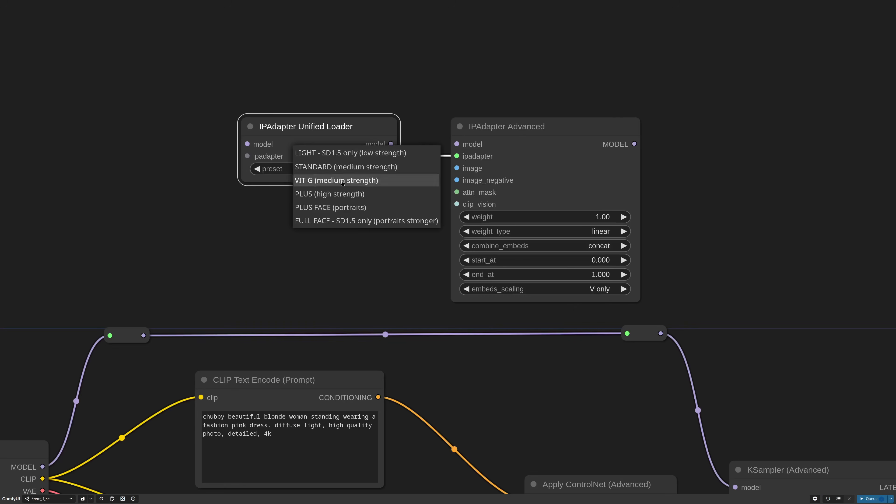
left_click(342, 167)
Step: Set the weight of IPAdapter Advanced to 0.45
left_click(599, 216)
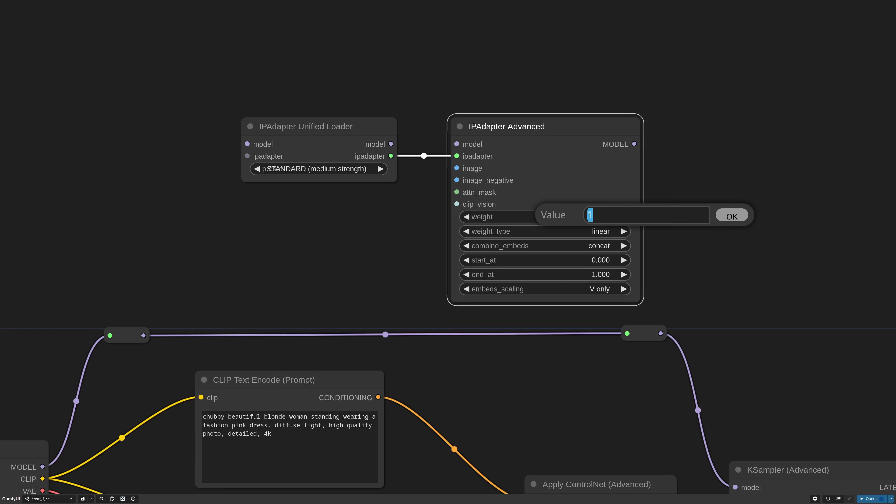
type(".45")
scroll(391, 262, "down", 1)
key("Return")
Step: Link the reference image to IPAdapter Advanced, route the model through both IPAdapter nodes into KSampler, and delete the leftover reroute
scroll(340, 270, "down", 6)
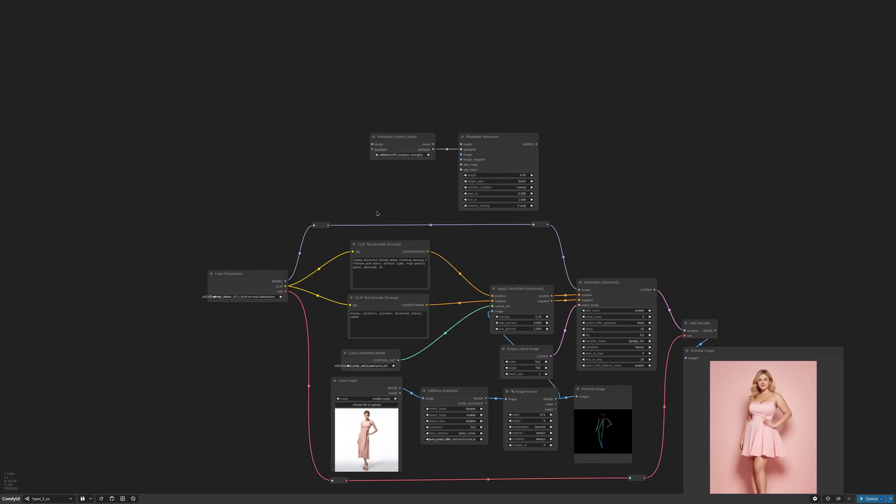
left_click_drag(400, 387, 461, 154)
left_click_drag(532, 225, 372, 144)
left_click_drag(433, 145, 461, 144)
left_click_drag(536, 144, 579, 289)
left_click(540, 224)
key("Delete")
Step: Nudge the two prompt nodes and queue the workflow to generate the image with the IPAdapter applied
left_click_drag(486, 246, 493, 221)
left_click_drag(420, 218, 411, 216)
left_click_drag(420, 273, 409, 273)
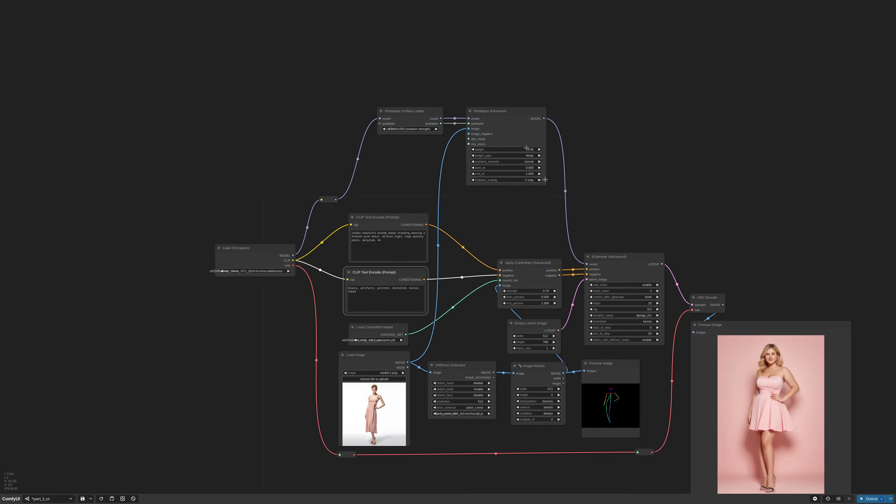
left_click_drag(670, 244, 522, 71)
scroll(522, 71, "up", 2)
left_click(869, 498)
left_click_drag(739, 373, 735, 432)
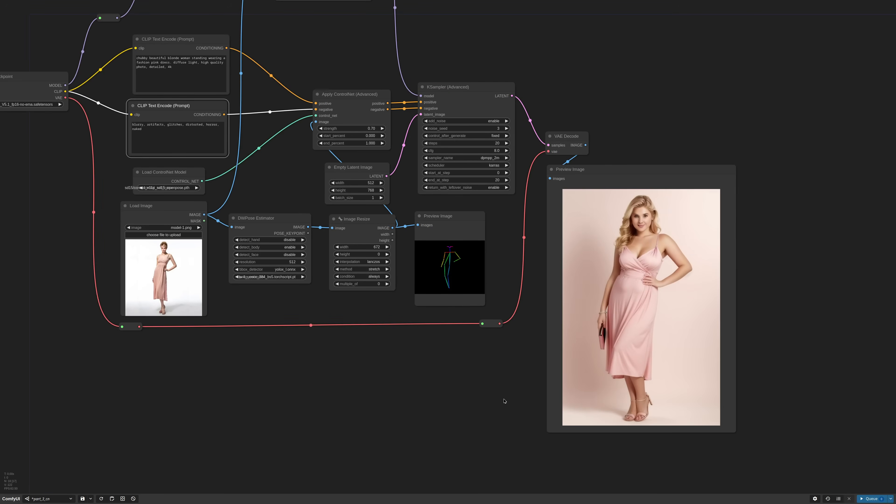
scroll(721, 400, "up", 2)
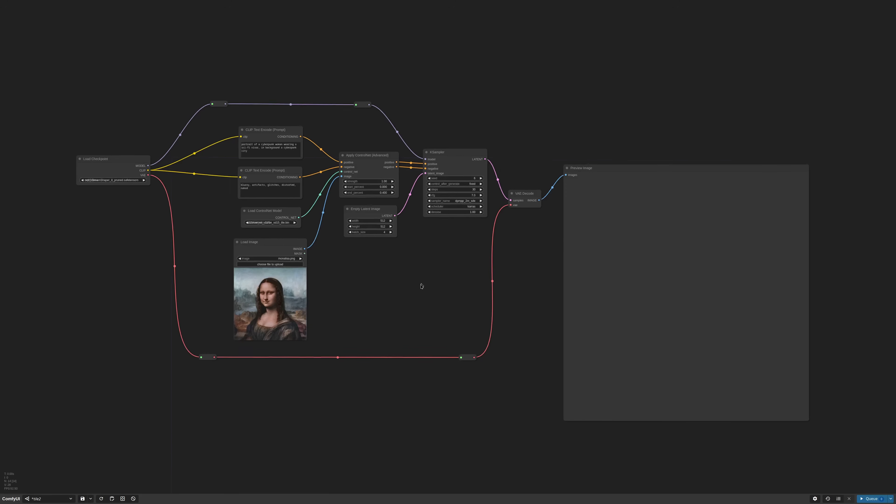
Step: Examine the tile ControlNet workflow's cyberpunk prompt, monalisa.png reference, empty latent and Apply ControlNet settings
scroll(423, 289, "up", 2)
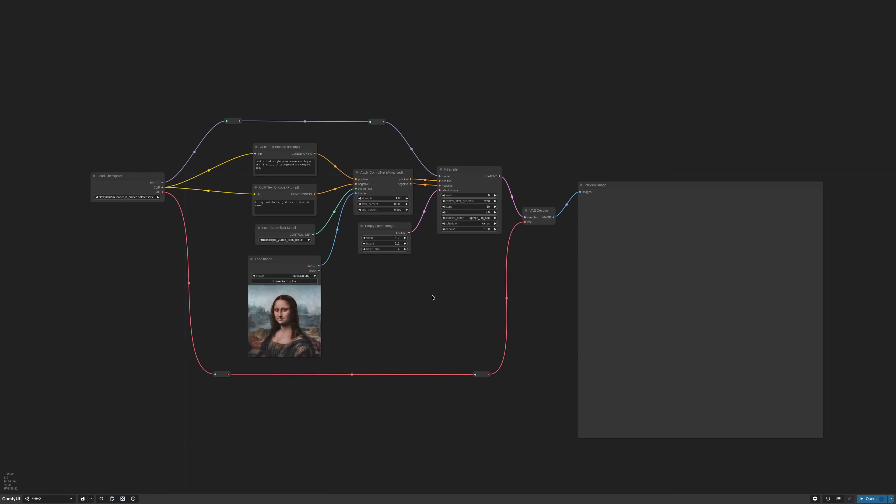
scroll(388, 254, "up", 5)
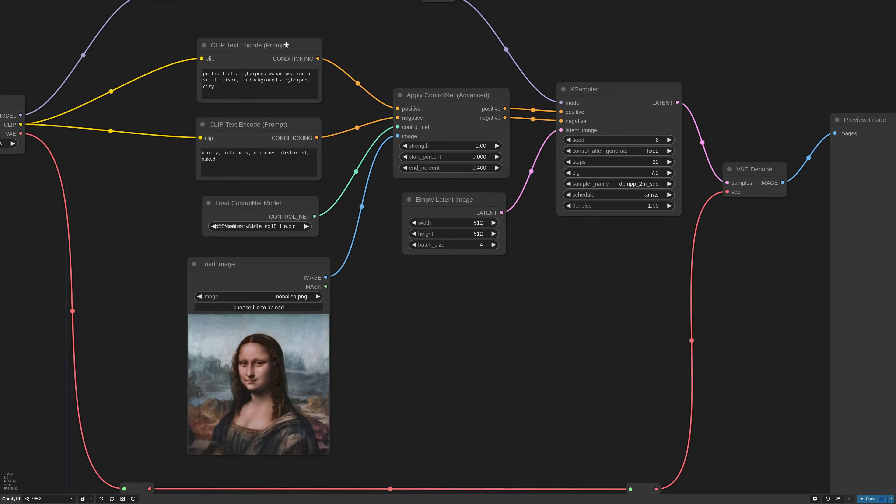
left_click_drag(287, 44, 289, 47)
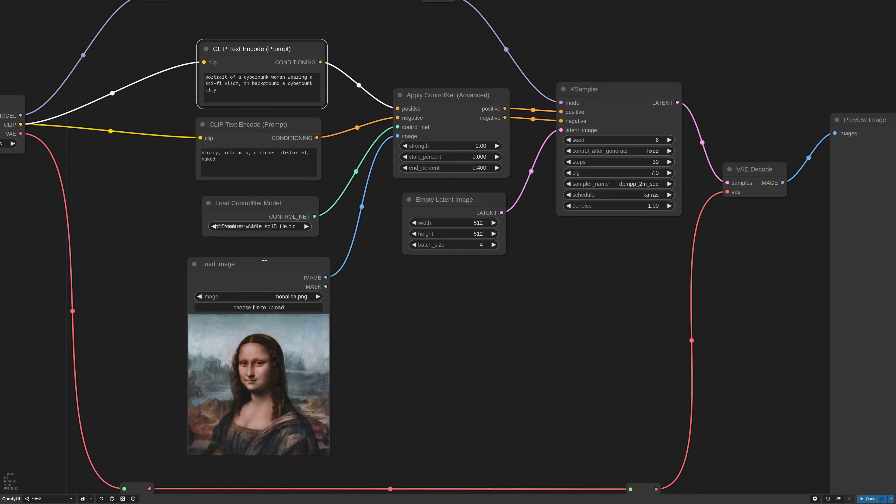
left_click_drag(264, 260, 267, 255)
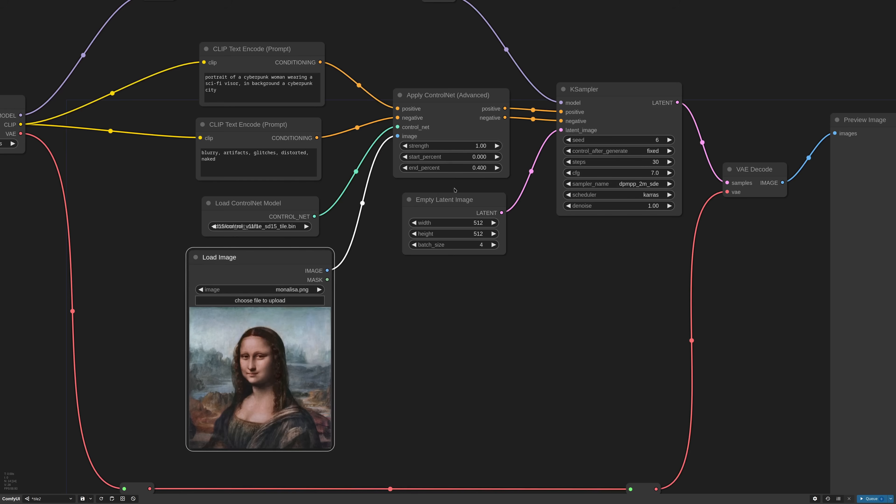
left_click_drag(459, 200, 459, 207)
left_click_drag(451, 103, 450, 105)
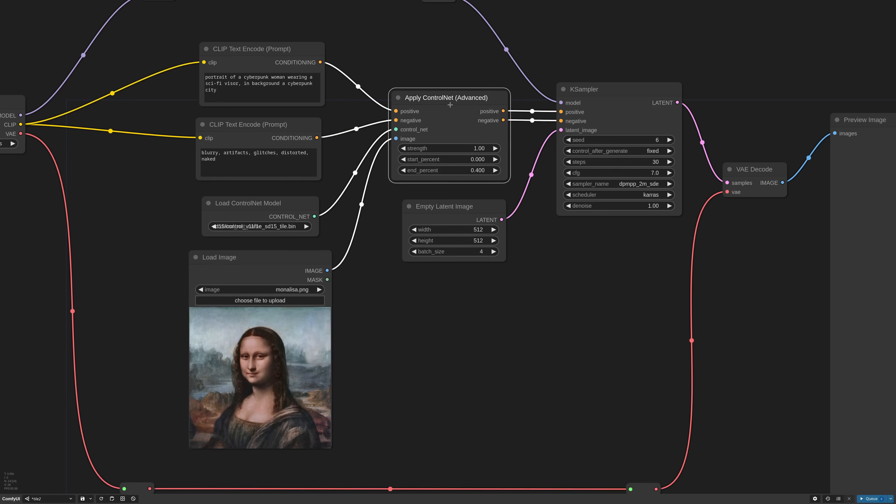
scroll(450, 105, "up", 3)
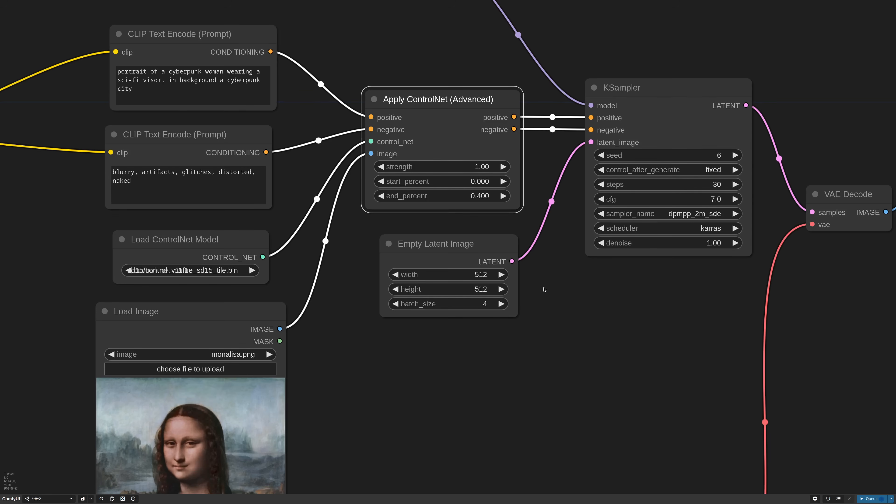
Step: Queue the tile ControlNet workflow and view the generated batch beside the reference image
scroll(544, 289, "down", 10)
left_click_drag(544, 289, 419, 240)
left_click(870, 498)
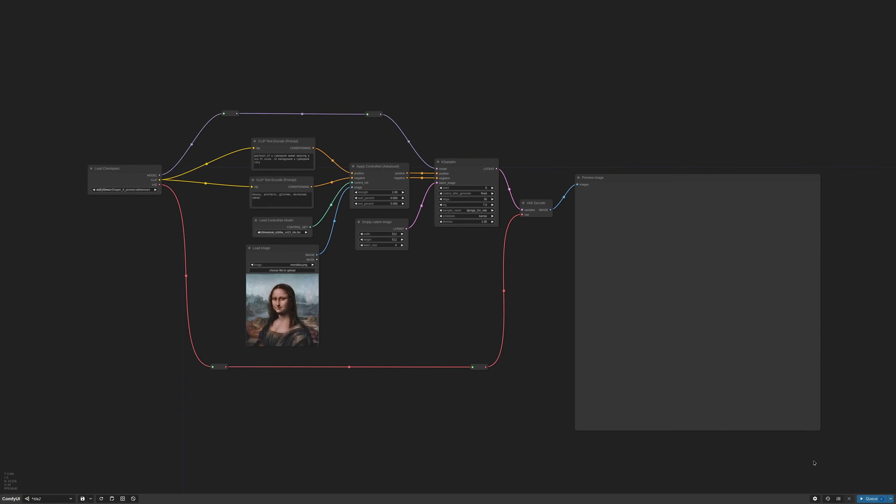
scroll(771, 454, "up", 5)
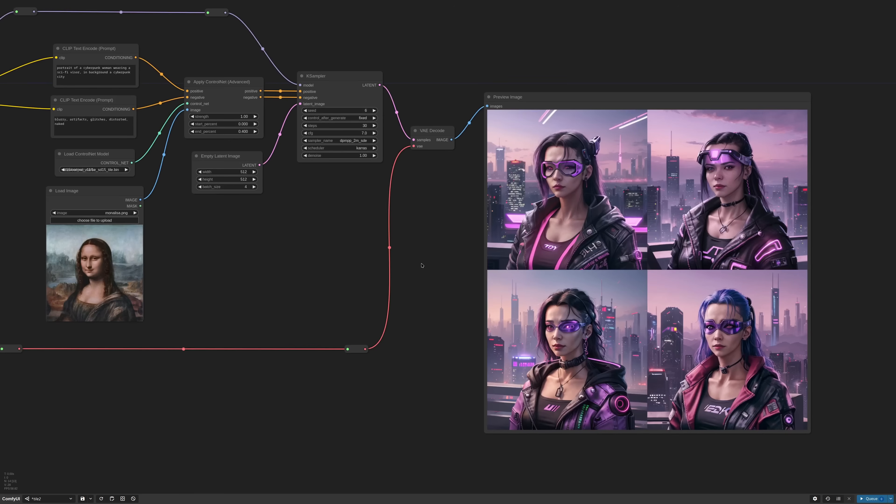
Step: Set end_percent of Apply ControlNet (Advanced) to 0.8 and queue the workflow
left_click(246, 131)
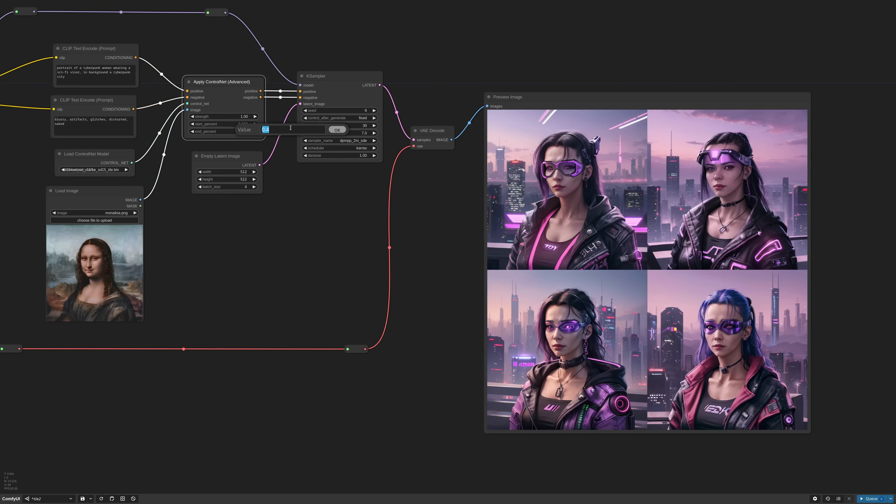
key("BackSpace")
type("8")
key("Return")
left_click(870, 498)
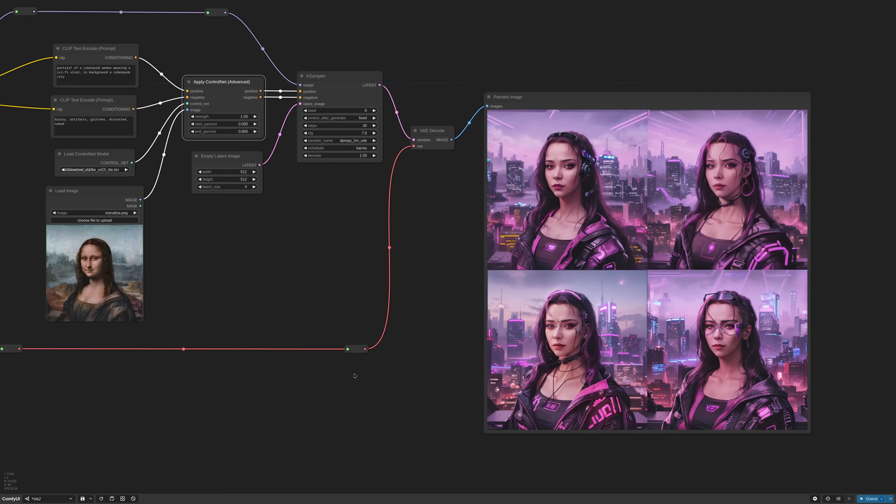
Step: Add an Upscale Image node with the lanczos method beside Load Image, narrow it, and link the loaded image to its input
left_click_drag(185, 261, 244, 276)
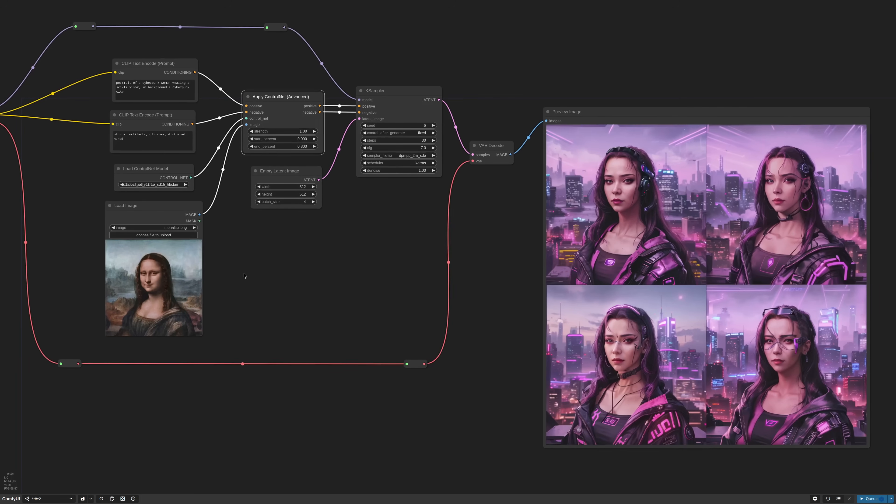
double_click(236, 238)
type("ups")
left_click(227, 262)
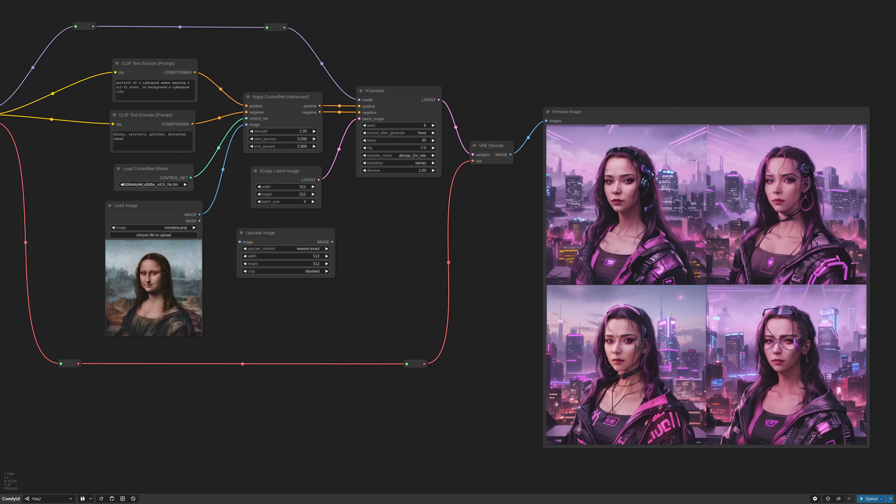
left_click_drag(317, 274, 287, 273)
left_click_drag(200, 215, 230, 240)
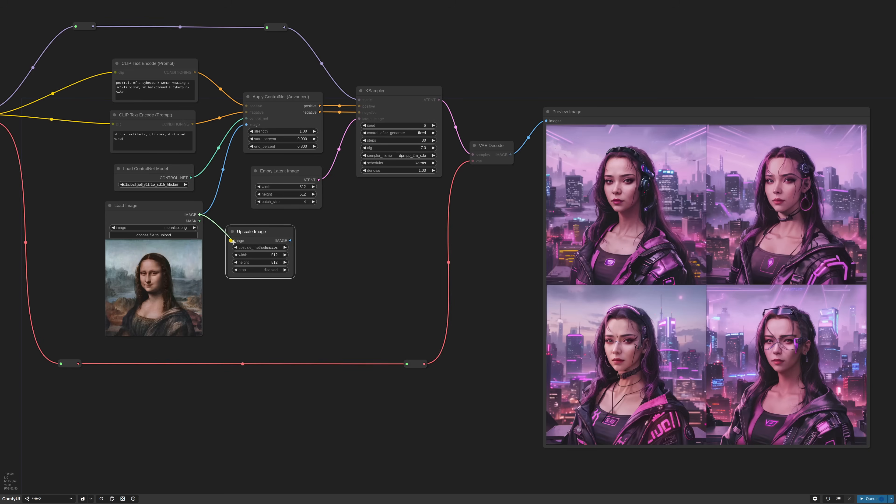
Step: Add a VAE Encode node after Upscale Image, link the VAE to it, and connect its latent to KSampler's latent_image
left_click_drag(290, 240, 323, 244)
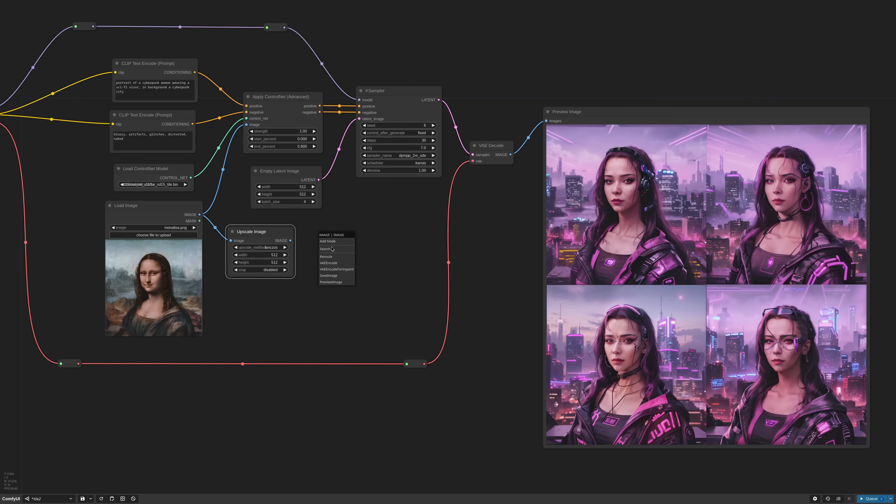
left_click(341, 263)
left_click_drag(80, 363, 328, 250)
left_click_drag(344, 236, 332, 232)
left_click_drag(374, 251, 360, 119)
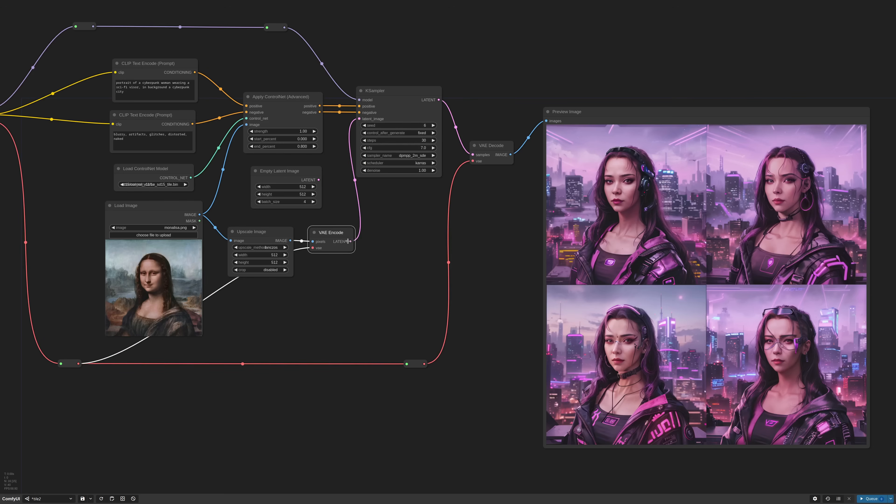
left_click_drag(273, 232, 267, 230)
left_click_drag(337, 234, 332, 233)
Step: Set KSampler's denoise to 0.70, generate the image, and shrink the Preview Image node
scroll(414, 137, "up", 4)
left_click_drag(385, 222, 458, 277)
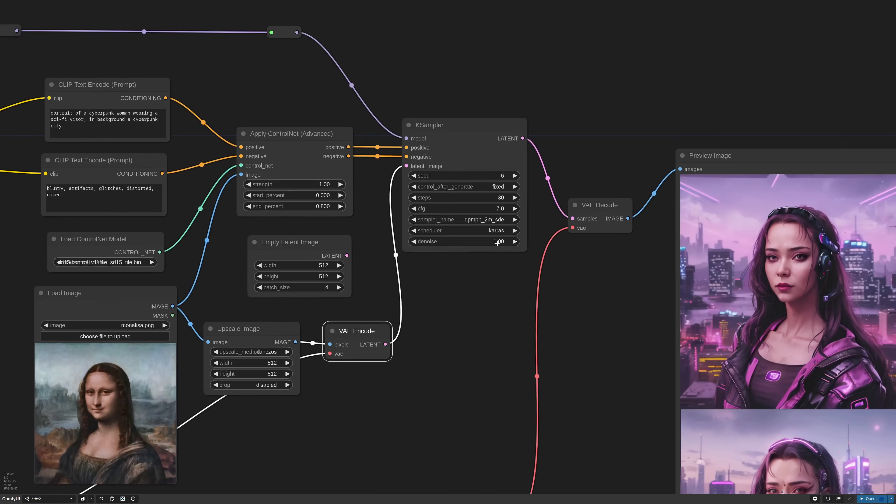
left_click(497, 242)
type("1")
key("Return")
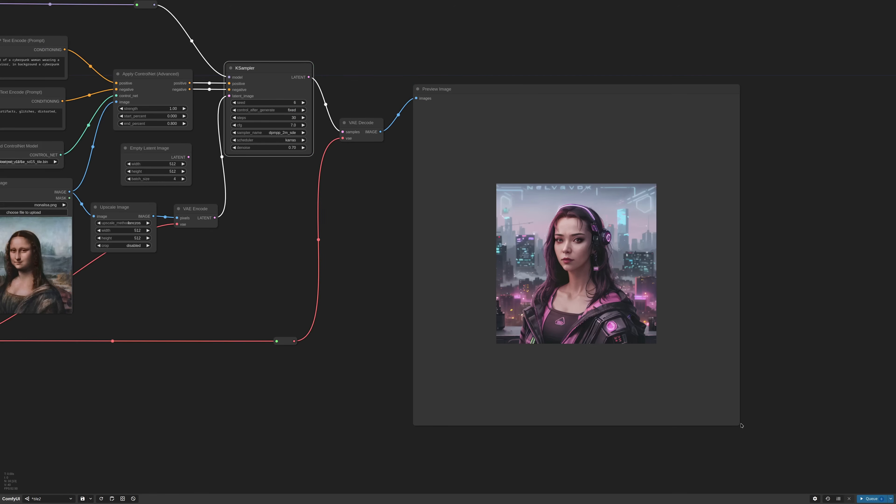
left_click_drag(741, 425, 589, 290)
scroll(499, 157, "up", 5)
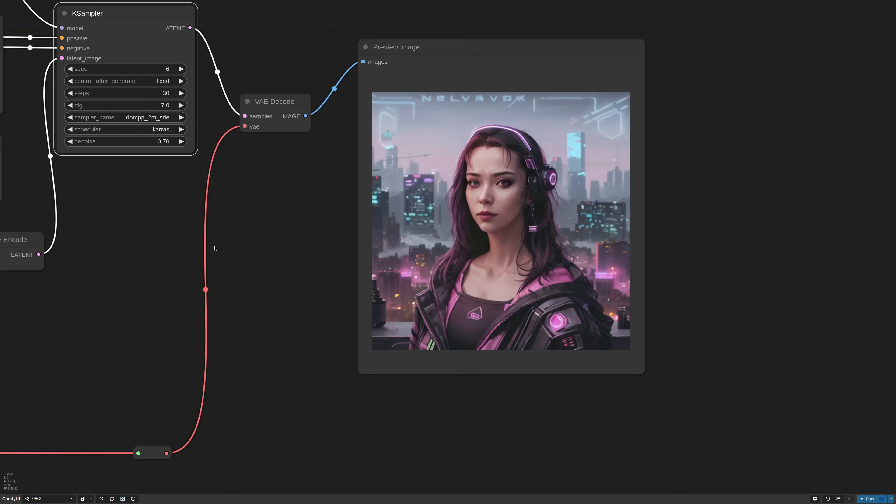
Step: Switch the Load Image reference to warrior_woman.png
scroll(214, 248, "down", 2)
left_click_drag(80, 262, 551, 294)
left_click(285, 268)
type("war")
left_click(300, 281)
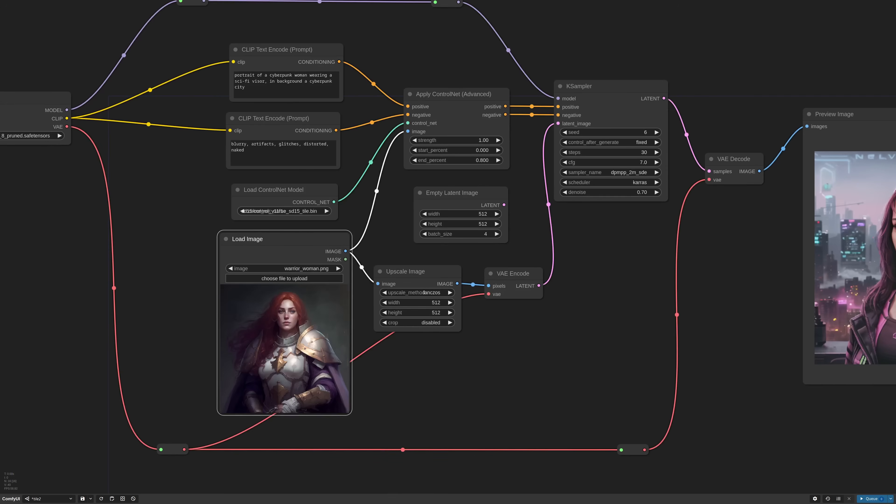
Step: Set KSampler's denoise to 0.90 and queue the workflow with the warrior reference
left_click_drag(634, 217, 607, 232)
scroll(610, 207, "up", 4)
left_click(614, 206)
left_click(653, 208)
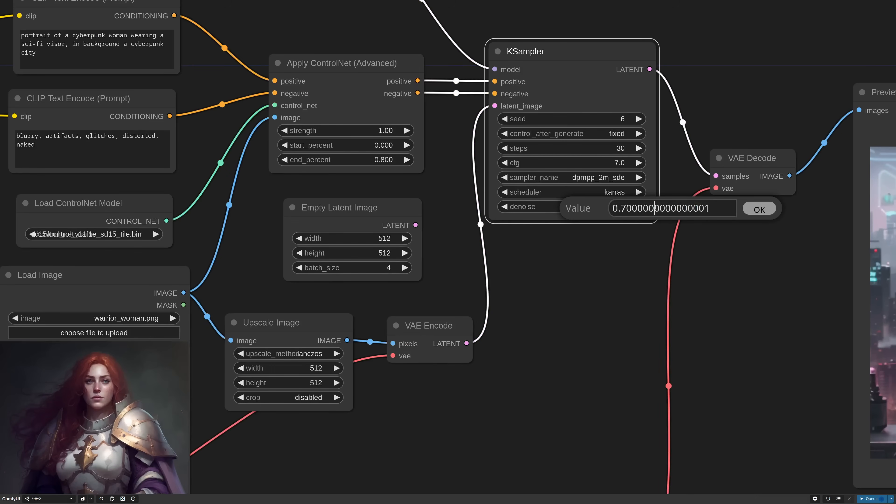
type("0.9")
key("Return")
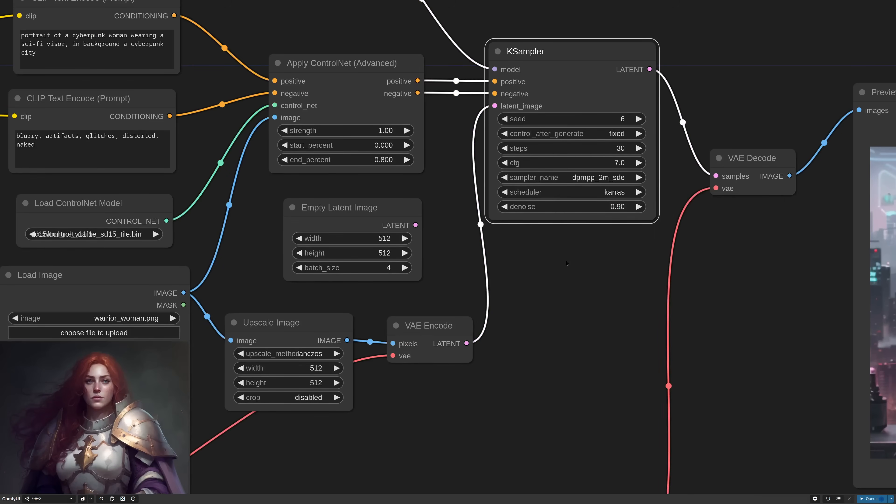
scroll(567, 263, "down", 5)
key("ctrl+Return")
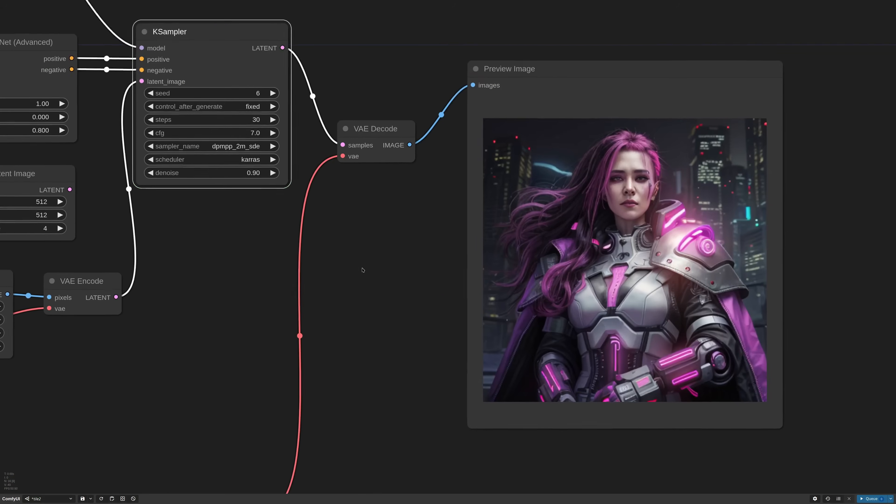
Step: Generate variations of the warrior image with KSampler seeds 8, 9 and 10
left_click(278, 112)
left_click(279, 111)
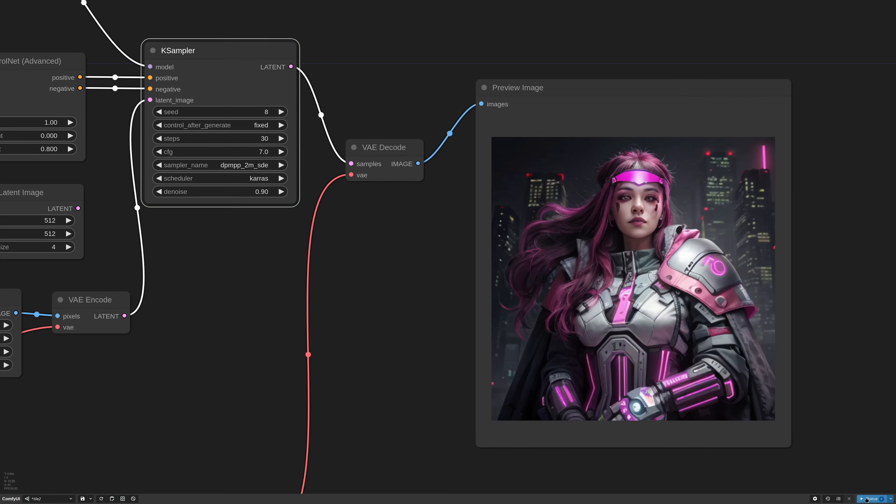
left_click(869, 497)
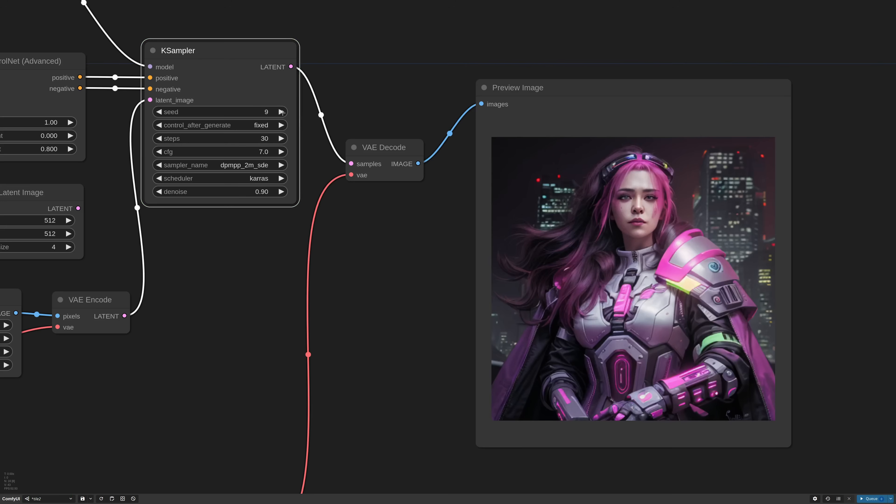
left_click(281, 112)
left_click(870, 498)
Step: Move the Preview Image node below VAE Decode to free canvas space for more nodes
scroll(427, 265, "up", 3)
left_click_drag(445, 265, 423, 359)
scroll(340, 246, "down", 6)
left_click_drag(521, 233, 461, 272)
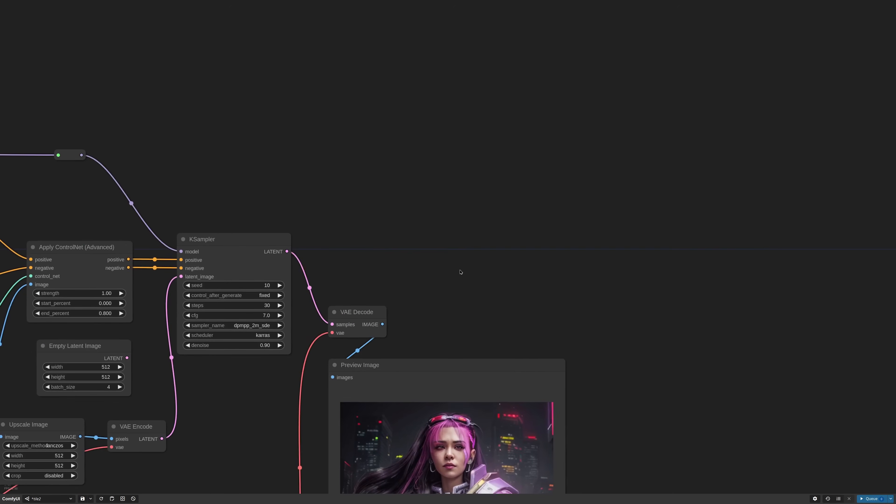
Step: Add an Upscale Image By node in the empty area beyond VAE Decode
double_click(450, 257)
type("upscal")
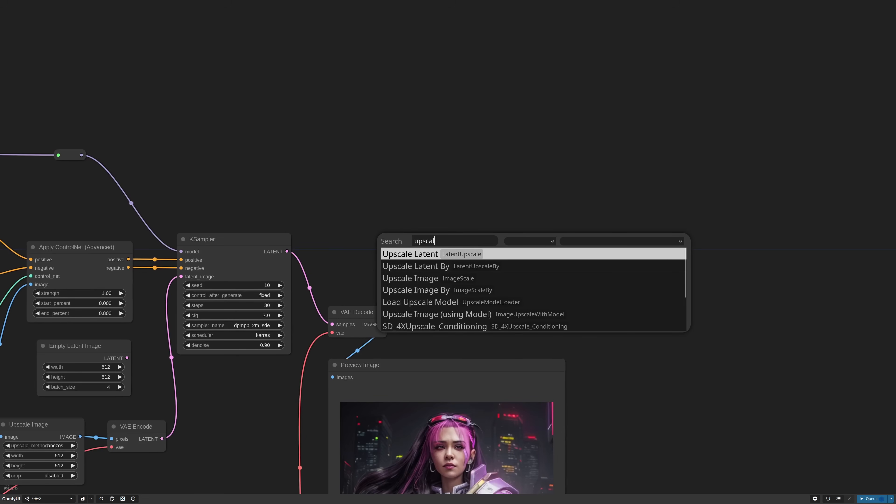
key("Down")
key("Down")
key("Down")
key("Return")
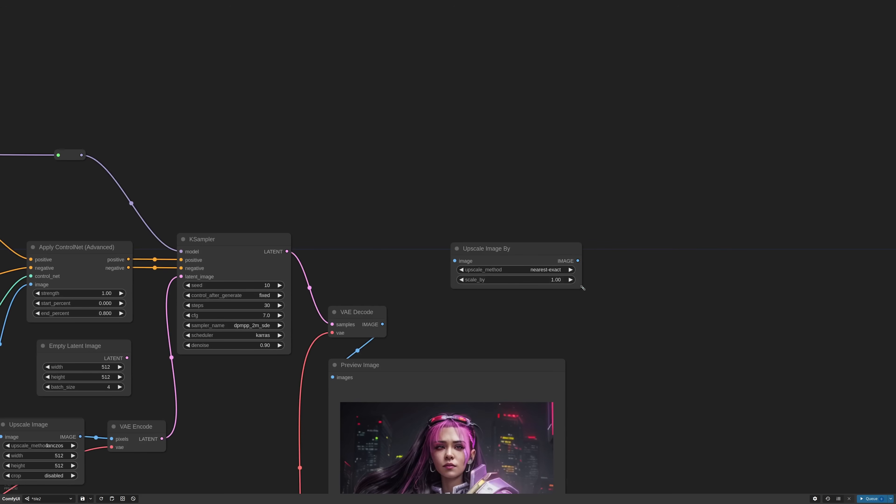
Step: Narrow and reposition the Upscale Image By node, with upscale_method set to lanczos and scale_by to 2.00
left_click_drag(582, 288, 537, 292)
left_click_drag(504, 251, 489, 254)
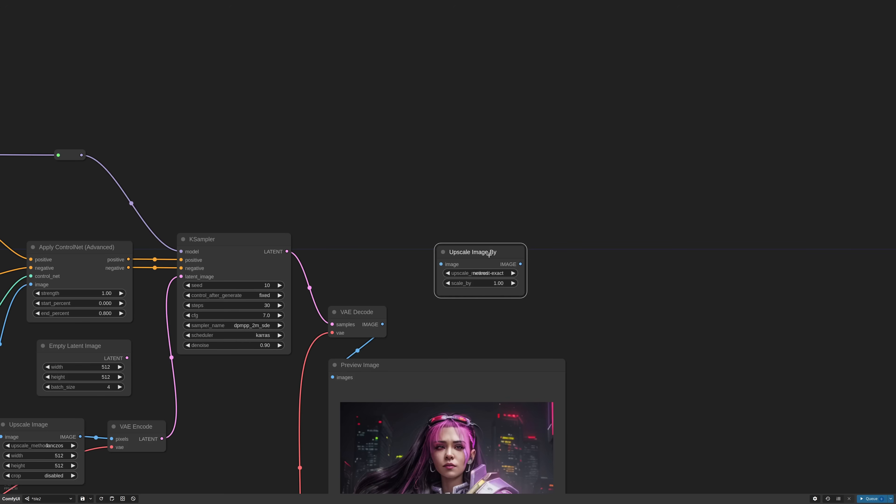
left_click(489, 273)
left_click(493, 306)
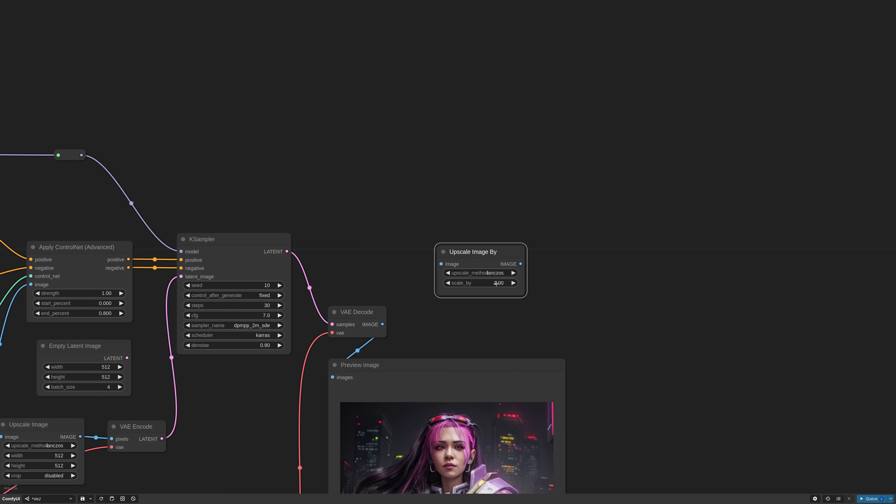
Step: Feed the decoded image into Upscale Image By and its output into a new VAE Encode node connected to the VAE
left_click_drag(382, 324, 441, 264)
scroll(462, 303, "down", 5)
left_click_drag(512, 235, 543, 232)
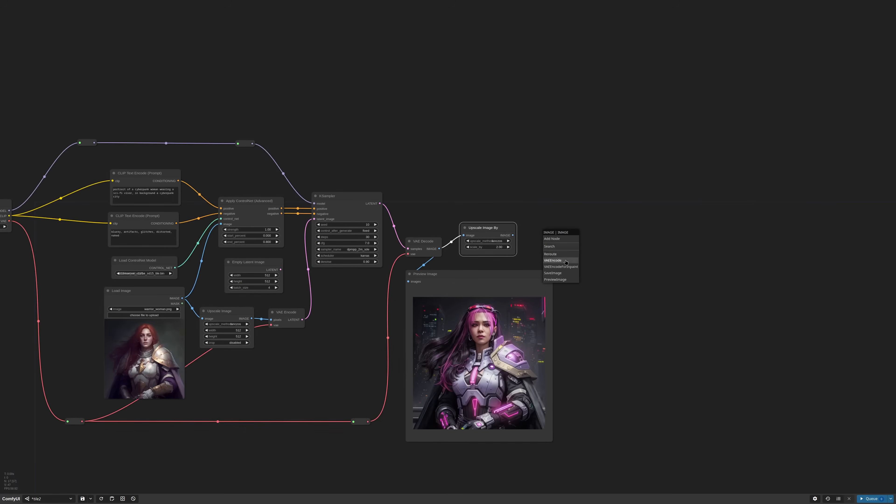
left_click(566, 261)
left_click_drag(367, 421, 561, 239)
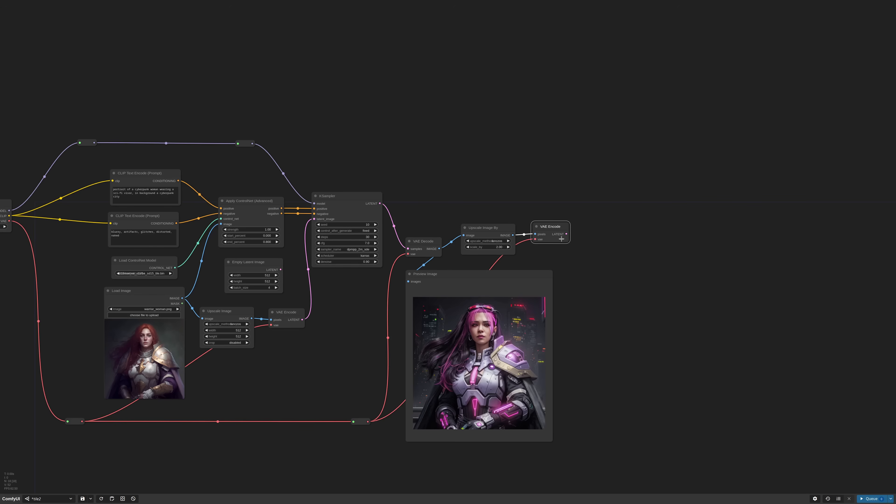
Step: Duplicate KSampler after the new VAE Encode and link its latent plus the positive and negative prompts directly to the copy
left_click_drag(333, 196, 617, 213, "alt")
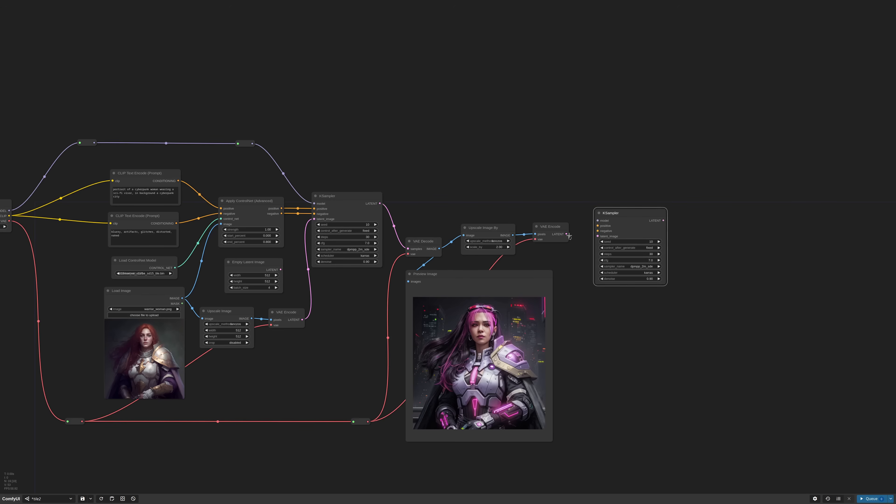
left_click_drag(567, 234, 596, 236)
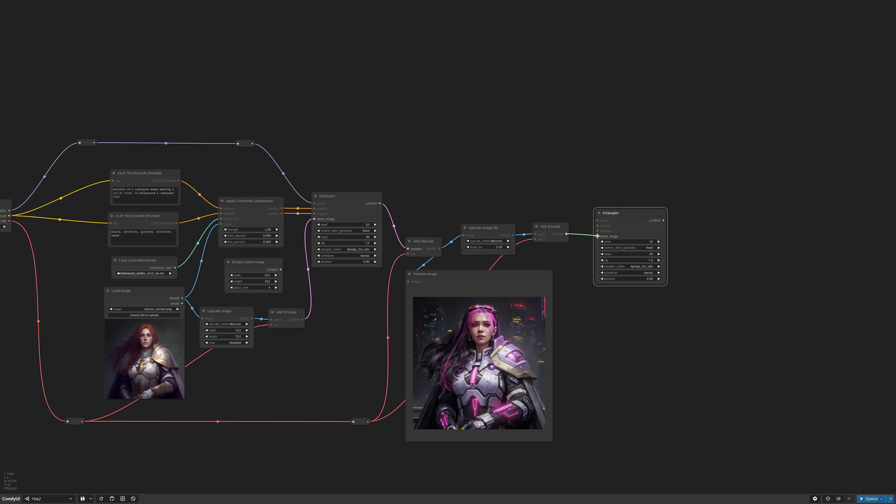
left_click_drag(178, 181, 597, 225)
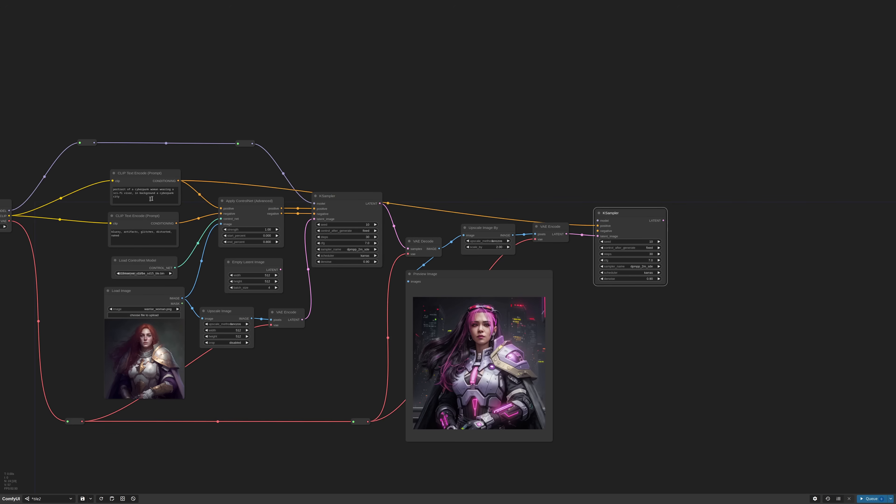
left_click_drag(176, 223, 597, 231)
Step: Link the model to the second KSampler through a new reroute placed above the upscale nodes
left_click_drag(252, 143, 597, 221)
left_click(568, 171)
mouse_move(553, 157)
left_mouse_down()
mouse_move(541, 150)
mouse_move(552, 157)
left_mouse_up()
left_click_drag(555, 157, 543, 149)
Step: Add a VAE Decode after the second KSampler, route the VAE to it through a reroute, and attach a Preview Image node
left_click_drag(664, 220, 687, 220)
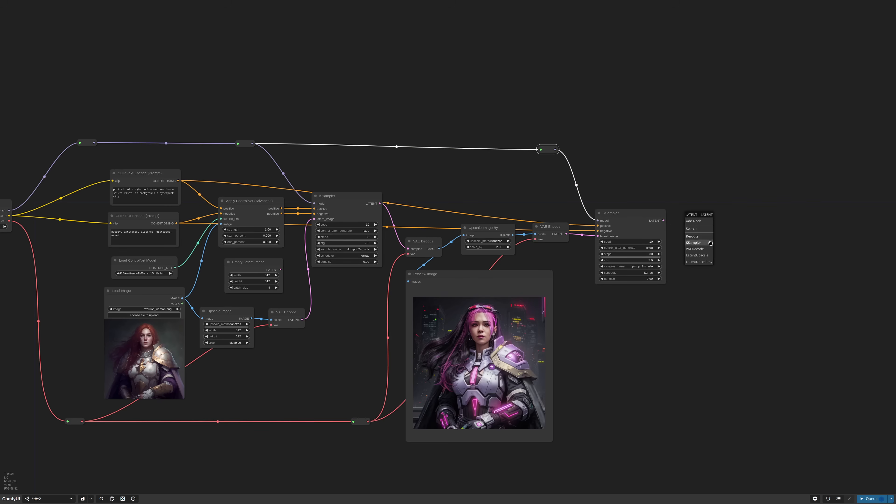
left_click(697, 251)
left_click_drag(367, 421, 691, 229)
left_click(603, 438)
left_click_drag(707, 216, 696, 248)
left_click(715, 270)
Step: Set the second KSampler's seed to 11 and its steps to 25
scroll(659, 241, "up", 10)
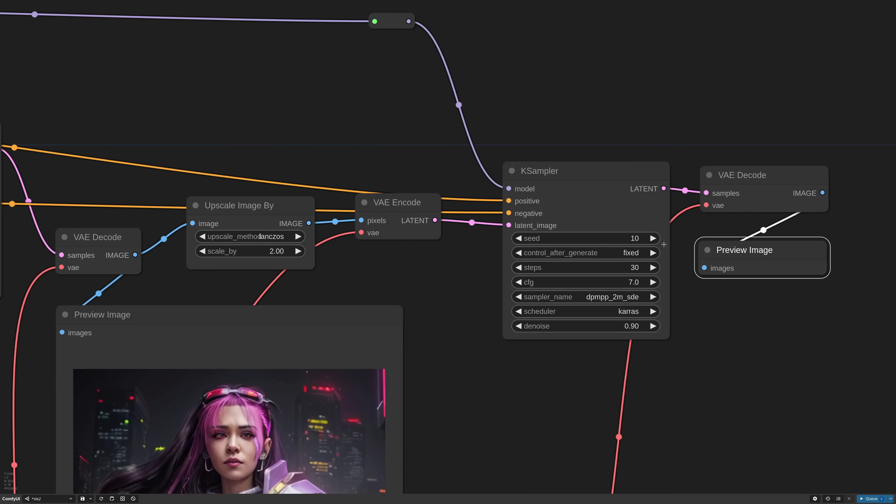
left_click(659, 241)
left_click(505, 269)
left_click(505, 270)
left_click(505, 269)
left_click(506, 269)
left_click(505, 270)
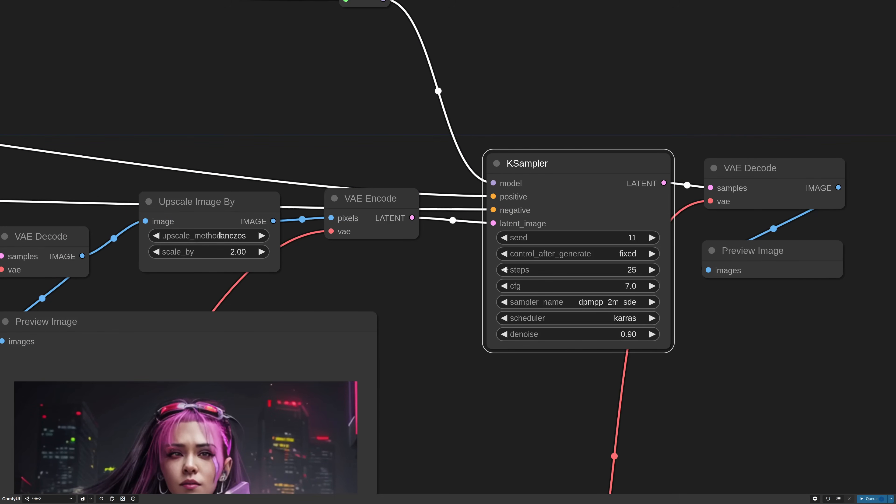
Step: Set the second KSampler's denoise to 0.5 and queue the workflow to generate the upscaled image
left_click(629, 334)
type("0.5")
key("Return")
scroll(616, 359, "down", 6)
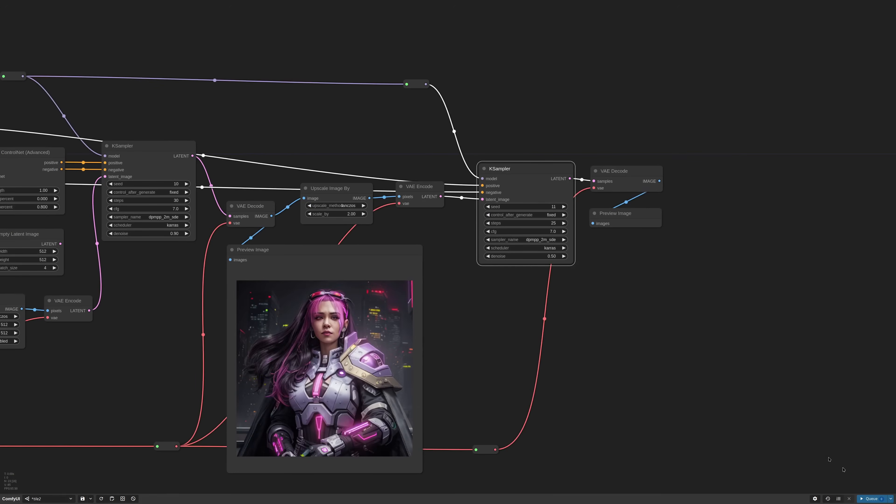
left_click(862, 499)
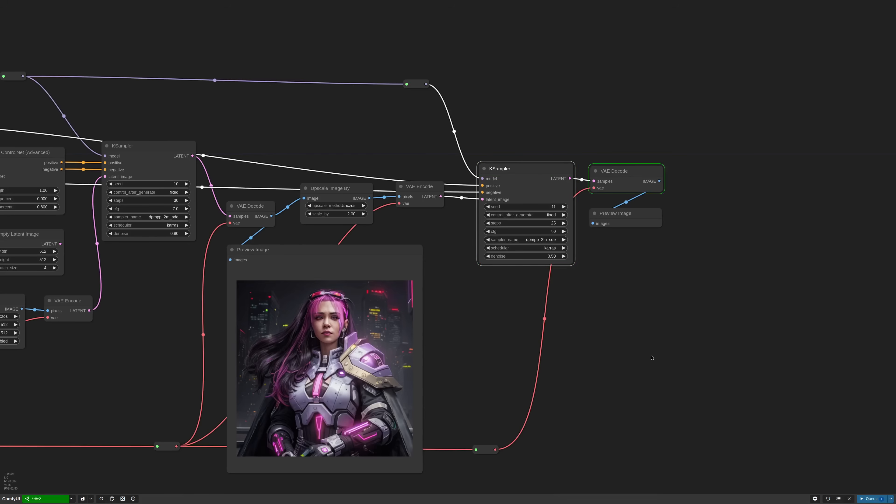
Step: Enlarge the final Preview Image node to show the upscaled result in detail
left_click_drag(661, 302, 832, 496)
scroll(565, 383, "down", 5)
scroll(685, 406, "up", 4)
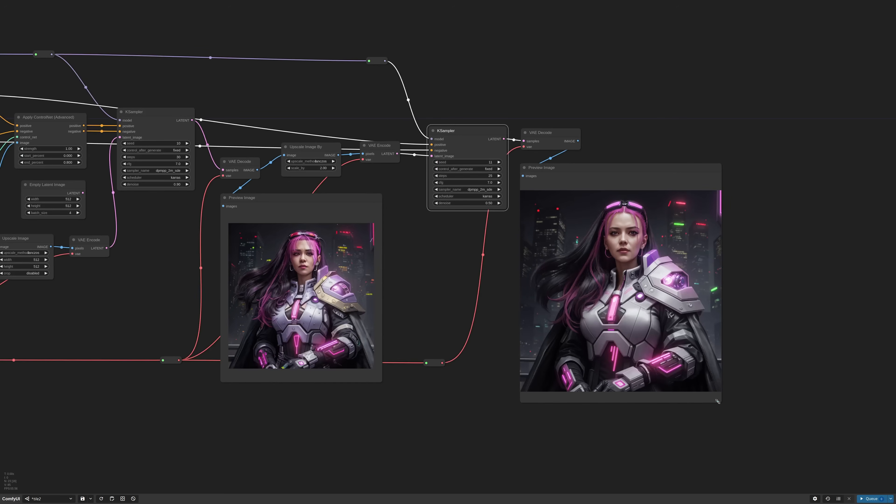
left_click_drag(718, 401, 823, 482)
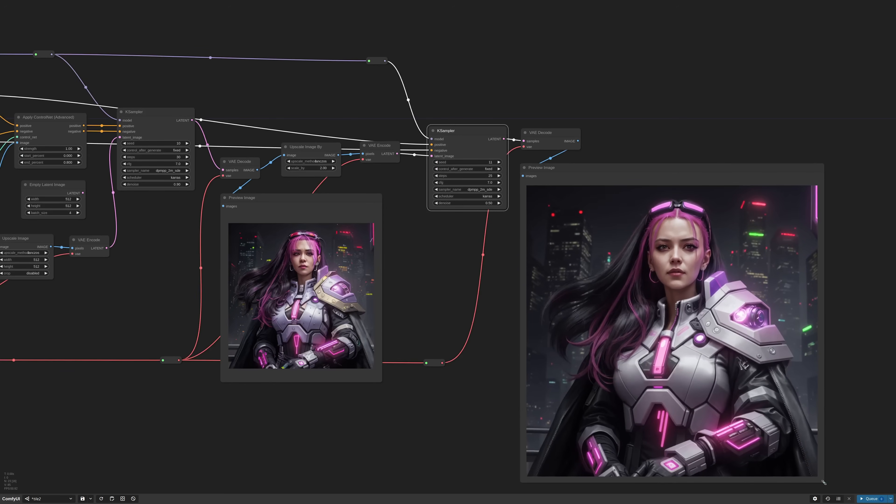
Step: Set the Upscale Image By node's scale_by to 3
left_click_drag(828, 398, 757, 360)
scroll(653, 345, "up", 2)
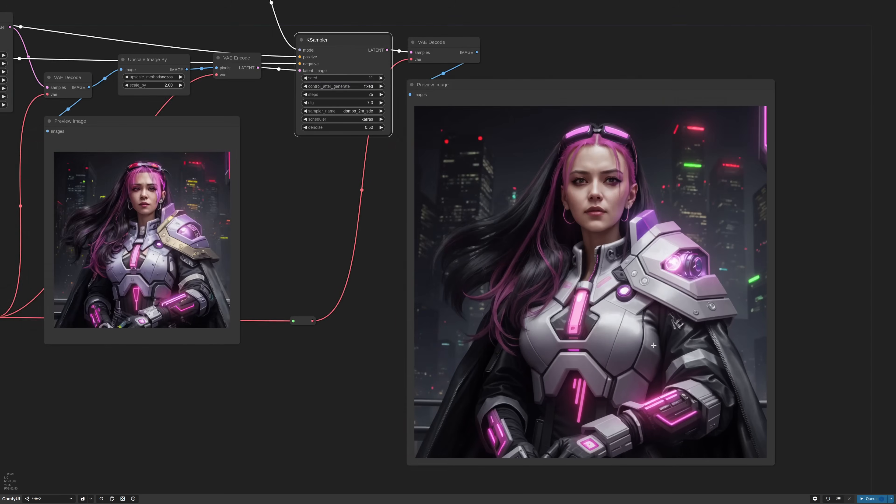
scroll(654, 345, "up", 1)
left_click_drag(332, 350, 336, 336)
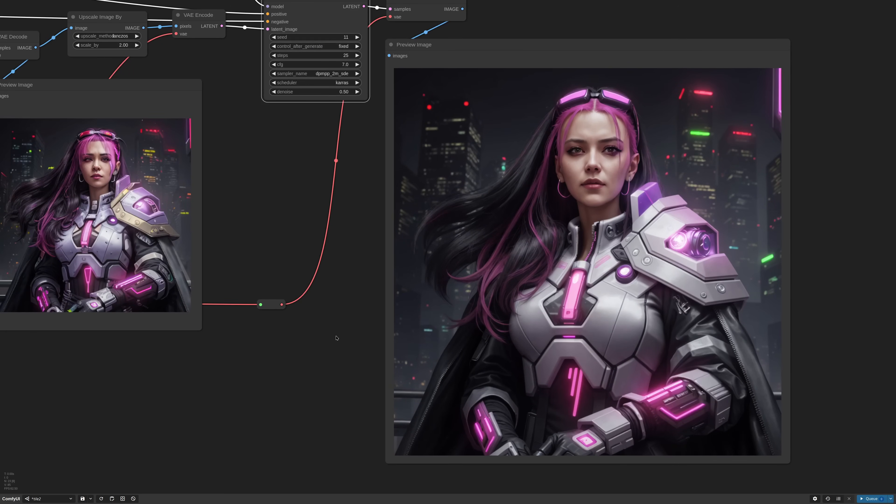
scroll(679, 151, "up", 5)
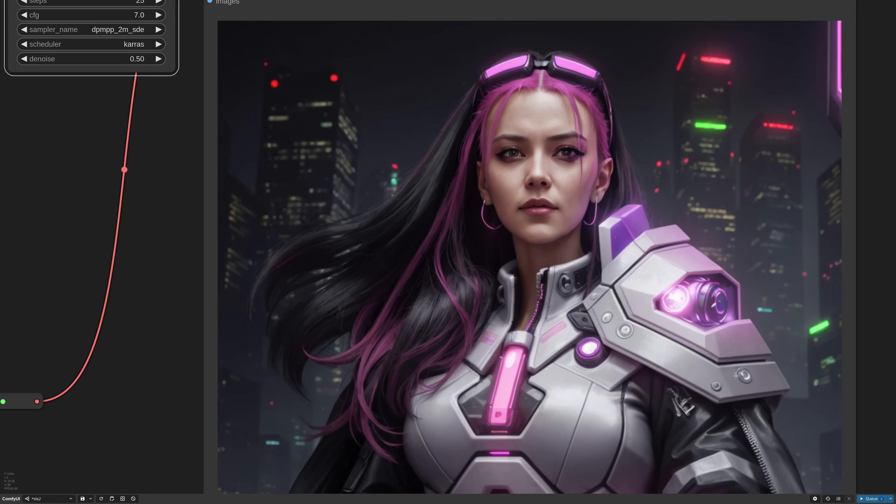
scroll(735, 376, "down", 6)
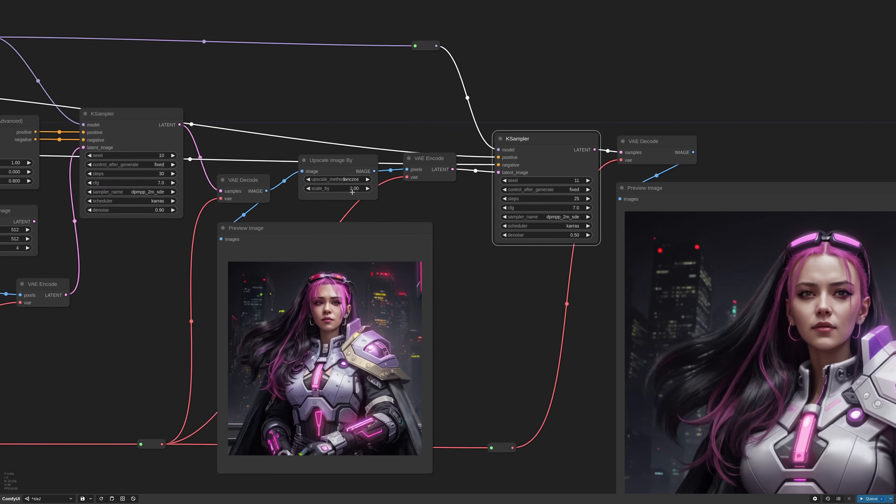
left_click(351, 189)
type("3")
key("Return")
scroll(328, 119, "down", 5)
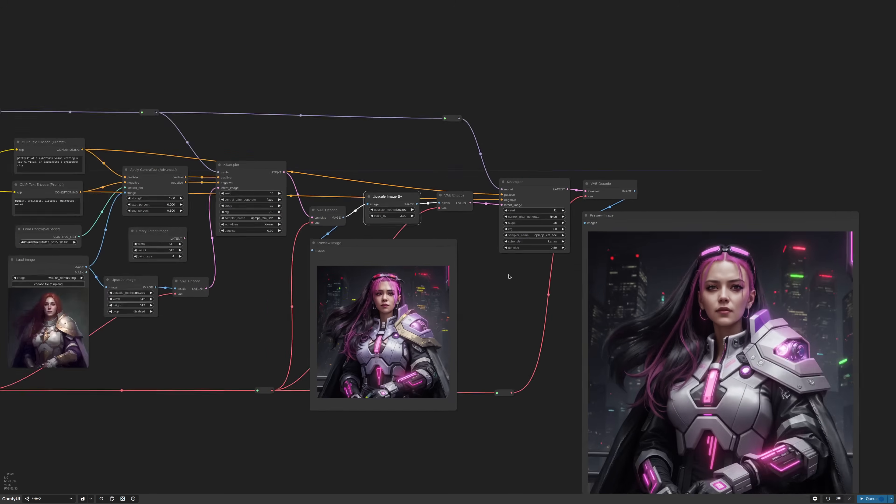
Step: Queue the workflow and enlarge the final Preview Image node to inspect the new upscale
key("ctrl+Return")
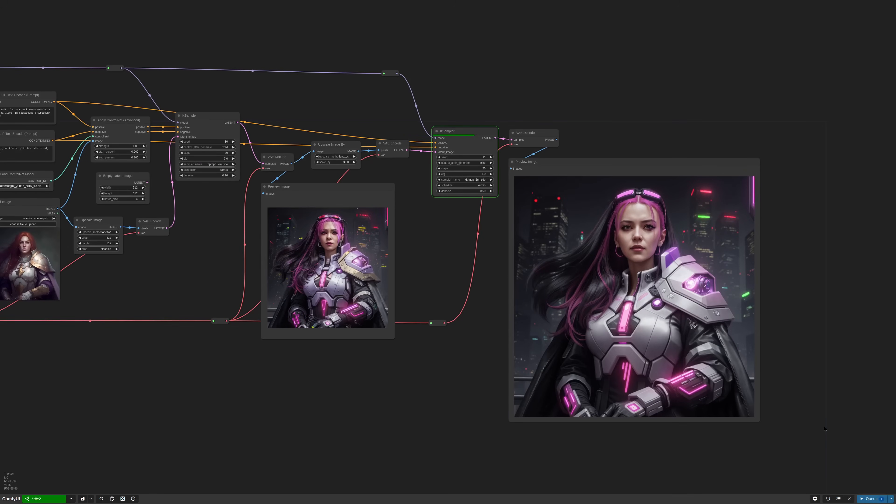
left_click_drag(824, 428, 754, 350)
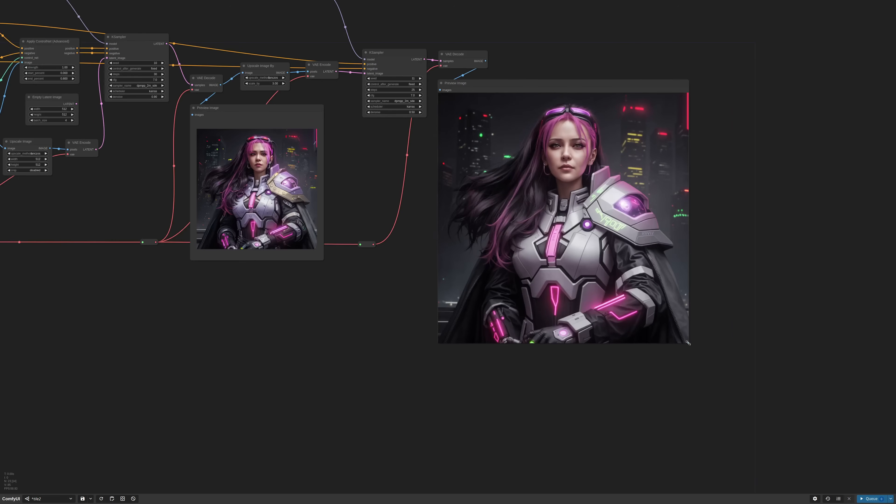
left_click_drag(689, 340, 811, 471)
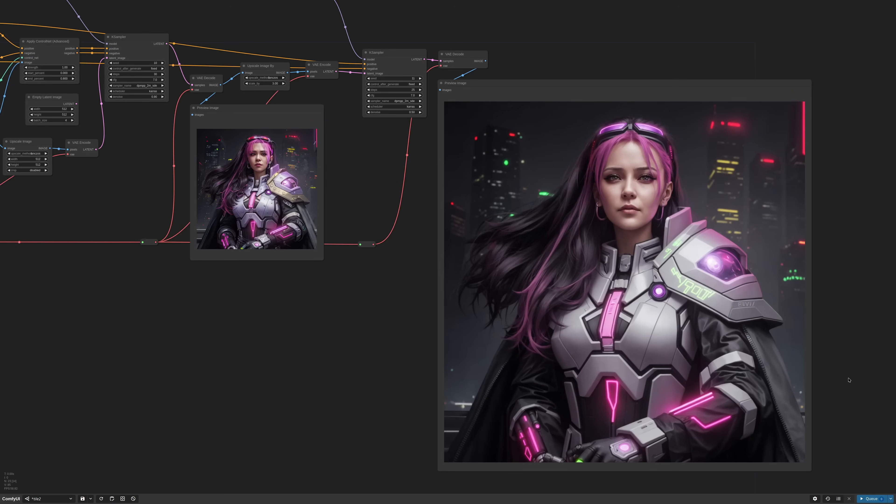
Step: Set the second KSampler's denoise to 0.7 and queue the workflow
scroll(414, 101, "up", 12)
left_click(401, 135)
left_click_drag(443, 136, 397, 136)
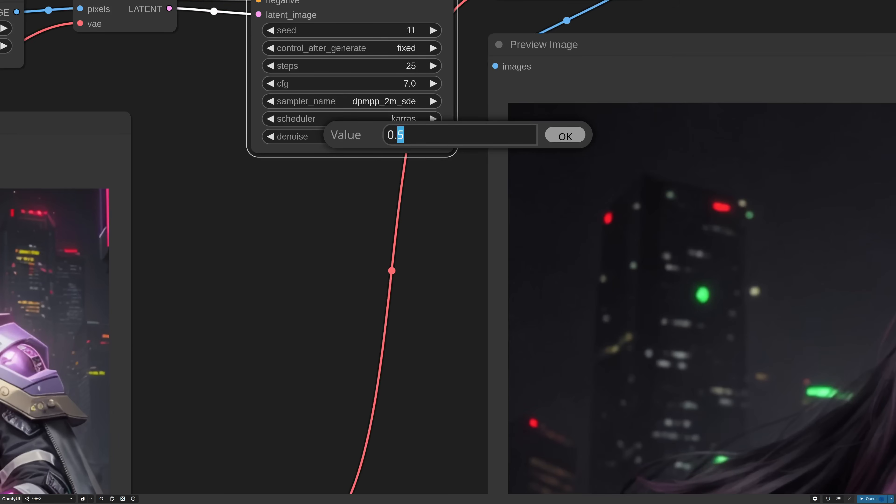
key("Return")
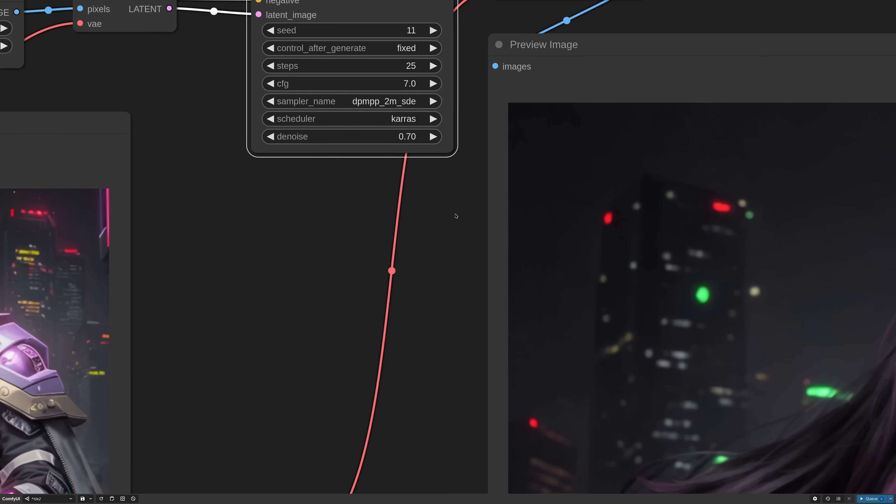
scroll(455, 215, "down", 10)
key("ctrl+Return")
left_click_drag(707, 110, 619, 8)
scroll(605, 189, "down", 2)
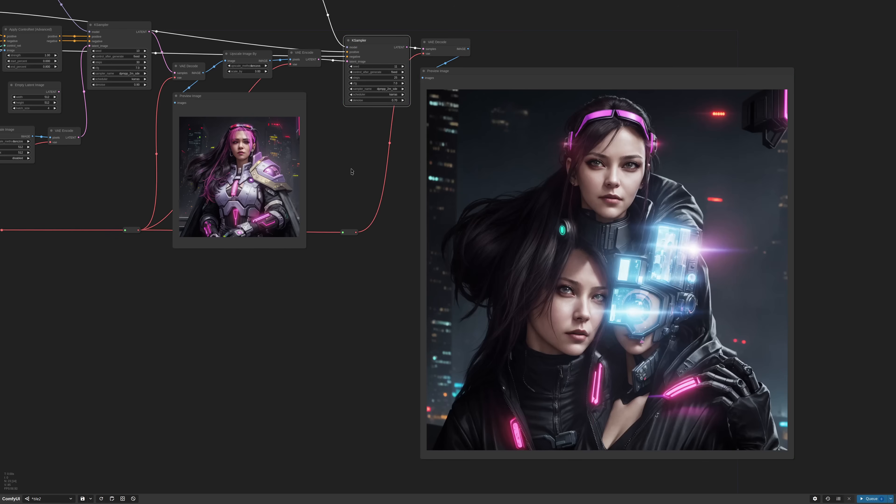
Step: Place a copy of the Apply ControlNet (Advanced) node before the second KSampler and feed it both CLIP Text Encode prompts
left_click_drag(337, 161, 518, 274)
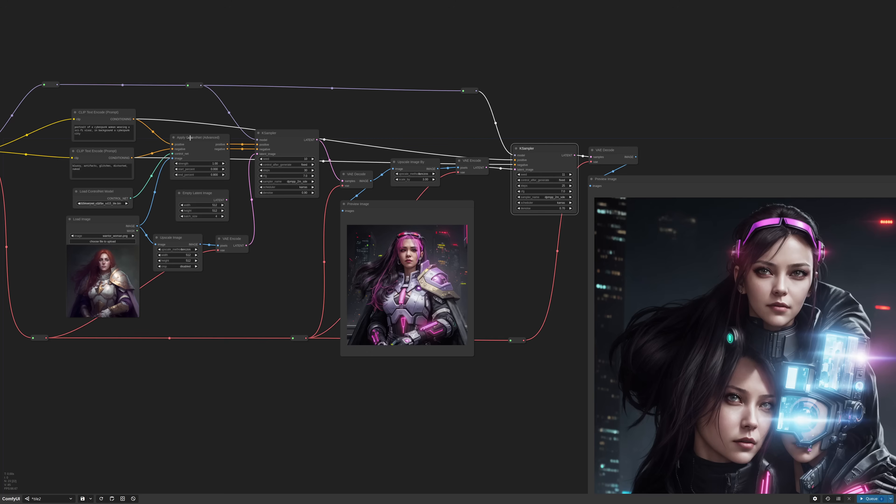
mouse_move(190, 138)
left_mouse_down()
mouse_move(449, 105)
mouse_move(133, 119)
left_mouse_up()
mouse_move(132, 157)
left_mouse_down()
mouse_move(423, 123)
mouse_move(417, 117)
left_mouse_up()
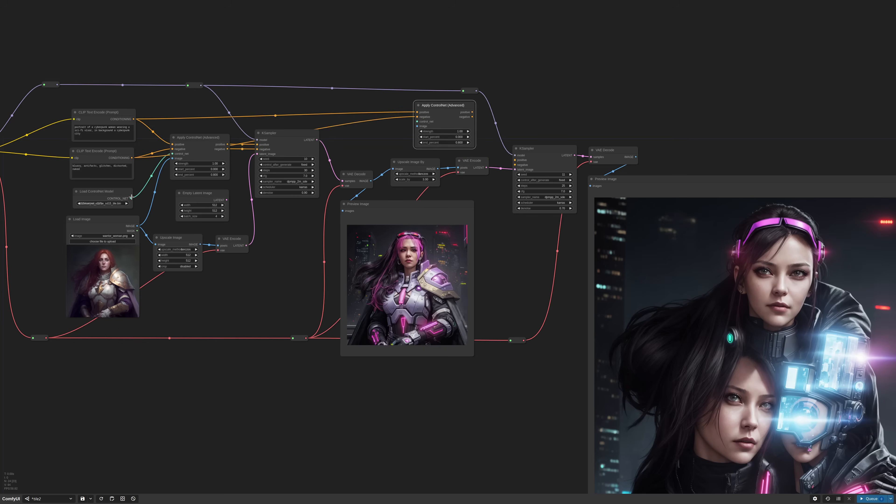
Step: Connect the ControlNet model and first decoded image to the copied Apply ControlNet, and route its positive and negative outputs to the second KSampler
left_click_drag(131, 196, 420, 123)
left_click_drag(417, 125, 418, 126)
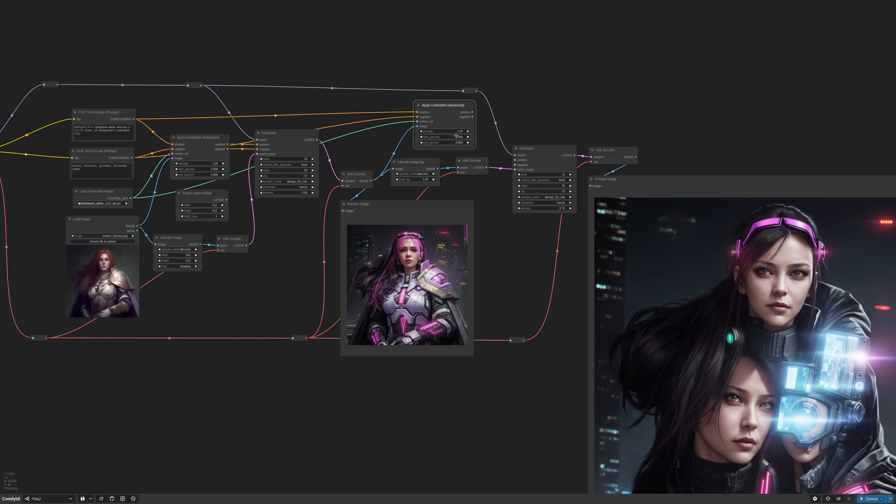
left_click_drag(472, 112, 515, 160)
left_click_drag(471, 117, 514, 164)
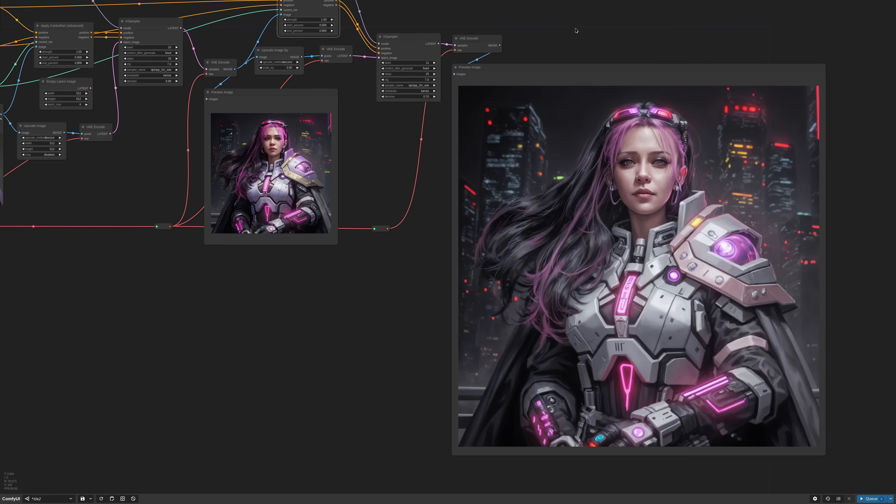
Step: Set the Upscale Image By node's scale_by to 4
left_click_drag(575, 29, 661, 117)
scroll(342, 144, "up", 8)
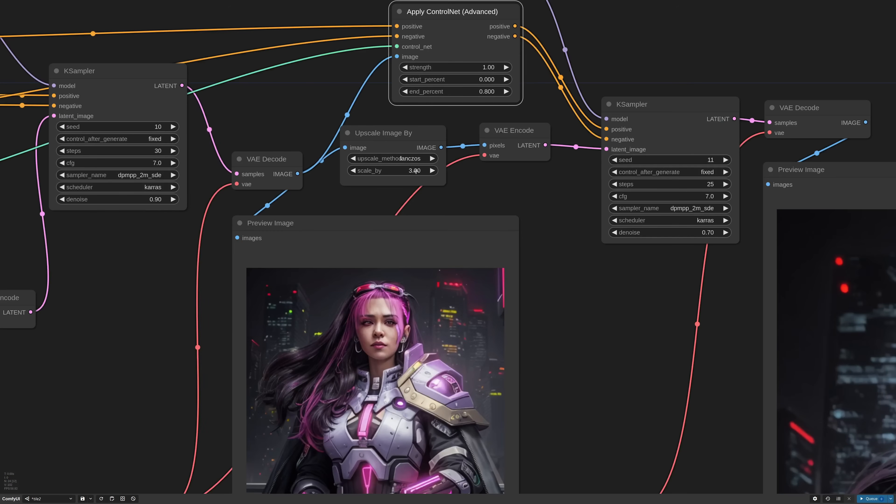
left_click(415, 170)
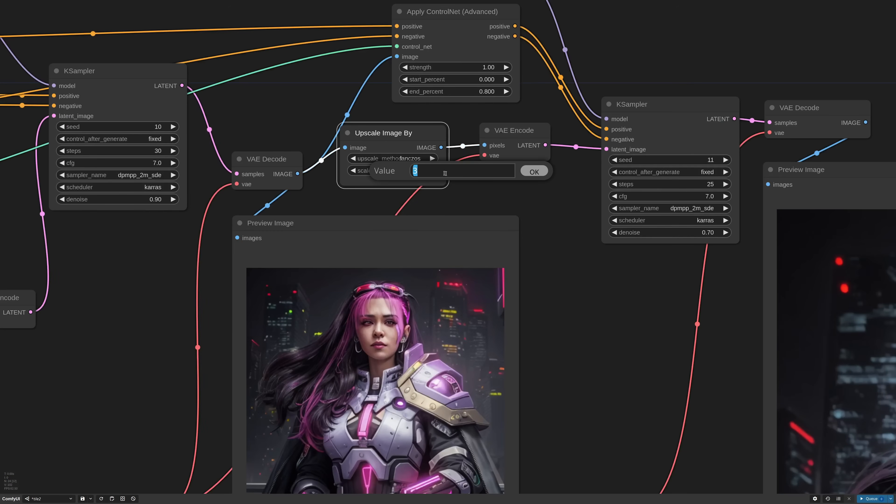
type("4")
key("Return")
scroll(326, 69, "down", 13)
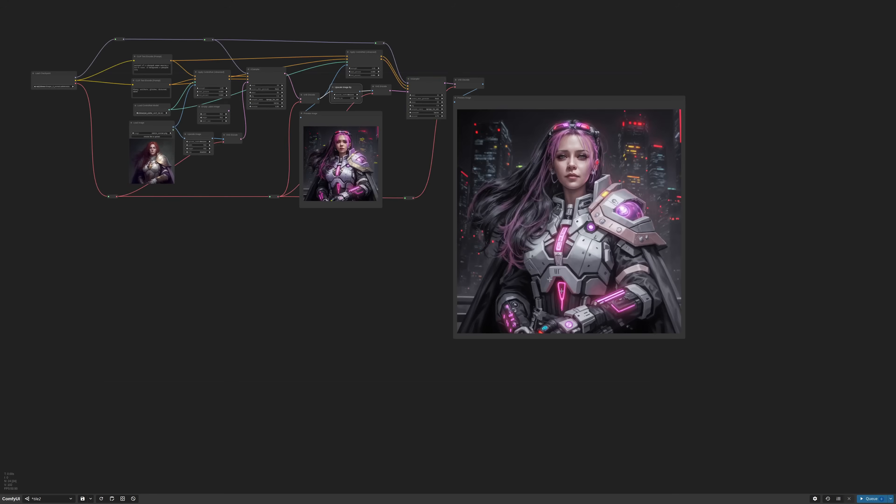
Step: Queue the workflow at the higher scale and enlarge the final Preview Image node further
key("ctrl+Return")
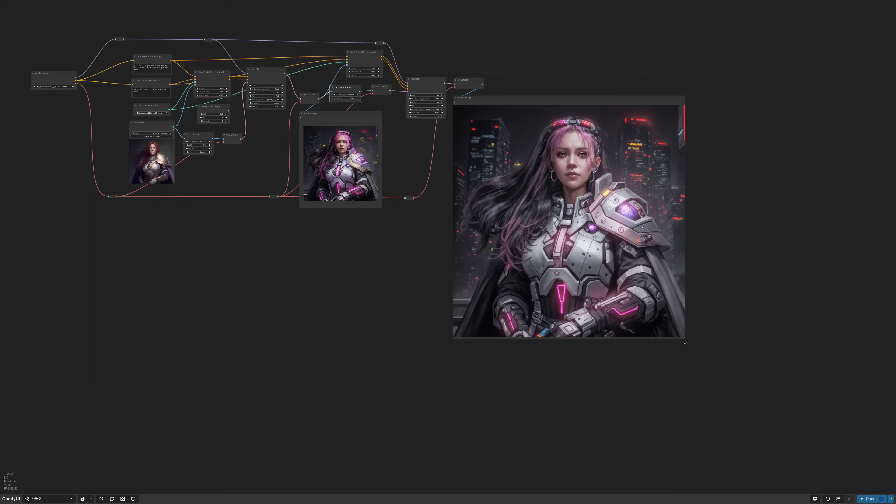
left_click_drag(684, 338, 771, 418)
scroll(709, 235, "up", 3)
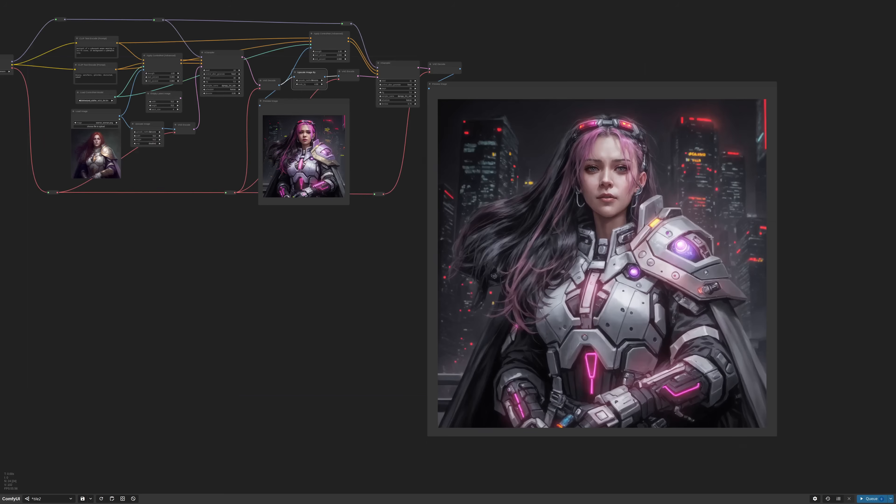
left_click_drag(352, 141, 347, 130)
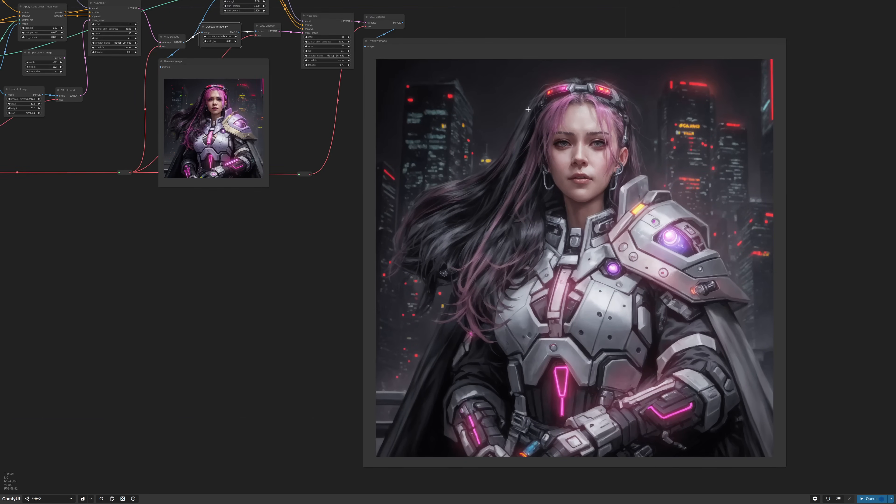
Step: Add an Image Color Match node beside the second VAE Decode and set its device to gpu
left_click_drag(459, 41, 470, 181)
double_click(428, 145)
type("colo")
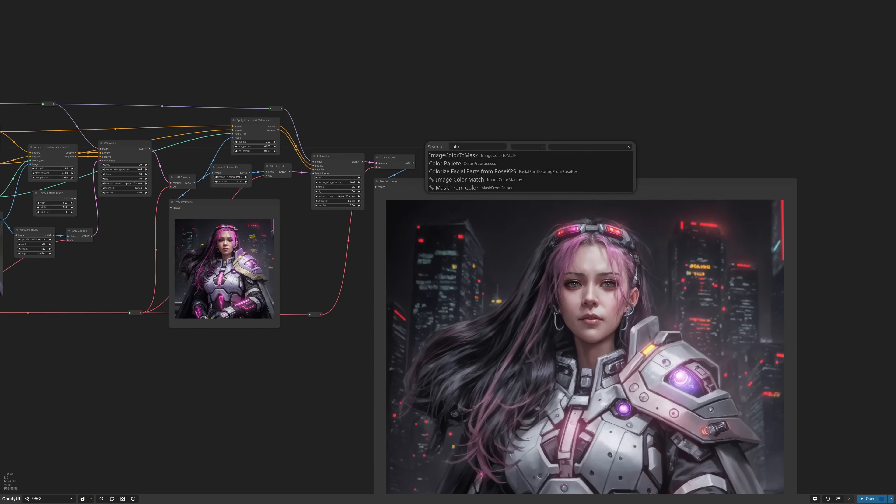
type("rm")
key("Return")
left_click_drag(473, 144, 455, 141)
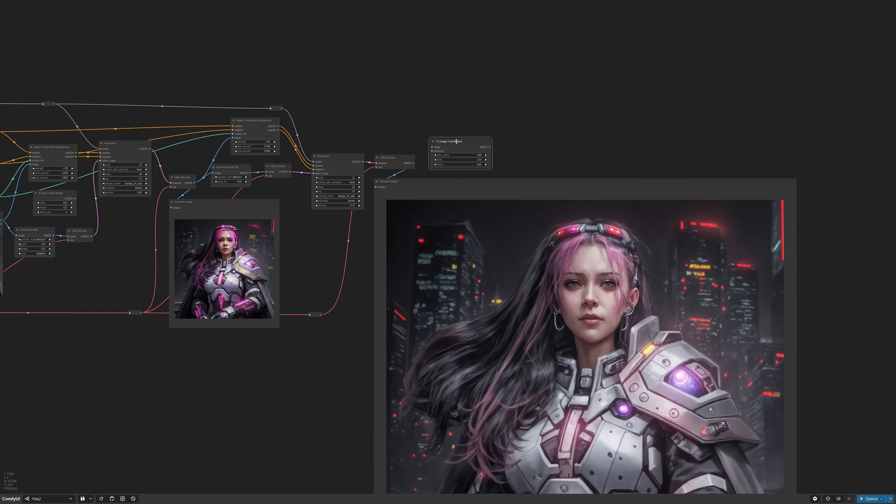
scroll(456, 142, "up", 5)
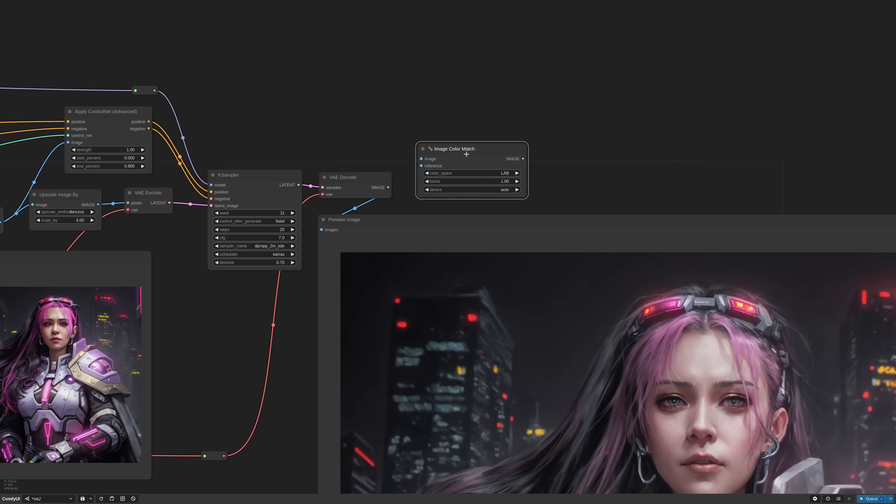
left_click(497, 191)
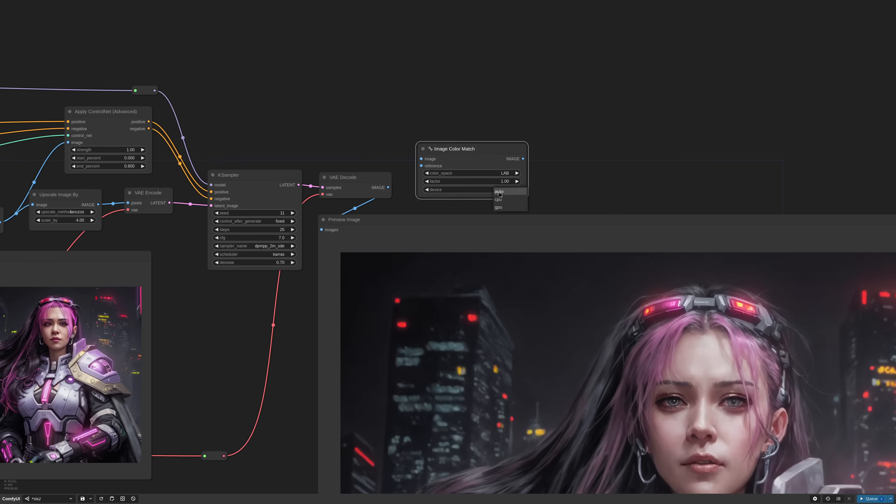
left_click(512, 207)
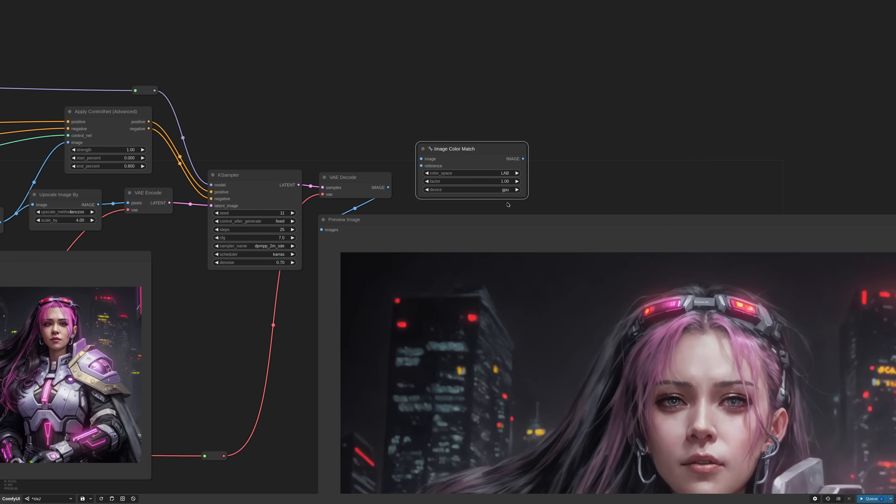
Step: Wire Image Color Match between the second VAE Decode and the final Preview Image, using the first decoded image as its reference
scroll(408, 211, "down", 2)
left_click_drag(230, 294, 452, 280)
scroll(451, 281, "down", 2)
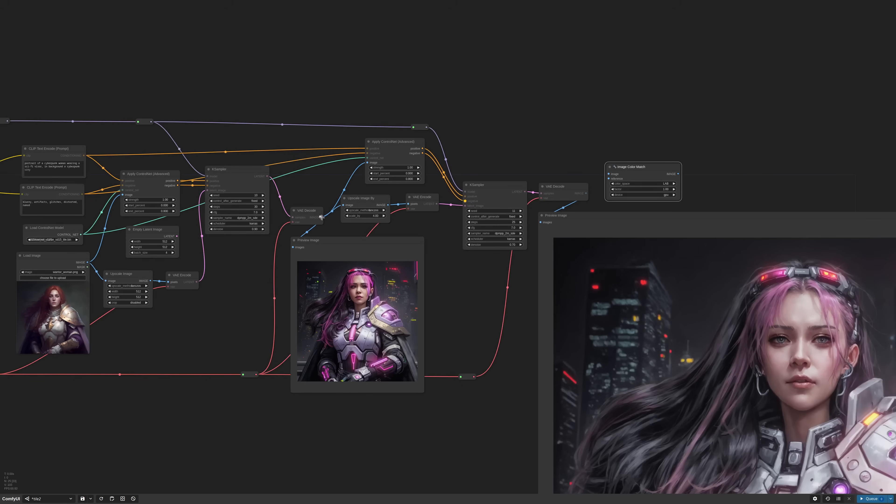
left_click_drag(320, 217, 608, 178)
left_click_drag(678, 173, 614, 231)
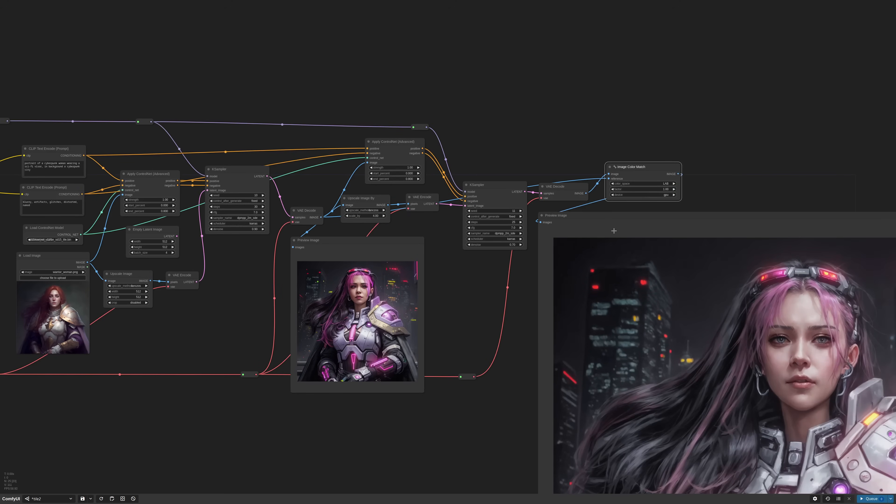
scroll(614, 230, "down", 5)
scroll(729, 480, "up", 4)
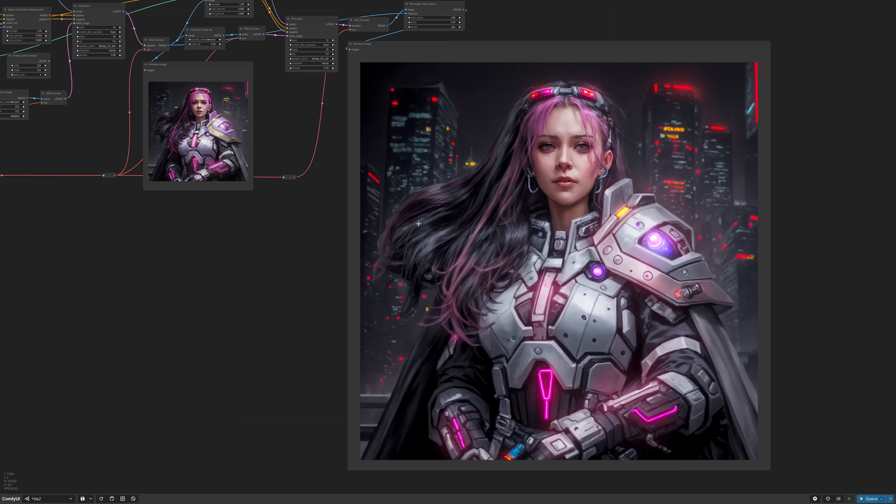
Step: Set the Upscale Image By node's scale_by to 2
scroll(310, 214, "down", 1)
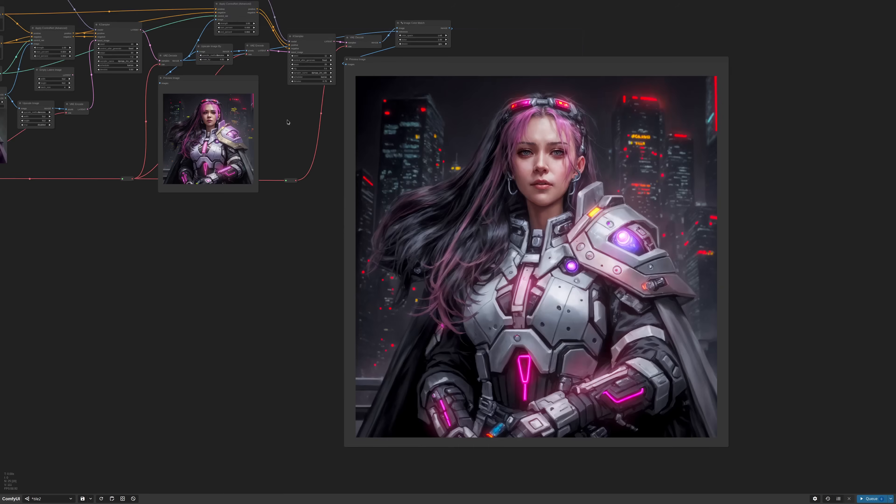
left_click_drag(288, 124, 555, 277)
scroll(523, 214, "up", 4)
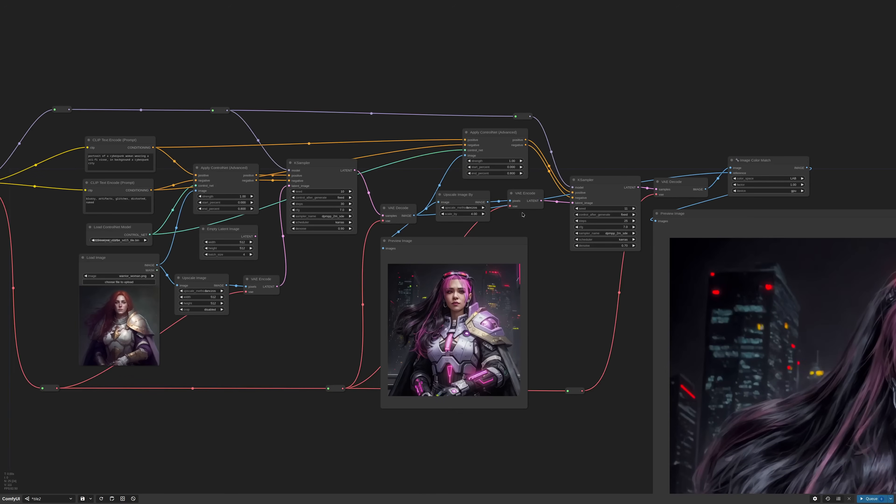
scroll(479, 216, "up", 5)
left_click(500, 224)
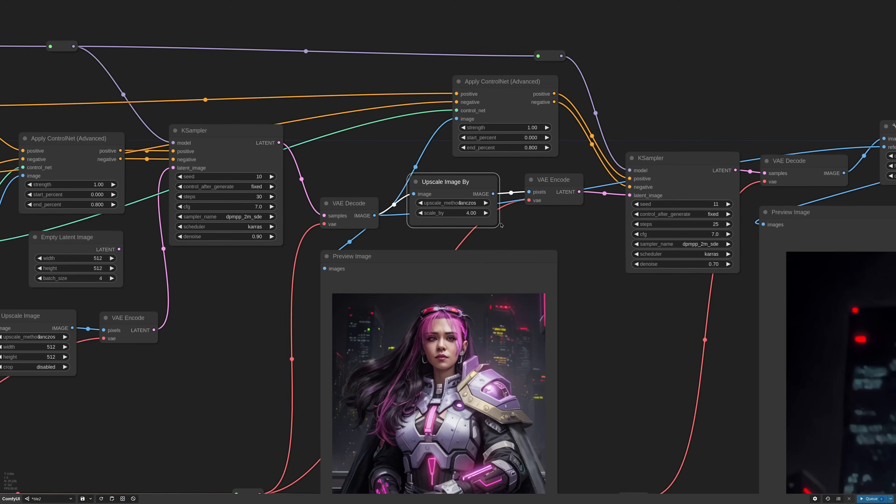
left_click_drag(659, 316, 408, 377)
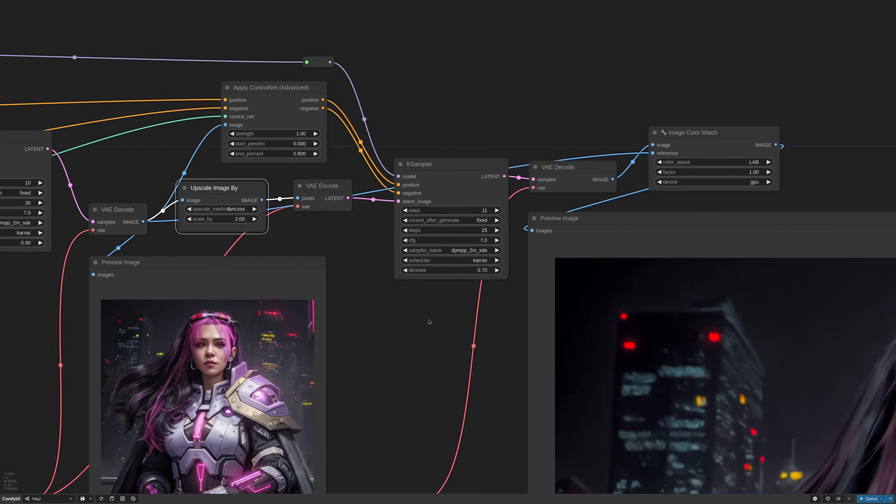
Step: Add a KSampler (Advanced) node above the second KSampler
scroll(429, 321, "down", 3)
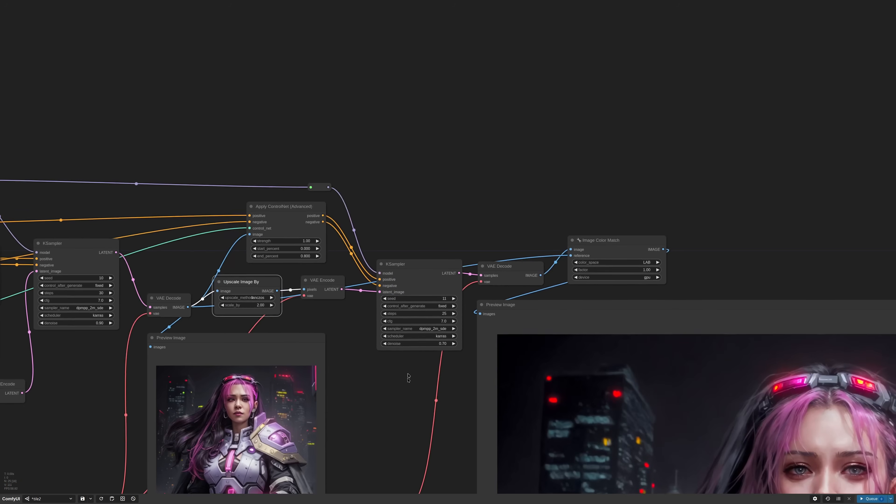
double_click(412, 155)
type("ksam")
left_click(416, 169)
left_click_drag(446, 152, 441, 122)
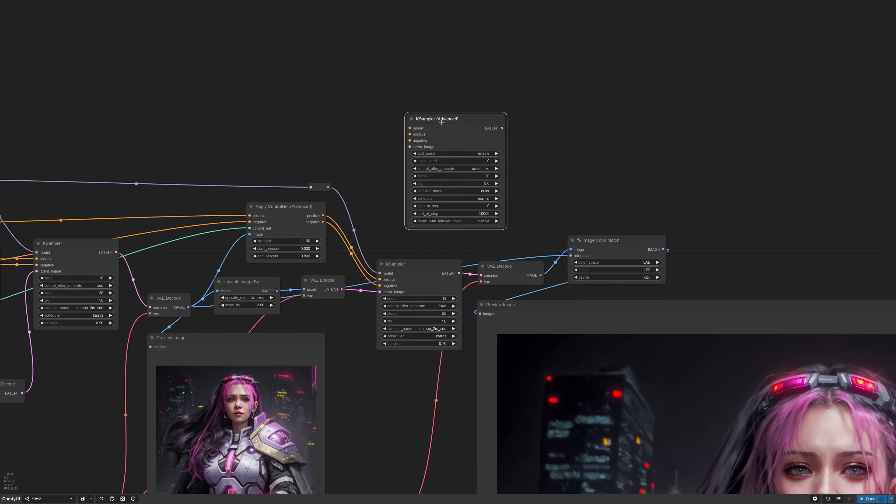
Step: Connect the model reroute, the second ControlNet's positive and negative outputs, and the upscaled VAE Encode latent to the KSampler (Advanced)
left_click_drag(328, 187, 409, 128)
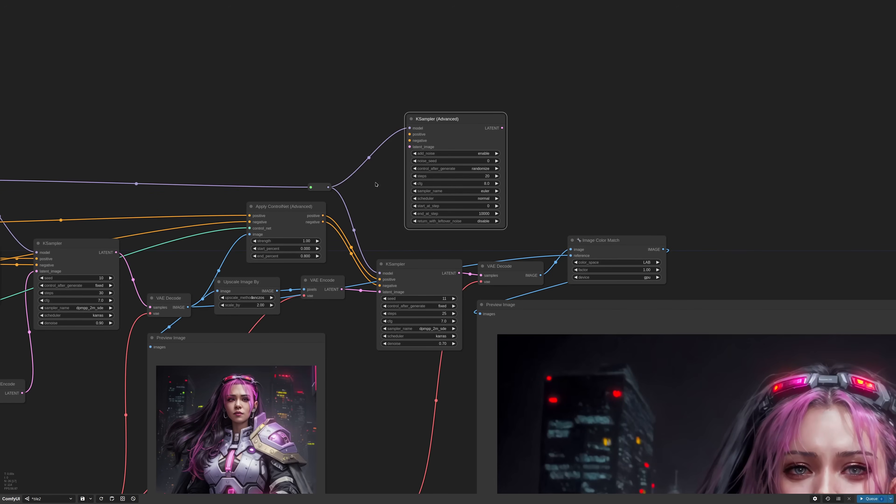
left_click_drag(323, 215, 409, 140)
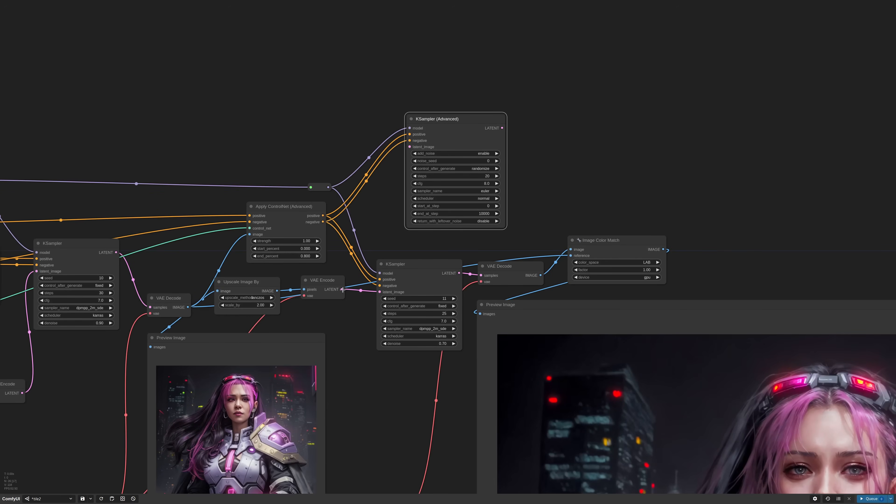
left_click_drag(342, 290, 410, 147)
scroll(483, 159, "up", 7)
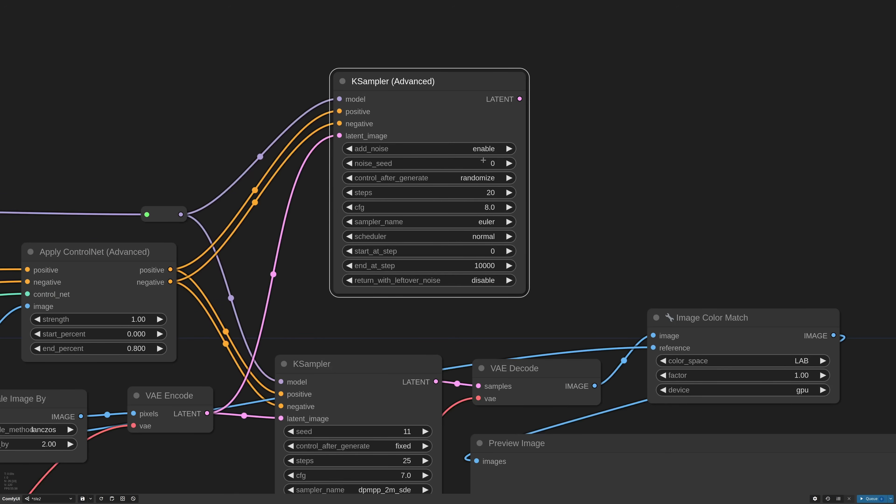
Step: Set the KSampler (Advanced) noise_seed to 11 and its control_after_generate to fixed
scroll(483, 161, "up", 1)
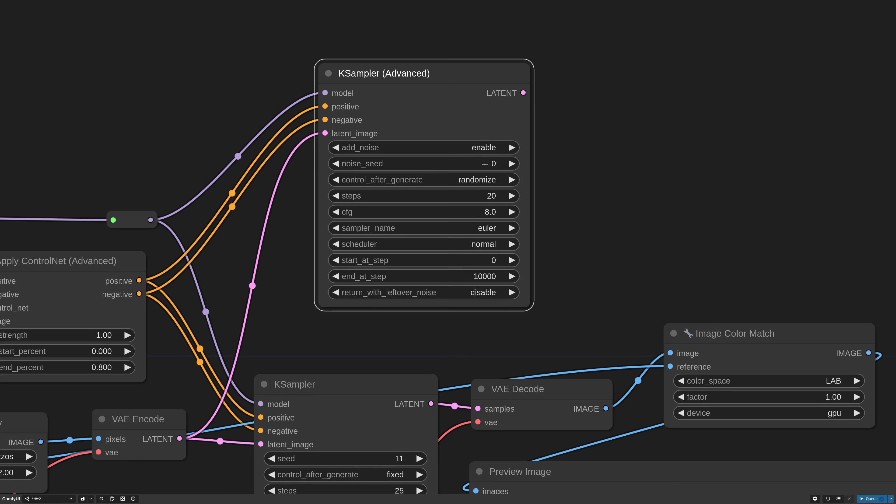
left_click(486, 164)
type("11")
key("Return")
left_click(334, 180)
left_click(333, 180)
left_click(333, 179)
Step: Set the advanced sampler to 25 steps, cfg 7.0, sampler dpmpp_2m_sde and scheduler karras
left_click(512, 196)
left_click(512, 196)
left_click(511, 196)
left_click(422, 196)
left_click(457, 230)
left_click(503, 356)
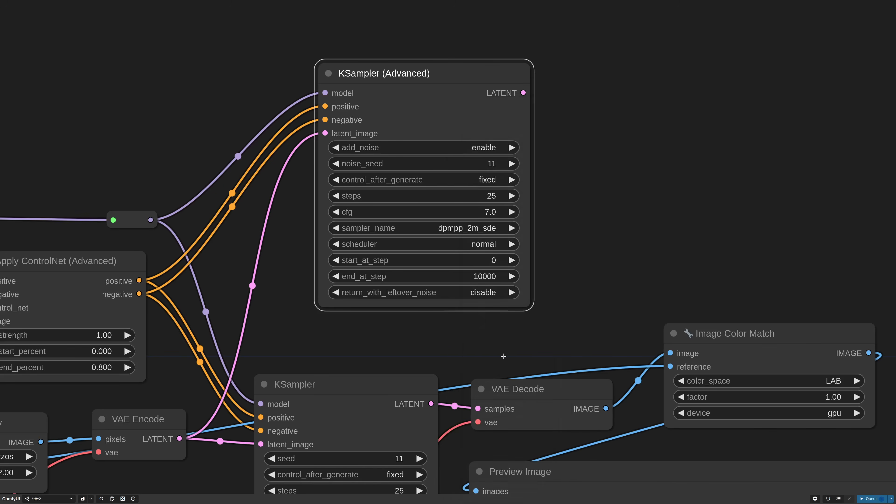
left_click(480, 243)
left_click(494, 251)
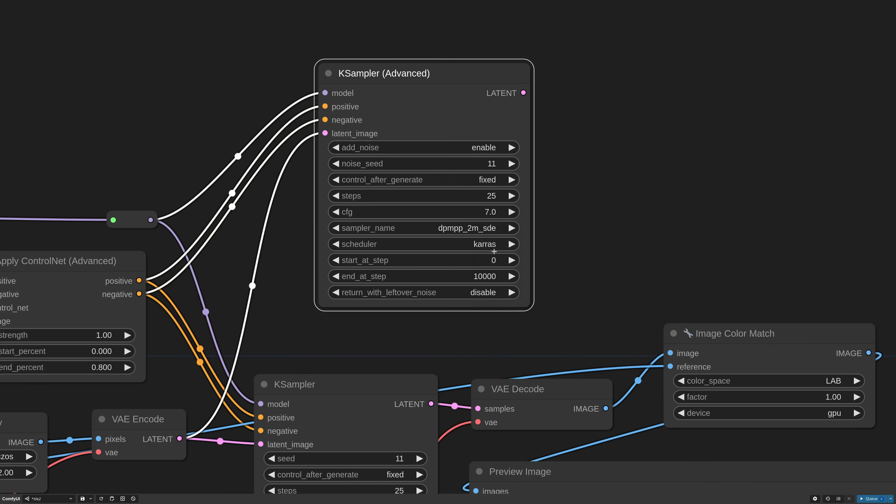
Step: Set the advanced sampler's end_at_step to 12
left_click(490, 275)
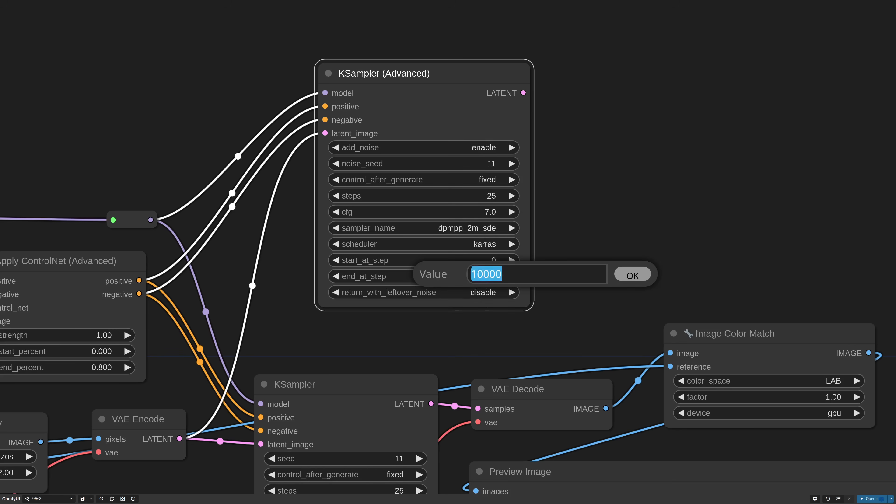
type("12")
key("Return")
Step: Duplicate the VAE Decode with its VAE connection beside the advanced sampler and feed it the sampler's latent output
scroll(553, 292, "down", 9)
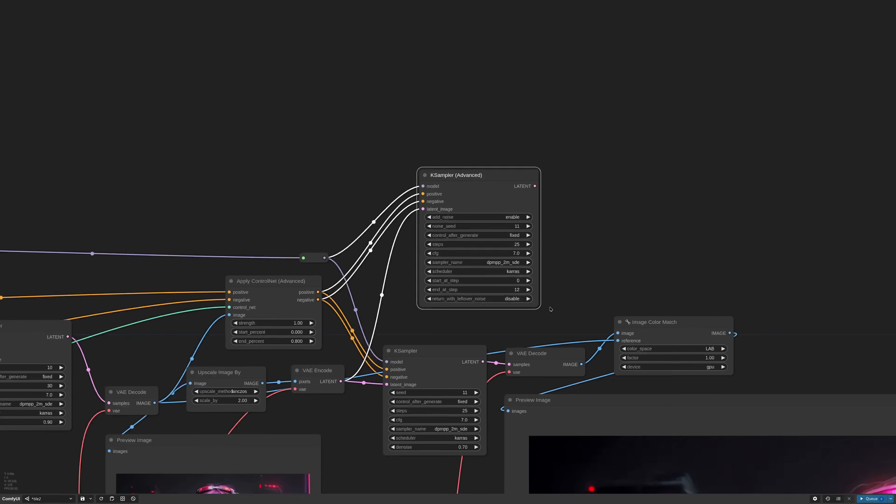
left_click(544, 340)
key("ctrl+c")
left_click(570, 216)
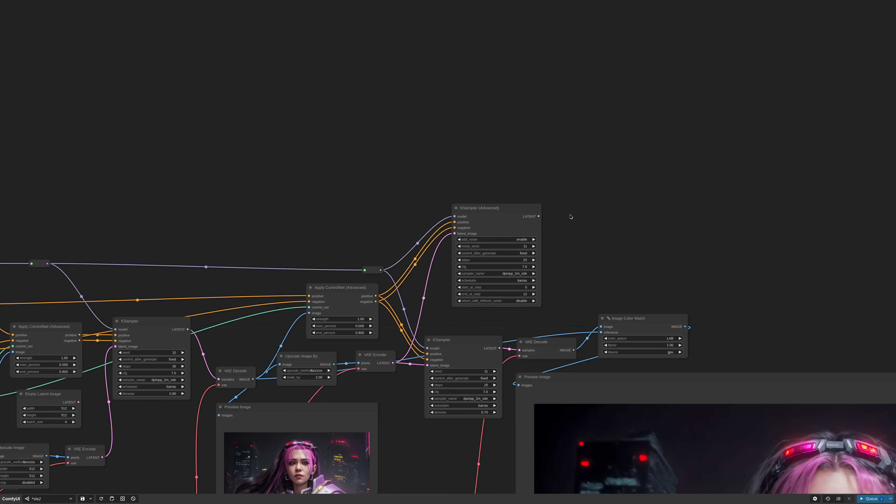
key("ctrl+shift+v")
left_click_drag(538, 216, 572, 218)
Step: Attach a new Preview Image node to the duplicated VAE Decode's image output and run the workflow
left_click_drag(596, 209, 690, 192)
left_click(704, 239)
left_click(868, 498)
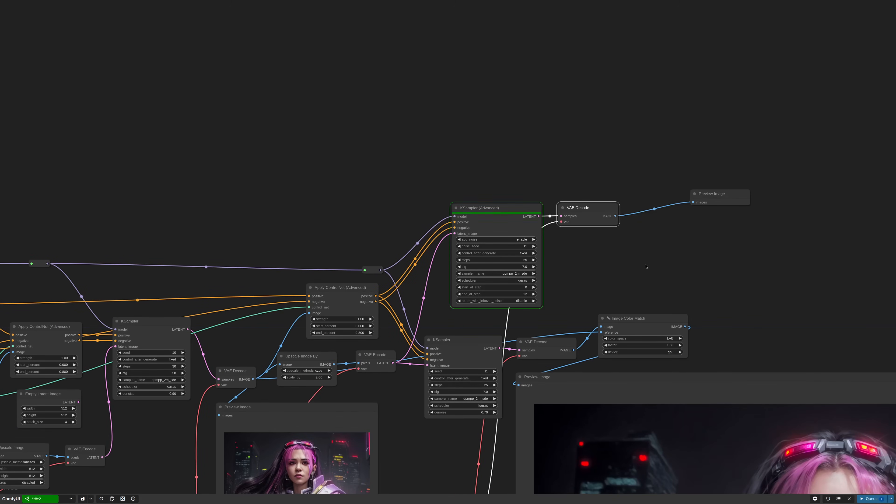
Step: Place the new Preview Image beside the existing large preview and enlarge it to a similar size
left_click_drag(644, 262, 472, 170)
scroll(472, 170, "down", 10)
left_click_drag(618, 412, 523, 310)
left_click_drag(470, 133, 624, 324)
scroll(585, 251, "up", 10)
scroll(591, 247, "up", 3)
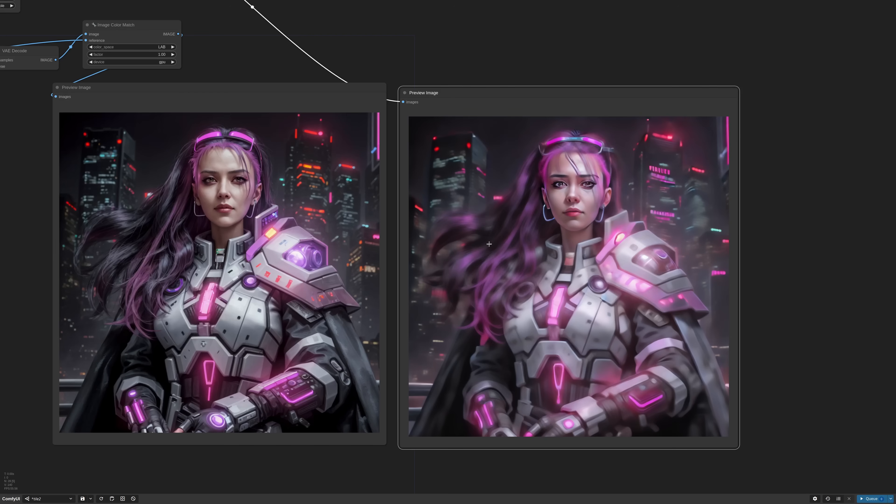
Step: Add a Noisy Latent Image node above Apply ControlNet (Advanced), clear of the advanced sampler
scroll(489, 244, "down", 5)
left_click_drag(264, 50, 631, 185)
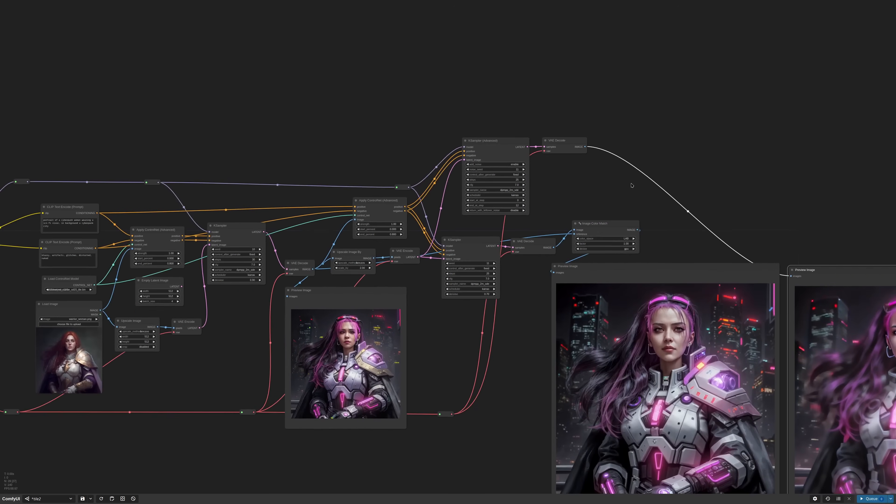
scroll(433, 137, "up", 7)
double_click(370, 138)
type("noi")
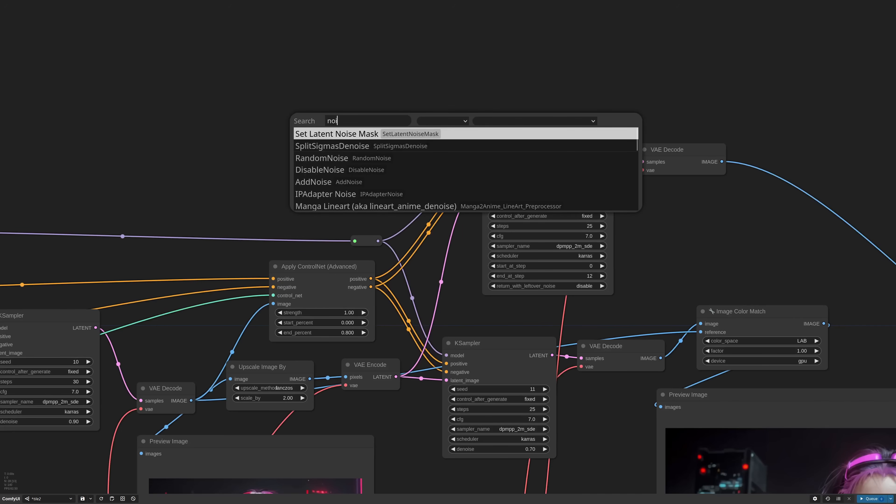
type("sy")
key("Return")
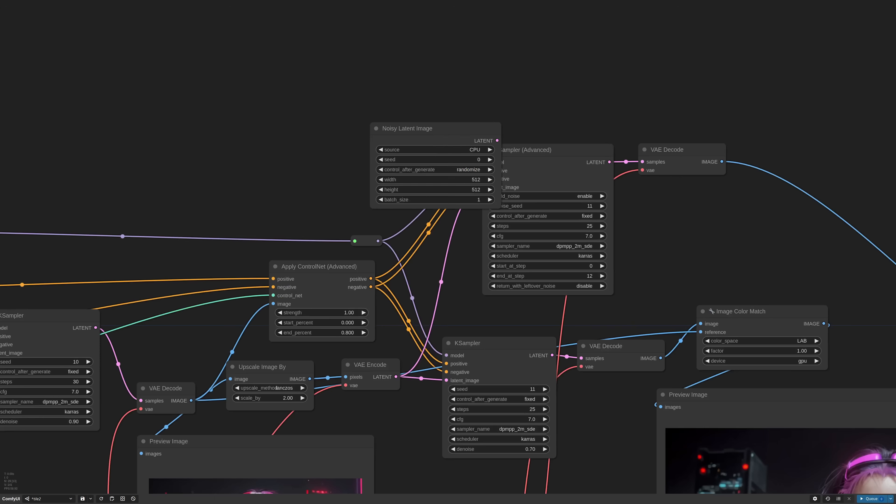
left_click_drag(410, 130, 369, 116)
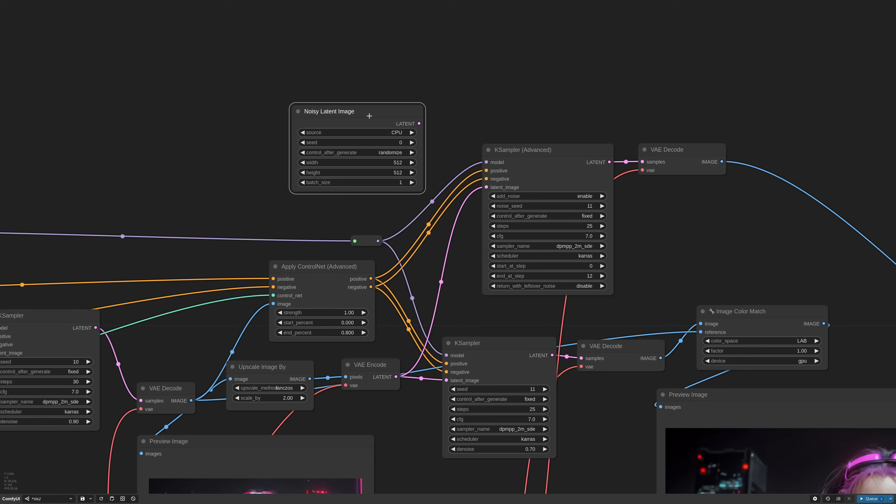
Step: Set the Noisy Latent Image to a fixed seed with width 1024 and height 1024
left_click(303, 152)
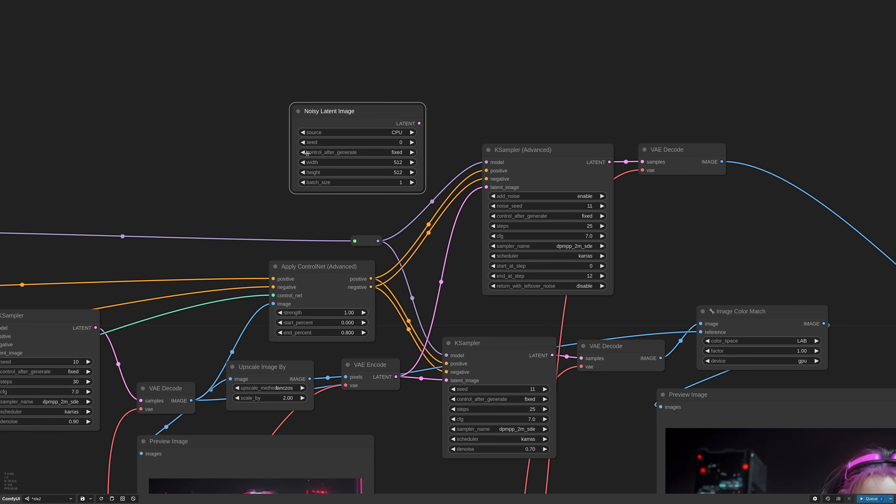
left_click(395, 162)
type("1024")
key("Return")
left_click(394, 173)
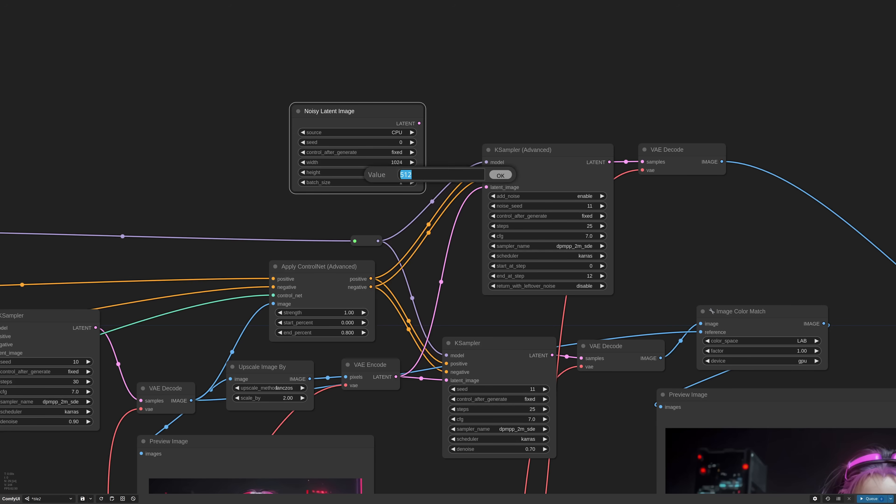
type("1024")
key("Return")
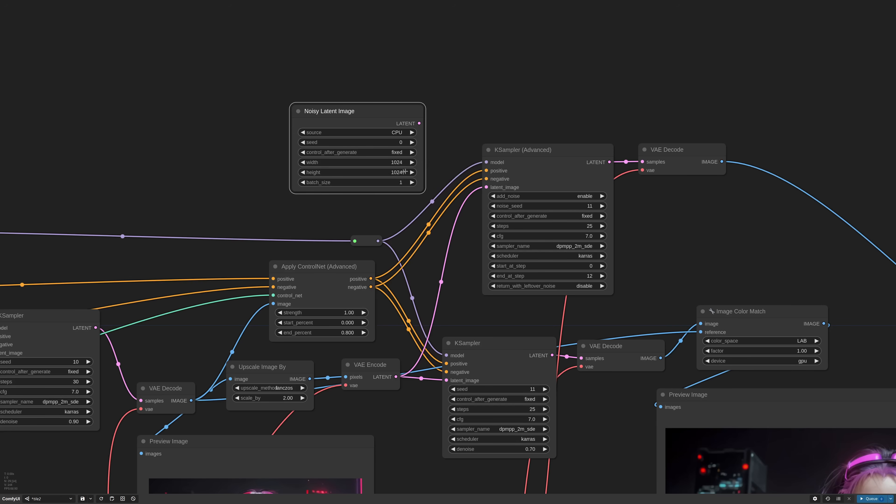
Step: Move the Noisy Latent Image aside and add an Inject Noise node near the advanced sampler
scroll(442, 163, "up", 4)
left_click_drag(366, 85, 244, 60)
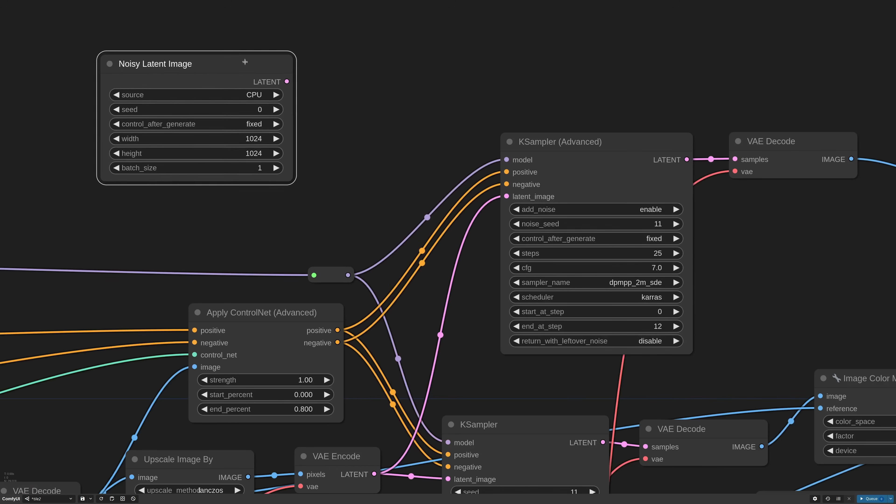
double_click(198, 50)
type("injectnoi")
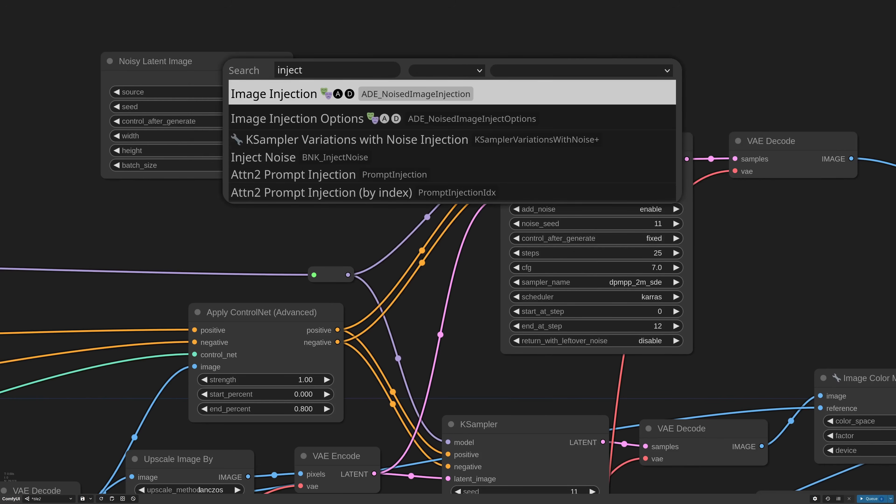
key("Return")
left_click_drag(265, 87, 242, 106)
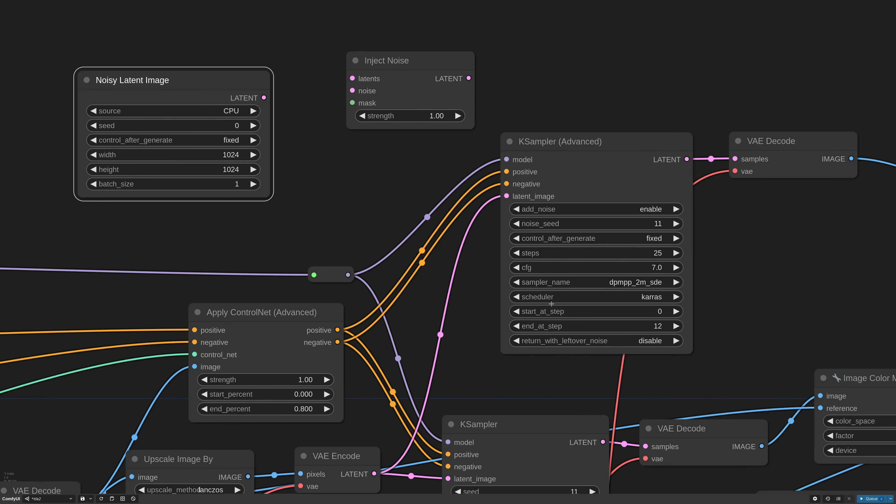
Step: Place Inject Noise above the VAE Decode, connecting the advanced sampler to its latents input and Noisy Latent Image to noise
left_click_drag(766, 241, 627, 267)
scroll(626, 267, "down", 5)
left_click_drag(398, 155, 625, 121)
left_click_drag(577, 215, 596, 131)
left_click_drag(314, 178, 595, 139)
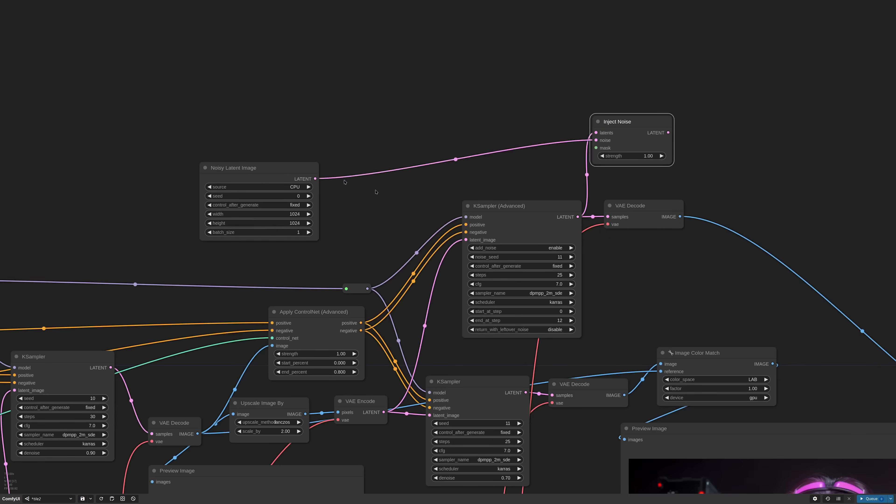
Step: Move the Noisy Latent Image close to Inject Noise and connect Inject Noise's output to the new VAE Decode's samples
left_click_drag(261, 167, 480, 108)
left_click_drag(702, 184, 481, 177)
left_click_drag(405, 115, 385, 210)
Step: Check the second preview, and move its VAE Decode farther right to free space beside the advanced sampler
scroll(489, 268, "down", 4)
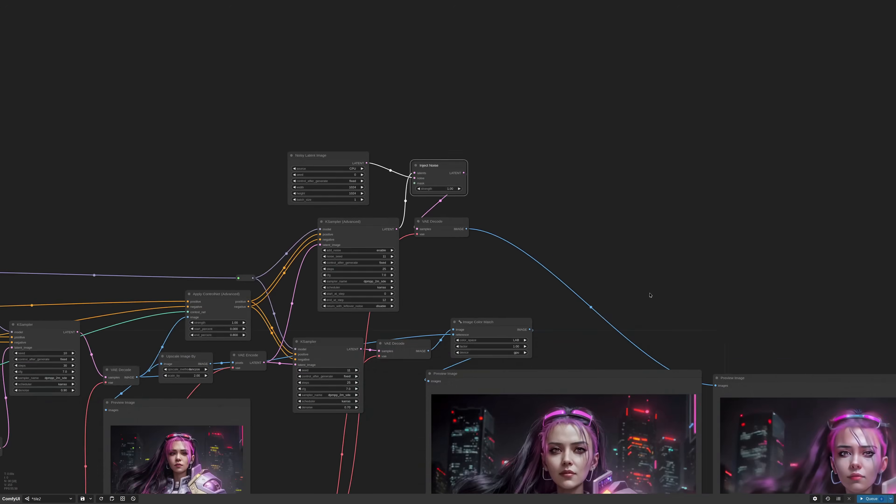
left_click_drag(652, 296, 403, 52)
scroll(679, 388, "up", 4)
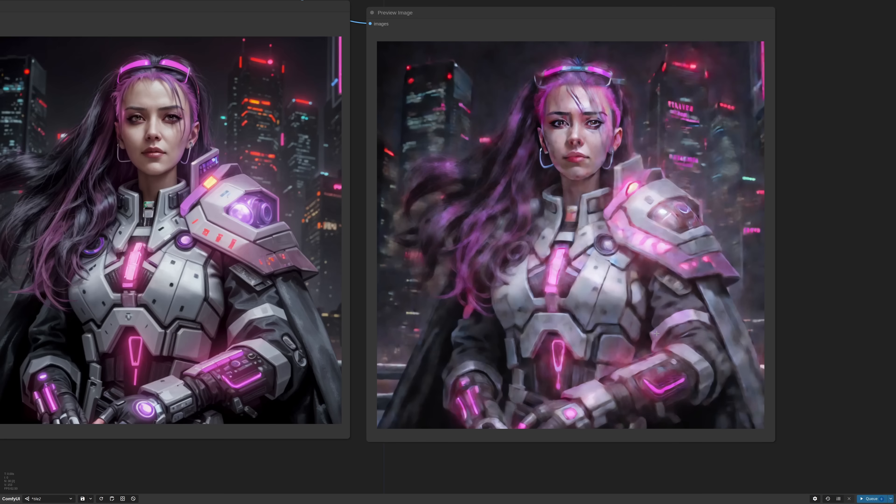
scroll(401, 206, "down", 7)
left_click_drag(242, 42, 583, 197)
scroll(473, 137, "up", 7)
left_click_drag(569, 159, 738, 160)
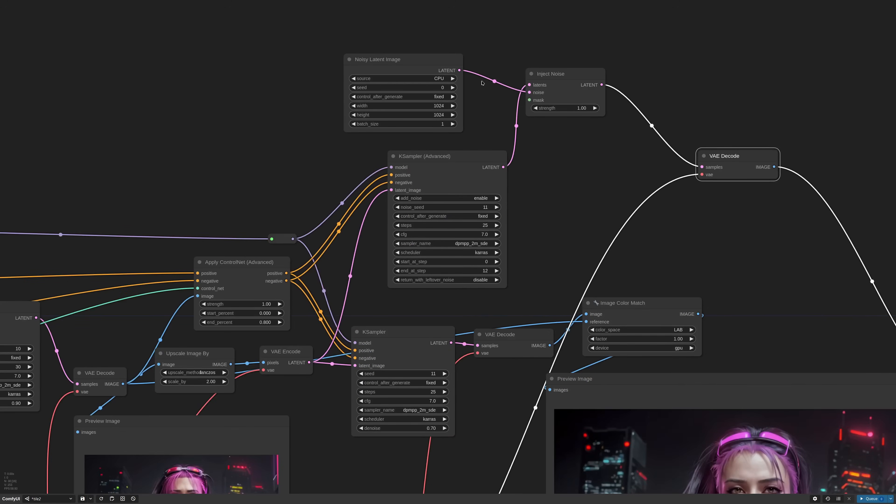
Step: Enable return_with_leftover_noise on the advanced sampler and run the workflow to update the second preview
scroll(485, 270, "up", 1)
scroll(486, 270, "up", 5)
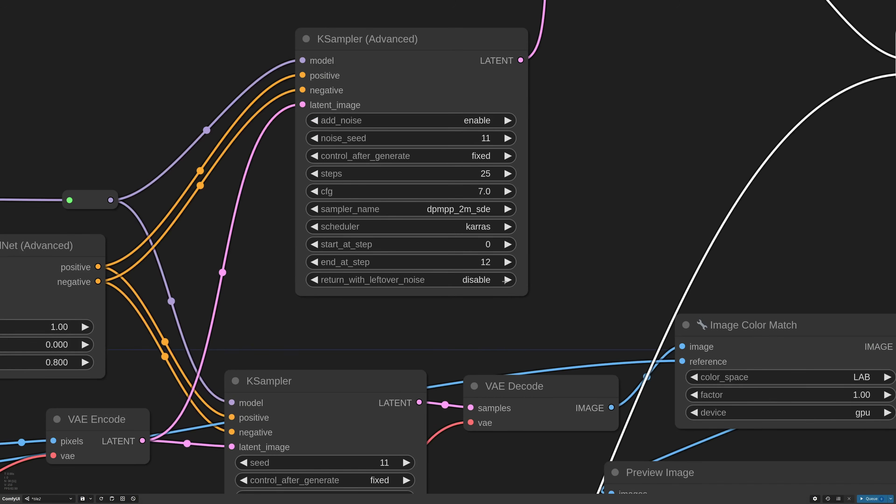
left_click(506, 281)
scroll(614, 269, "down", 14)
left_click_drag(808, 265, 702, 168)
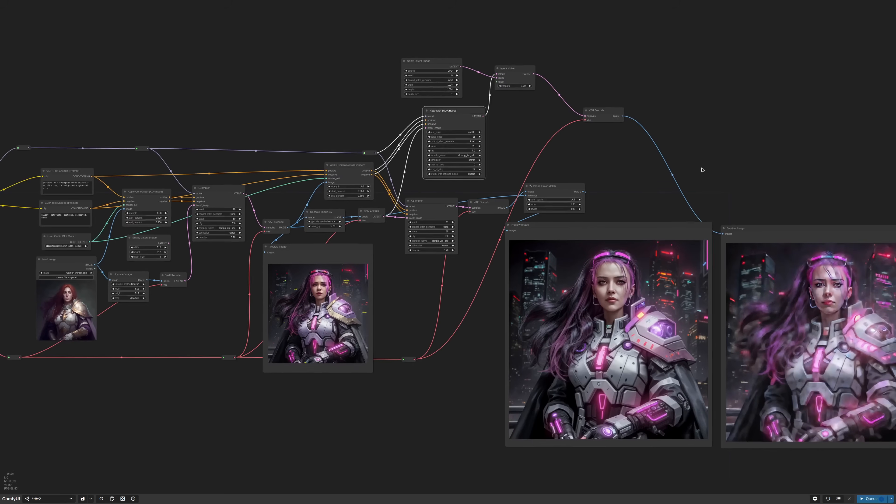
left_click(871, 498)
left_click_drag(836, 470, 711, 443)
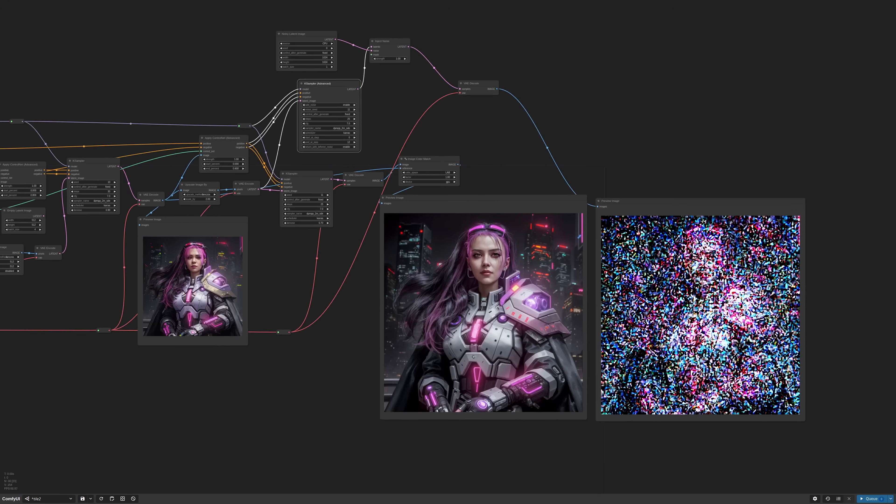
scroll(776, 337, "up", 6)
left_click_drag(852, 352, 836, 322)
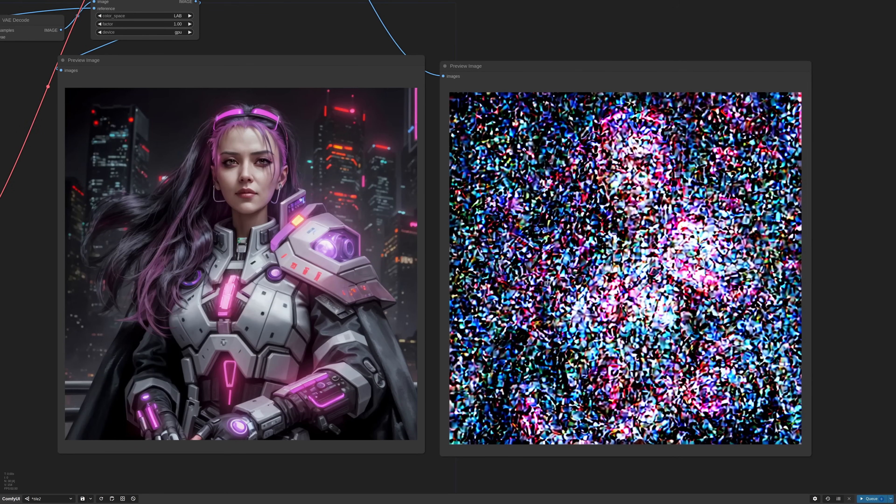
Step: Duplicate the KSampler (Advanced) with its input connections and place the copy beside the original, below Inject Noise
scroll(548, 282, "down", 8)
left_click_drag(324, 106, 398, 171)
scroll(346, 153, "up", 7)
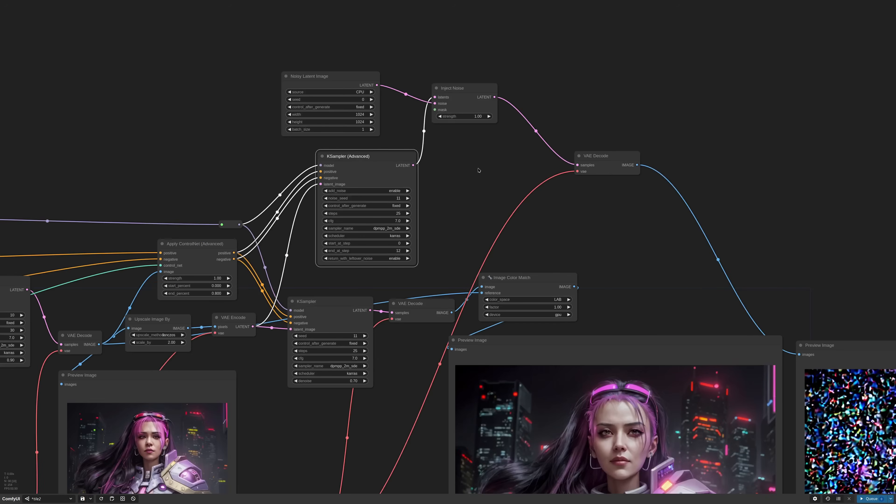
left_click(479, 169)
key("ctrl+shift+v")
left_click_drag(526, 152, 495, 149)
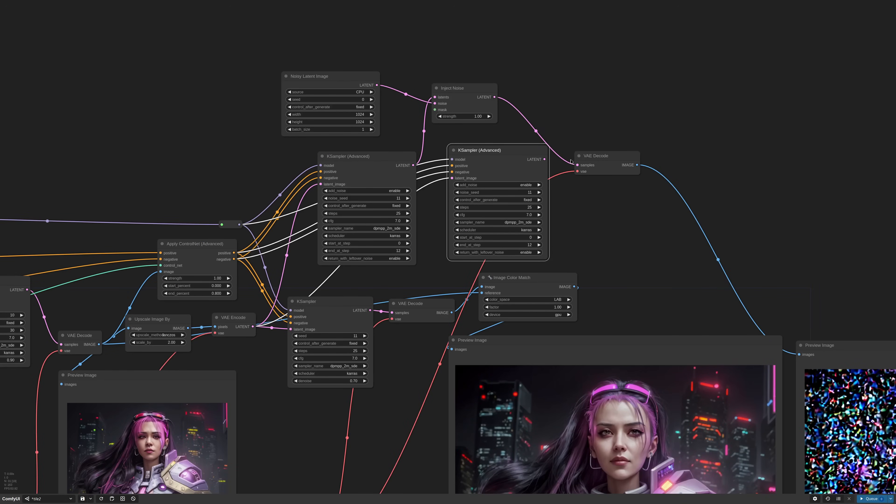
Step: Shift the VAE Decode and duplicated sampler right, and route Inject Noise's latent into the duplicate's latent_image input
left_click_drag(577, 164, 658, 154)
left_click(496, 150)
left_click_drag(496, 150, 566, 143)
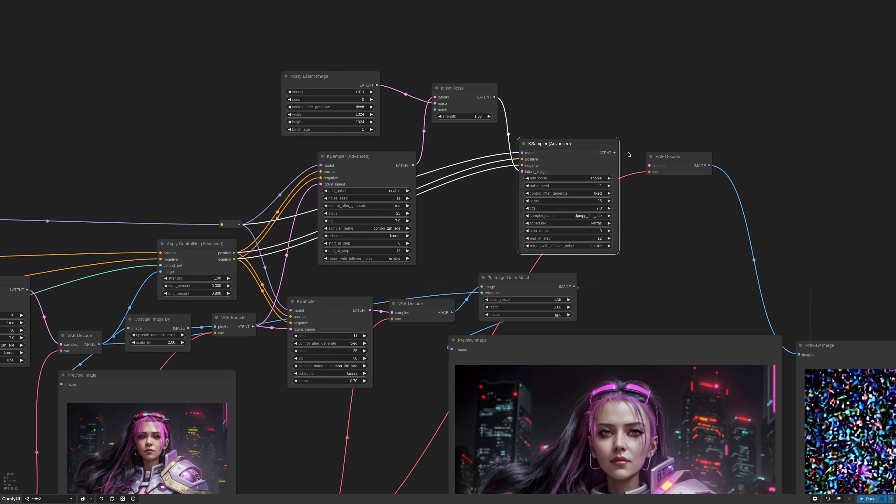
Step: Set the second advanced sampler to start_at_step 12 and end_at_step 100, disabling add_noise and return_with_leftover_noise
scroll(628, 154, "up", 6)
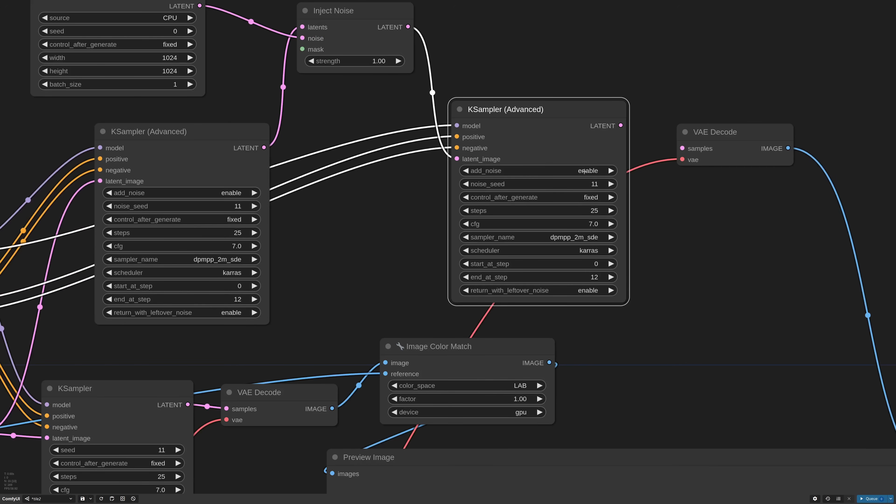
left_click(614, 171)
left_click(463, 289)
left_click(596, 264)
type("12")
key("Return")
left_click(611, 183)
Step: Connect the second advanced sampler's latent output to the VAE Decode and run the workflow
left_click_drag(621, 125, 683, 148)
scroll(755, 303, "down", 10)
left_click_drag(755, 304, 508, 122)
left_click(869, 498)
scroll(808, 410, "up", 3)
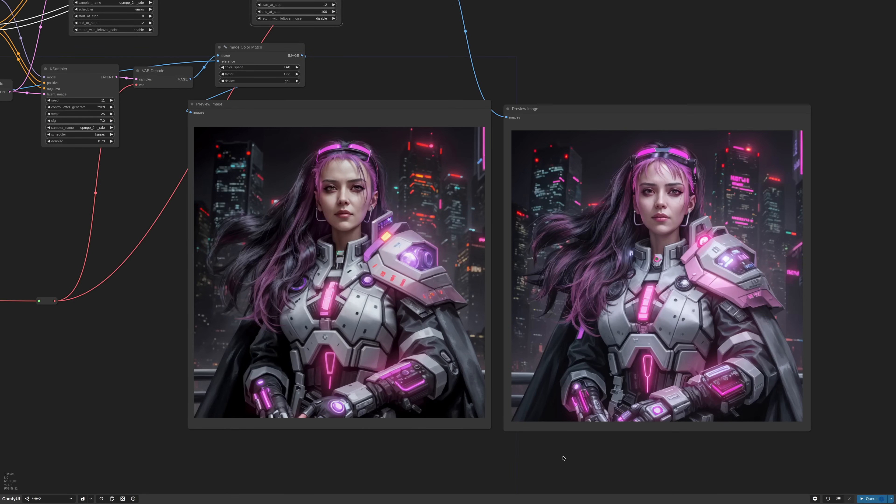
Step: Adjust the noise injection settings and rerun the workflow to compare the two large previews
left_click_drag(338, 44, 548, 223)
scroll(429, 63, "up", 8)
left_click_drag(419, 62, 429, 93)
left_click(433, 132)
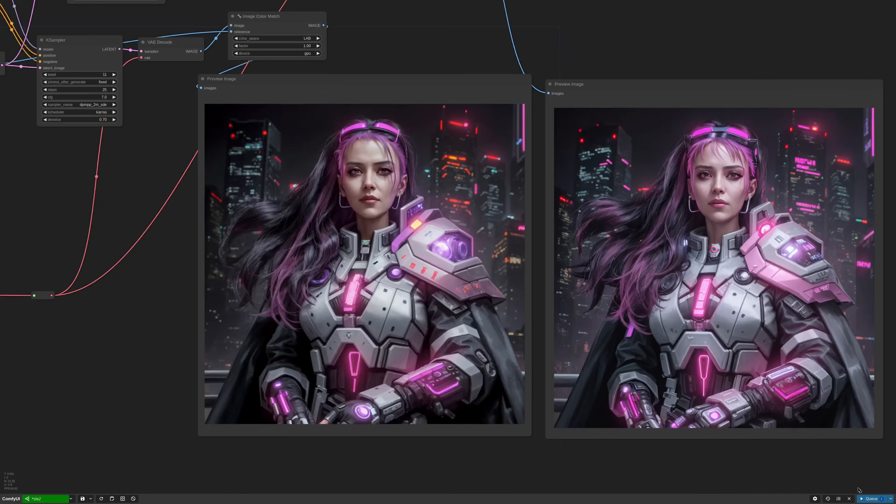
scroll(789, 391, "up", 3)
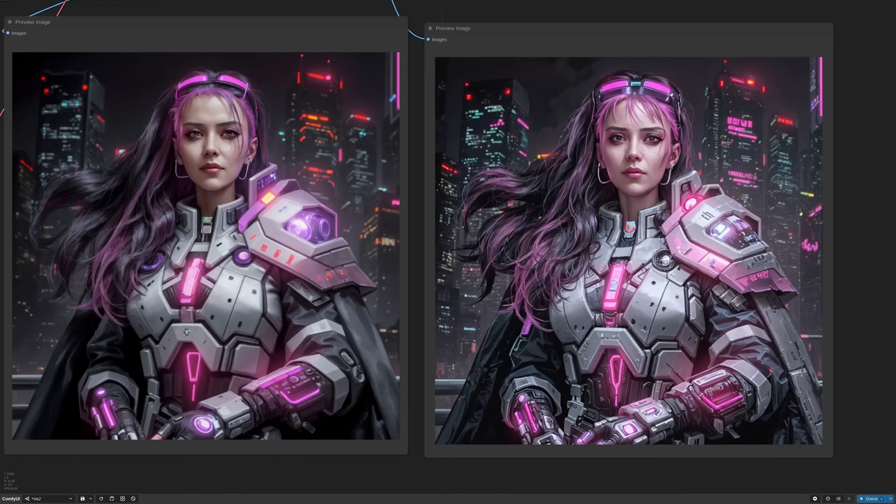
scroll(694, 479, "up", 2)
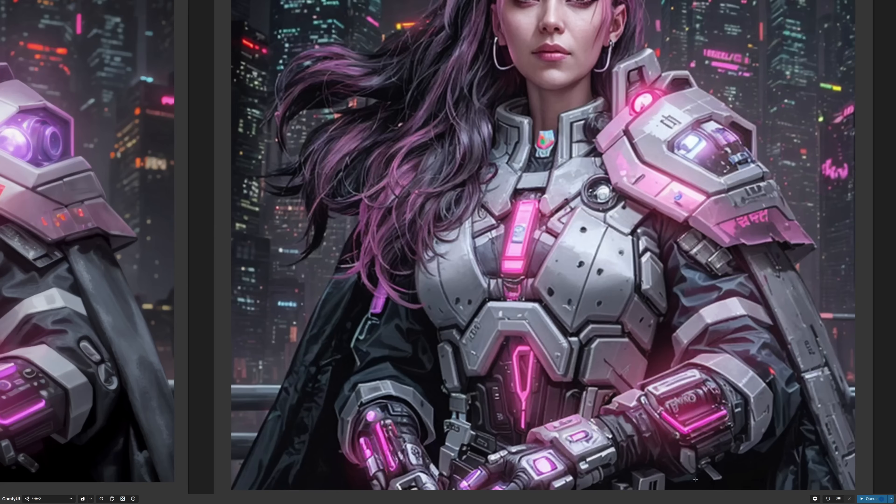
scroll(573, 412, "down", 7)
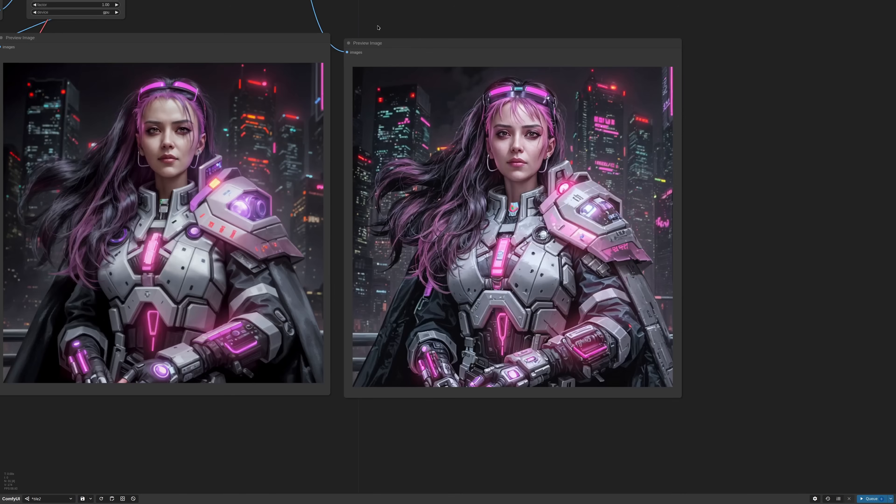
Step: Set the second advanced sampler's start_at_step to 11
left_click_drag(370, 18, 554, 86)
scroll(533, 50, "down", 2)
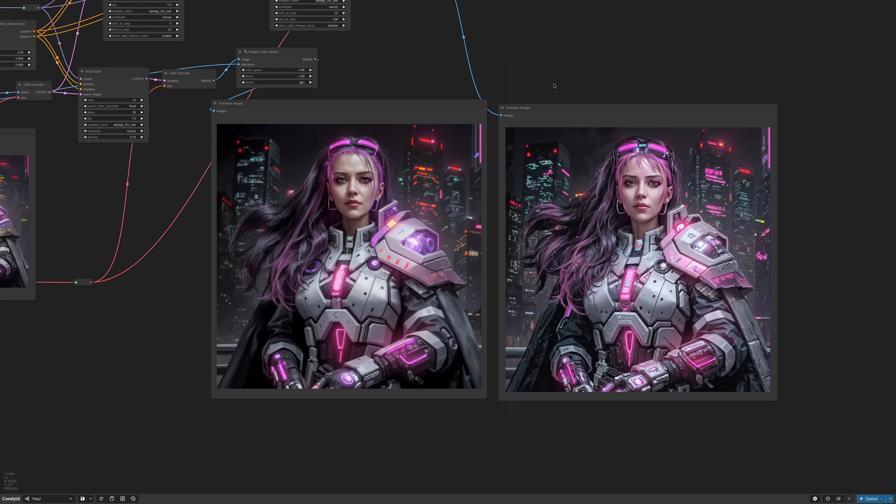
scroll(553, 85, "up", 6)
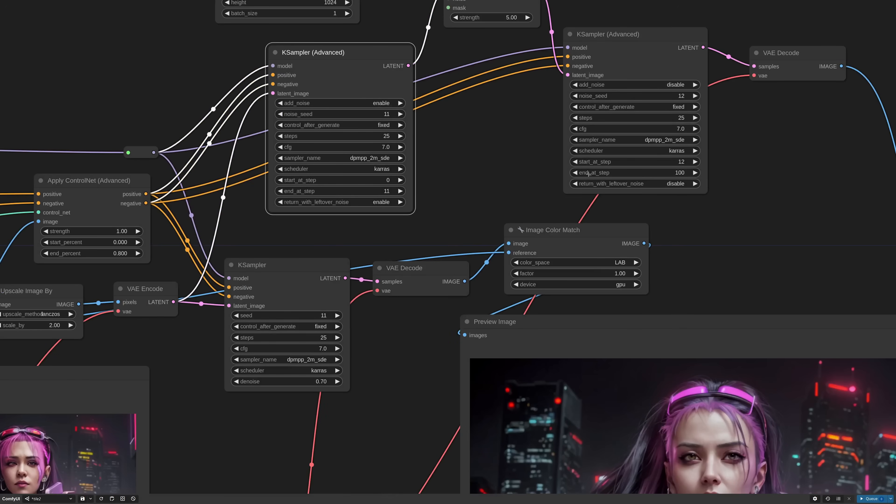
left_click(575, 162)
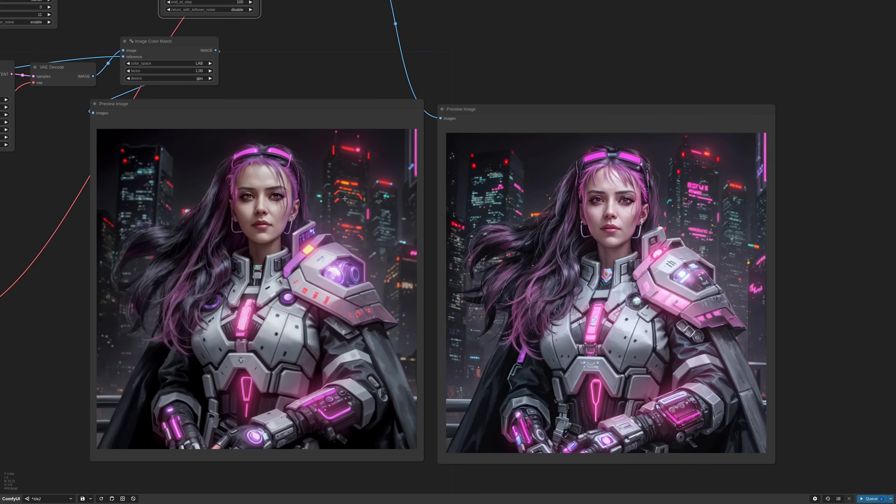
Step: Try noise_seed 13 and then 14 on the second advanced sampler, running the workflow for each
scroll(290, 81, "down", 1)
left_click_drag(287, 45, 296, 103)
scroll(287, 79, "down", 2)
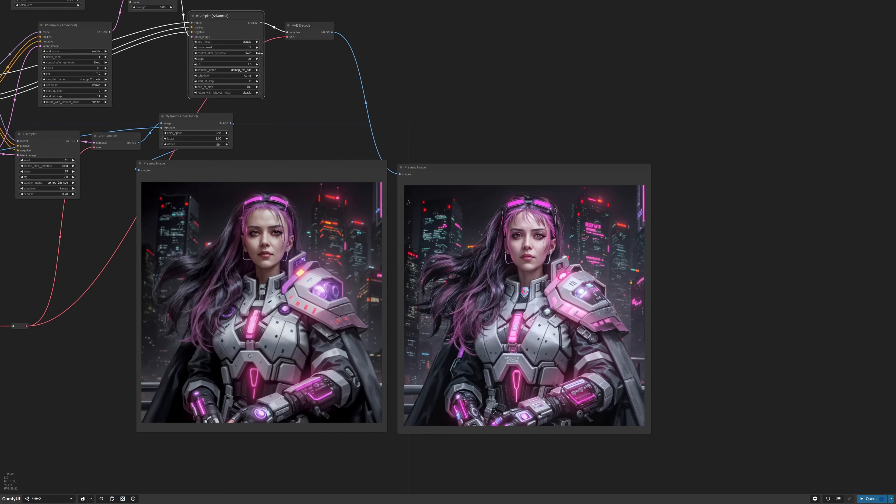
left_click(870, 498)
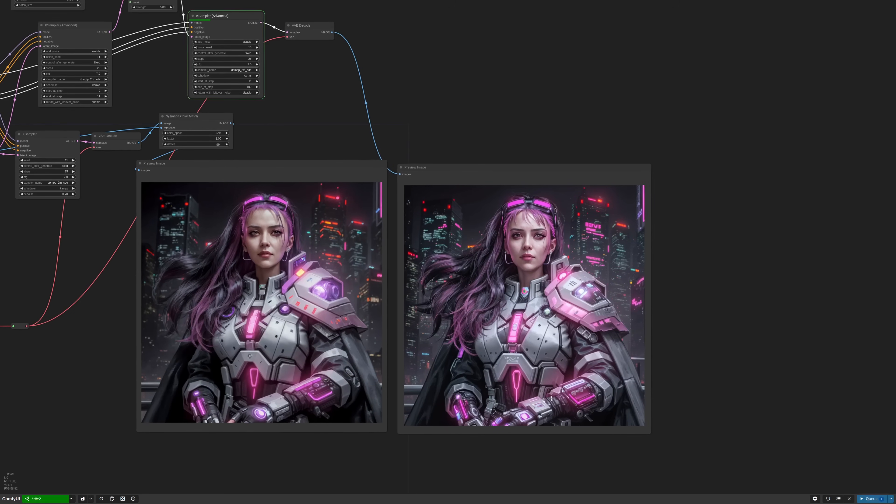
mouse_move(482, 151)
left_mouse_down()
mouse_move(497, 167)
mouse_move(498, 145)
left_mouse_up()
scroll(497, 167, "up", 2)
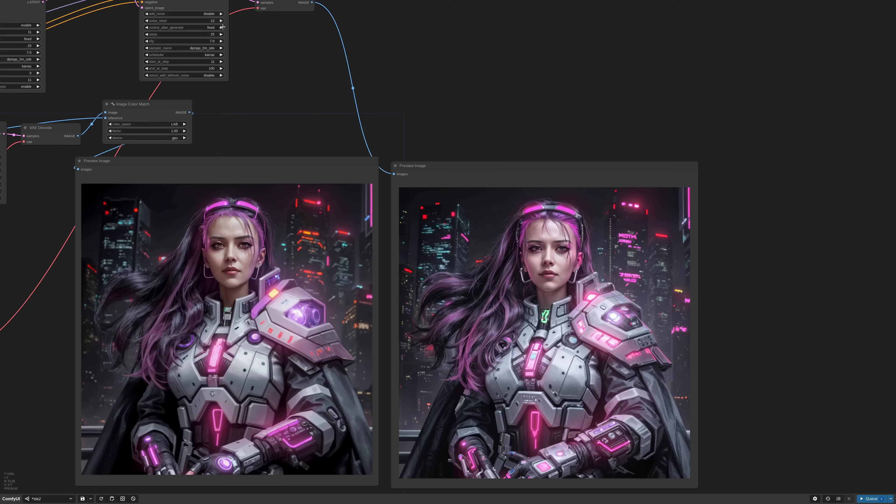
left_click(222, 21)
left_click(866, 499)
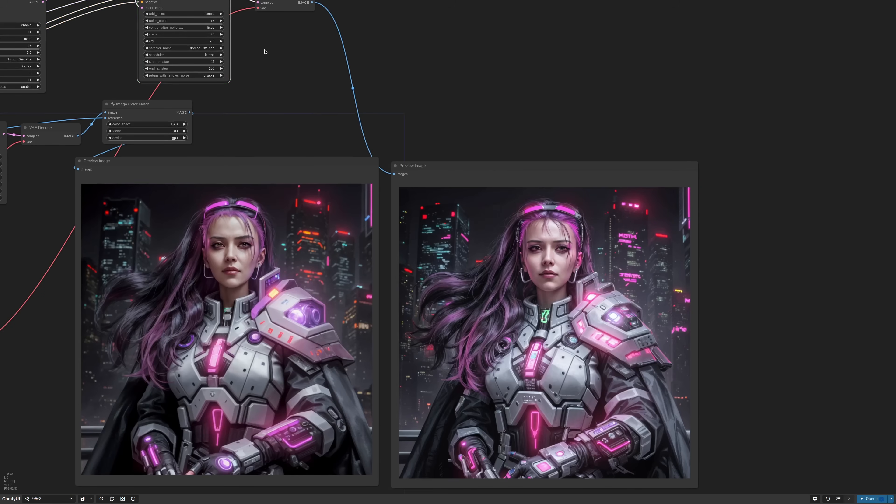
Step: Set the second advanced sampler's noise_seed to 99 and run the workflow
left_click(213, 21)
type("99")
key("Return")
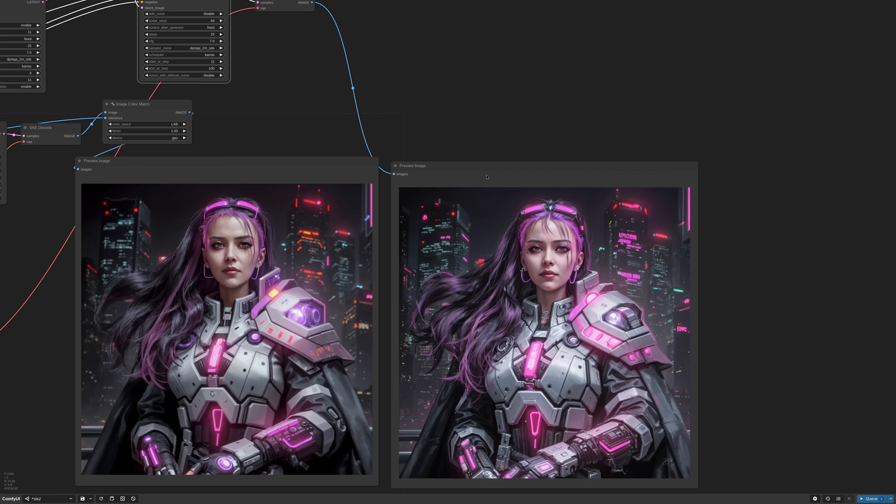
left_click(870, 498)
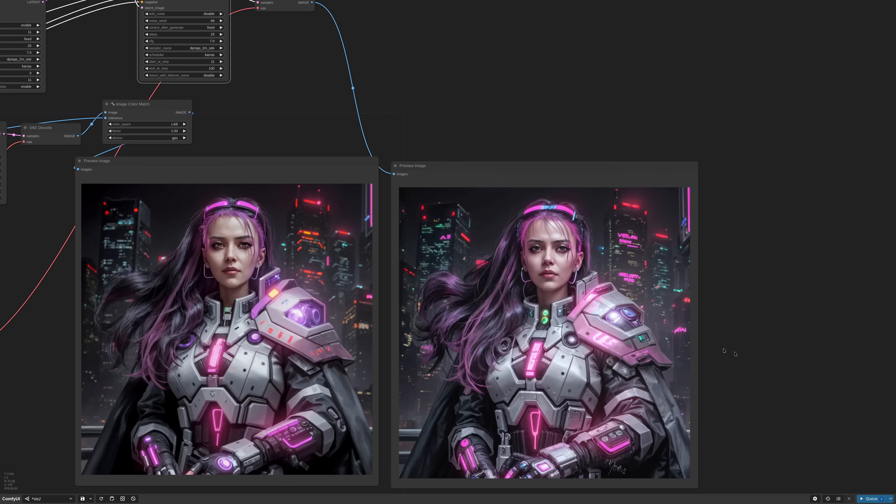
Step: Set the first advanced sampler's end_at_step and the second one's start_at_step both to 12
left_click_drag(270, 82, 622, 242)
scroll(459, 193, "up", 4)
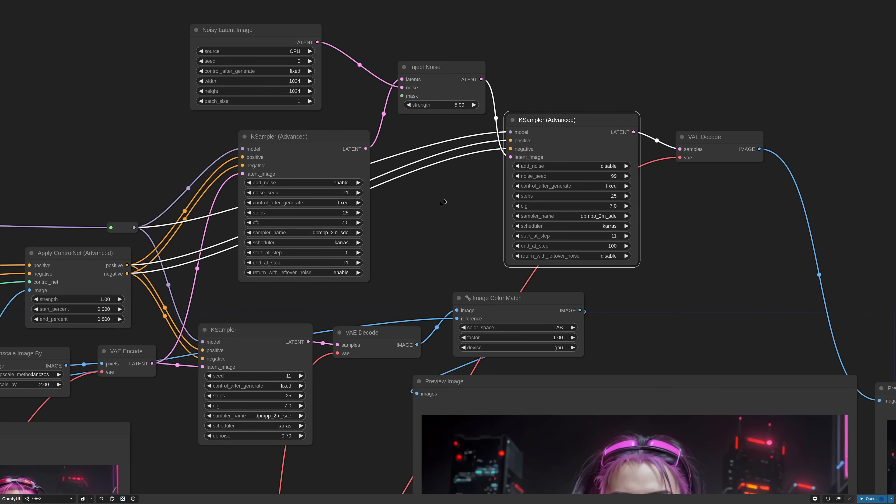
left_click_drag(431, 203, 475, 206)
left_click_drag(384, 138, 384, 134)
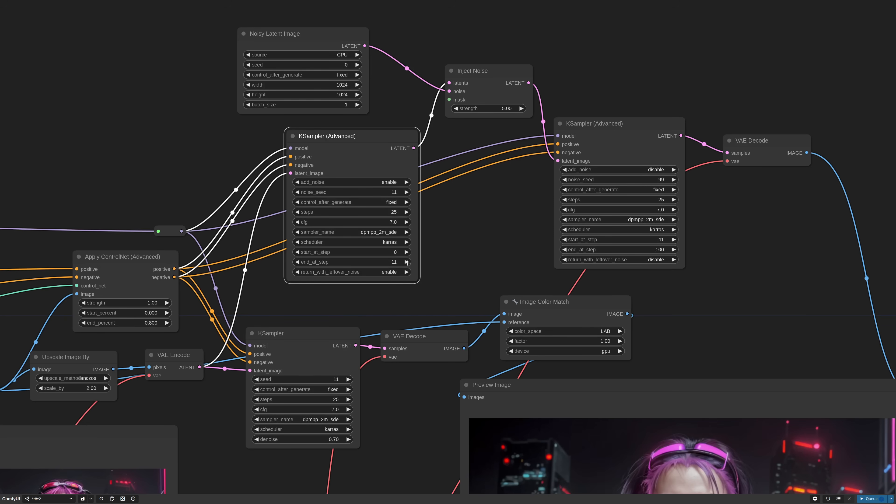
left_click(673, 239)
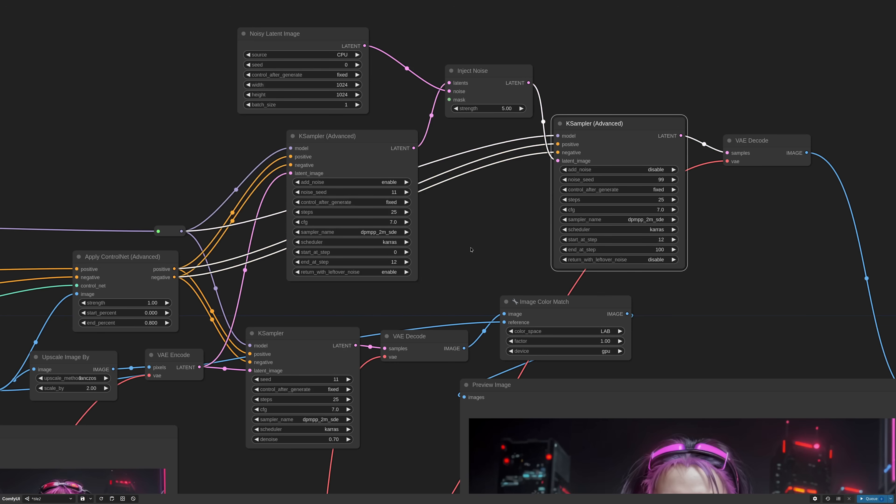
Step: Convert the first advanced sampler's end_at_step and the second one's start_at_step widgets to inputs
right_click(341, 175)
left_click(367, 276)
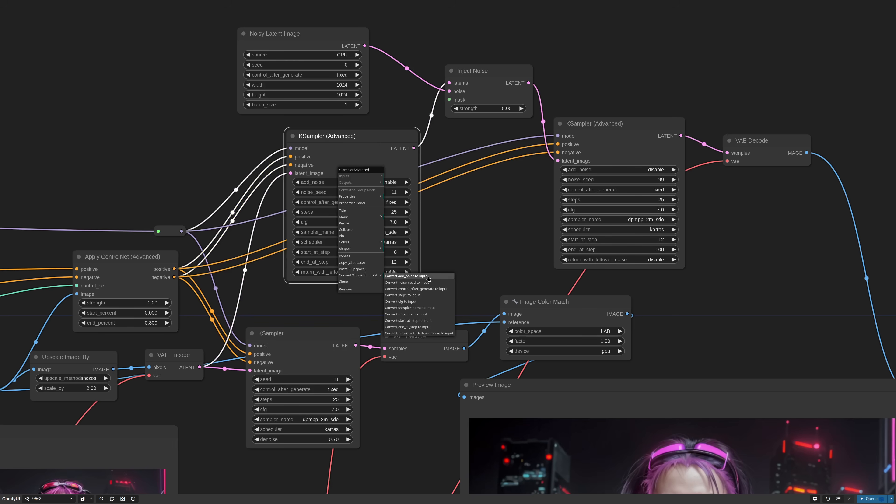
left_click(436, 326)
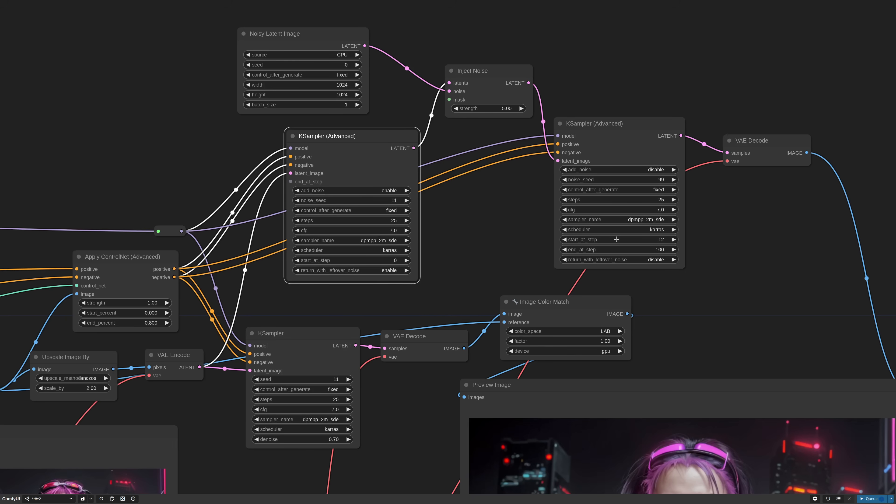
right_click(620, 159)
left_click(639, 252)
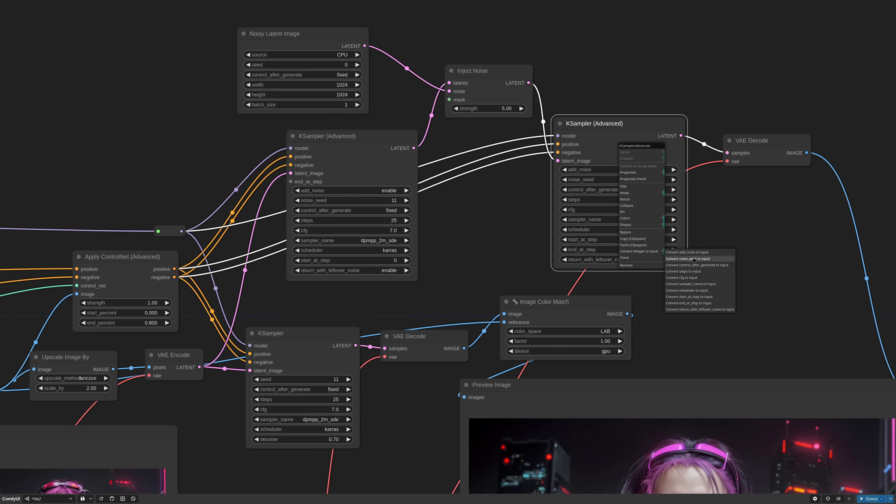
left_click(688, 296)
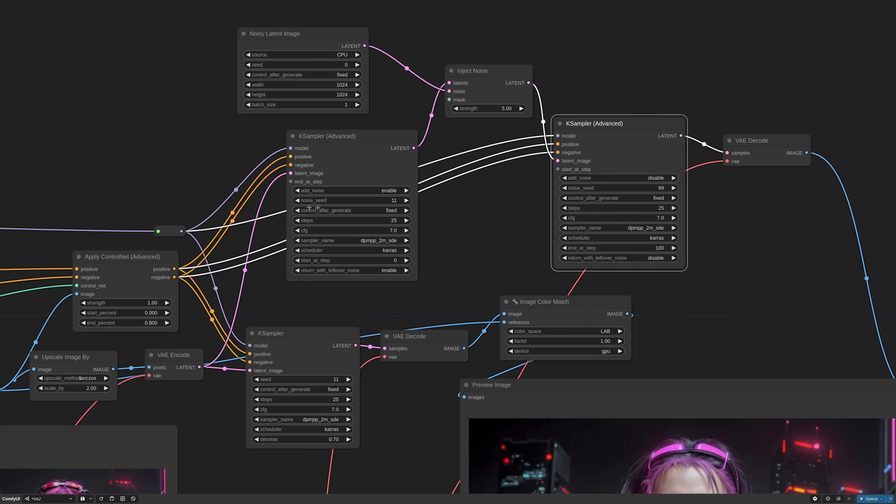
Step: Create a primitive node for the end_at_step input and link it to the second sampler's start_at_step as well
double_click(291, 181)
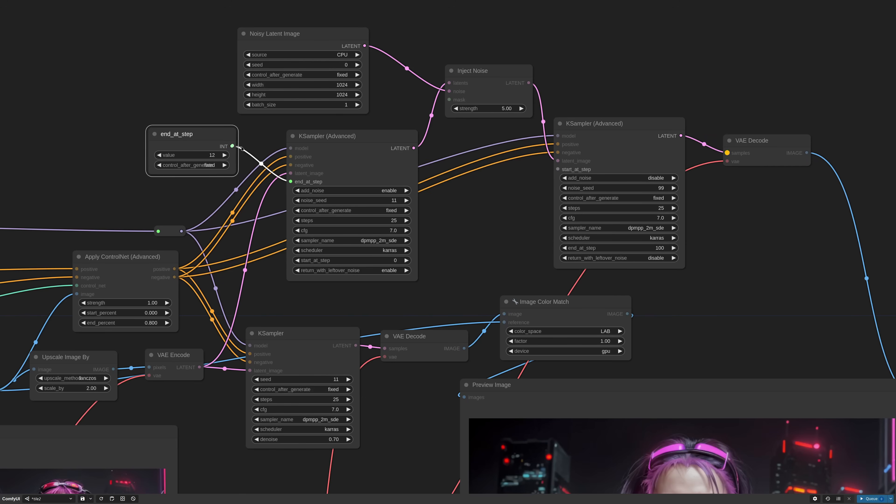
left_click_drag(230, 146, 557, 169)
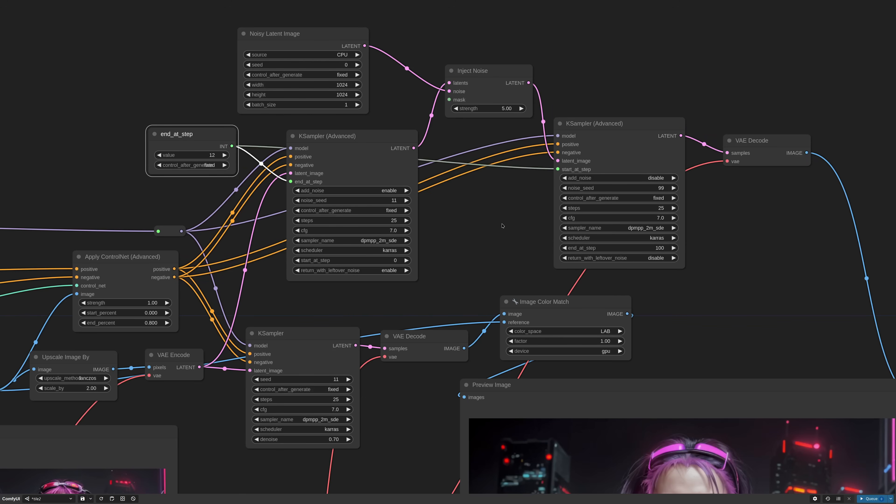
scroll(496, 235, "down", 8)
scroll(655, 338, "up", 4)
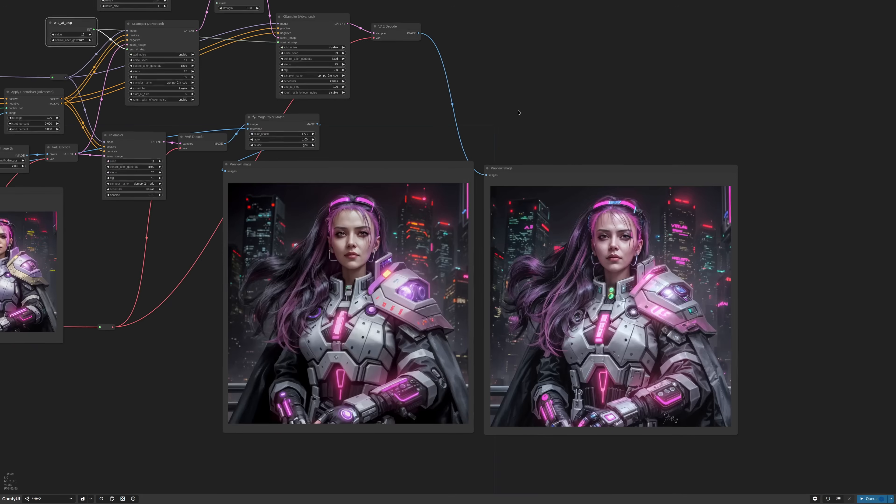
scroll(706, 349, "up", 1)
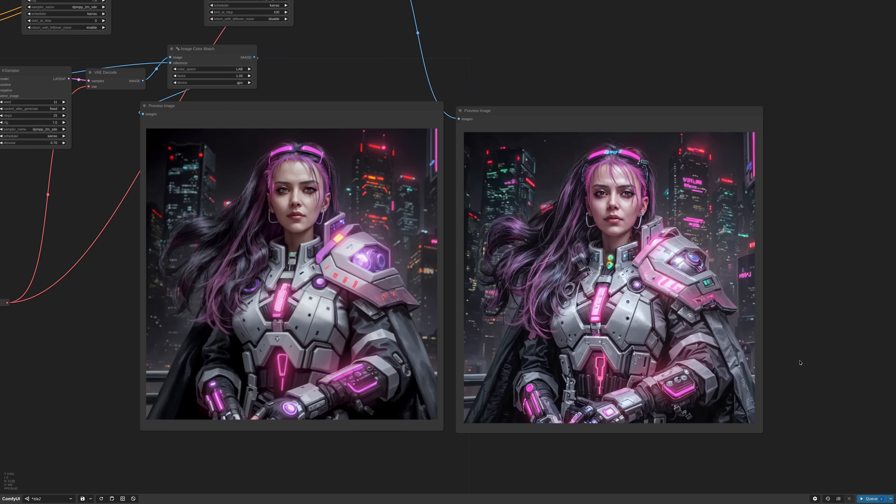
scroll(801, 362, "down", 5)
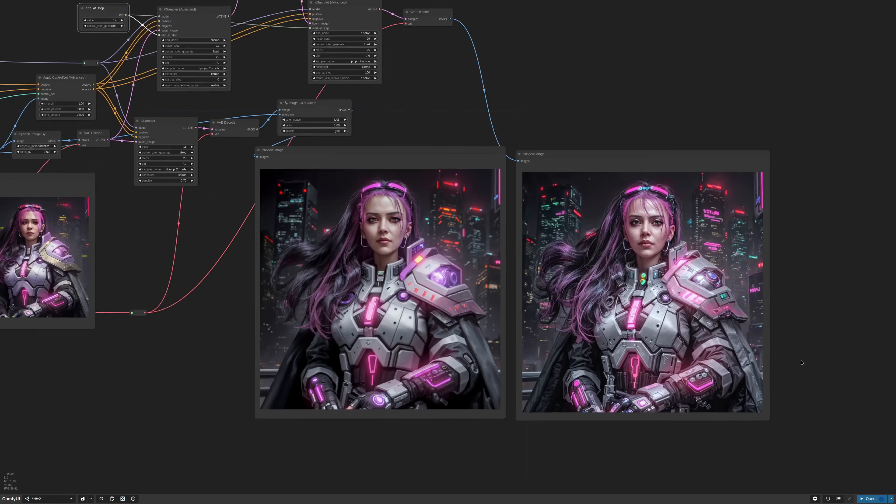
Step: Delete the plain upscale branch: its KSampler, VAE Decode, Image Color Match and Preview Image nodes
left_click_drag(508, 156, 620, 192)
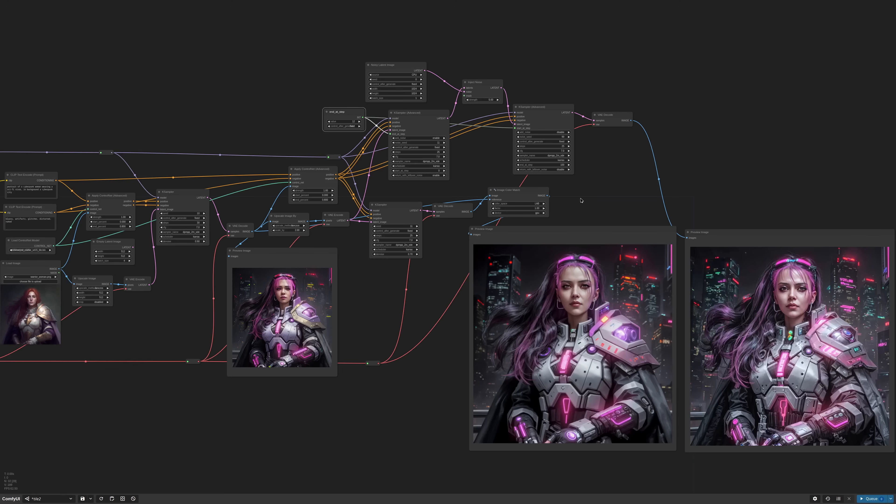
left_click_drag(592, 196, 402, 312)
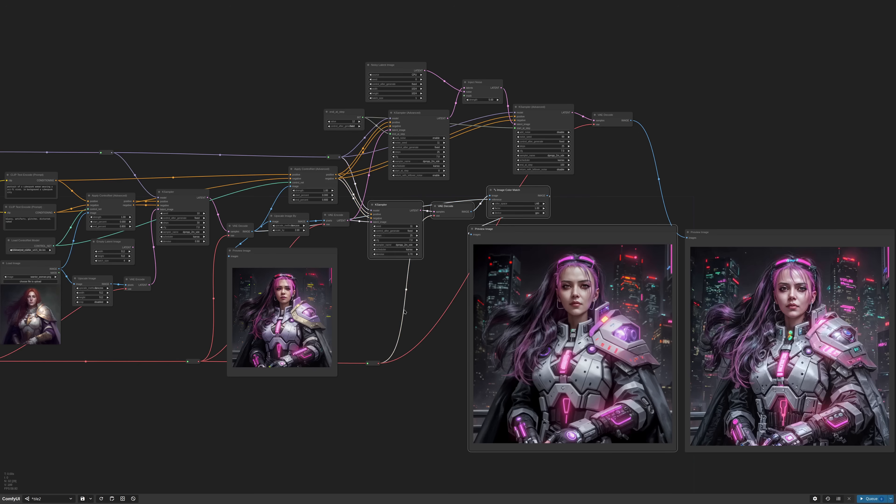
key("Delete")
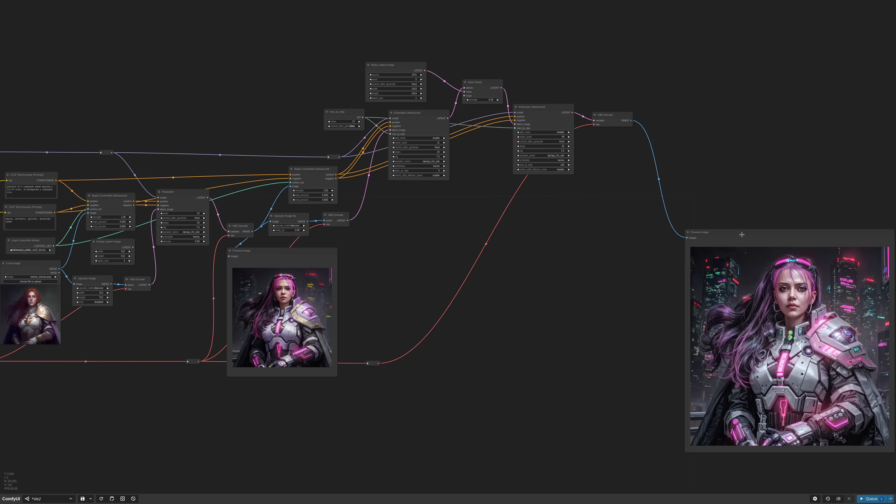
Step: Move the remaining large Preview Image below the final VAE Decode and add an Image Color Match node fed by that decode
left_click_drag(740, 234, 649, 146)
left_click_drag(657, 130, 609, 183)
double_click(614, 185)
type("colorm")
key("Return")
Step: Use the first-stage VAE Decode image as the color match reference, send the matched image to the large preview, and run the workflow
left_click_drag(206, 304, 609, 187)
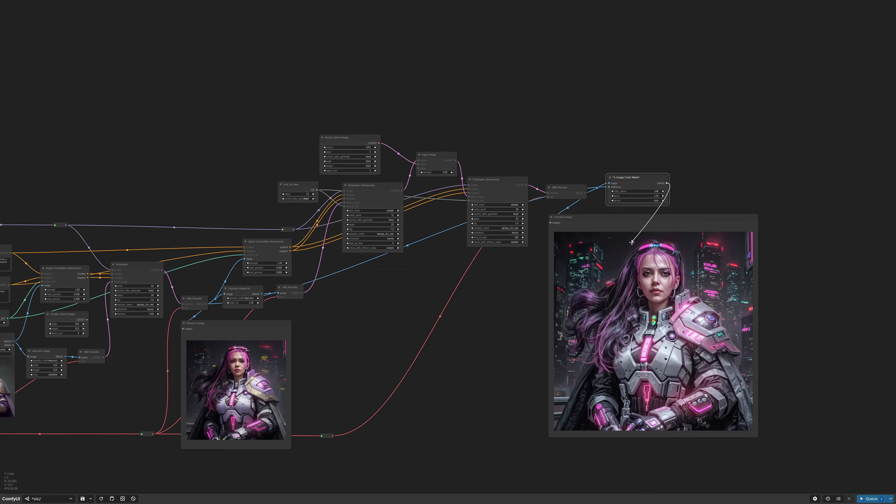
left_click_drag(666, 183, 644, 248)
left_click(869, 499)
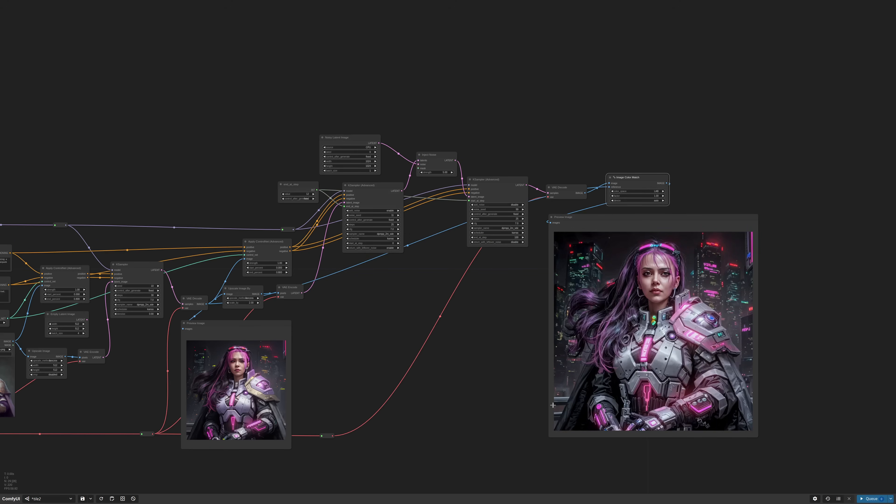
left_click_drag(138, 349, 275, 318)
left_click(210, 284)
key("Delete")
left_click_drag(490, 275, 247, 259)
scroll(247, 259, "down", 2)
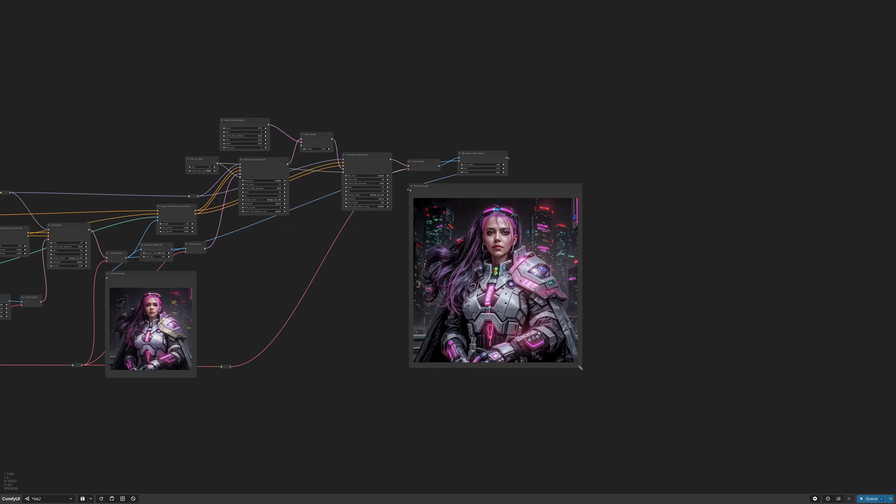
scroll(581, 205, "up", 6)
double_click(515, 138)
type("image crop")
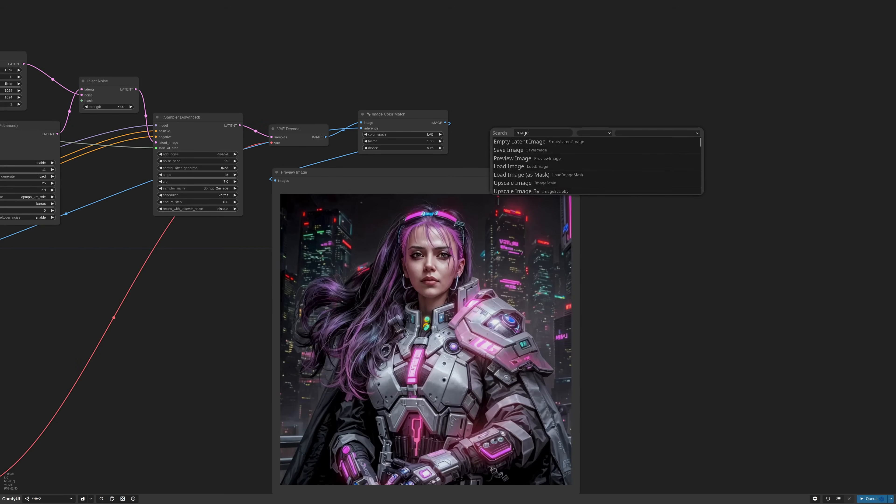
key("Return")
scroll(593, 128, "up", 3)
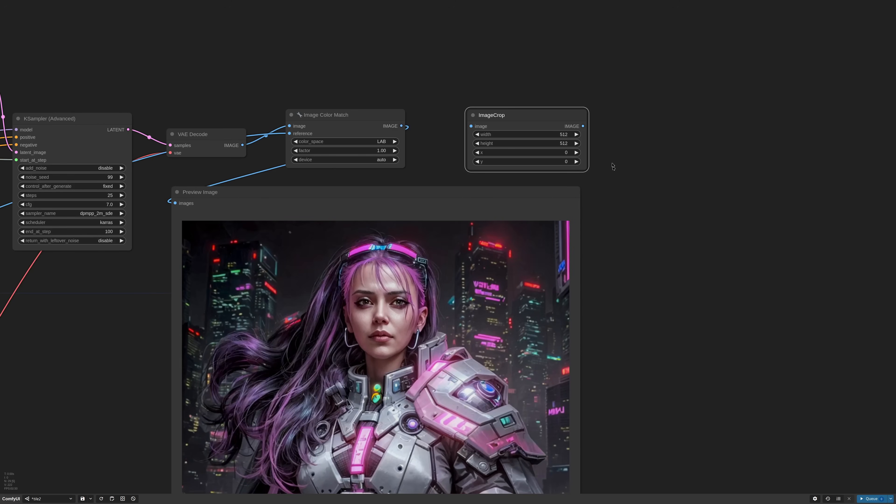
key("Delete")
Step: Add an Image Tile node and place it beside Image Color Match, above the large preview
double_click(476, 110)
type("image tile")
key("Return")
left_click_drag(594, 145, 555, 146)
left_click_drag(528, 102, 532, 105)
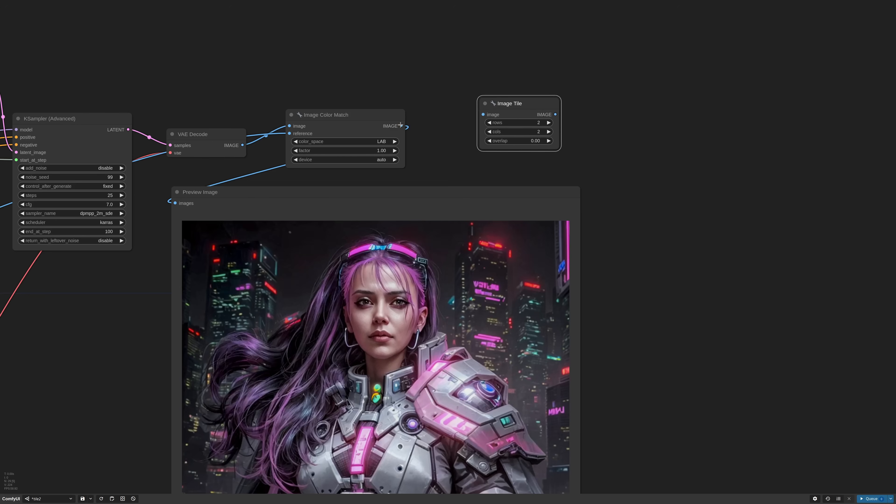
Step: Feed the color-matched image into Image Tile, connect the tiles to the large Preview Image, and run the workflow
left_click_drag(401, 126, 483, 115)
left_click_drag(555, 114, 563, 252)
scroll(572, 254, "down", 5)
left_click(884, 500)
left_click_drag(627, 286, 647, 222)
left_click(582, 152)
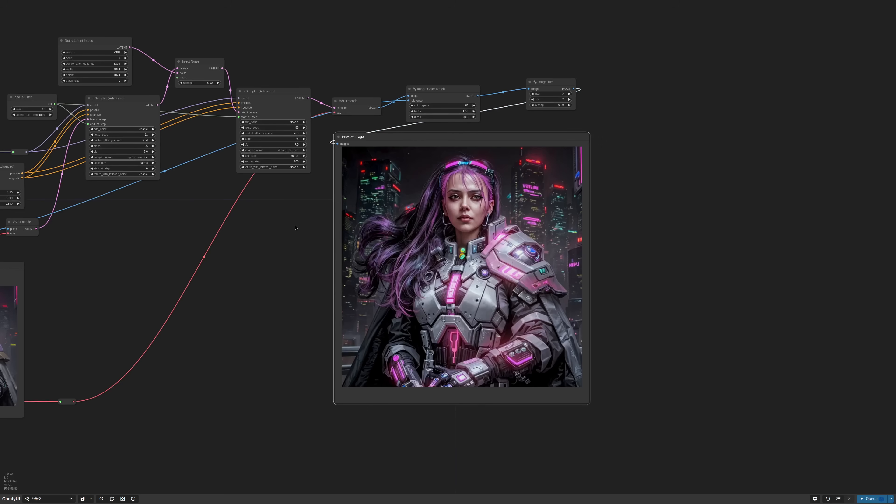
Step: Open a tile in the large preview and step through the tiles one by one
scroll(295, 226, "up", 2)
left_click(440, 222)
key("Right")
key("Right")
key("Right")
key("Right")
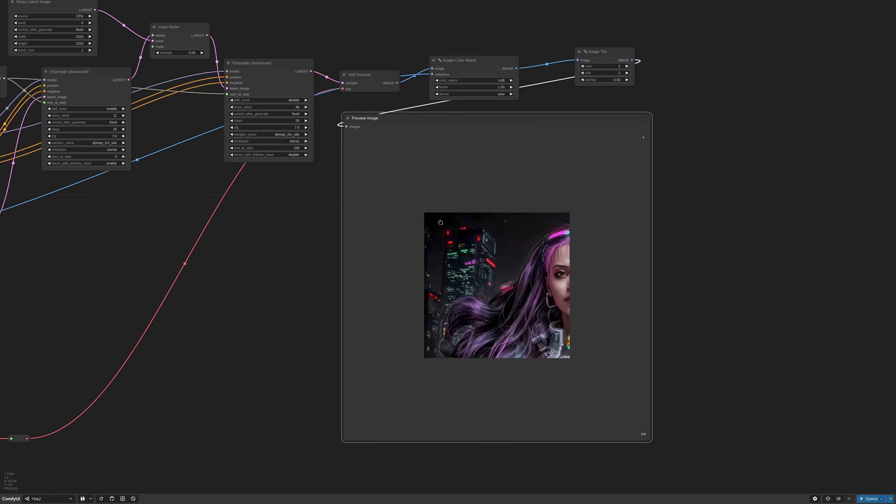
Step: Set the Image Tile overlap to 0.25 and rerun the workflow
scroll(557, 213, "up", 2)
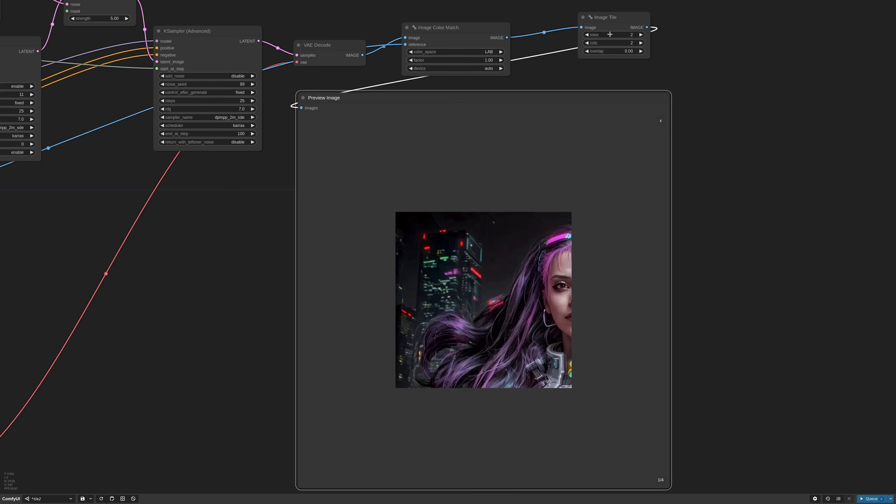
left_click(609, 63)
type("0.2")
key("Return")
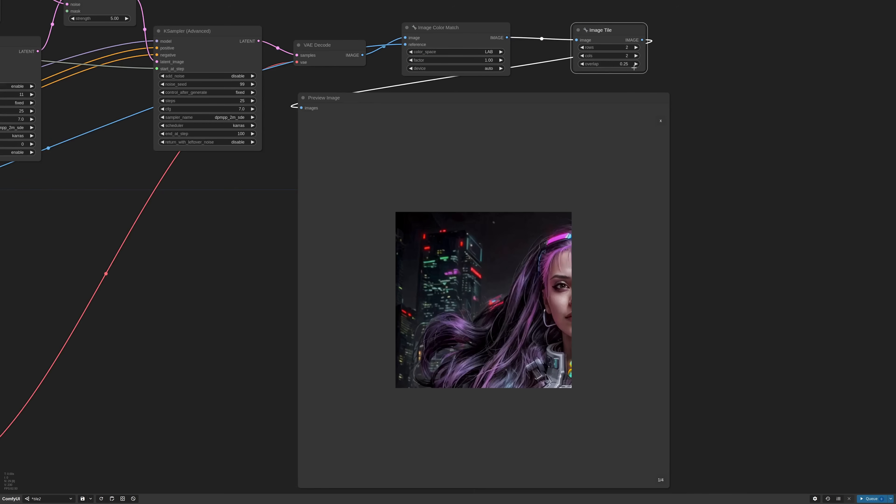
key("ctrl+Return")
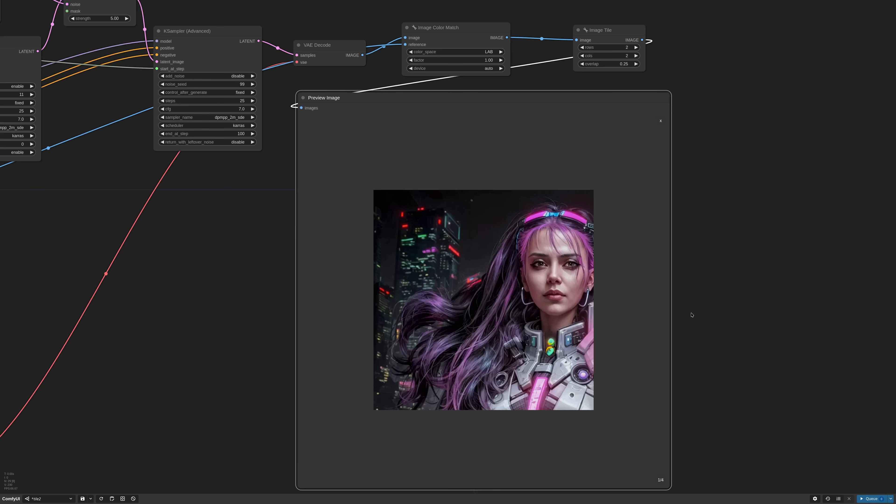
Step: Add a Depth Anything V2 - Relative node above Image Color Match and set its resolution to 1024
scroll(691, 315, "down", 6)
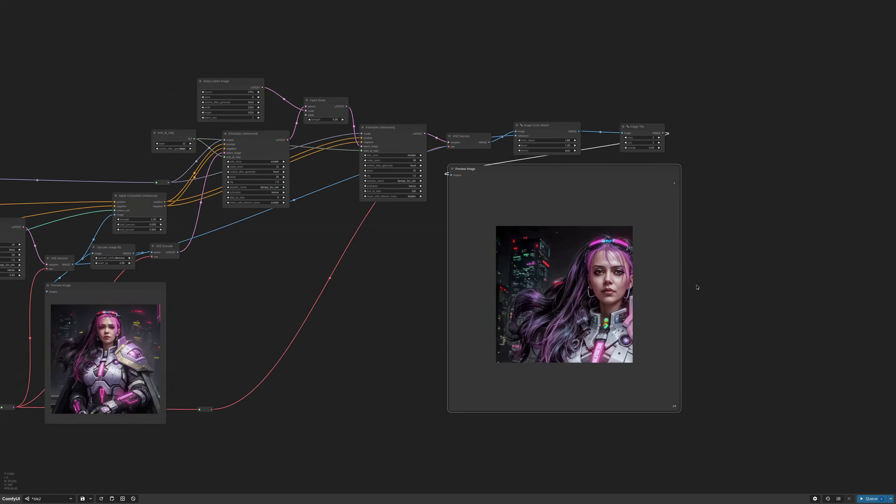
double_click(538, 166)
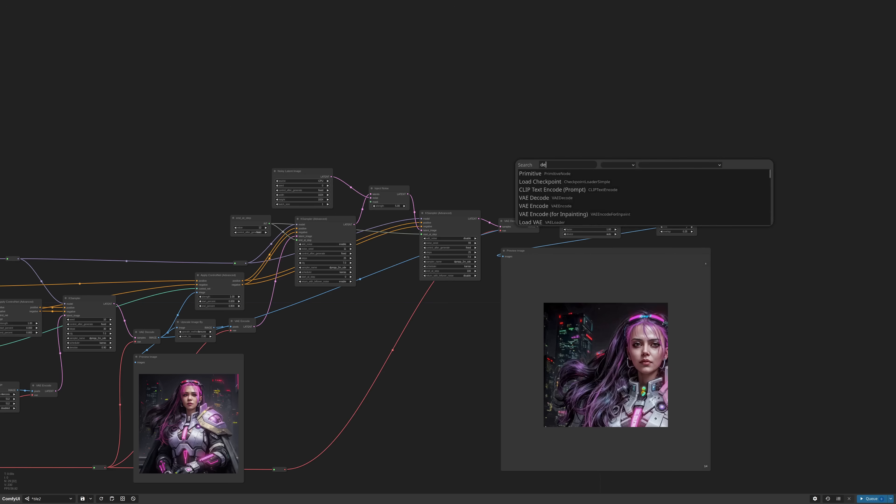
type("depth")
key("Return")
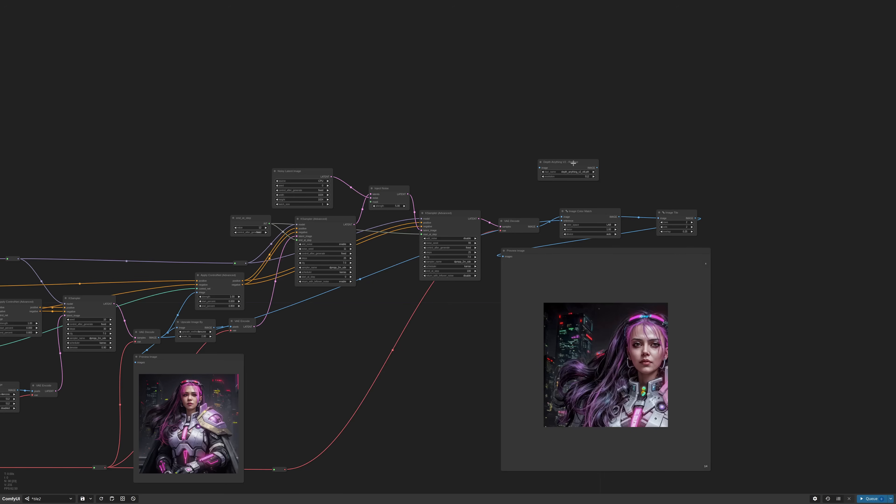
scroll(595, 172, "up", 9)
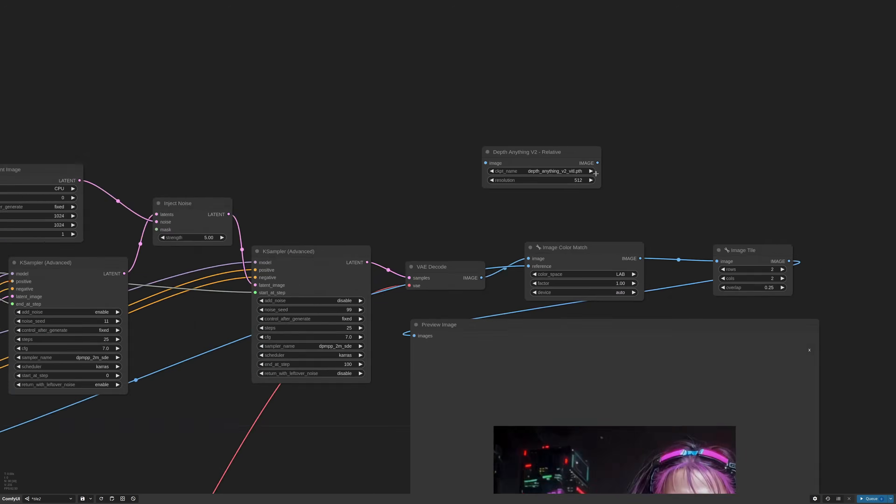
left_click(574, 182)
key("Return")
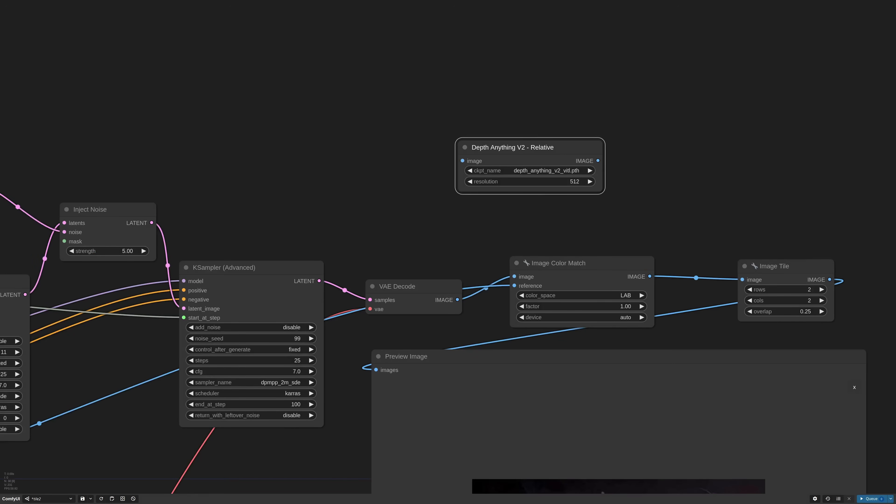
Step: Feed the last VAE Decode image into Depth Anything V2, attach a new Preview Image to its output, and run the workflow
left_click_drag(417, 283, 449, 173)
scroll(436, 269, "down", 2)
left_click_drag(561, 173, 565, 82)
left_click(579, 135)
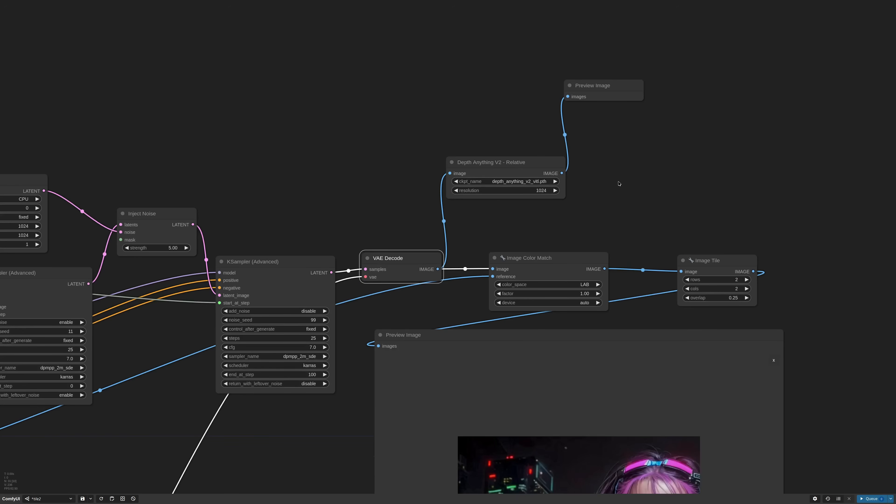
scroll(619, 183, "down", 6)
key("ctrl+Return")
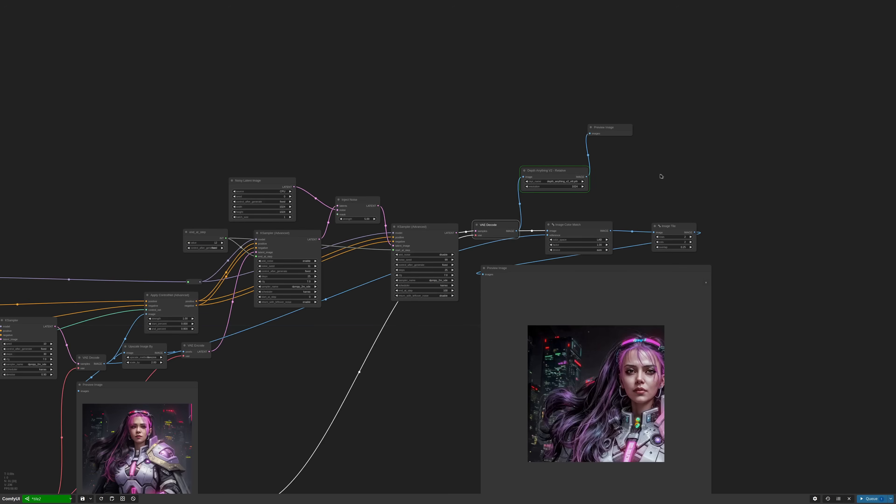
Step: Move the depth preview aside, shrink and reposition the tile preview, and bring Image Color Match and Image Tile closer to VAE Decode
left_click_drag(660, 174, 542, 179)
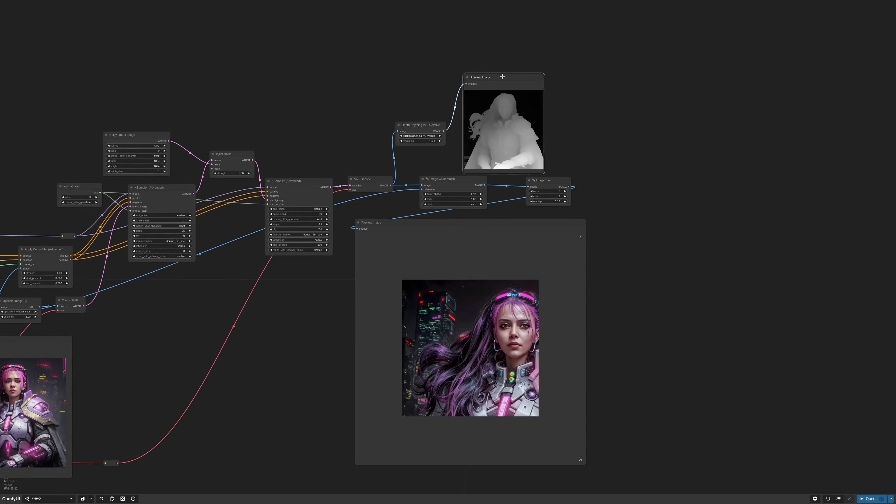
left_click_drag(501, 81, 532, 70)
left_click(579, 236)
left_click_drag(584, 463, 493, 366)
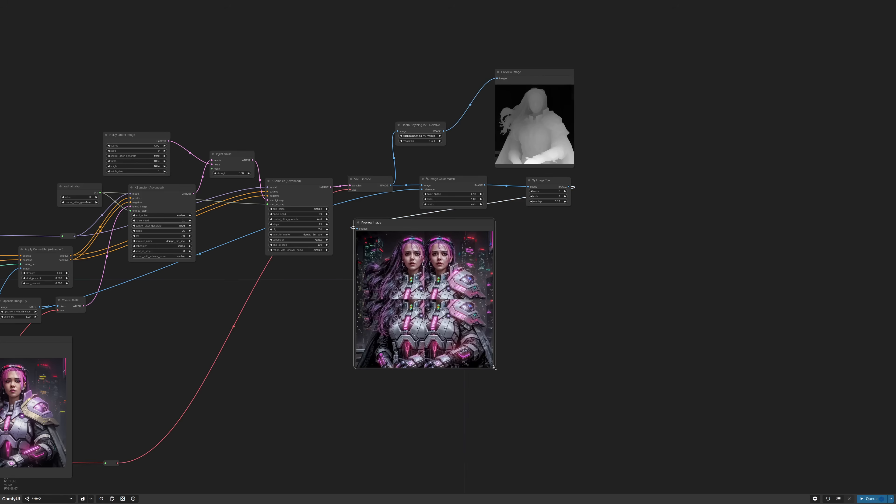
left_click_drag(445, 222, 525, 230)
left_click_drag(449, 179, 437, 177)
left_click_drag(540, 181, 502, 179)
left_click_drag(437, 177, 437, 178)
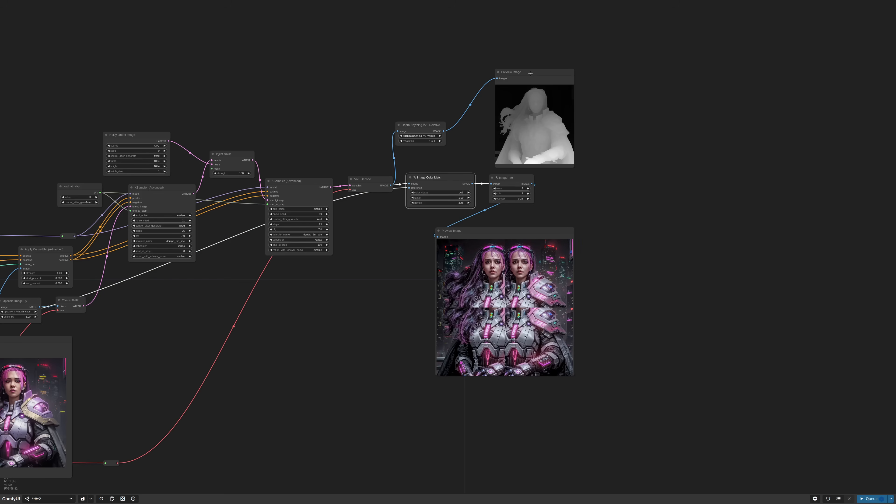
Step: Duplicate Image Tile above the original, insert it between Depth Anything V2 and the depth preview, and run the workflow
scroll(530, 85, "up", 6)
left_click_drag(528, 63, 528, 18)
left_click_drag(492, 248, 492, 183, "alt")
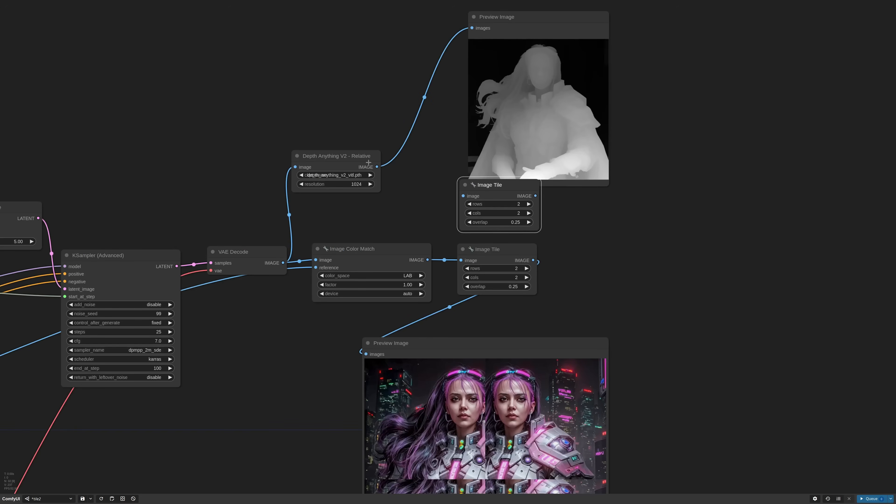
left_click_drag(376, 167, 463, 195)
left_click_drag(536, 196, 547, 127)
key("ctrl+Return")
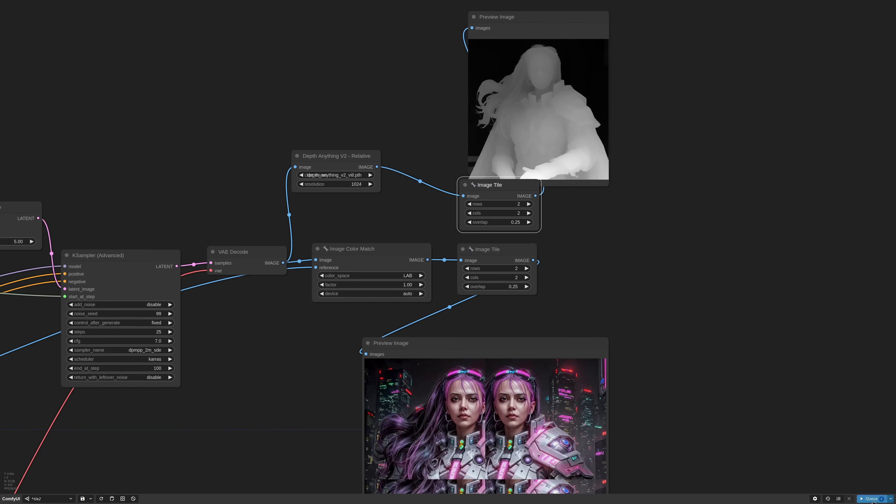
Step: Shrink the color tile preview further and align both previews above and below the two Image Tile nodes
left_click(600, 42)
scroll(687, 137, "down", 2)
left_click_drag(687, 137, 680, 147)
scroll(600, 131, "down", 4)
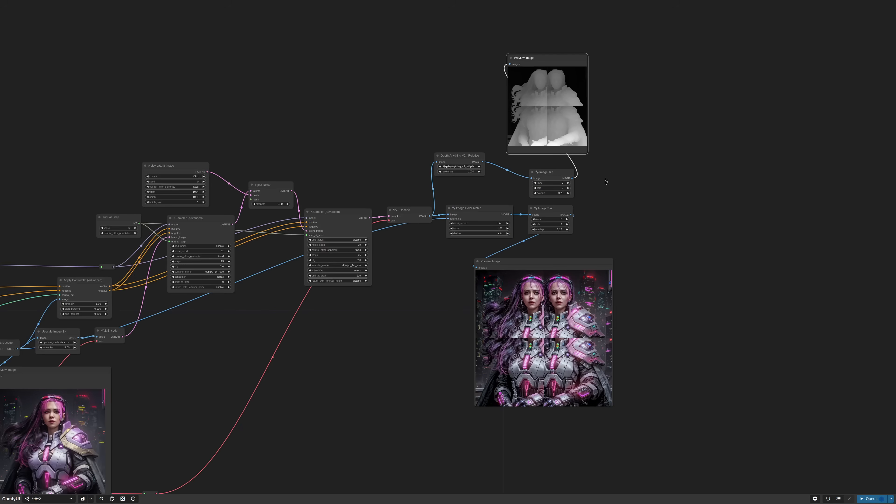
left_click_drag(612, 405, 565, 356)
left_click_drag(501, 261, 525, 251)
left_click_drag(580, 79, 569, 79)
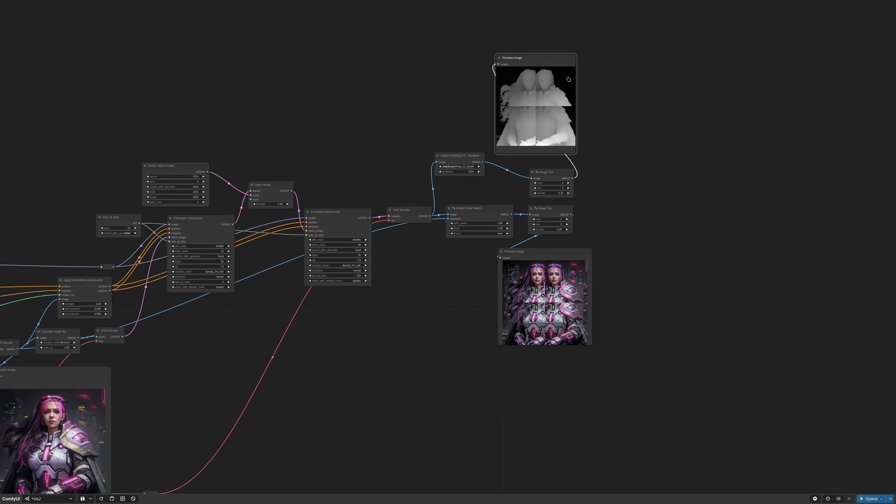
Step: Add an ImageFromBatch node beyond the depth Image Tile and place a duplicate of it beneath
left_click_drag(639, 183, 509, 192)
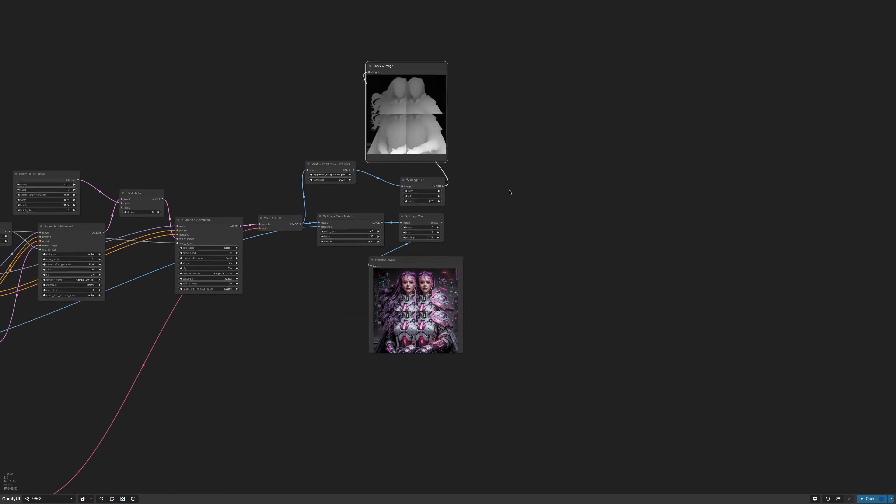
scroll(508, 191, "up", 8)
double_click(483, 188)
type("imagefrom")
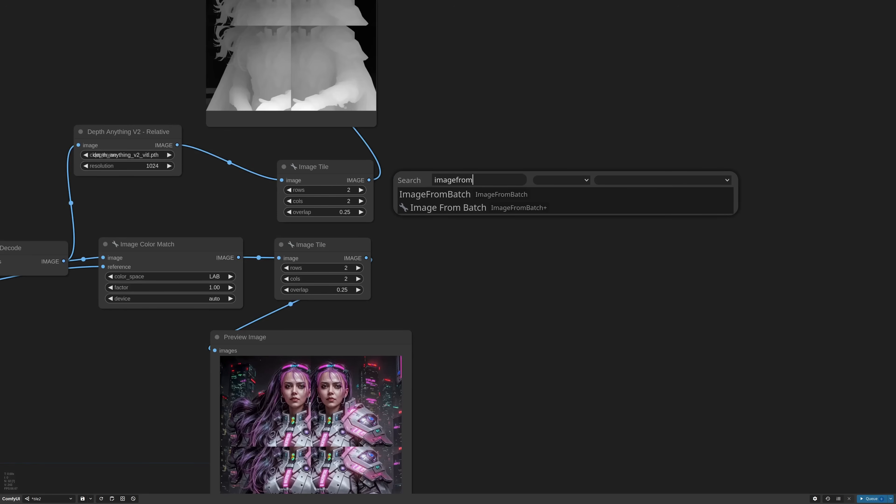
key("Return")
left_click_drag(622, 220, 574, 219)
left_click_drag(525, 177, 519, 240)
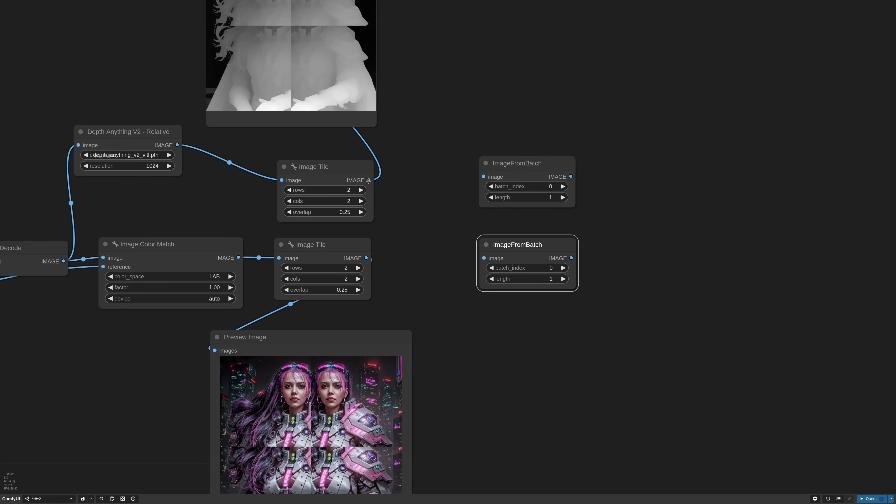
Step: Connect the depth tiles to the upper ImageFromBatch and the color-matched tiles to the lower one
left_click_drag(368, 180, 483, 177)
left_click_drag(366, 258, 483, 258)
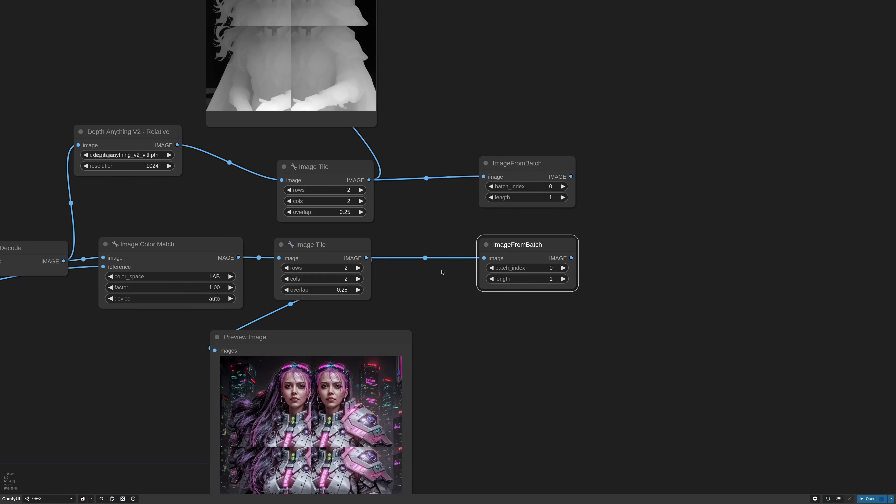
scroll(443, 272, "down", 7)
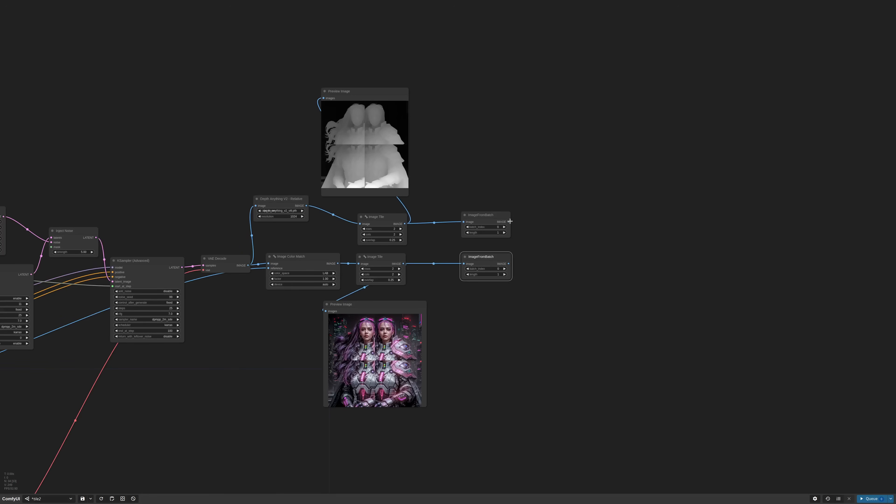
Step: Preview the single depth and image tiles from the ImageFromBatch nodes, and reconnect both previews to the Image Tile outputs
left_click_drag(509, 222, 323, 99)
left_click_drag(508, 263, 325, 311)
key("ctrl+Return")
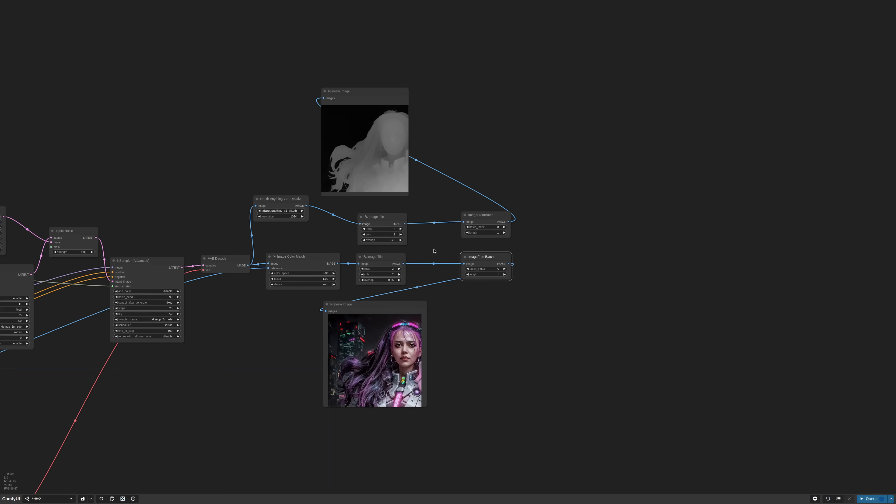
left_click_drag(405, 223, 324, 98)
left_click_drag(403, 264, 325, 311)
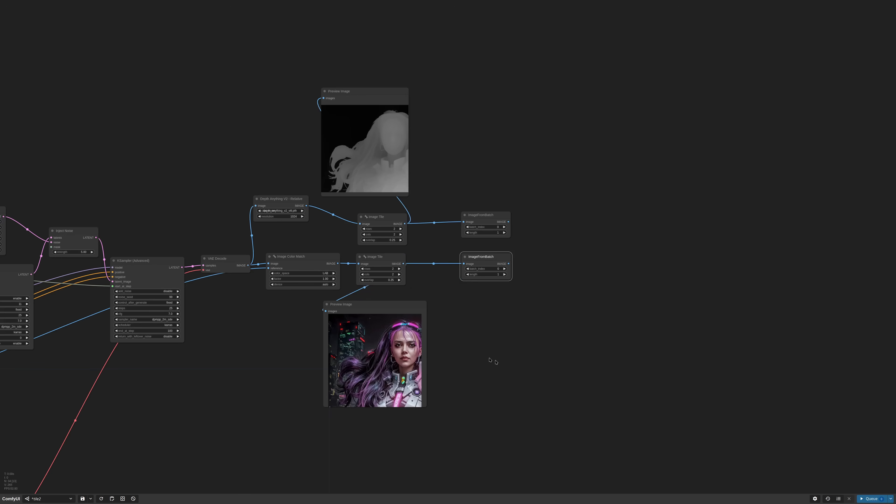
Step: Shift both ImageFromBatch nodes further from the tile nodes and add an Apply ControlNet (Advanced) node beyond them
left_click_drag(485, 215, 502, 219)
left_click_drag(484, 257, 501, 256)
left_click_drag(575, 217, 488, 227)
double_click(487, 227)
type("a")
key("BackSpace")
type("control")
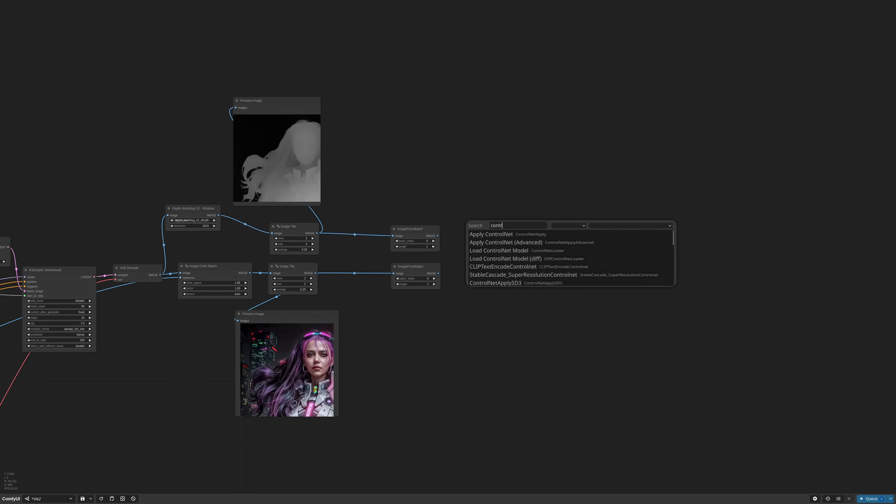
left_click(546, 244)
scroll(533, 236, "up", 6)
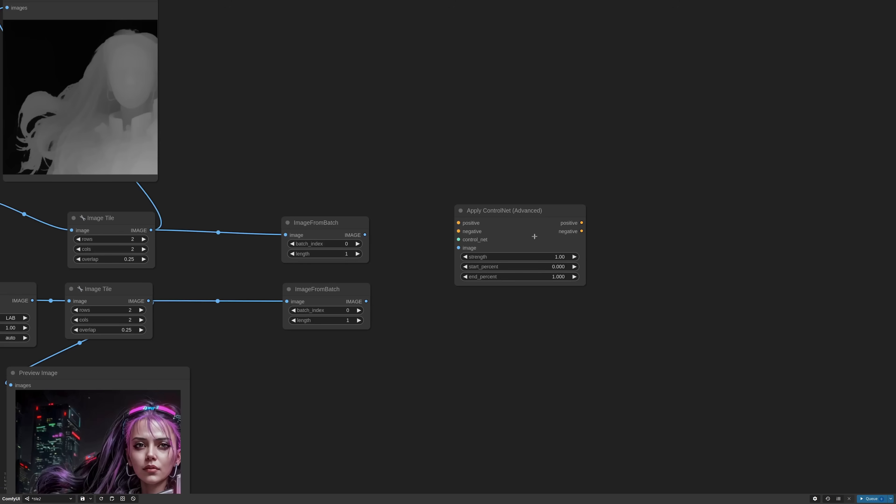
Step: Feed the selected depth tile into Apply ControlNet and attach a Load ControlNet Model node set to sd15/CNPP_depth.safetensors
left_click_drag(366, 234, 459, 247)
left_click_drag(458, 239, 487, 186)
left_click(503, 209)
left_click(514, 186)
left_click(522, 196)
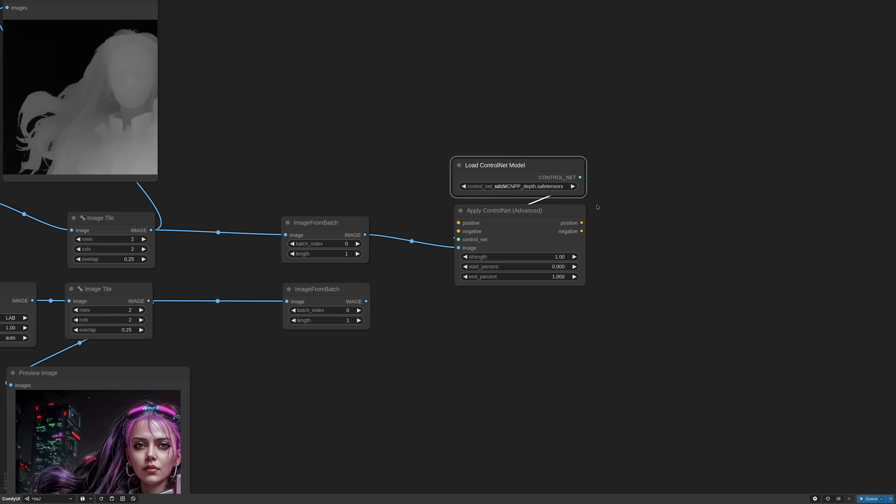
Step: Duplicate Apply ControlNet (Advanced), feed it the selected image tile, and connect the workflow's original ControlNet model to it through a reroute
left_click_drag(479, 209, 639, 207)
left_click_drag(366, 301, 620, 248)
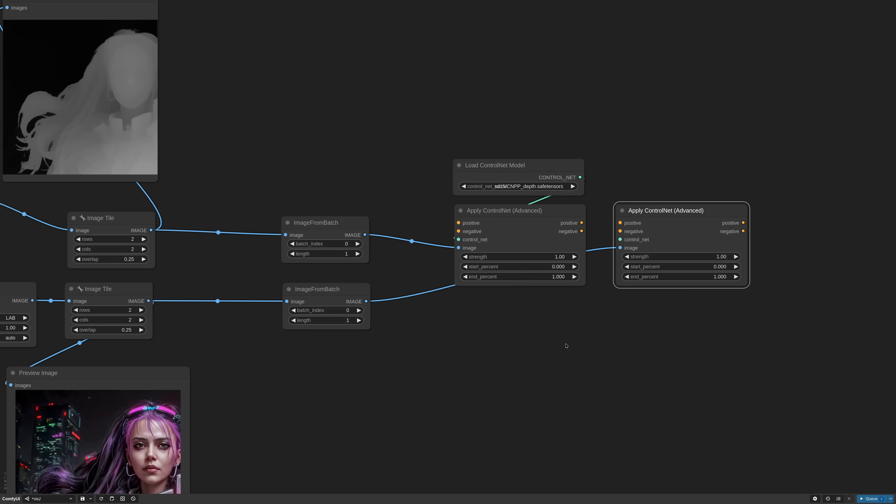
scroll(564, 344, "down", 12)
left_click_drag(237, 343, 857, 260)
left_click(867, 274)
left_click_drag(851, 291, 388, 300)
left_click_drag(399, 269, 544, 215)
left_click_drag(422, 189, 385, 192)
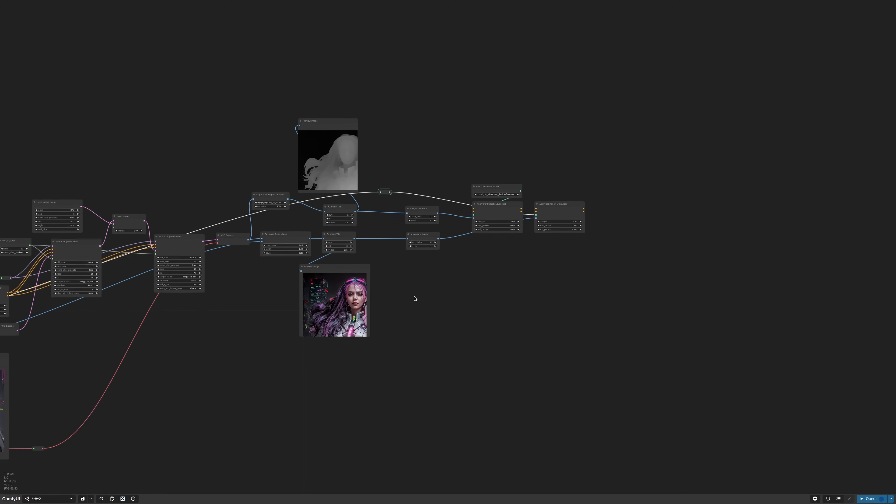
Step: Route the negative prompt's conditioning through a reroute to the first new Apply ControlNet, spacing the two reroutes apart
left_click_drag(414, 296, 602, 292)
scroll(391, 330, "down", 1)
left_click_drag(391, 330, 586, 311)
left_click_drag(197, 302, 502, 217)
left_click(770, 205)
scroll(503, 218, "up", 5)
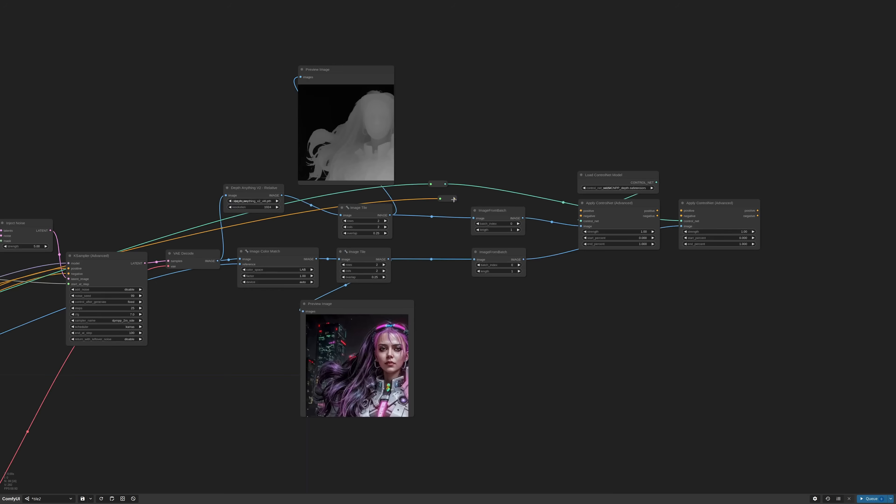
mouse_move(438, 185)
left_mouse_down()
mouse_move(454, 168)
mouse_move(447, 175)
left_mouse_up()
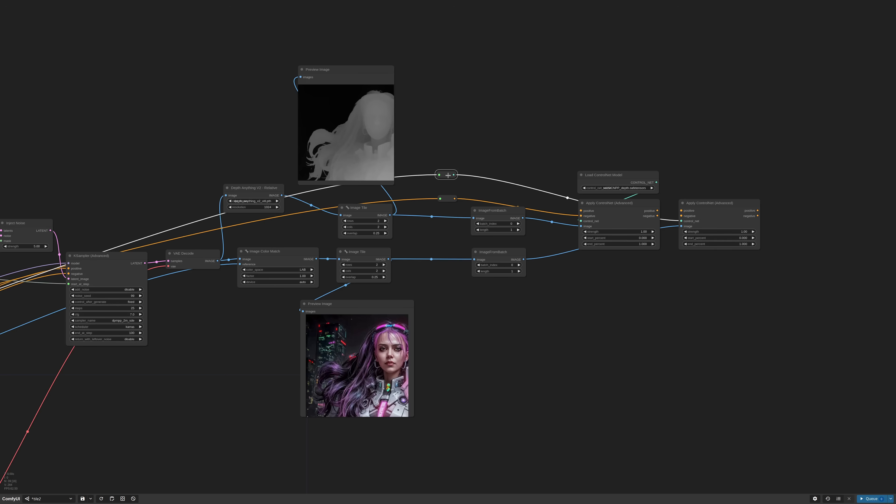
Step: Copy the positive CLIP Text Encode node and paste it, with its clip connection, above the upper ImageFromBatch
scroll(438, 212, "down", 4)
left_click_drag(438, 213, 629, 193)
left_click_drag(277, 306, 524, 282)
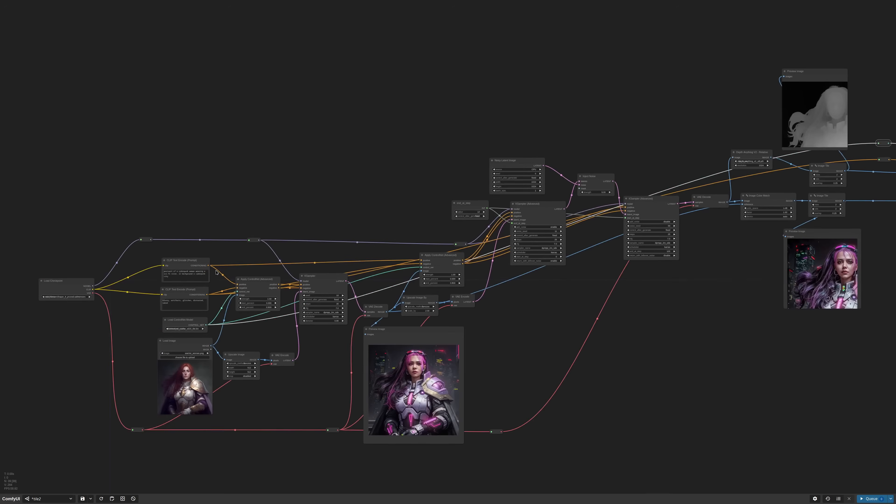
left_click(198, 261)
key("ctrl+c")
left_click_drag(723, 142, 338, 180)
scroll(548, 178, "up", 6)
key("ctrl+shift+v")
left_click_drag(586, 170, 540, 159)
scroll(556, 172, "up", 8)
Step: Rewrite the copied prompt as "closeup of a cyberpunk woman wearing a sci-fi visor and metal armor, perfect eyes, in background a cyberpunk city, detailed, 4k"
double_click(465, 192)
type("closeu")
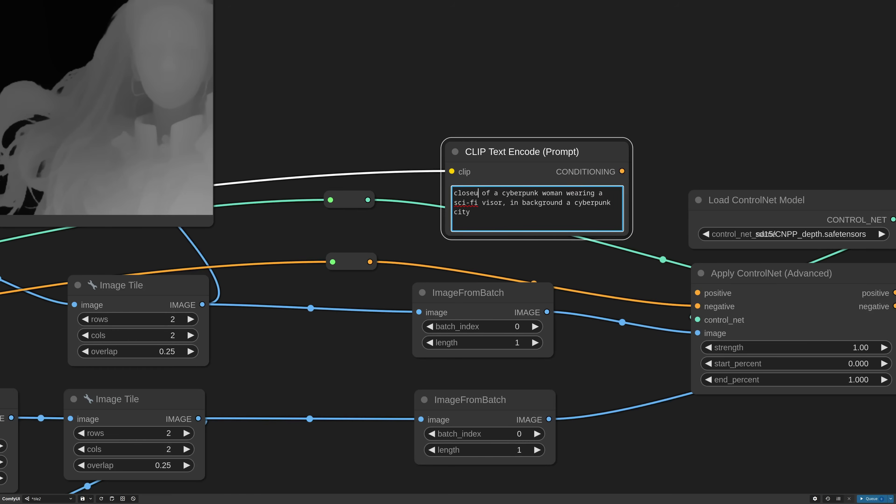
type("p")
key("Right")
left_click(501, 202)
type("and metal armor, perfect eyes")
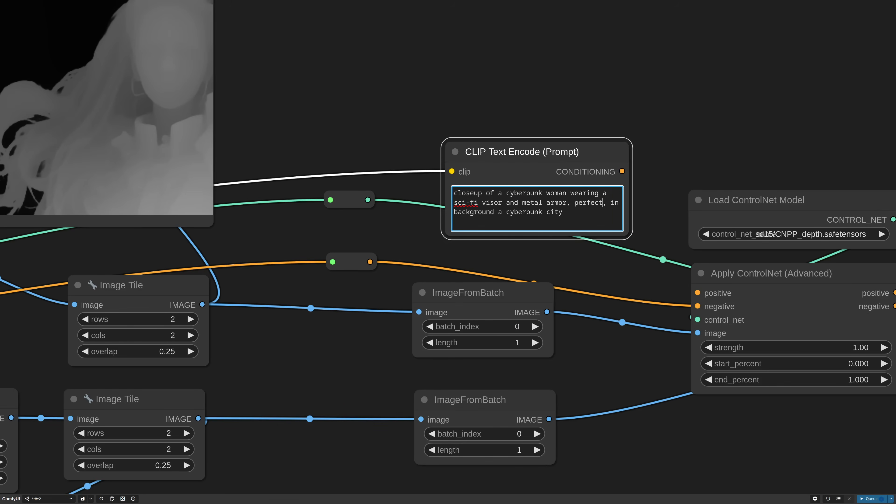
left_click(604, 212)
type(", detailed, 4k")
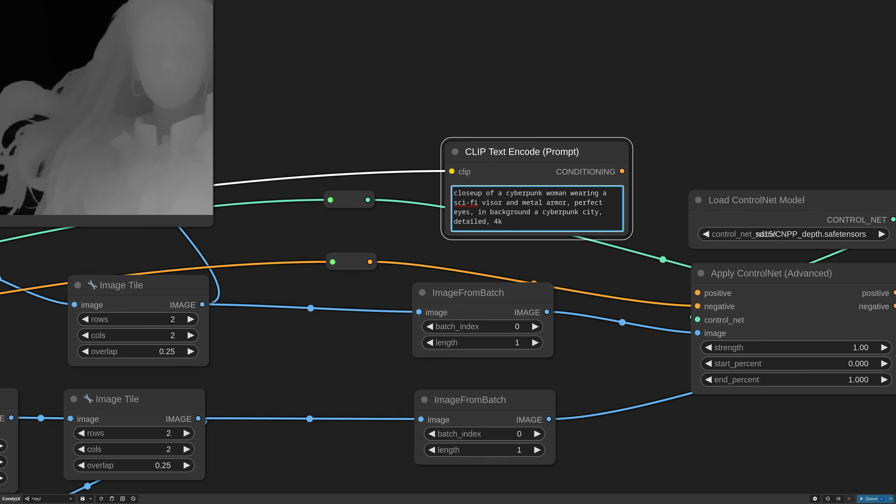
Step: Narrow the new prompt node, connect it to the depth ControlNet's positive input, and chain both conditionings into the second Apply ControlNet
left_click_drag(630, 234, 604, 239)
left_click_drag(596, 172, 697, 293)
scroll(620, 285, "down", 9)
left_click_drag(670, 380, 458, 318)
left_click_drag(521, 224, 548, 230)
scroll(557, 266, "up", 8)
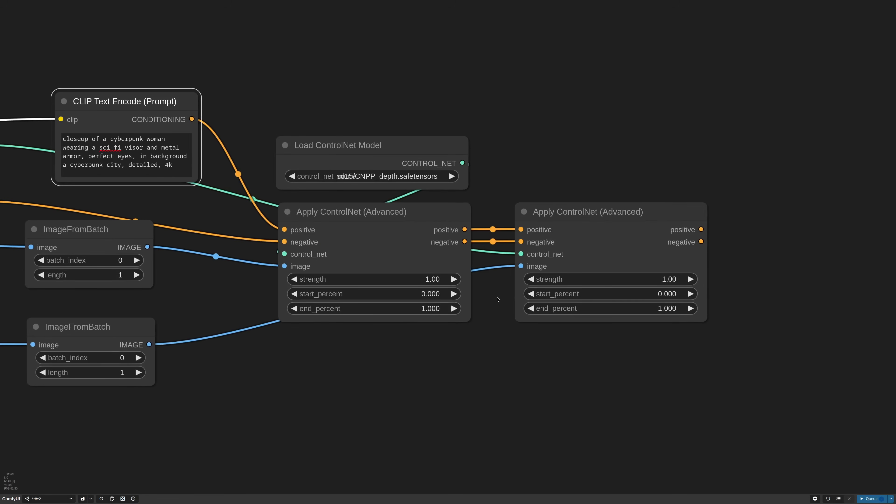
Step: Set the strength of the depth Apply ControlNet (Advanced) to 0.70
left_click(447, 280)
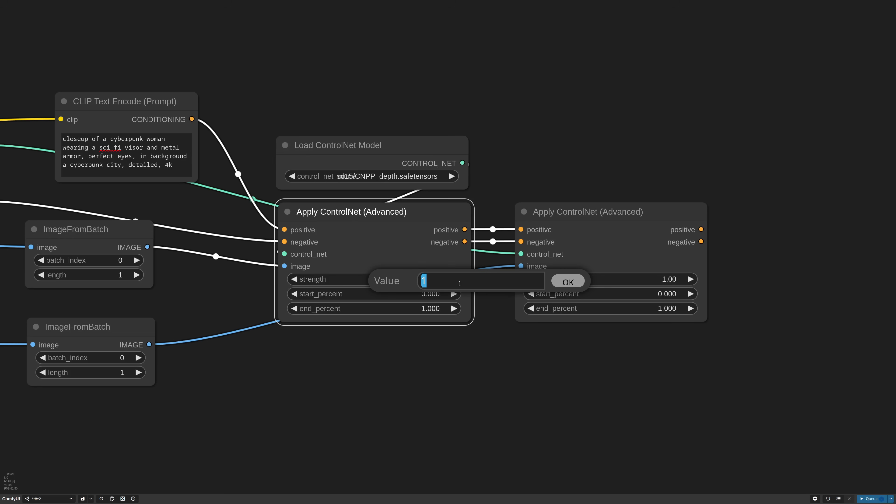
type(".7")
key("Return")
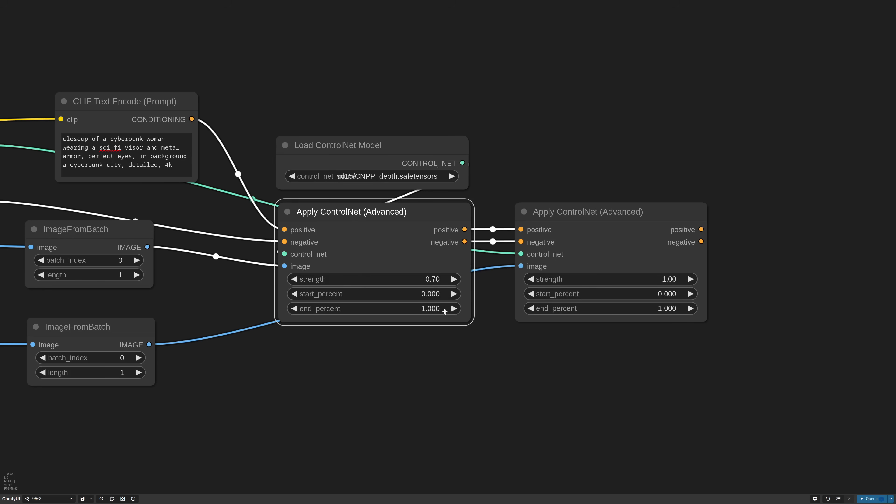
Step: Set the depth ControlNet's end_percent to 0.900, and give the second Apply ControlNet a strength of 0.70 and end_percent of 0.500
left_click(436, 309)
key("Escape")
left_click(672, 282)
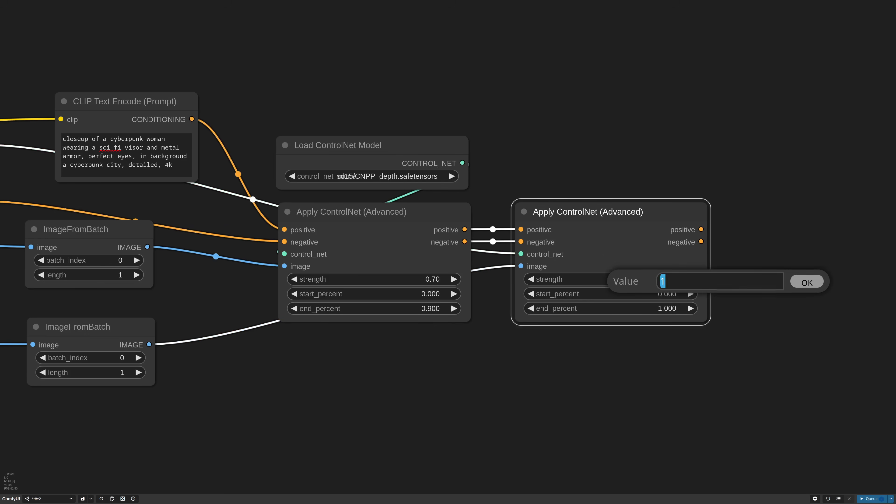
type(".7")
key("Return")
left_click(676, 313)
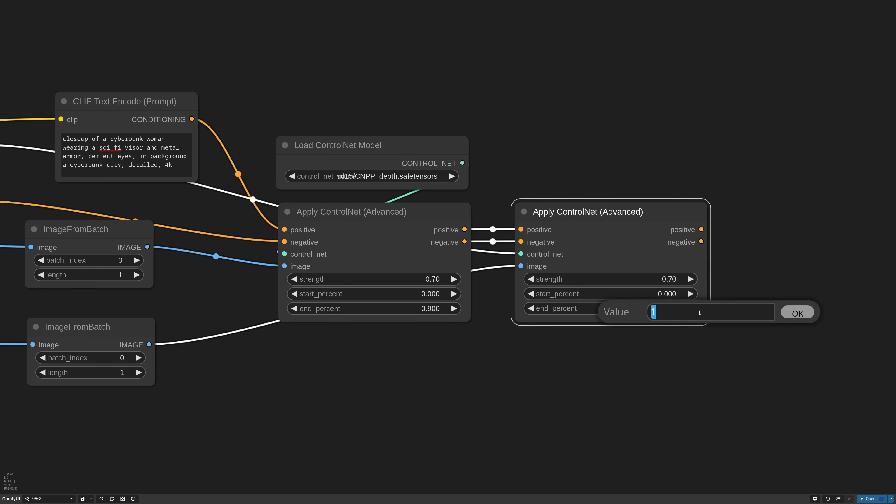
type(".5")
key("Return")
Step: Add a KSampler after the second Apply ControlNet and connect its model input to the rerouted model and both ControlNet conditionings to it
scroll(594, 353, "down", 5)
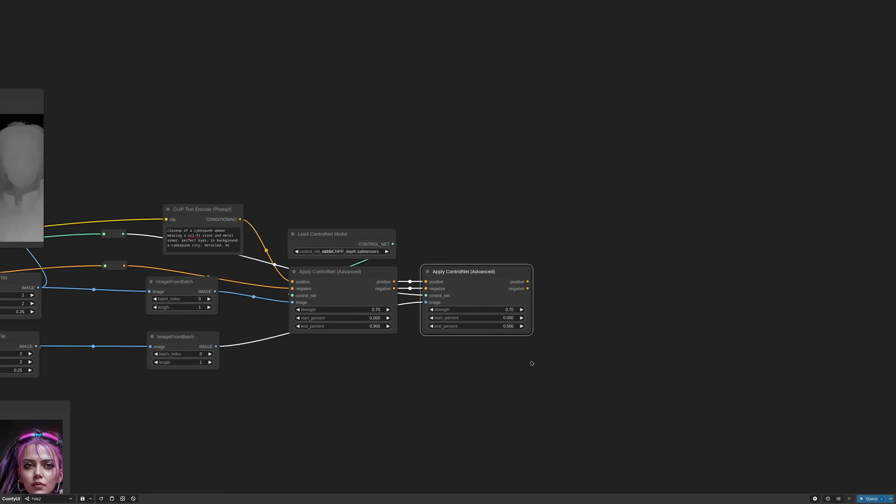
double_click(533, 287)
left_click(514, 320)
left_click_drag(577, 289, 546, 269)
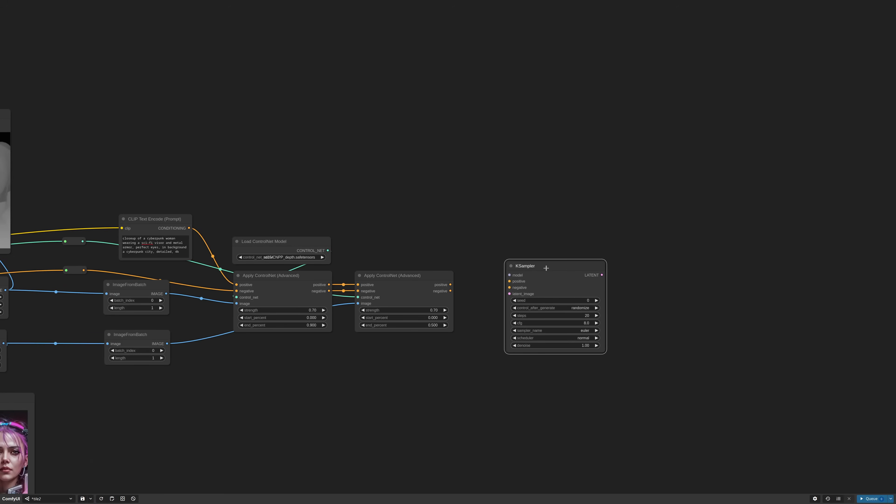
scroll(596, 360, "down", 10)
left_click_drag(117, 365, 658, 317)
scroll(702, 339, "up", 10)
left_click_drag(469, 284, 537, 274)
left_click_drag(470, 293, 538, 284)
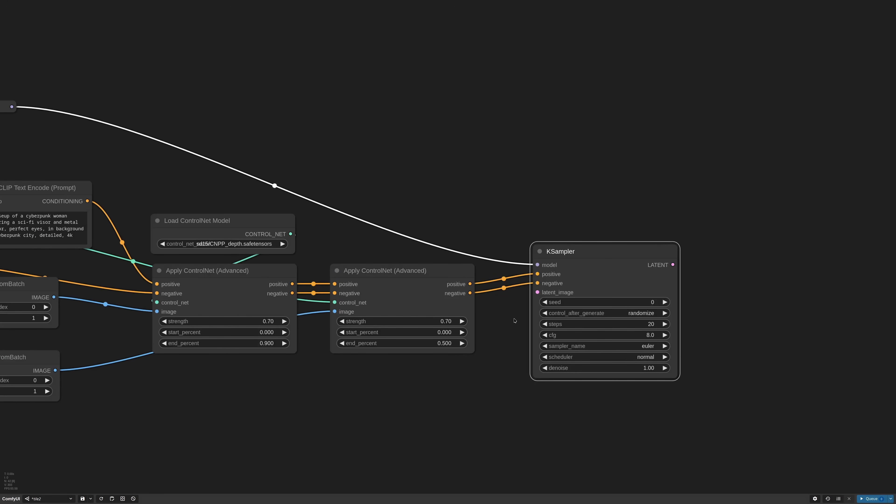
Step: Add an Upscale Image By node below the second Apply ControlNet (Advanced)
scroll(469, 359, "down", 5)
double_click(411, 357)
type("upscale")
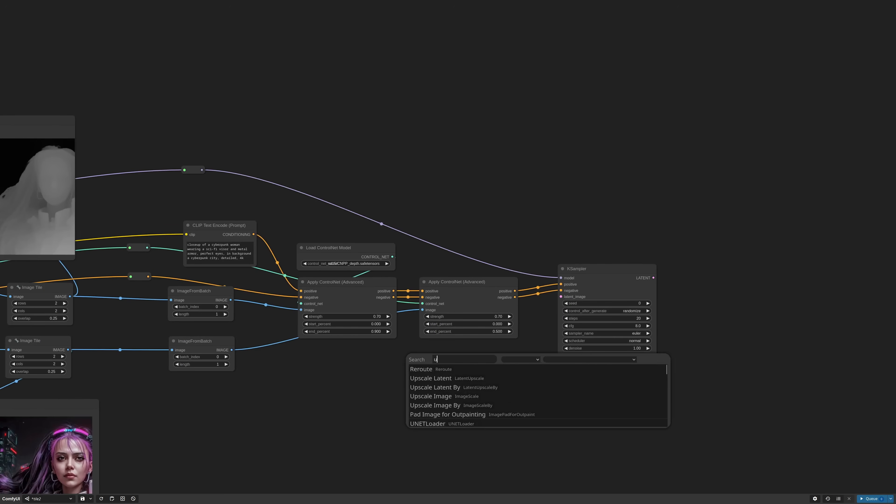
key("Down")
key("Down")
key("Down")
key("Return")
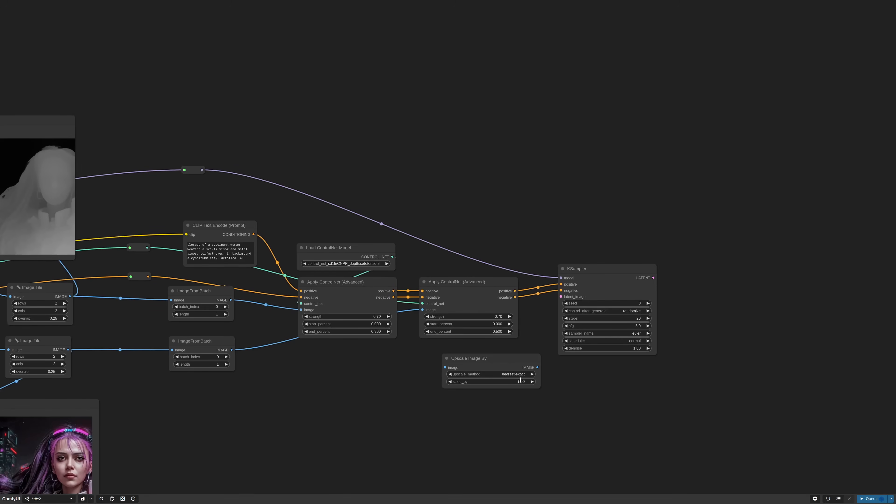
Step: Set the Upscale Image By node's upscale_method to lanczos and its scale_by to 1.50
left_click(521, 375)
left_click(526, 400)
scroll(526, 399, "up", 7)
left_click(506, 364)
type("2")
key("Return")
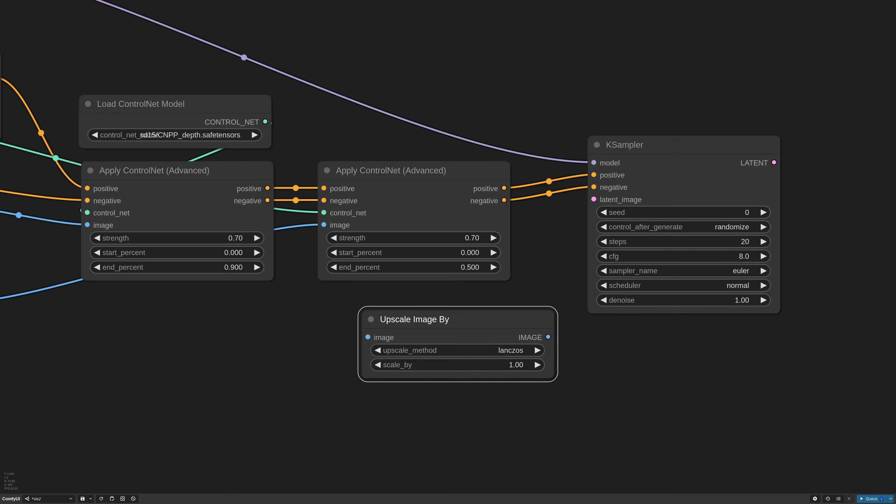
Step: Connect the lower ImageFromBatch output to Upscale Image By and align that node beneath the second Apply ControlNet
scroll(512, 377, "down", 4)
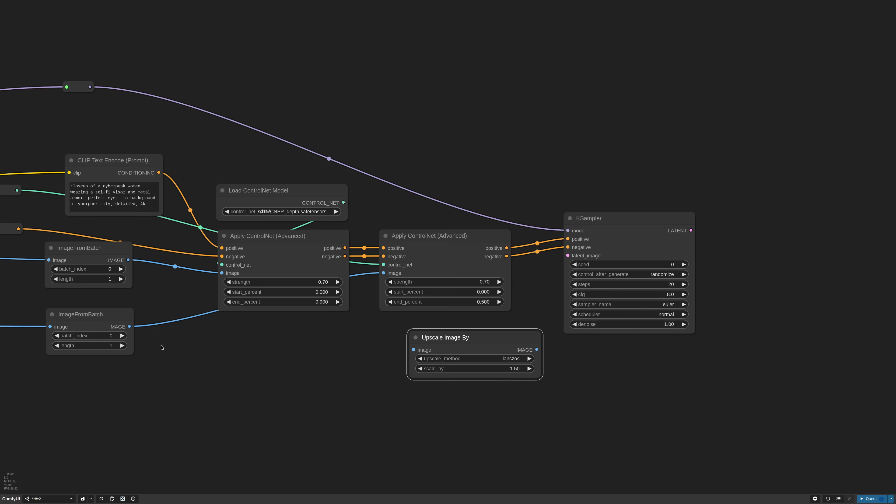
left_click_drag(129, 327, 414, 350)
left_click_drag(487, 336, 458, 333)
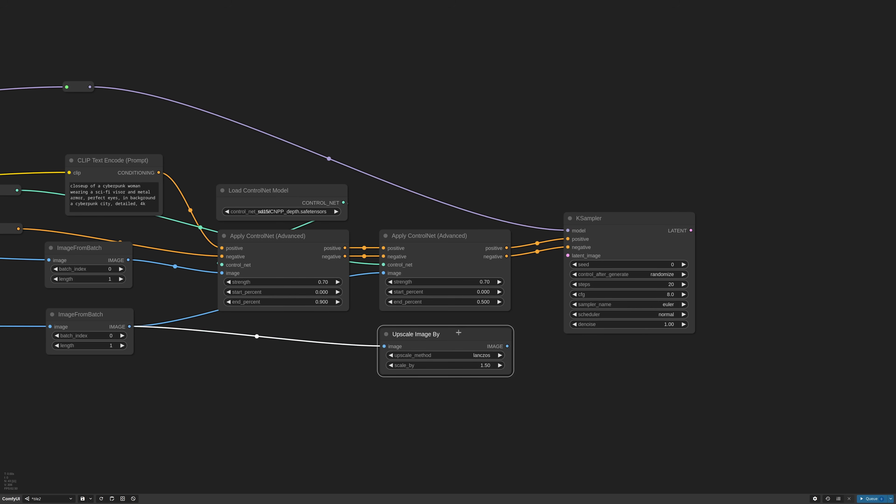
Step: Narrow Upscale Image By and attach a compact VAE Encode node to its image output
left_click_drag(510, 373, 502, 346)
left_click(511, 363)
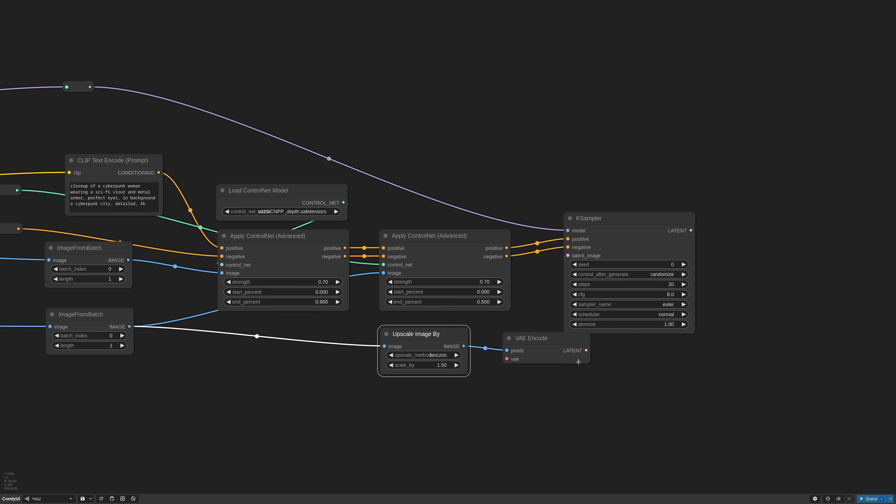
left_click_drag(589, 363, 557, 362)
left_click_drag(530, 340, 517, 337)
Step: Connect the rerouted VAE to VAE Encode, feed its latent into the KSampler's latent_image, and move the KSampler slightly farther away
scroll(470, 390, "down", 11)
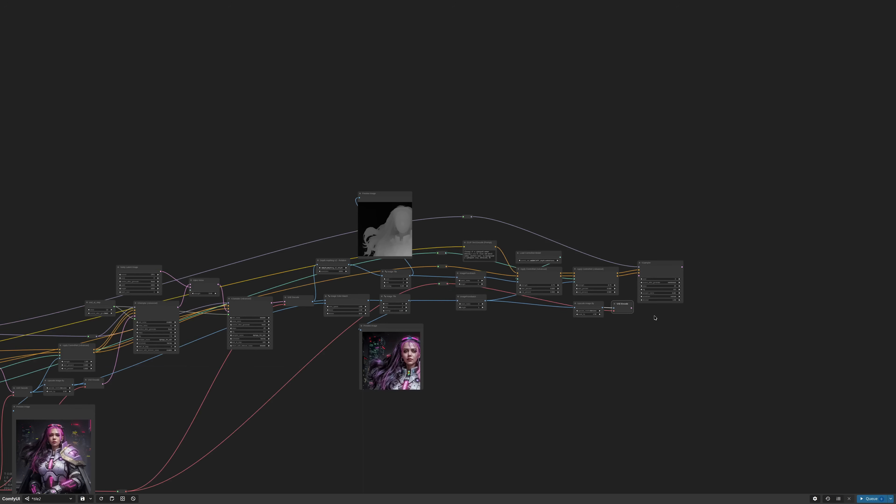
scroll(650, 313, "up", 9)
scroll(659, 310, "up", 2)
left_click_drag(590, 296, 611, 205)
left_click_drag(664, 169, 693, 172)
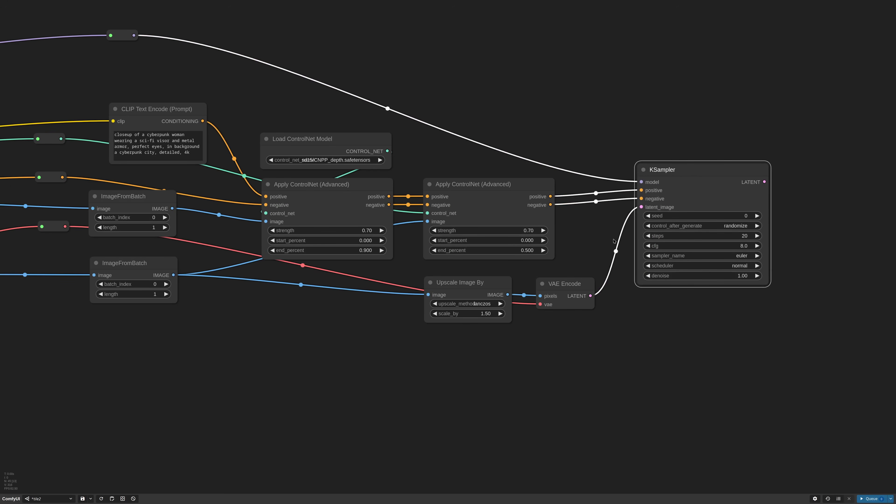
Step: Set the KSampler to a fixed seed, 25 steps and a cfg of 6.0
scroll(856, 199, "up", 5)
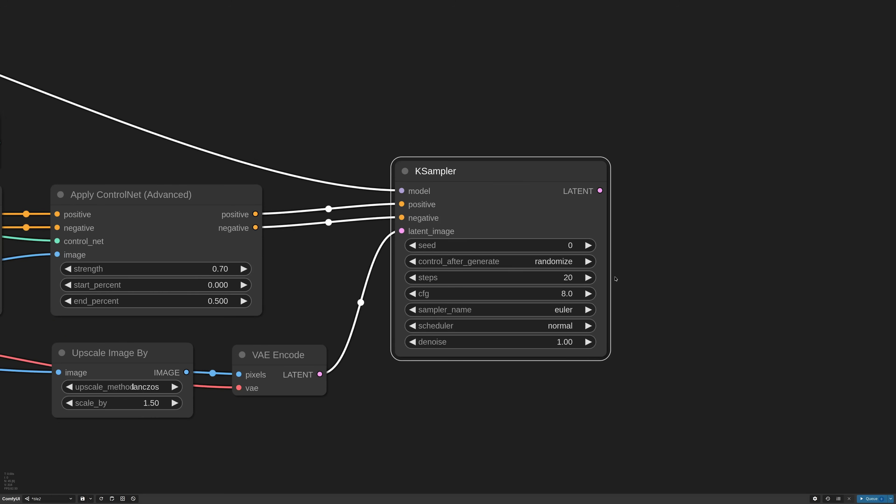
left_click(413, 262)
left_click(412, 262)
left_click(413, 261)
left_click(566, 295)
key("Return")
Step: Set the KSampler to the dpmpp_2m_sde sampler, karras scheduler and a denoise of 0.90
left_click(570, 302)
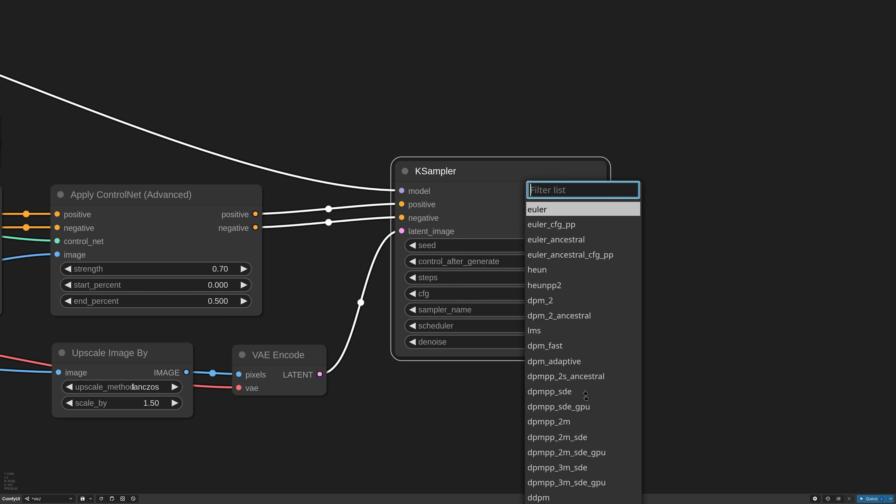
left_click(601, 438)
left_click(566, 325)
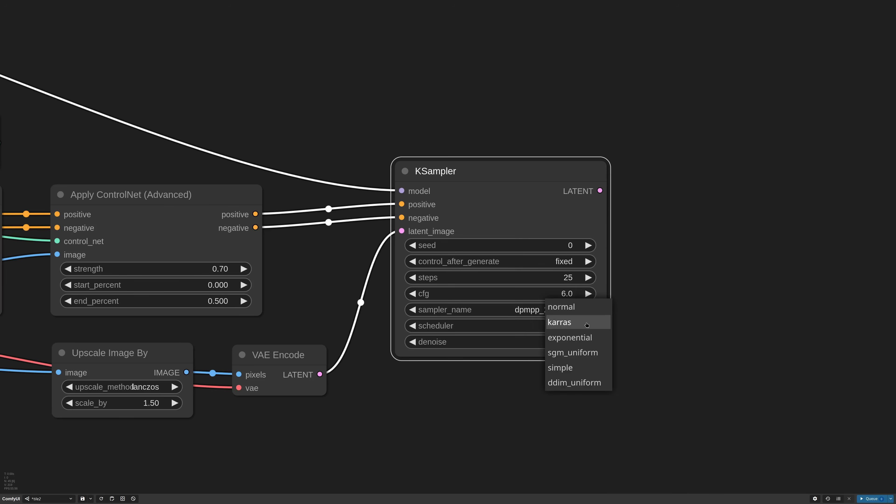
left_click(587, 324)
left_click(567, 340)
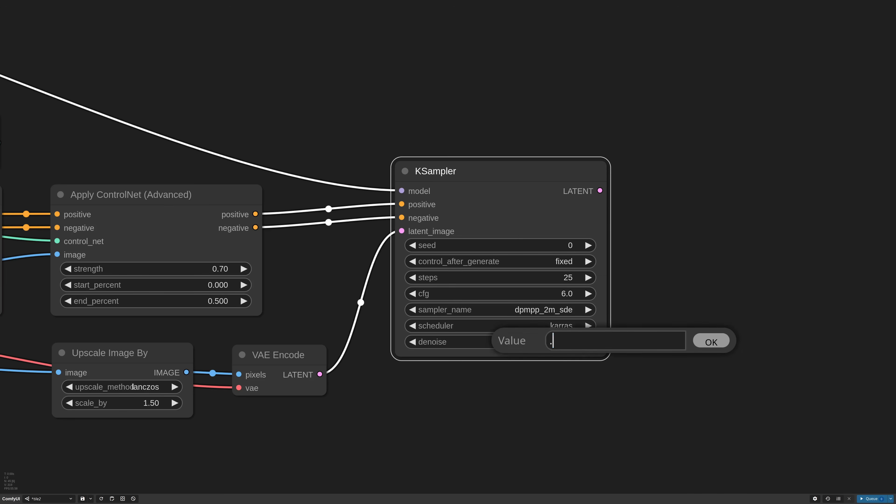
type("0.9")
key("Return")
Step: Attach a VAE Decode to the KSampler's latent, connect the rerouted VAE to it, and add a Preview Image on its output
scroll(610, 289, "down", 12)
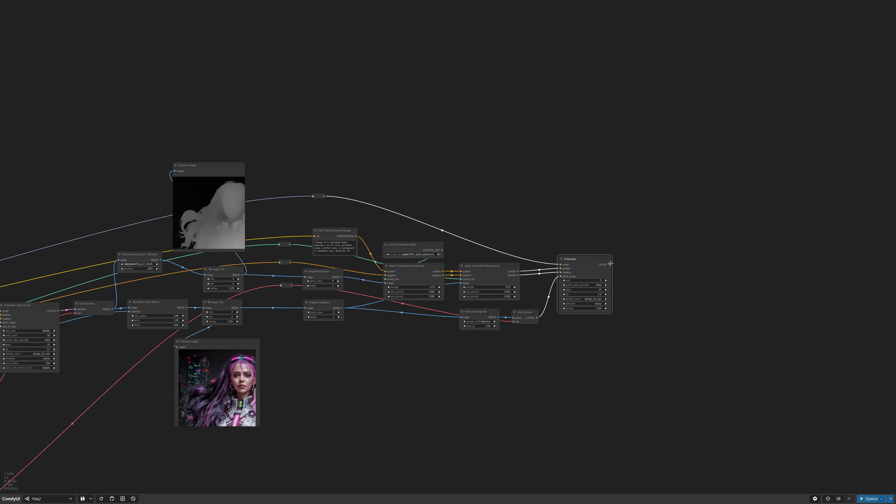
left_click_drag(609, 265, 634, 259)
left_click(656, 292)
left_click_drag(292, 285, 633, 296)
left_click(652, 333)
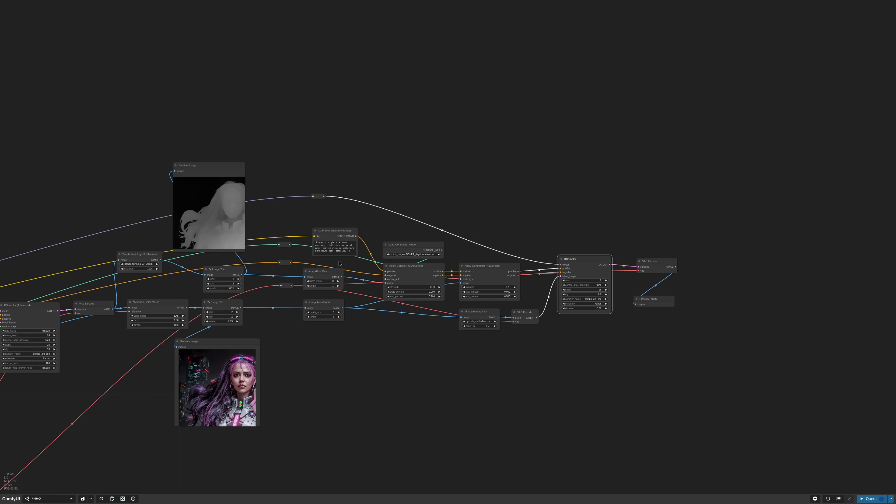
Step: Tidy the two ImageFromBatch nodes and the VAE reroute by shifting them into cleaner positions
left_click_drag(321, 272, 329, 271)
left_click_drag(319, 303, 286, 292)
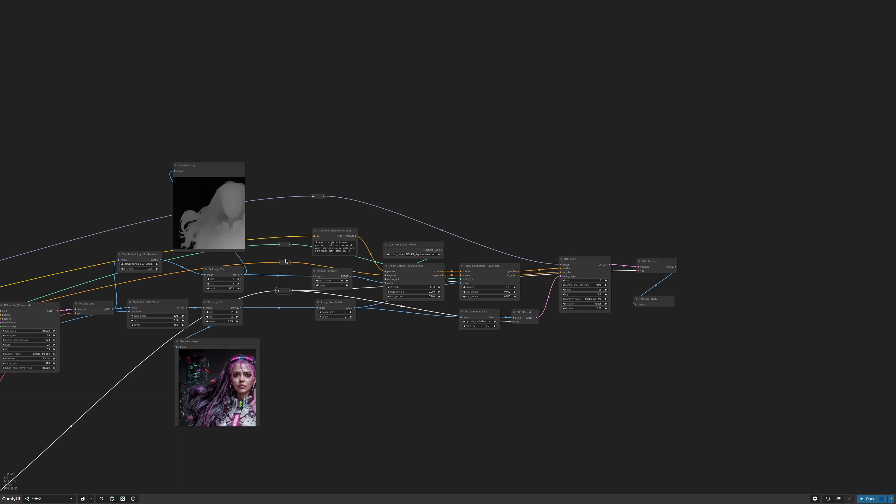
left_click_drag(634, 363, 596, 345)
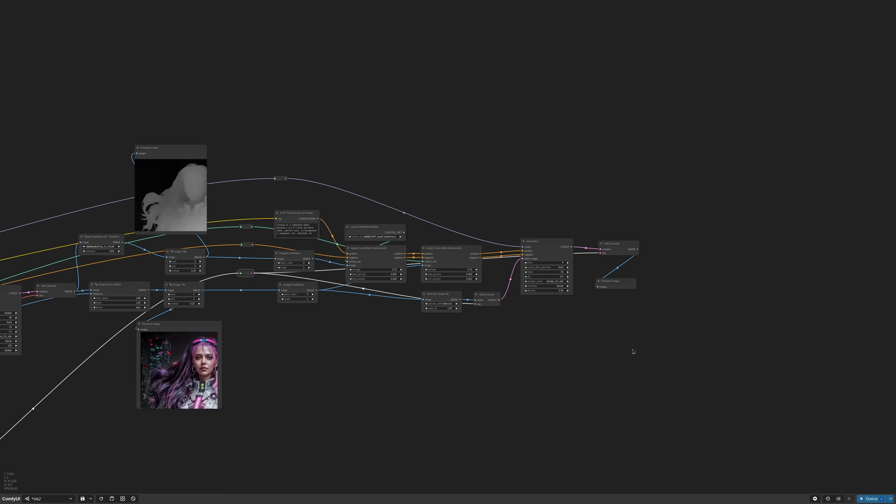
Step: Run the workflow and enlarge the new Preview Image node for the refined first tile
left_click(870, 498)
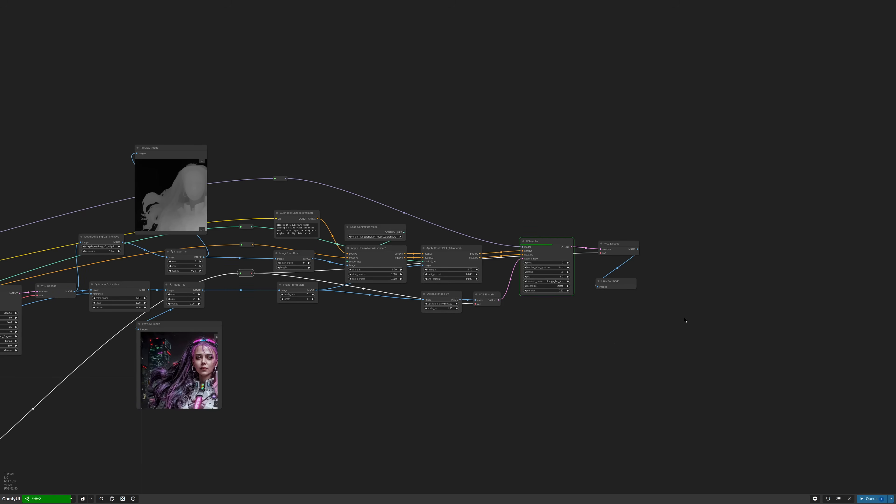
left_click_drag(636, 332, 795, 479)
left_click_drag(823, 427, 734, 342)
left_click_drag(704, 395, 702, 401)
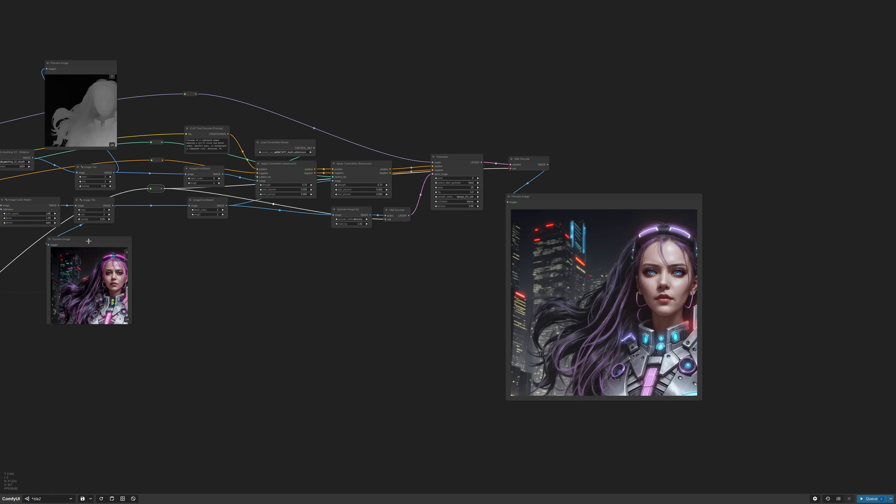
Step: Place the original tile preview beside the refined preview, enlarge it, and compare the details of both images
left_click_drag(88, 241, 753, 204)
left_click_drag(800, 298, 854, 356)
scroll(853, 357, "up", 6)
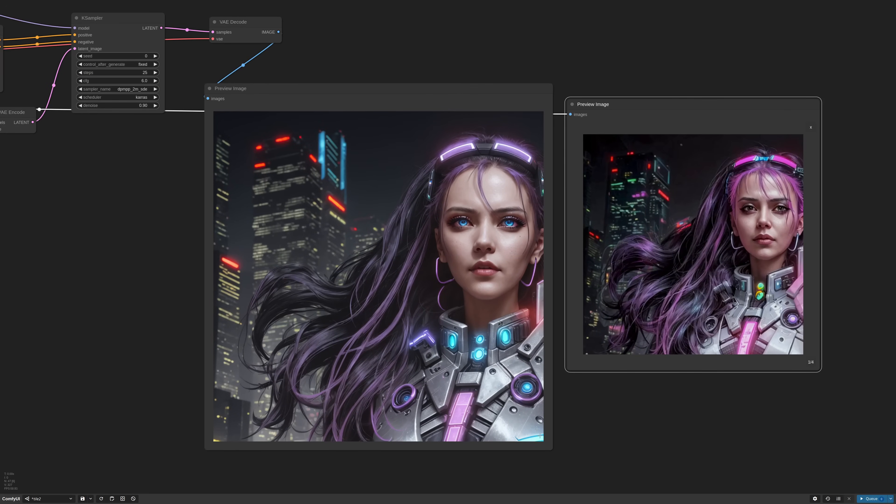
scroll(518, 413, "up", 9)
scroll(413, 388, "down", 12)
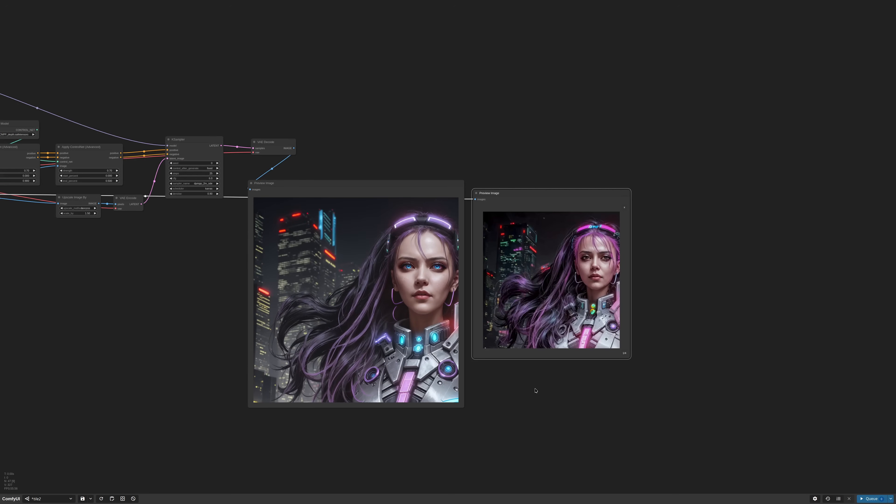
Step: Move the original tile preview back beneath the lower Image Tile, and shrink both it and the refined preview
scroll(541, 394, "down", 5)
left_click_drag(540, 394, 687, 395)
left_click_drag(688, 271, 187, 300)
left_click_drag(241, 404, 198, 363)
left_click_drag(172, 300, 212, 295)
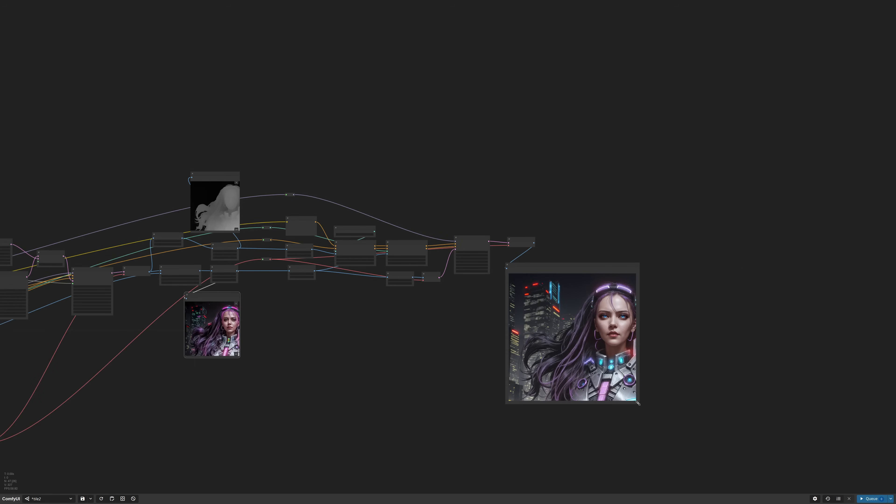
left_click_drag(638, 403, 571, 332)
left_click_drag(523, 266, 521, 260)
Step: Duplicate the whole first-tile branch, from prompt to preview, and paste it with its incoming connections below the original
left_click_drag(593, 209, 299, 380)
left_click_drag(328, 346, 352, 324)
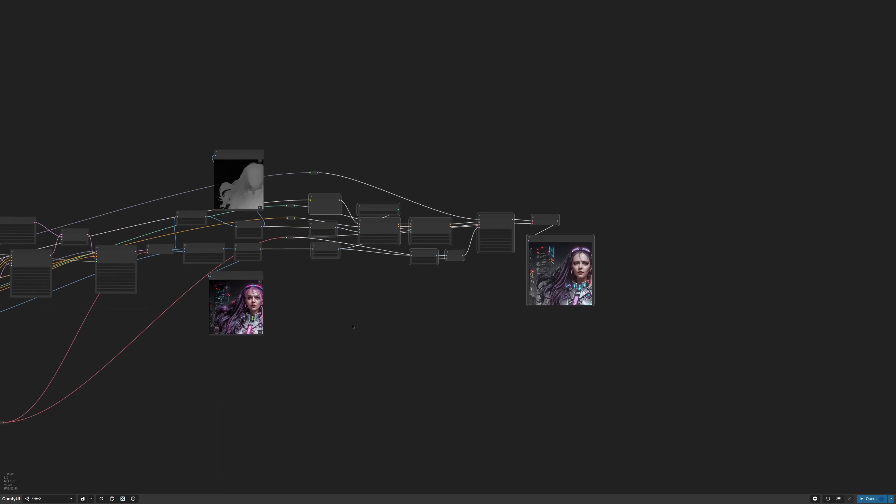
key("ctrl+shift+v")
Step: Set batch_index to 1 on both copied ImageFromBatch nodes and align them with the copied prompt node
scroll(313, 340, "up", 15)
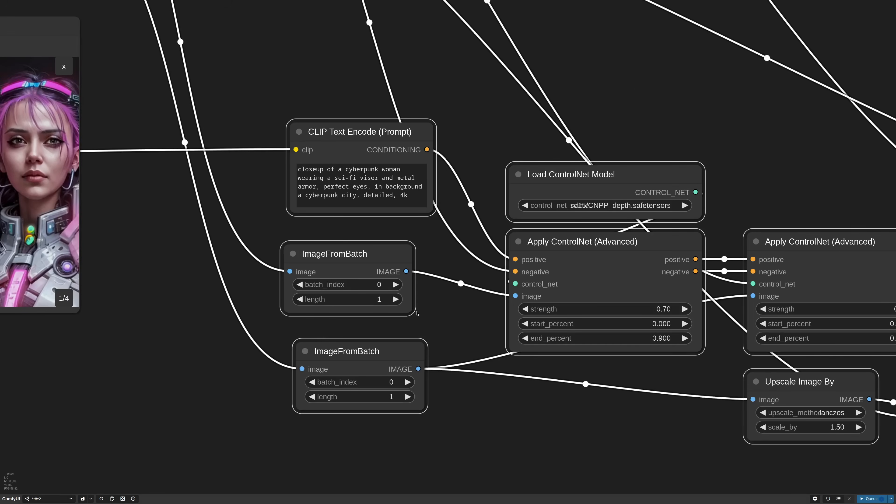
left_click(446, 295)
left_click(396, 285)
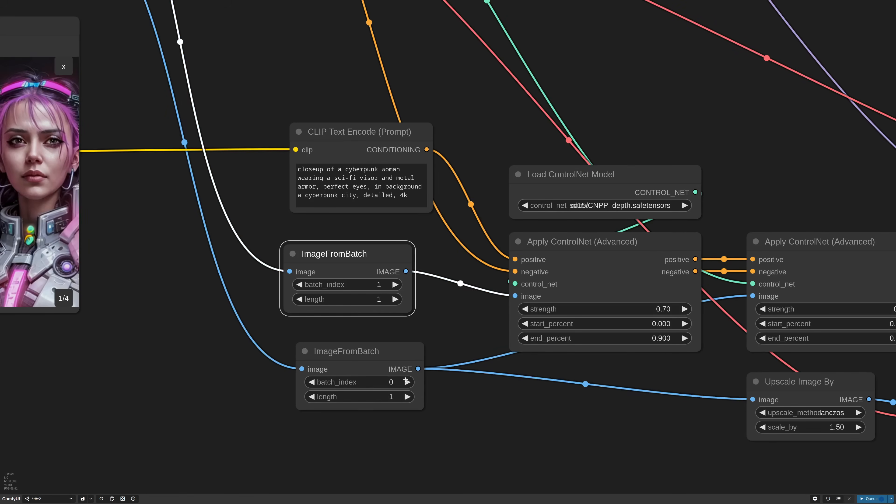
left_click(408, 382)
left_click_drag(386, 346, 379, 344)
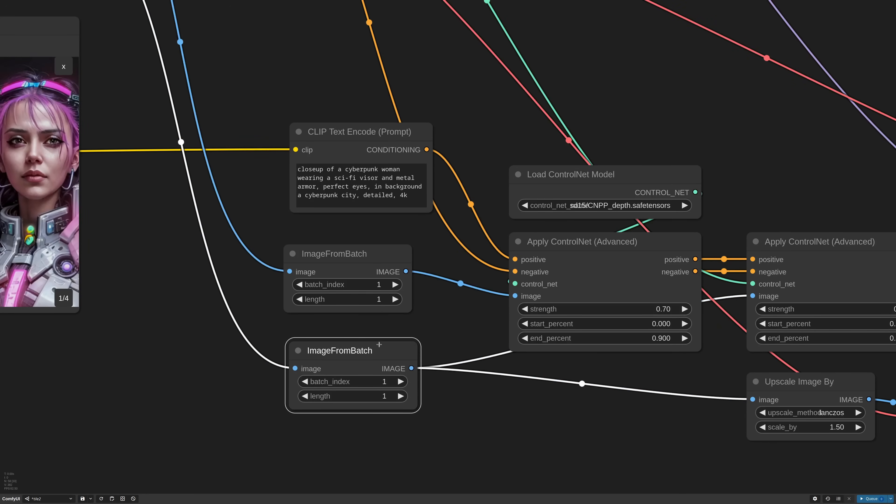
scroll(473, 369, "down", 3)
left_click_drag(475, 371, 501, 407)
left_click_drag(450, 248, 445, 249)
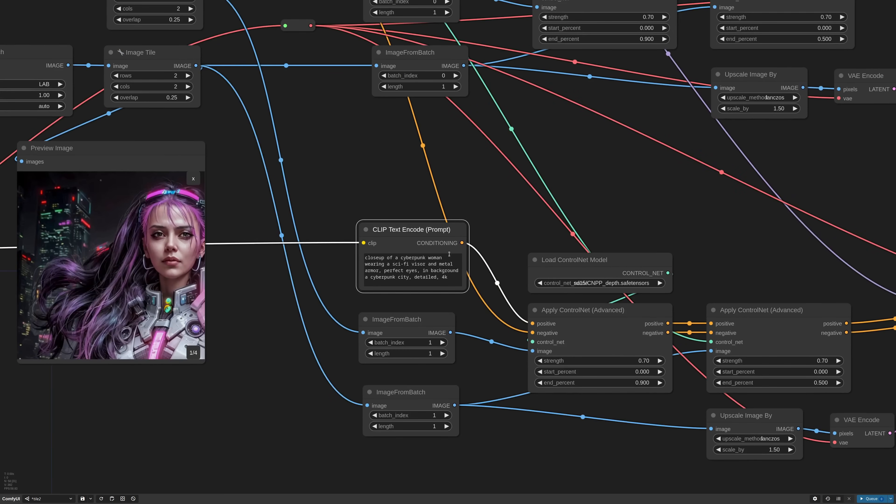
Step: Run the workflow, check the second tile's refined preview, and rerun it with that branch's KSampler seed set to 1
left_click(869, 499)
left_click_drag(711, 467, 446, 312)
scroll(576, 334, "down", 5)
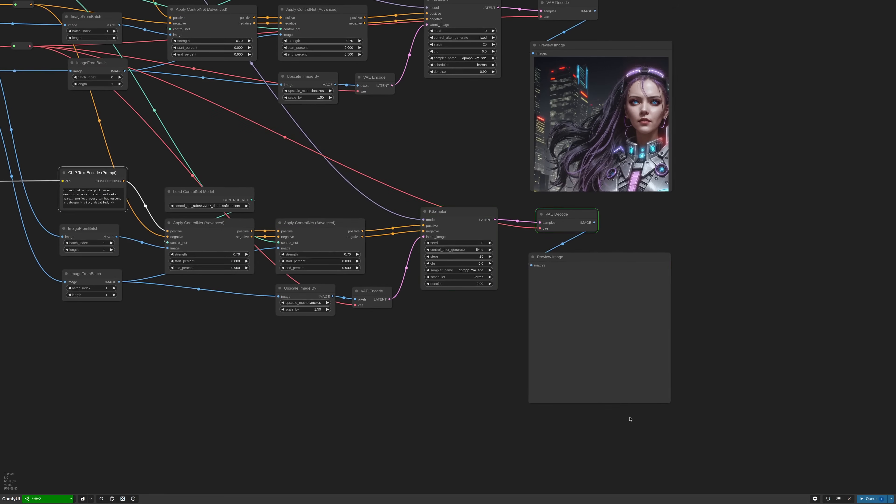
scroll(613, 391, "up", 6)
scroll(612, 390, "up", 1)
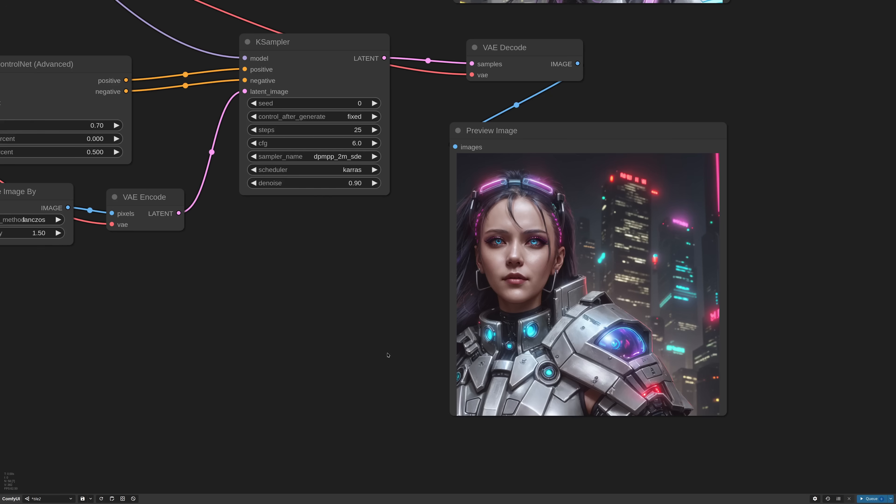
left_click(374, 103)
key("ctrl+Return")
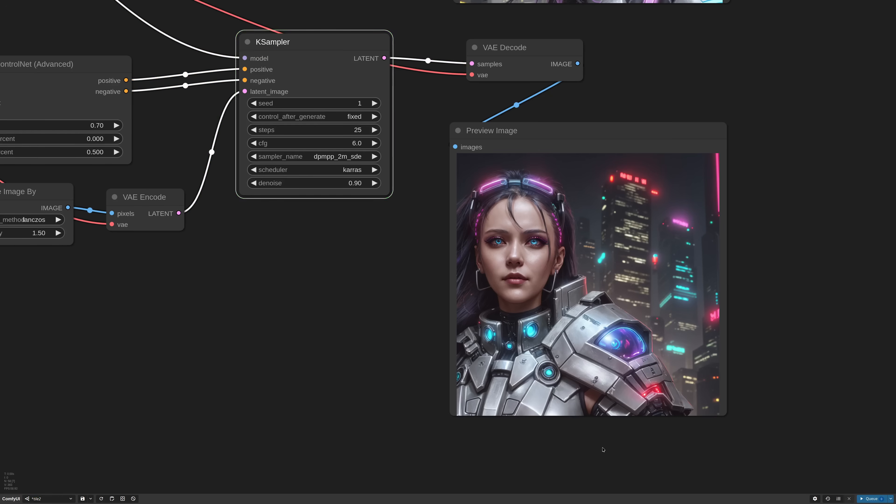
Step: Copy the entire second-tile branch and paste it with its incoming connections below as a third tile branch
scroll(352, 346, "down", 10)
left_click_drag(314, 342, 569, 354)
scroll(570, 354, "down", 1)
left_click_drag(751, 424, 313, 244)
key("ctrl+c")
left_click_drag(475, 383, 486, 308)
key("ctrl+shift+v")
left_click_drag(666, 345, 593, 313)
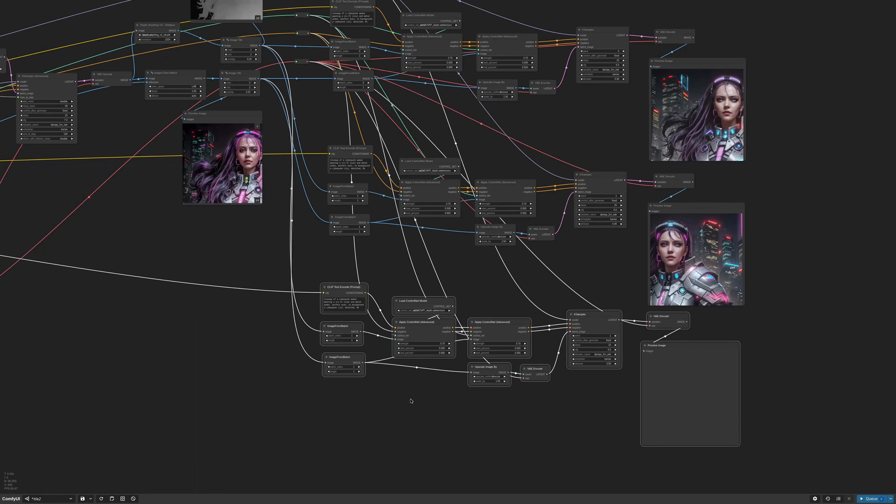
Step: Set batch_index to 2 on both ImageFromBatch nodes of the third tile branch
scroll(354, 349, "up", 10)
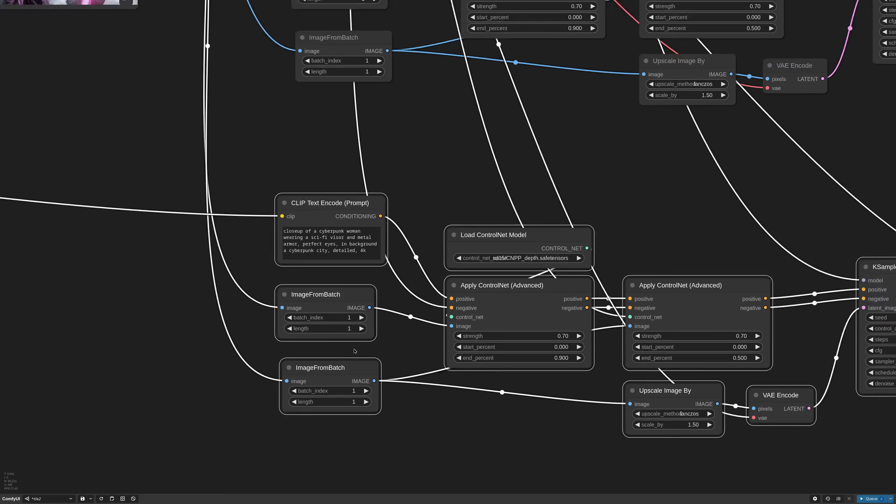
left_click(357, 336)
left_click(358, 366)
Step: Edit the third tile's prompt to begin "closeup of the torso a cyberpunk woman wearing a sci-fi metal armor with neon lights, battle damage"
scroll(296, 163, "up", 2)
left_click(321, 232)
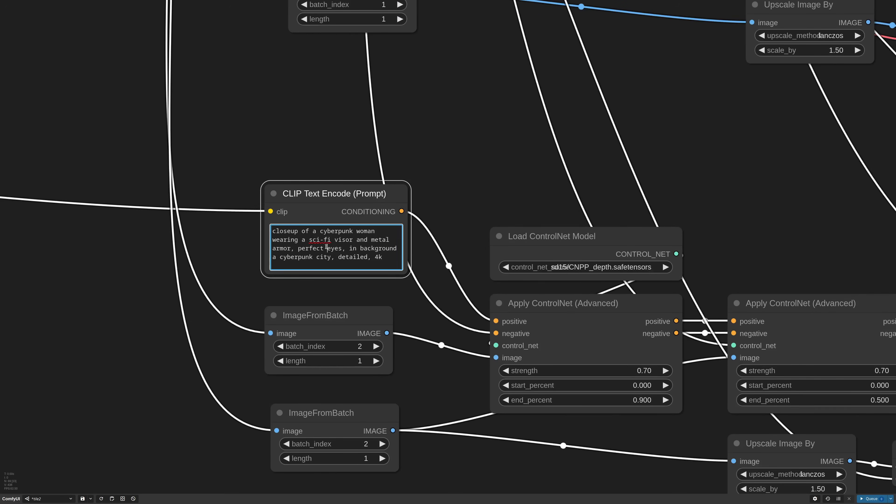
type("torso")
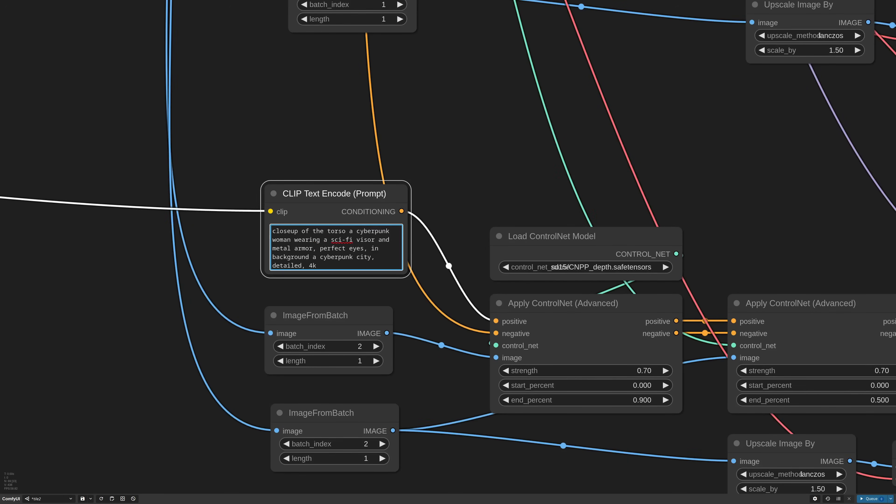
key("ctrl+Right")
key("ctrl+Delete")
key("ctrl+Delete")
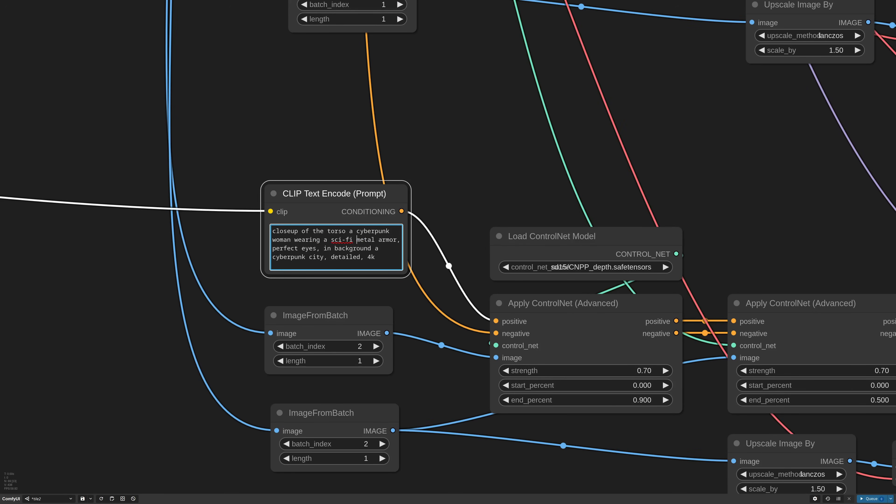
key("ctrl+Right")
key("ctrl+Right")
type("with neon lights")
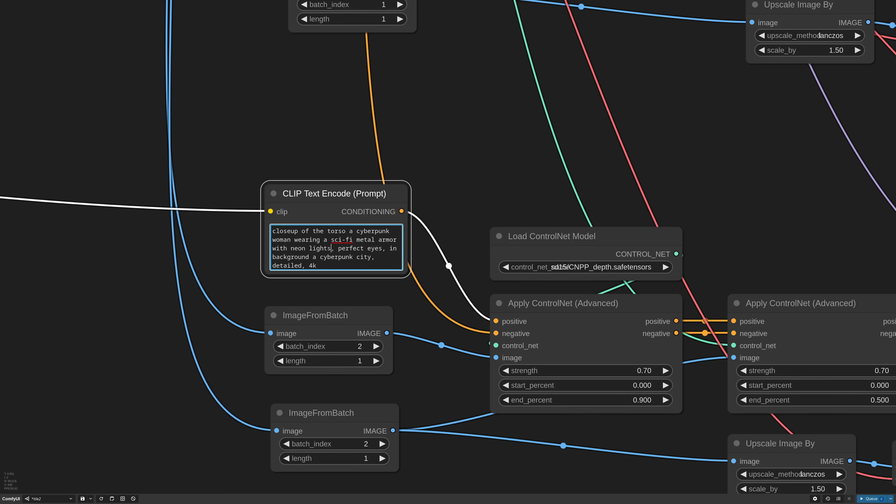
type(", battle damage")
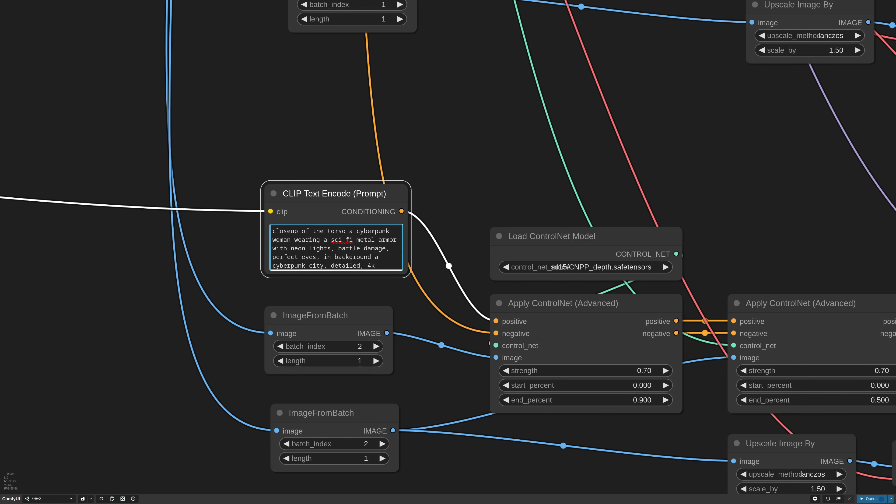
Step: Run the workflow and check the third tile's refined preview
scroll(435, 307, "down", 10)
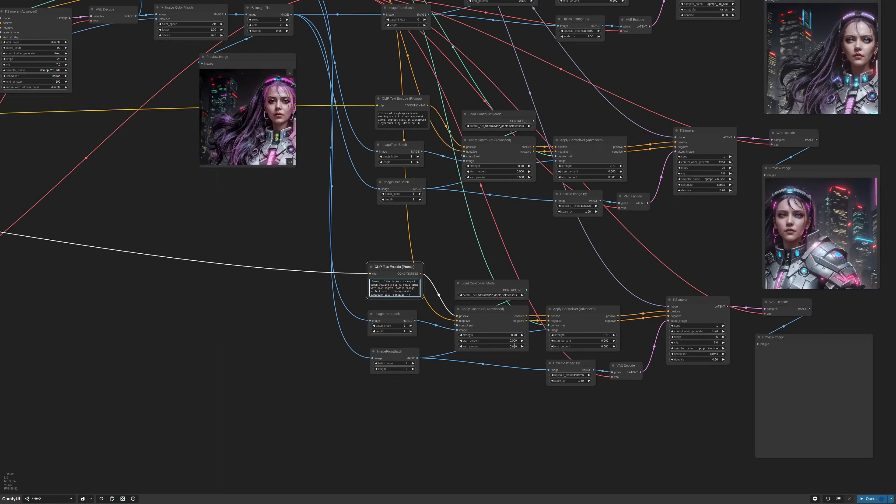
left_click_drag(436, 307, 256, 230)
key("ctrl+Return")
scroll(702, 396, "up", 3)
scroll(554, 320, "down", 7)
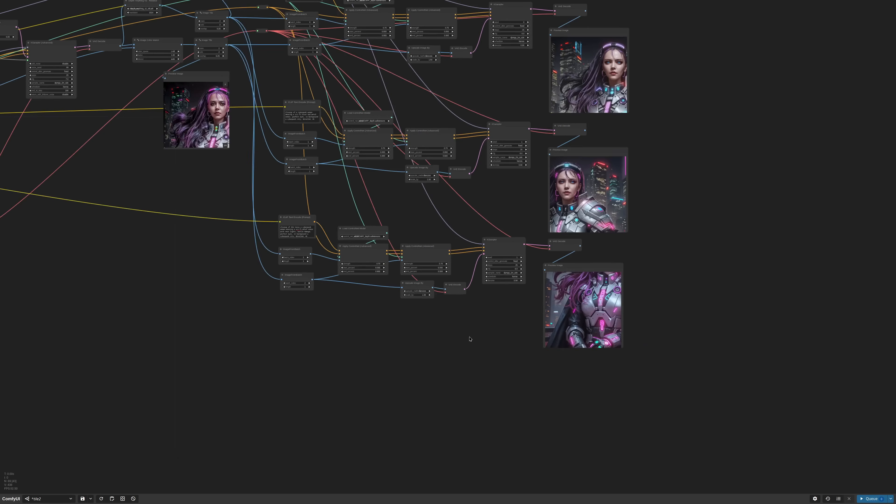
Step: Copy the entire third-tile branch and paste it with its incoming connections below as a fourth tile branch
left_click_drag(622, 376, 230, 239)
left_click_drag(389, 351, 391, 289)
key("ctrl+c")
key("ctrl+shift+v")
left_click_drag(348, 317, 294, 271)
Step: Set batch_index to 3 on both ImageFromBatch nodes of the fourth tile branch
scroll(314, 327, "up", 13)
left_click_drag(315, 327, 427, 330)
left_click(392, 276)
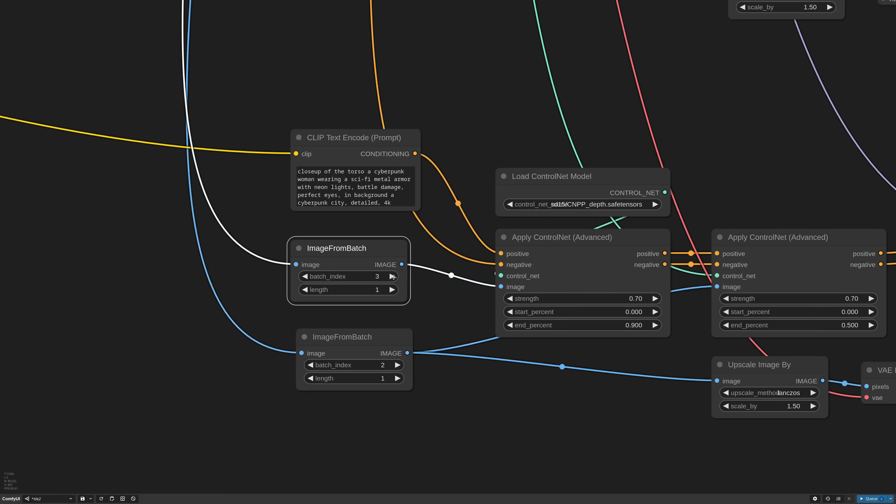
left_click(342, 337)
Step: Insert "bionic arm," before "battle damage" in the fourth tile's prompt
scroll(347, 128, "up", 5)
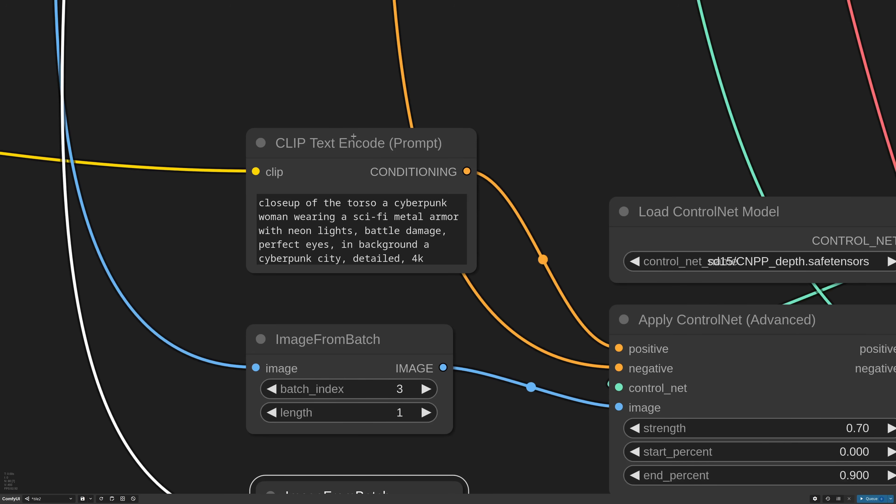
left_click(358, 230)
type("bionic ar")
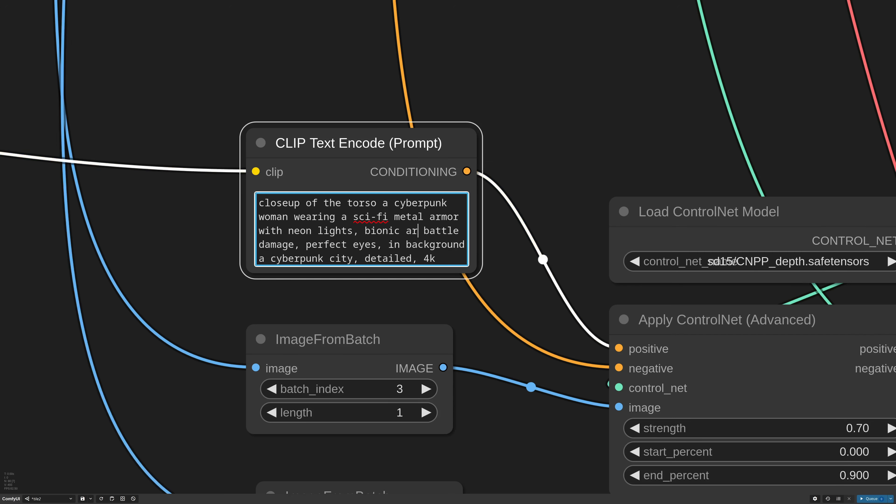
type("m,")
Step: Run the workflow and inspect the fourth tile's refined preview alongside the other tiles
scroll(360, 285, "down", 15)
scroll(804, 456, "up", 3)
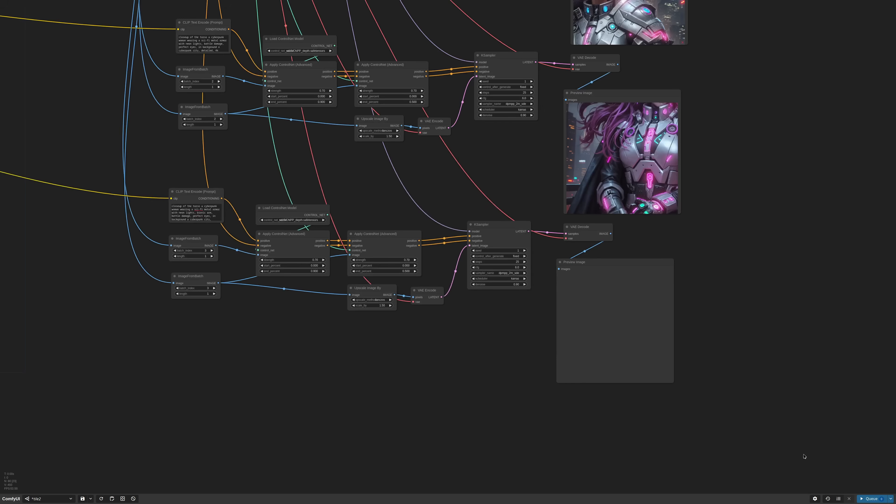
key("ctrl+Return")
left_click_drag(676, 384, 579, 424)
scroll(634, 402, "up", 6)
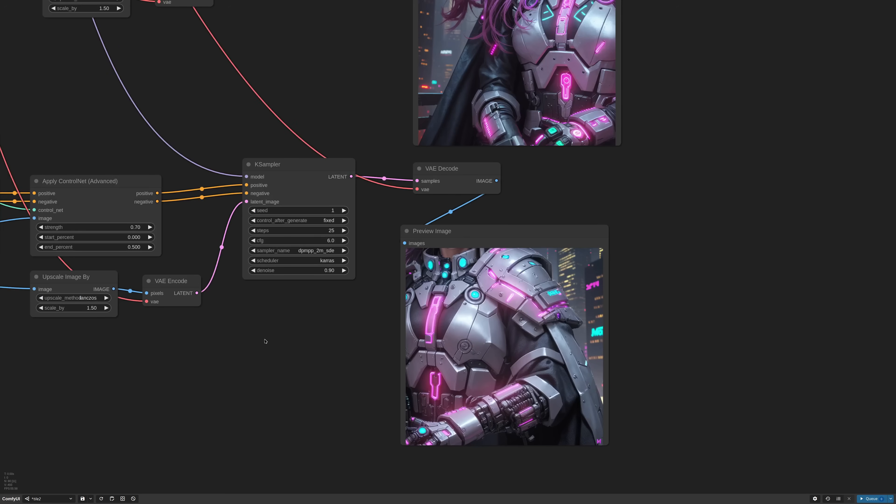
scroll(262, 337, "down", 10)
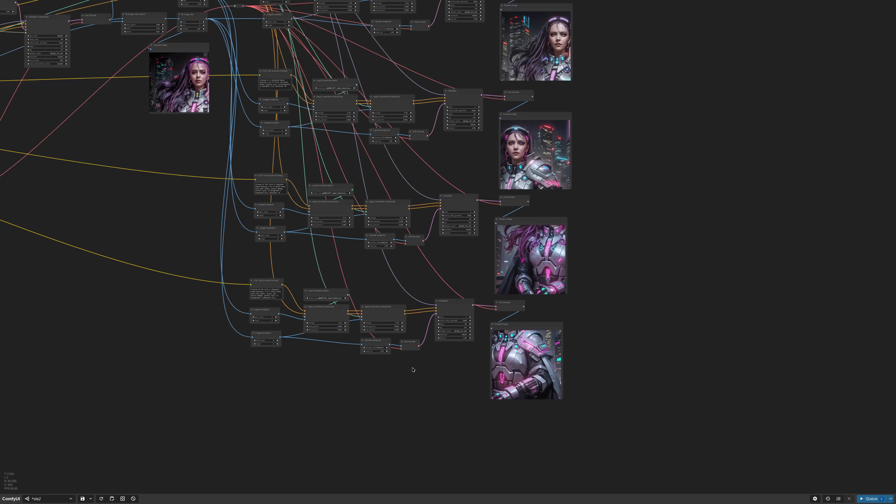
Step: Add a Get Image Size node beside the first tile's VAE Decode and feed it the decoded image
left_click_drag(499, 200, 337, 383)
scroll(424, 187, "up", 8)
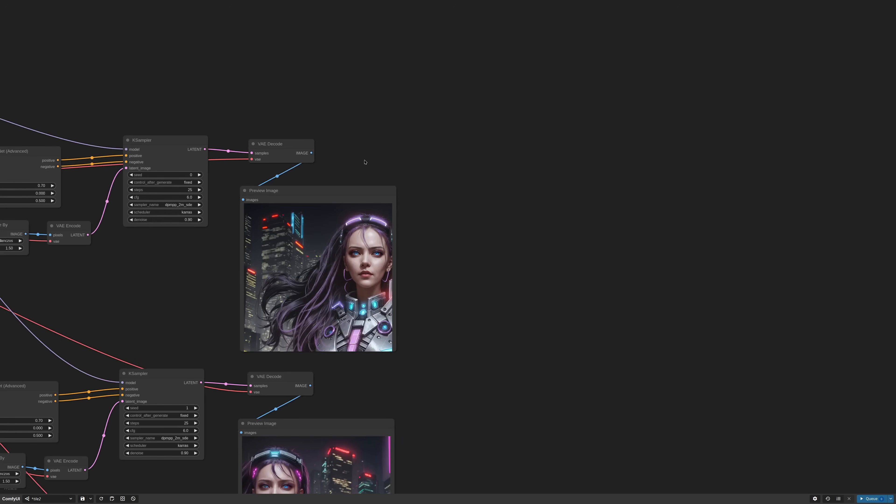
double_click(376, 156)
type("get image")
key("Return")
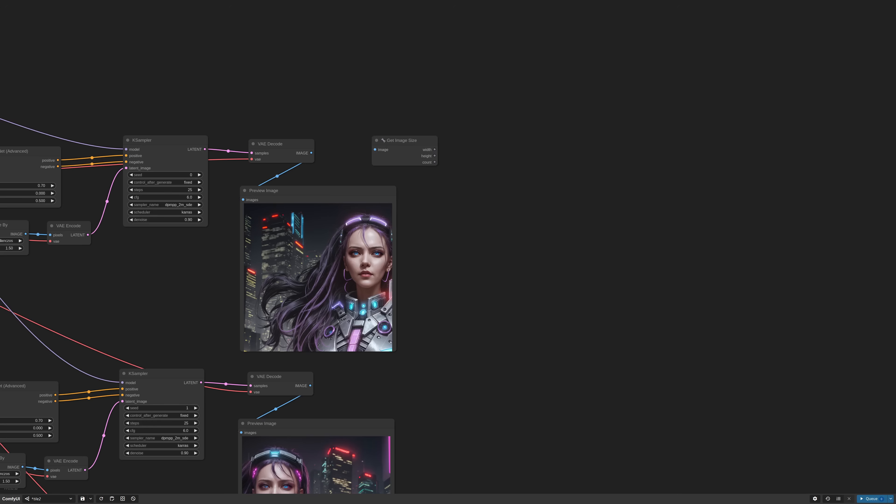
left_click_drag(310, 152, 375, 149)
Step: Add a Simple Math node after Get Image Size and connect the width output to its a input
double_click(463, 148)
type("simplem")
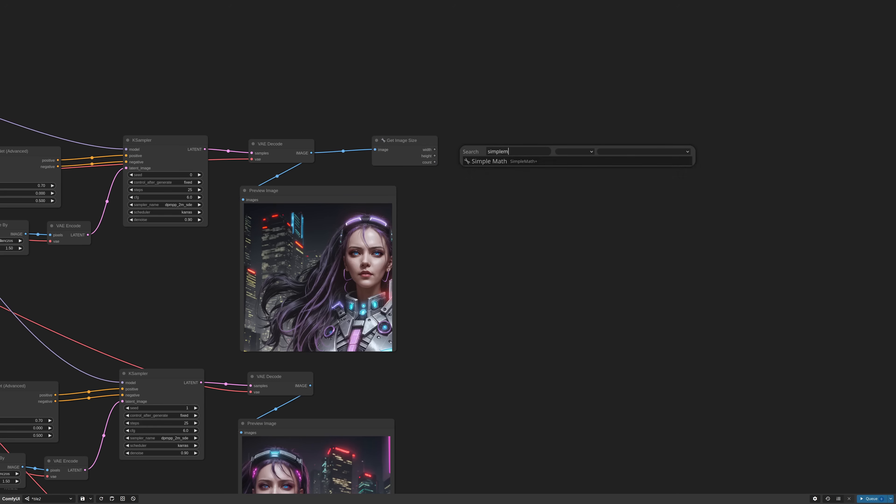
key("Return")
scroll(488, 133, "up", 5)
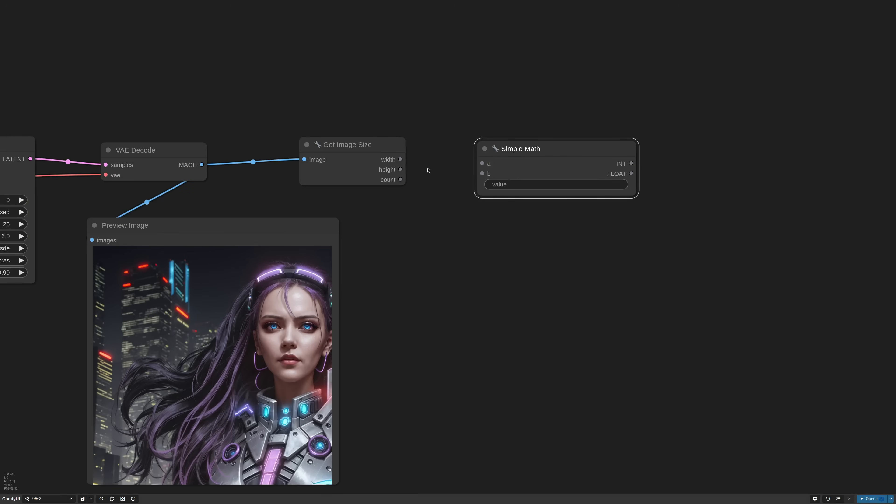
left_click_drag(400, 159, 483, 163)
Step: Set the Simple Math expression to (a-192)*2 and narrow the node
scroll(598, 186, "up", 3)
left_click(581, 185)
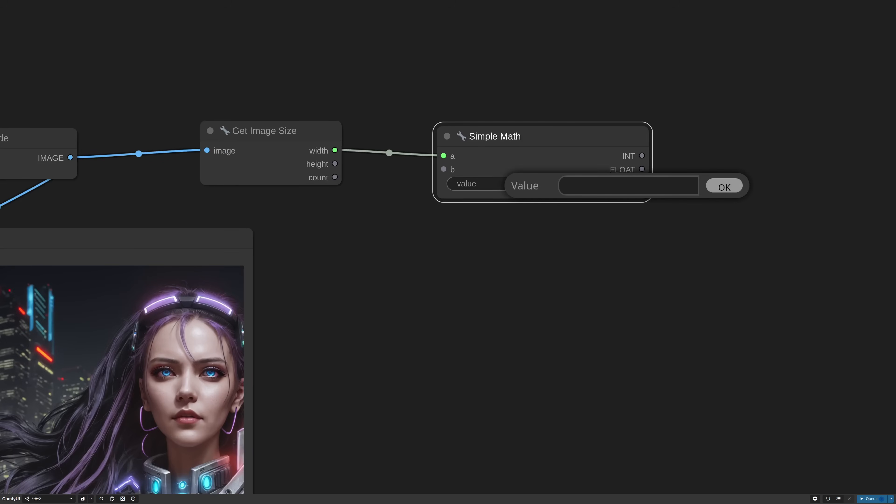
type("(a-192)*2")
key("Return")
left_click_drag(646, 192, 571, 190)
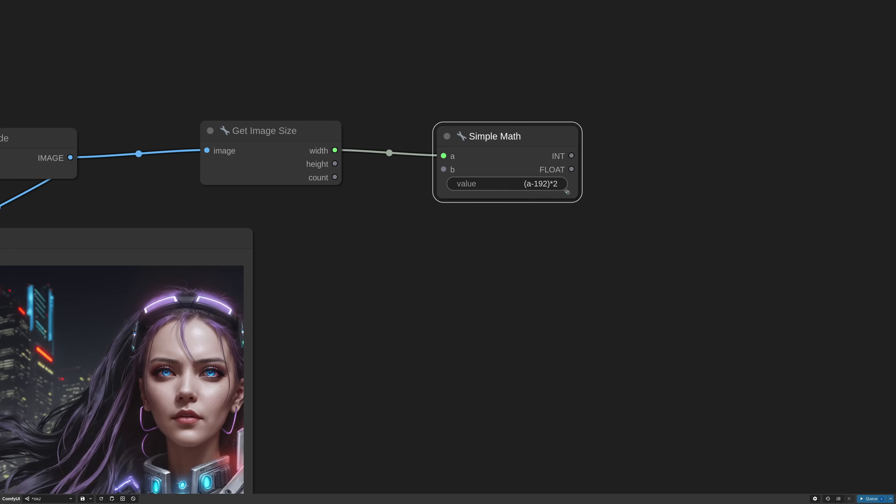
Step: Add an EmptyImage node beyond the Simple Math node and place it above the chain
scroll(529, 240, "down", 9)
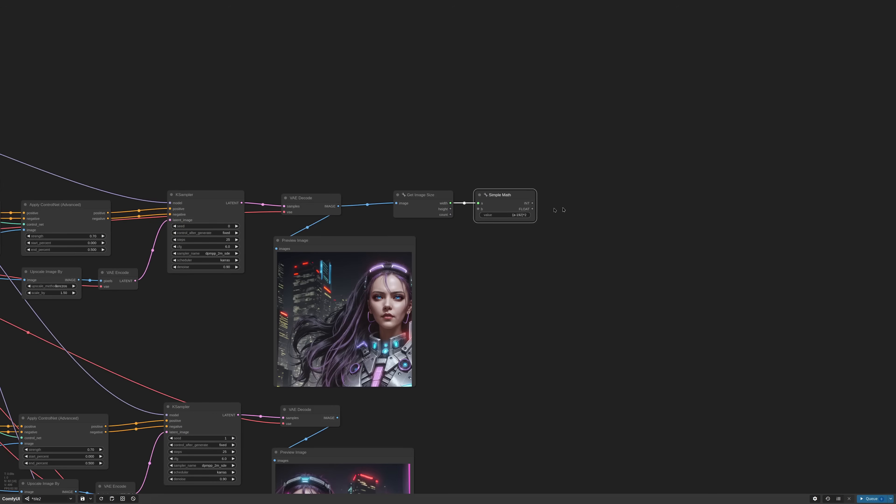
double_click(573, 202)
type("emptyim")
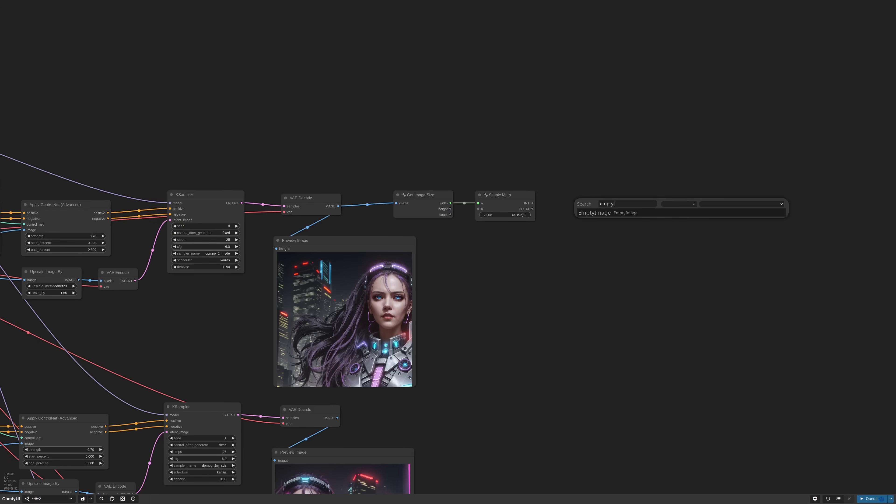
key("Return")
left_click_drag(651, 199, 609, 134)
scroll(609, 134, "up", 5)
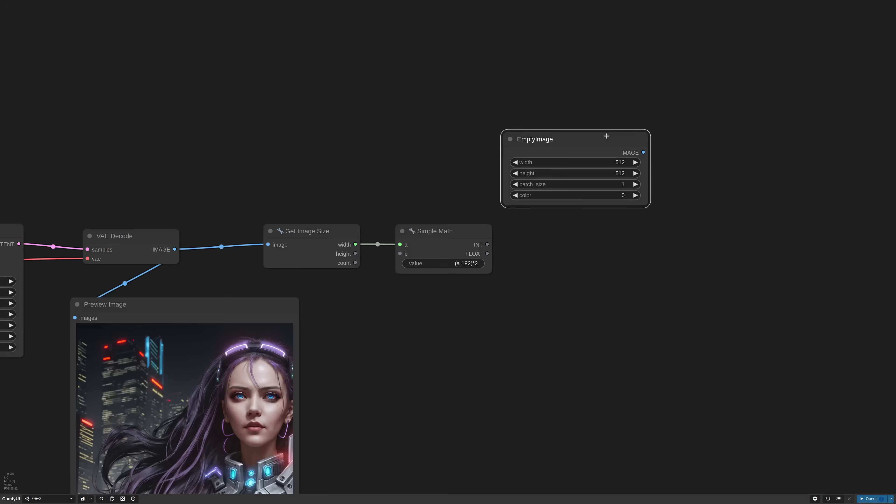
Step: Convert EmptyImage's width and height to inputs, feed both from Simple Math's INT output, and shrink and align the node beside it
scroll(606, 136, "up", 1)
right_click(584, 150)
left_click(601, 252)
left_click(647, 252)
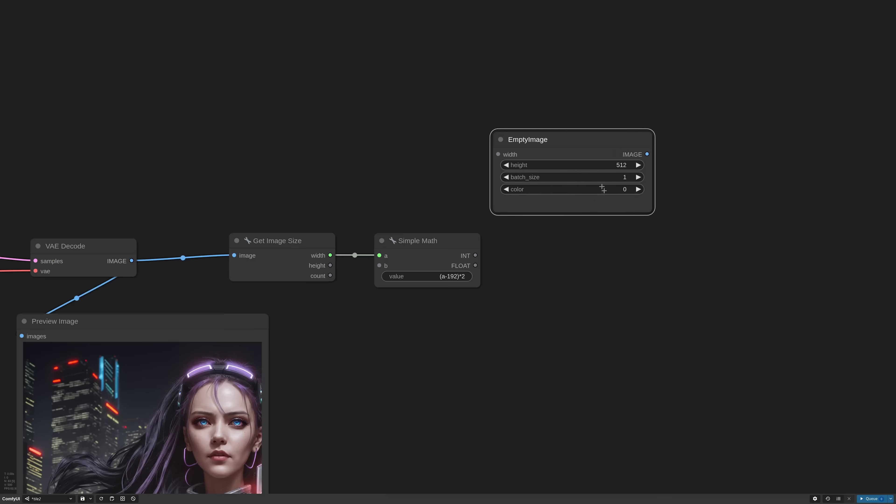
right_click(584, 150)
left_click(601, 253)
left_click(633, 253)
left_click_drag(475, 256, 498, 165)
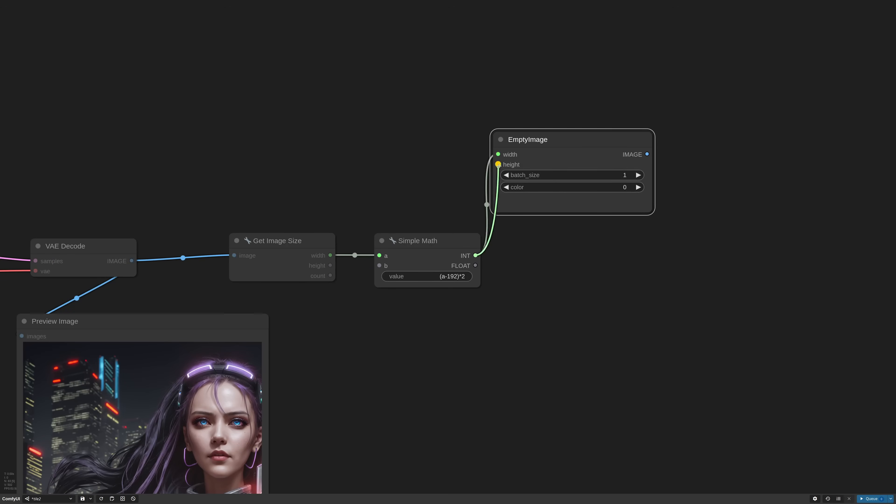
left_click_drag(654, 216, 646, 270)
left_click_drag(590, 210, 589, 230)
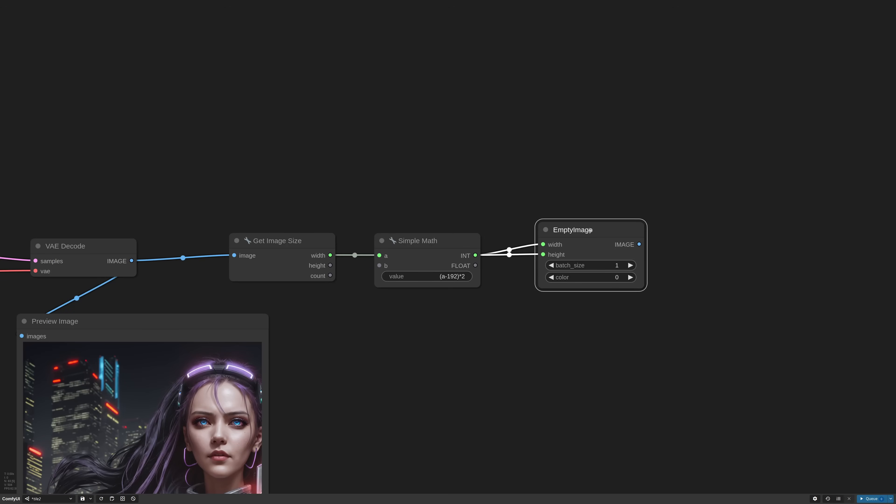
Step: Attach a Preview Image node to the EmptyImage output and run the workflow
scroll(510, 272, "down", 10)
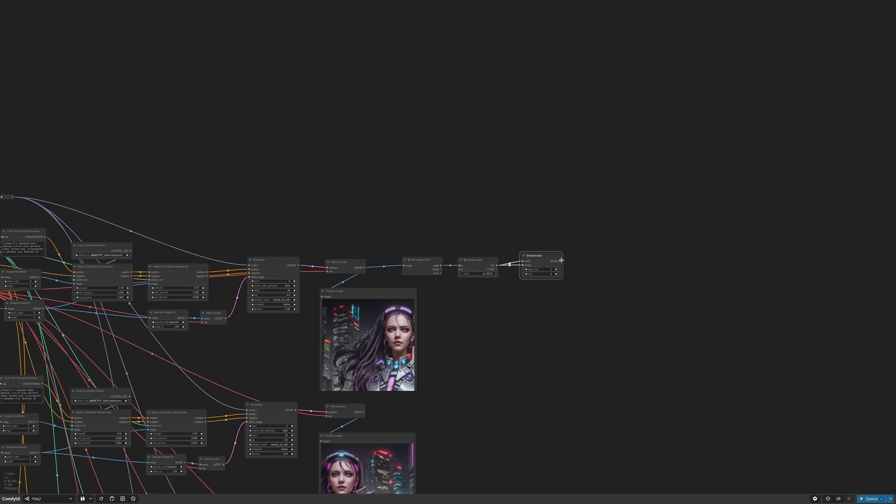
left_click_drag(560, 261, 593, 257)
left_click(607, 305)
left_click(870, 499)
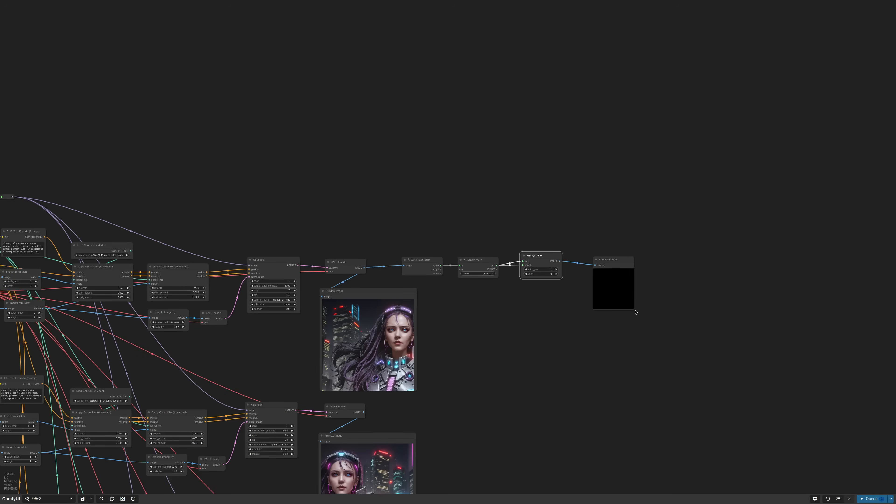
Step: Enlarge the blank canvas preview and align its top with the EmptyImage node
left_click_drag(634, 311, 822, 489)
left_click_drag(839, 373, 762, 235)
left_click_drag(743, 350, 825, 441)
left_click_drag(579, 129, 579, 125)
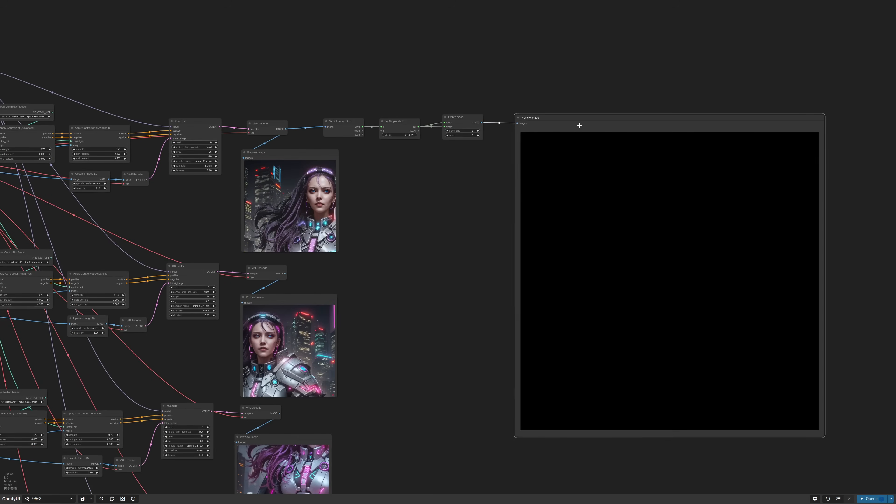
Step: Add an ImageCompositeMasked node, make it narrower, and place it below the EmptyImage node
scroll(453, 142, "up", 9)
double_click(446, 172)
type("imagecom")
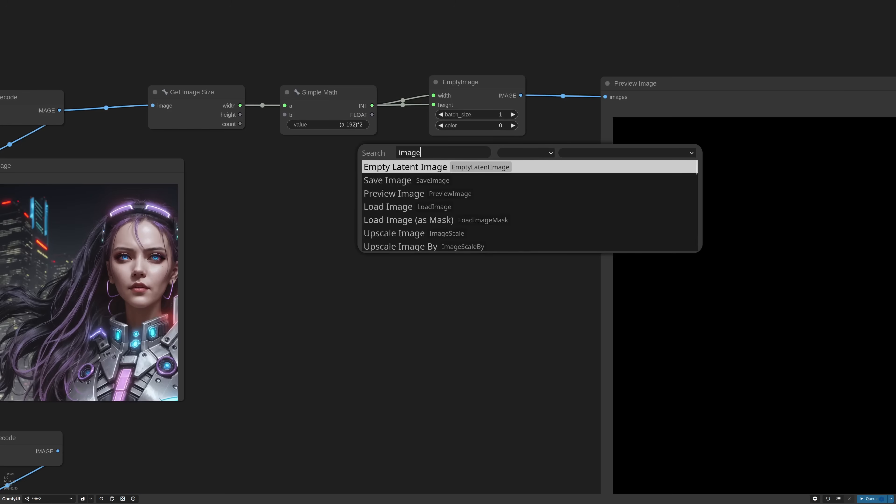
key("Return")
left_click_drag(554, 201, 494, 215)
left_click_drag(529, 250, 482, 247)
left_click_drag(432, 177, 469, 183)
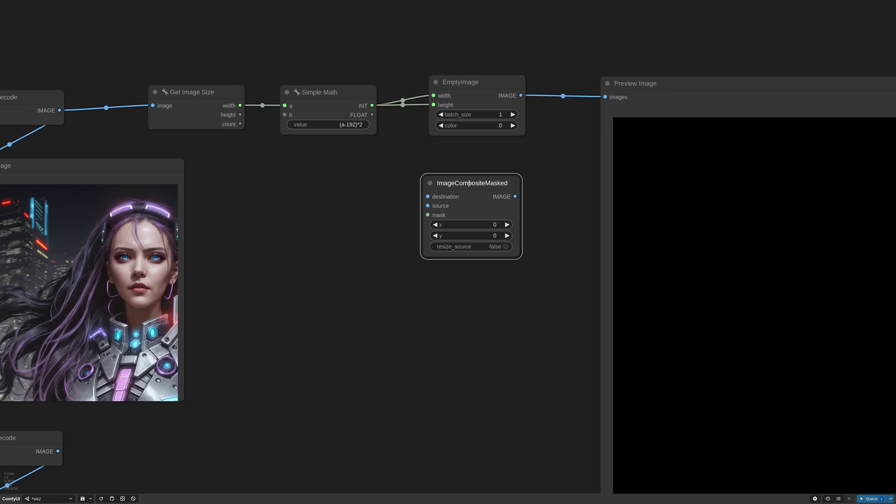
Step: Connect EmptyImage to the composite's destination, the first tile's decoded image to source, and its output to the large preview, and run the workflow
left_click_drag(520, 95, 428, 197)
left_click_drag(59, 110, 430, 206)
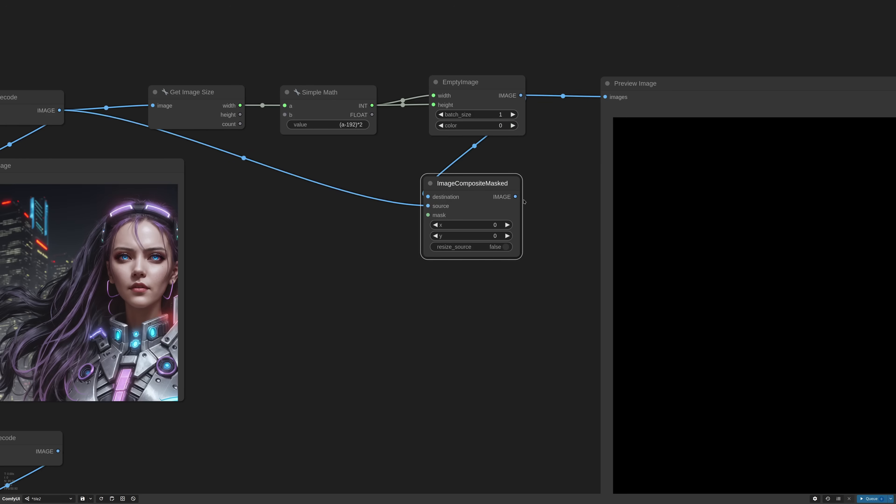
left_click_drag(515, 197, 605, 96)
scroll(562, 214, "down", 5)
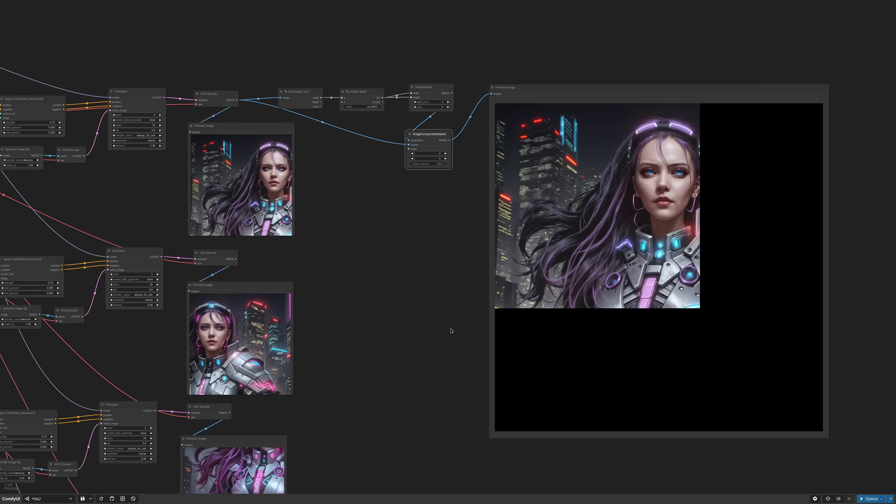
Step: Duplicate the ImageCompositeMasked node below the original, connecting the first composite's output to destination and the second tile's decoded image to source
scroll(419, 134, "up", 5)
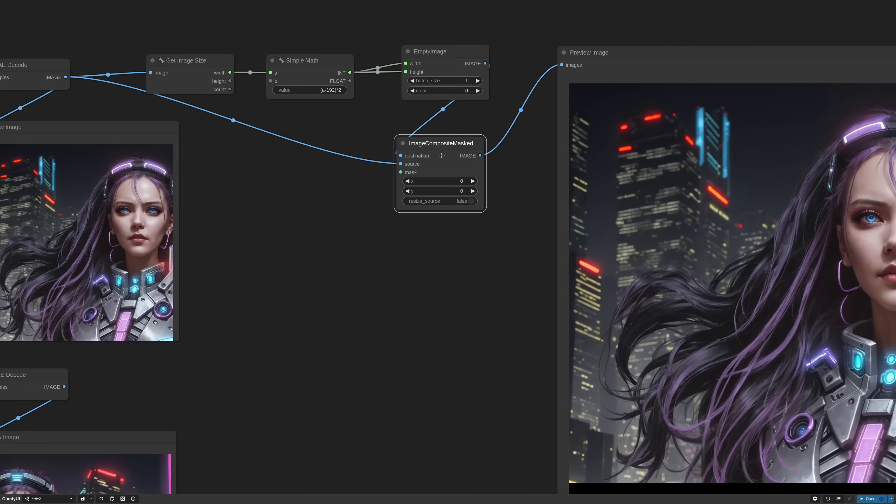
left_click_drag(436, 140, 435, 223, "alt")
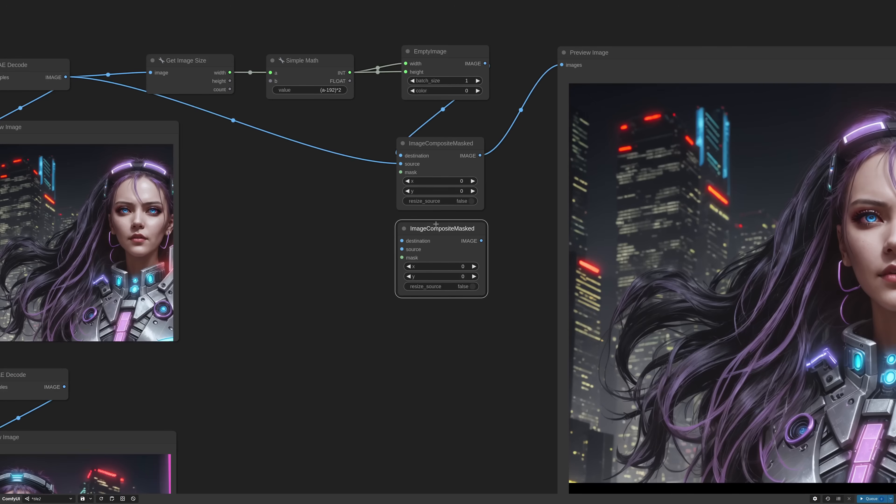
left_click_drag(480, 156, 402, 241)
scroll(340, 277, "down", 3)
left_click_drag(63, 387, 402, 250)
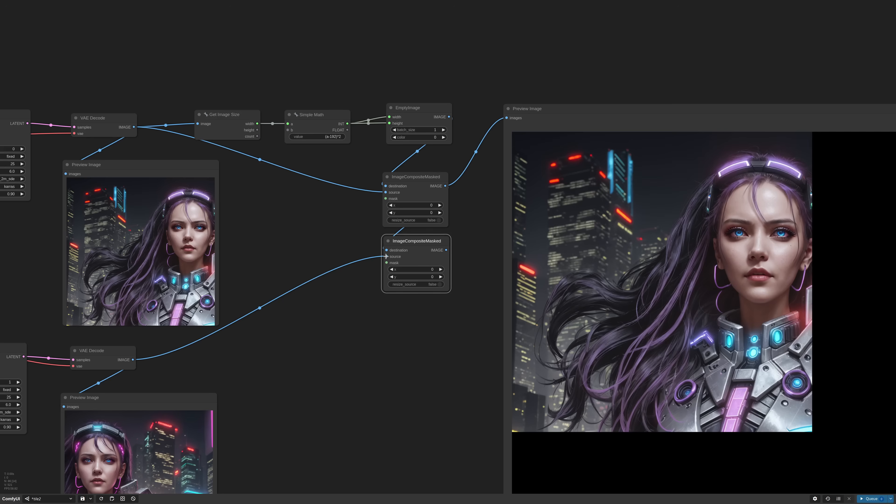
Step: Add a narrower Simple Math node beside the composites, feeding a from the canvas-size math node and b from the image width
double_click(305, 198)
type("simple math")
key("Return")
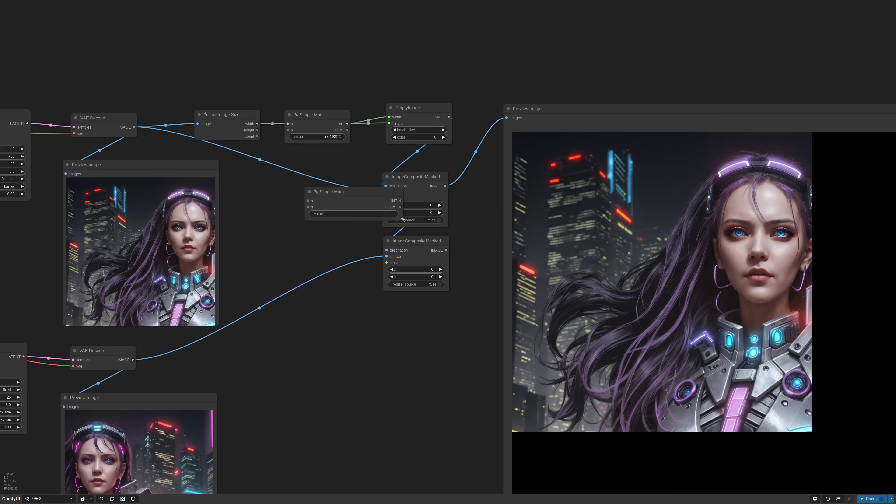
left_click_drag(401, 218, 368, 218)
left_click_drag(339, 191, 324, 208)
left_click_drag(347, 123, 294, 218)
left_click_drag(257, 124, 294, 225)
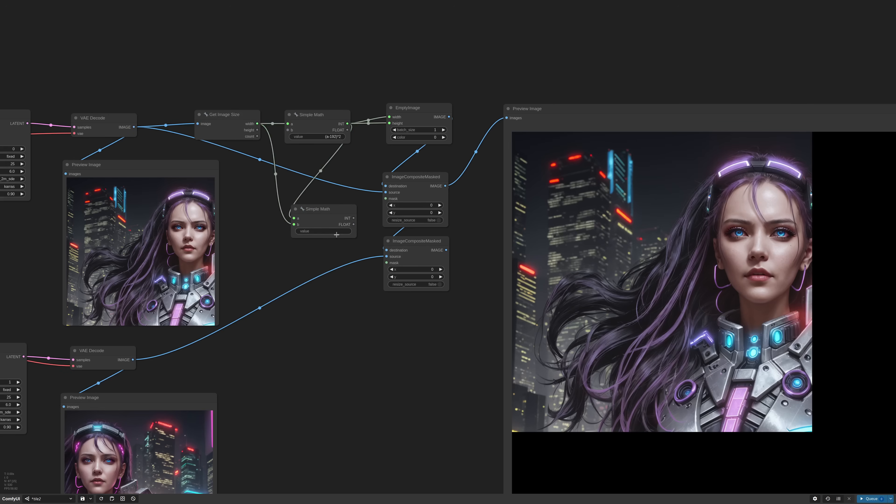
Step: Set the new Simple Math node's expression to a-b
scroll(337, 234, "up", 7)
left_click(338, 231)
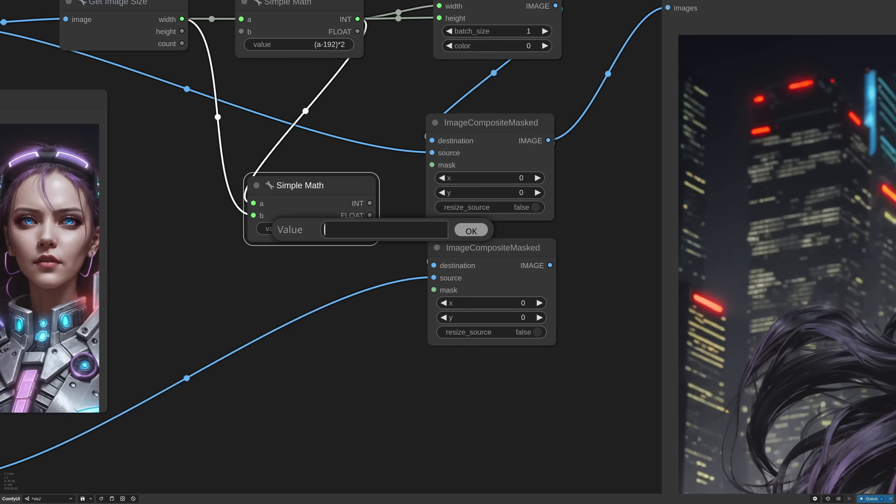
type("a-b")
key("Return")
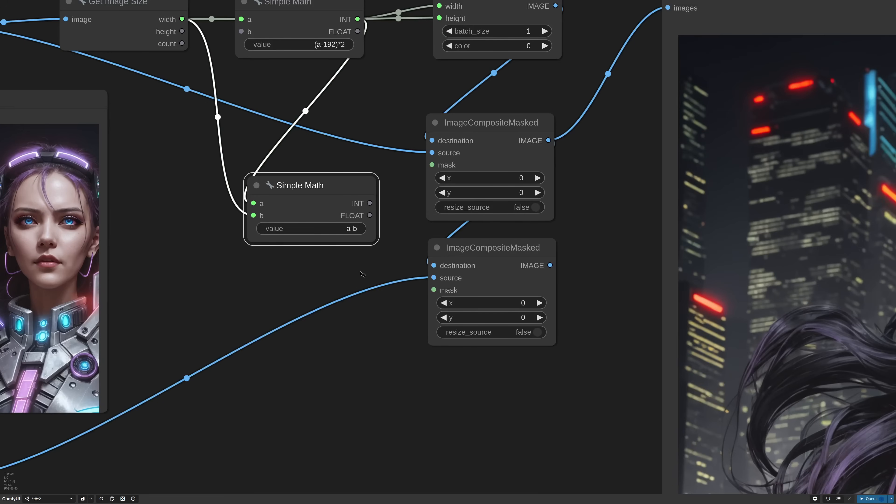
Step: Convert the second composite's x value to an input and feed it from the a-b node's INT output
right_click(498, 284)
left_click(516, 389)
left_click(569, 391)
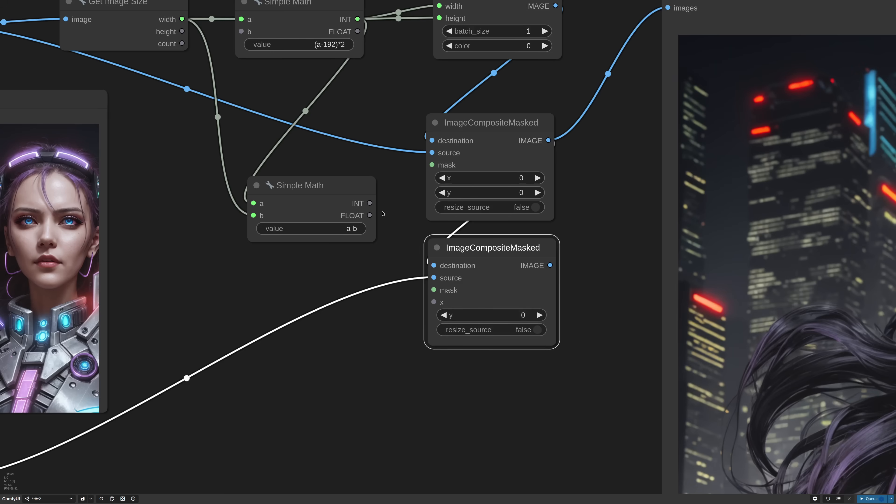
left_click_drag(369, 203, 433, 301)
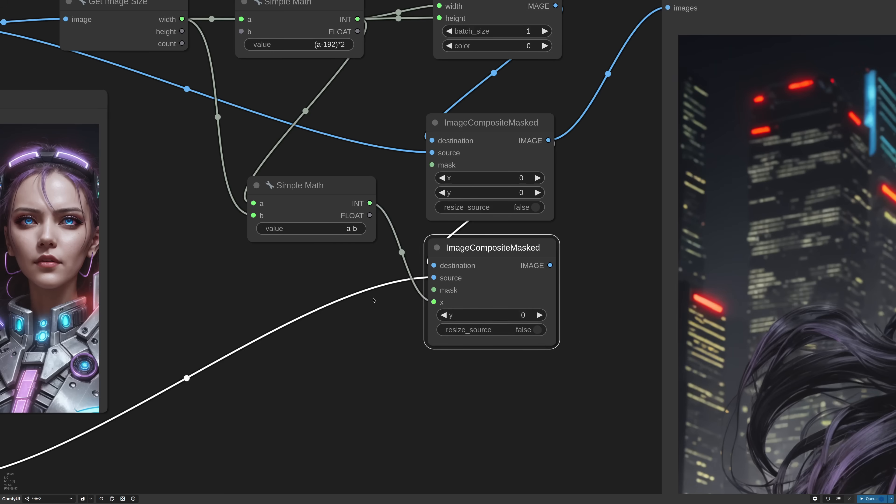
Step: Connect the second composite's output to the large preview, run the workflow, and inspect the seam between the two tiles
scroll(373, 300, "down", 6)
scroll(369, 299, "up", 1)
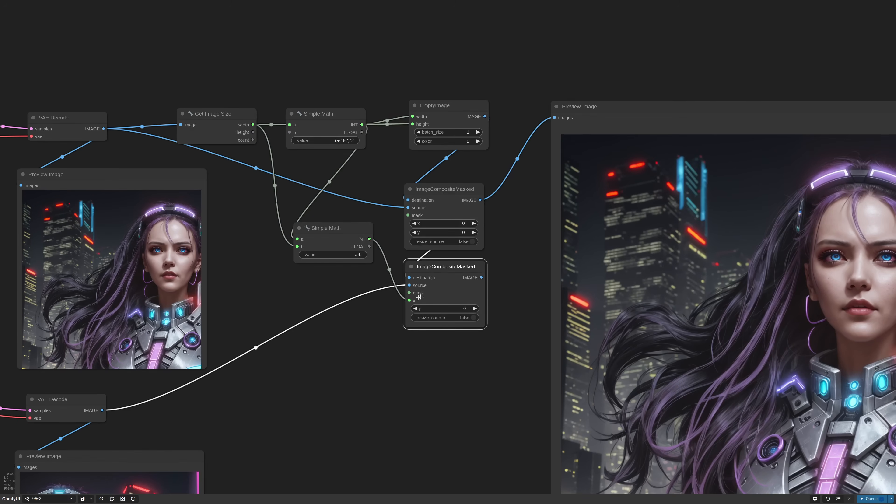
left_click_drag(481, 277, 554, 117)
scroll(533, 367, "down", 7)
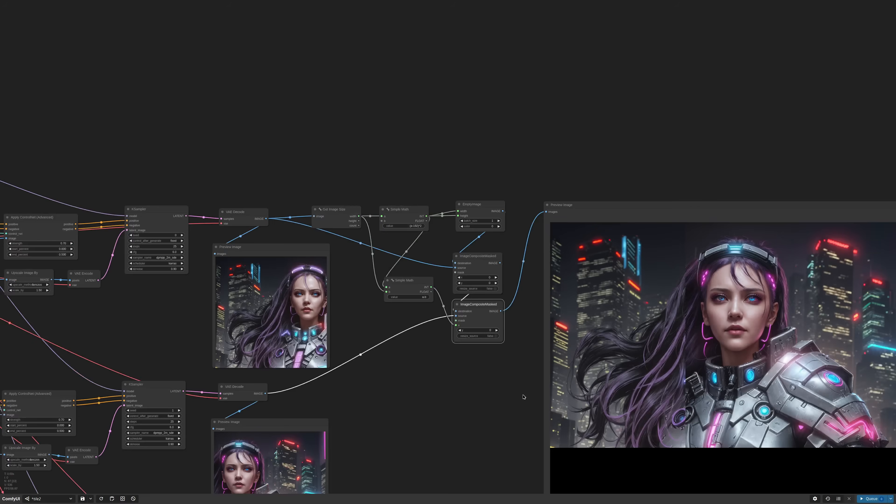
scroll(571, 234, "up", 7)
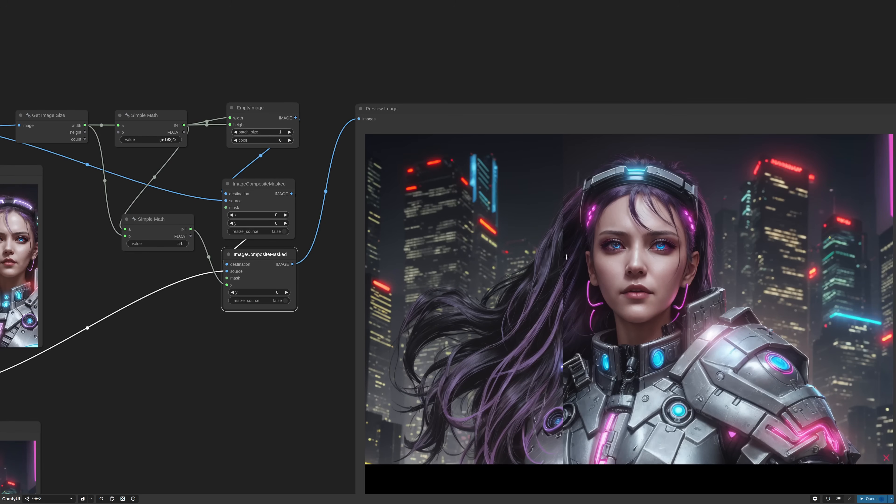
scroll(567, 414, "up", 8)
scroll(562, 353, "down", 8)
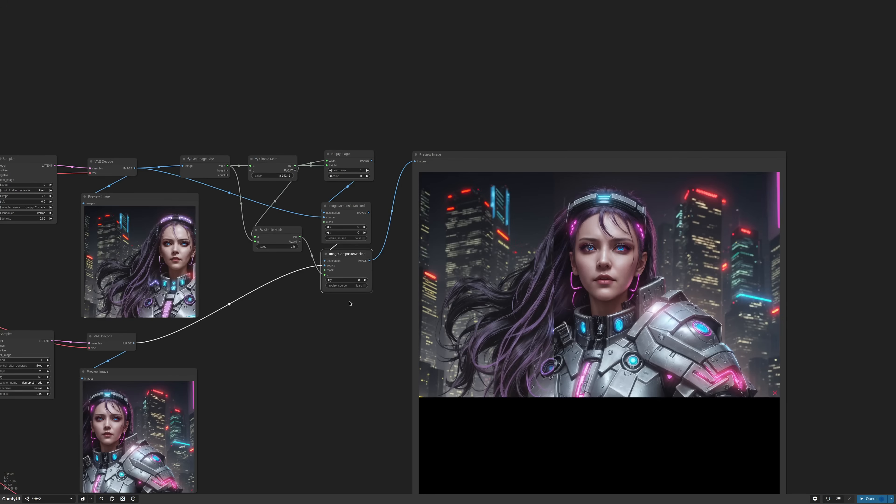
Step: Add a SolidMask node, make it narrower, and place it below the a-b Simple Math node
left_click_drag(289, 300, 391, 274)
scroll(386, 314, "up", 3)
double_click(383, 314)
type("solid")
key("Return")
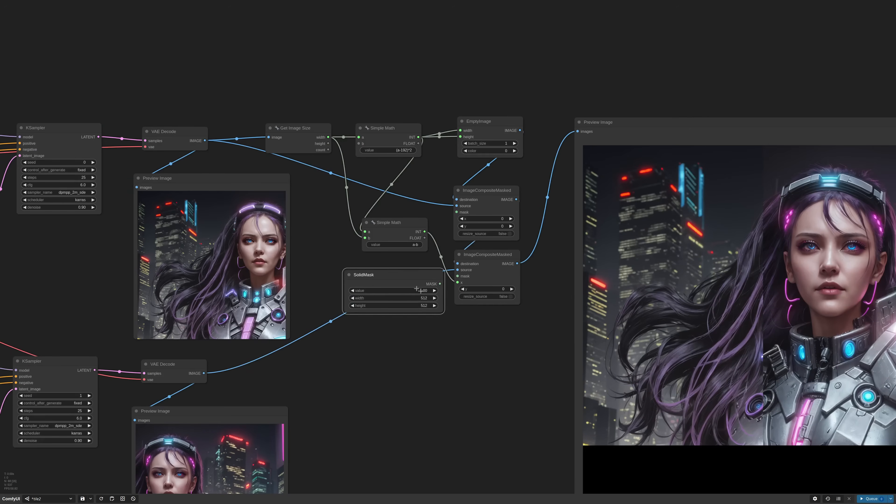
left_click_drag(442, 312, 407, 310)
left_click_drag(387, 276, 402, 277)
Step: Convert the SolidMask's width and height to inputs and feed both from the Get Image Size width output
scroll(401, 277, "up", 6)
right_click(384, 278)
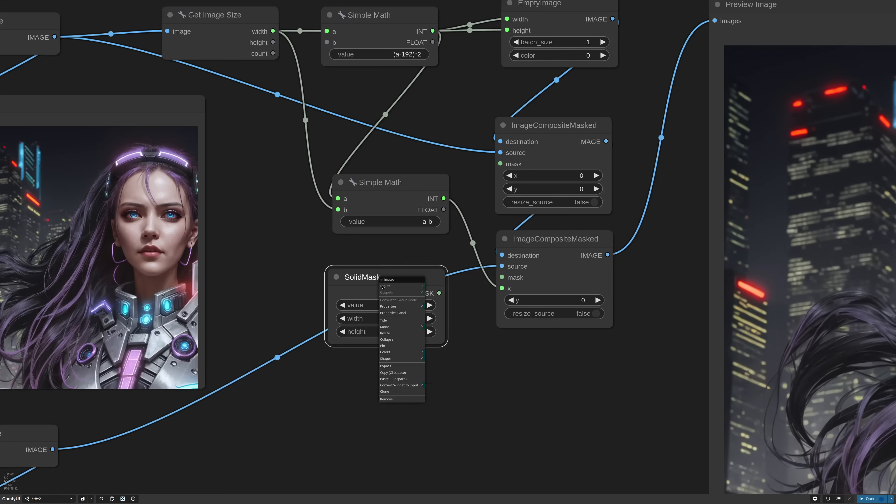
left_click(407, 385)
left_click(443, 392)
right_click(401, 289)
left_click(419, 394)
left_click(463, 402)
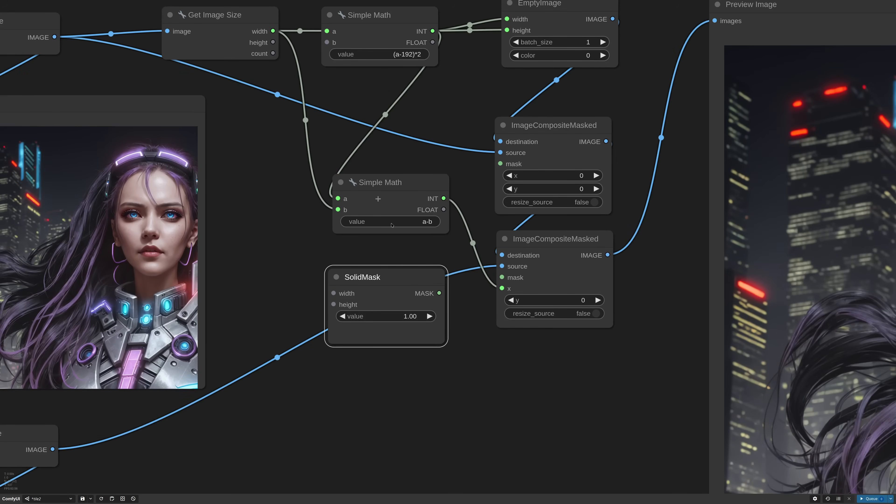
left_click_drag(272, 31, 333, 293)
mouse_move(273, 31)
left_mouse_down()
mouse_move(335, 269)
mouse_move(334, 304)
left_mouse_up()
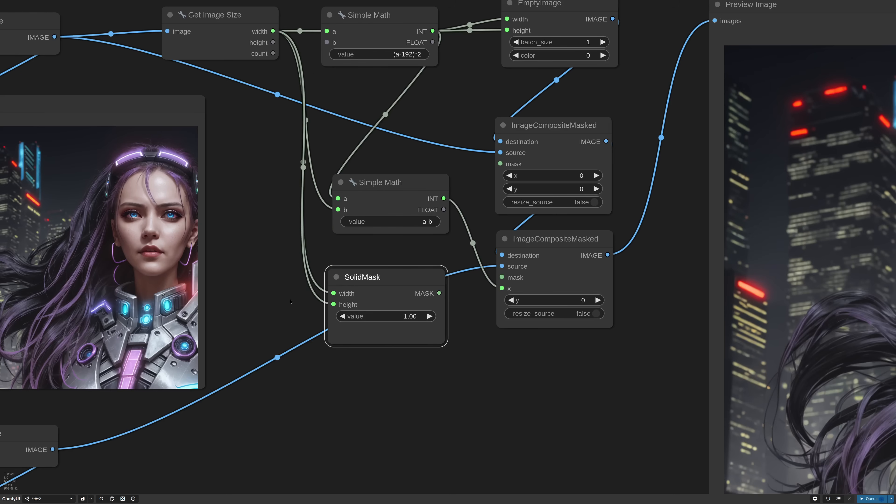
Step: Add a FeatherMask node, place it below the SolidMask, and set its left feather to 192
double_click(377, 374)
type("feat")
key("Return")
left_click_drag(457, 377, 405, 366)
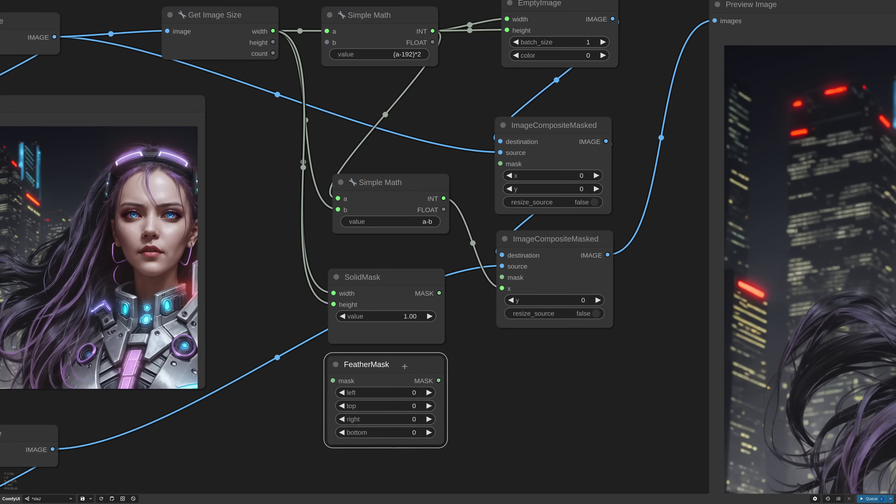
left_click(416, 392)
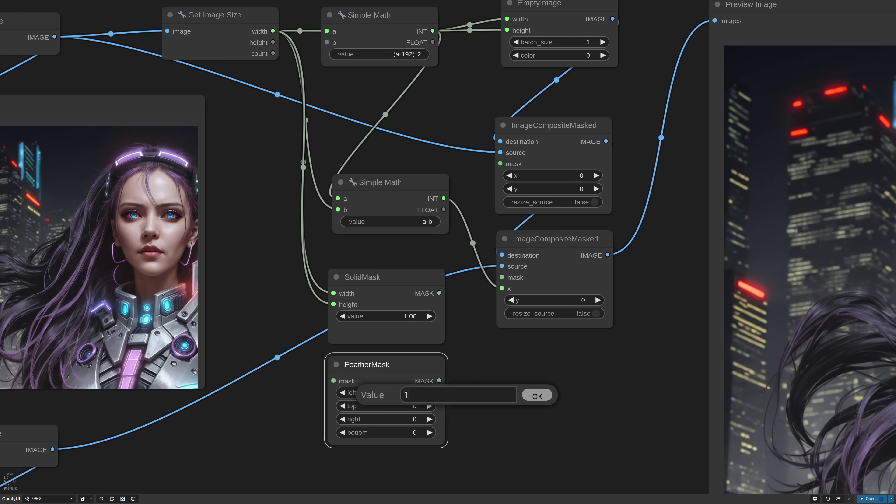
type("192")
key("Return")
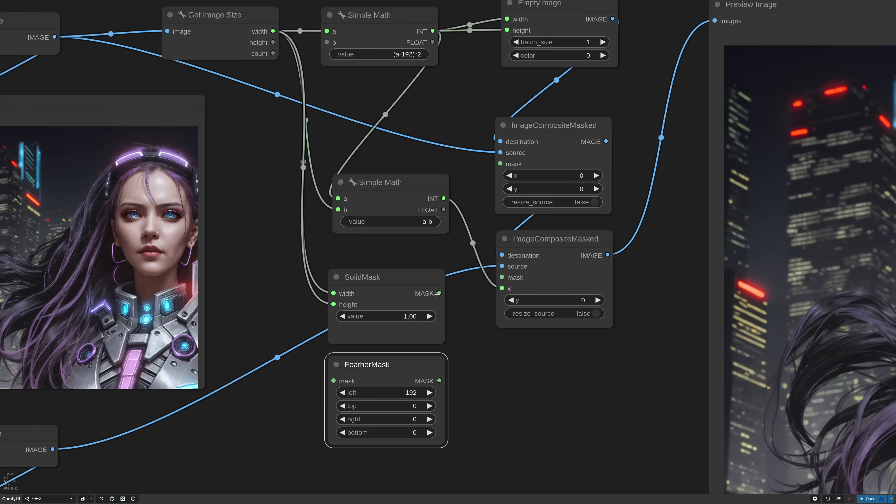
Step: Route the SolidMask through the FeatherMask into the second composite's mask input, and run the workflow to check the blend
left_click_drag(438, 294, 334, 381)
left_click_drag(439, 381, 501, 277)
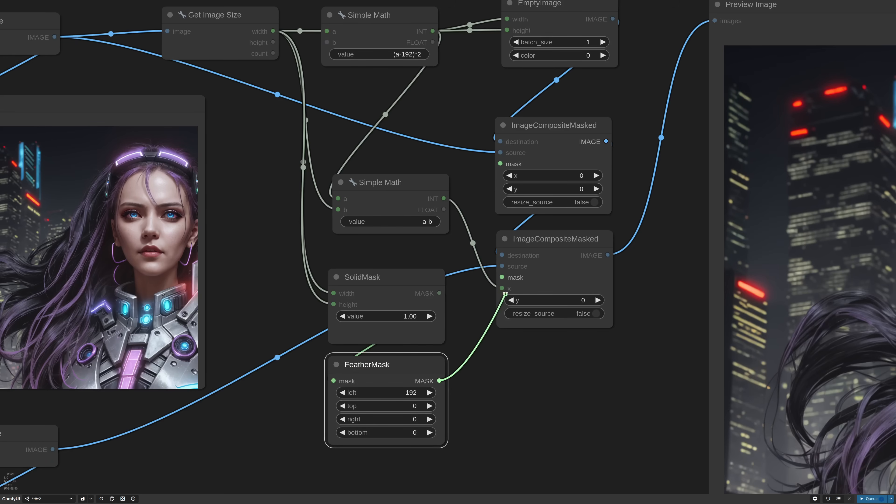
scroll(406, 296, "down", 10)
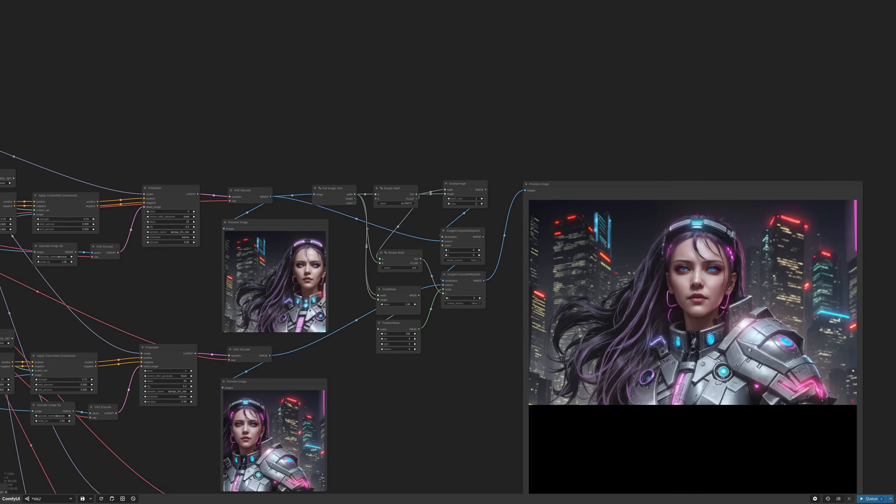
scroll(696, 369, "up", 4)
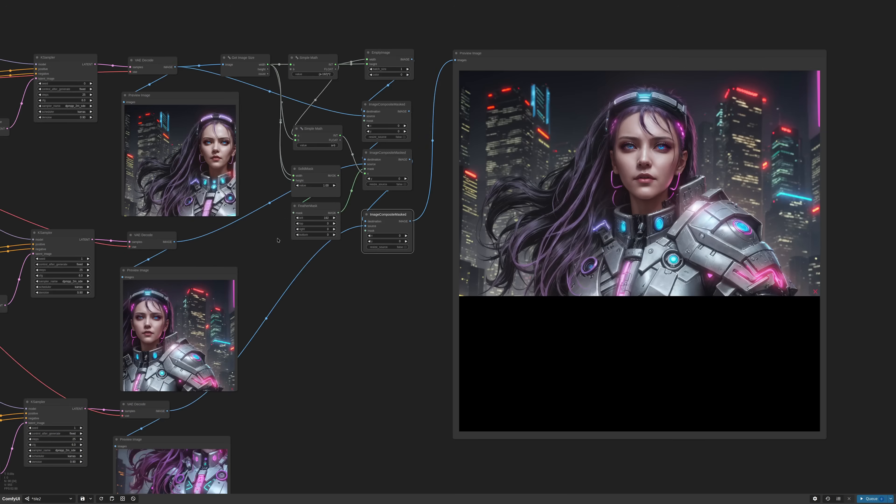
Step: Convert the third composite's y value to an input and paste a second FeatherMask with top feather 192 for its mask
scroll(338, 198, "up", 3)
right_click(410, 220)
left_click(427, 323)
scroll(404, 280, "down", 4)
key("ctrl+v")
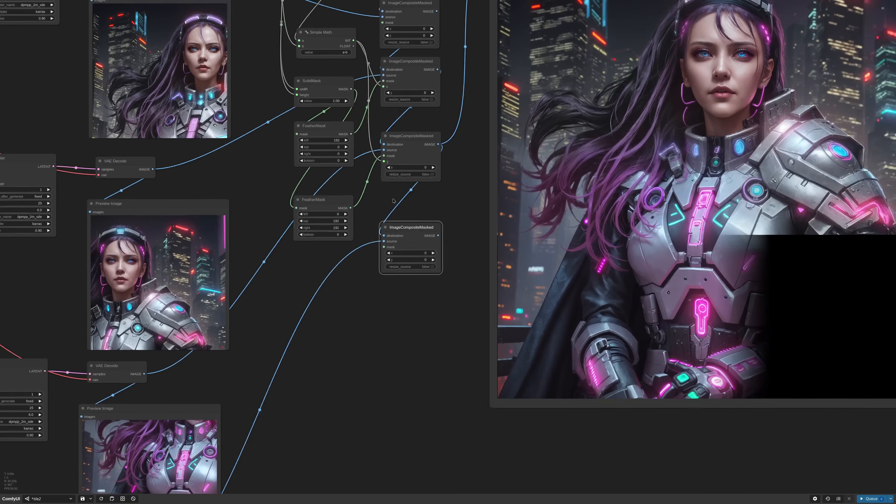
Step: Paste a third FeatherMask for the fourth composite, keeping left and top at 192 and setting right to 0
key("ctrl+v")
left_click(343, 310)
type("0")
key("Return")
left_click_drag(379, 285, 470, 233)
scroll(471, 232, "down", 6)
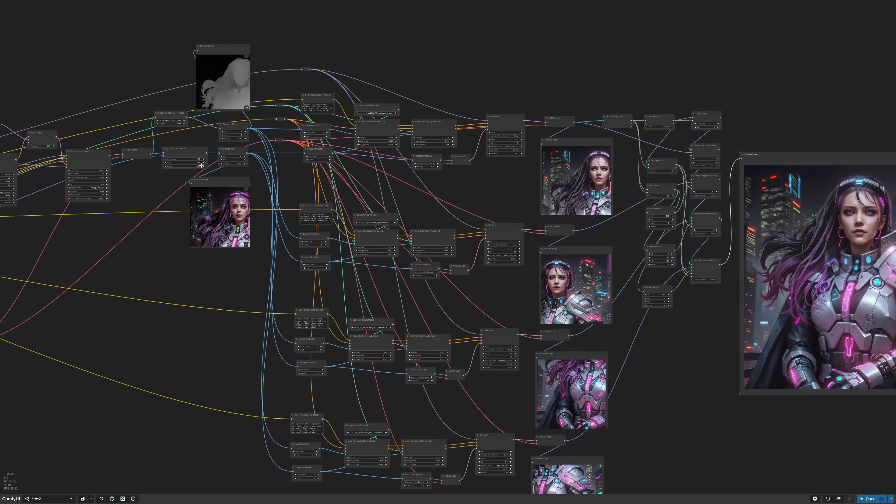
Step: Copy the Image Color Match node with its connections, place it above the large preview, and route the final composite through it
left_click(197, 150)
key("ctrl+c")
left_click_drag(767, 149, 481, 154)
key("ctrl+shift+v")
scroll(469, 170, "up", 7)
left_click_drag(478, 199, 481, 149)
scroll(481, 149, "down", 3)
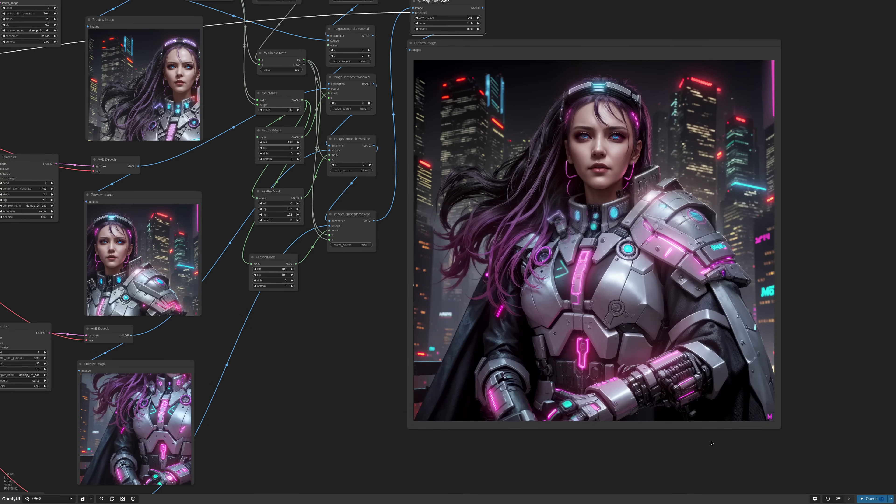
left_click(638, 459)
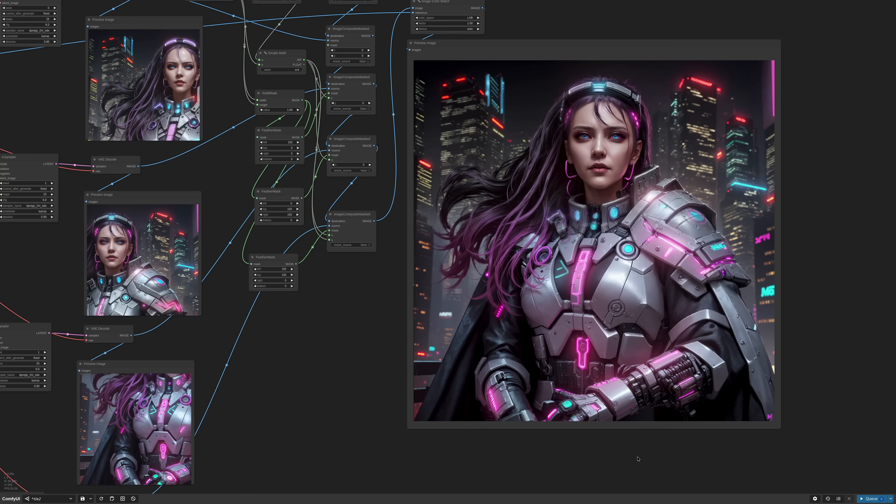
Step: Add an Upscale Image (using Model) node beside the pasted Image Color Match node
left_click_drag(541, 28, 518, 200)
scroll(516, 189, "up", 6)
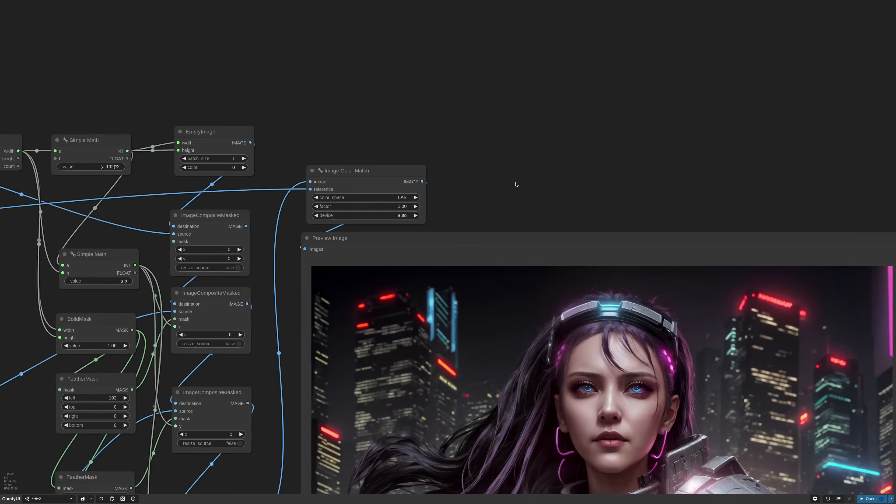
double_click(508, 157)
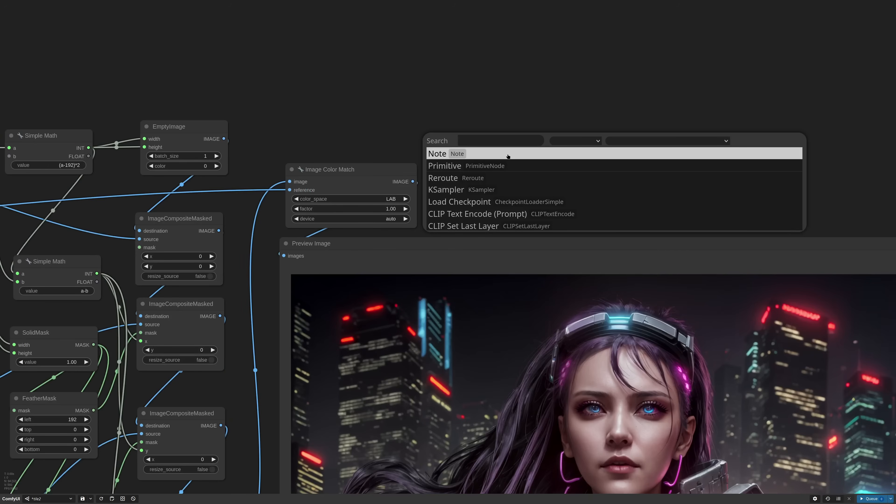
type("upscale i")
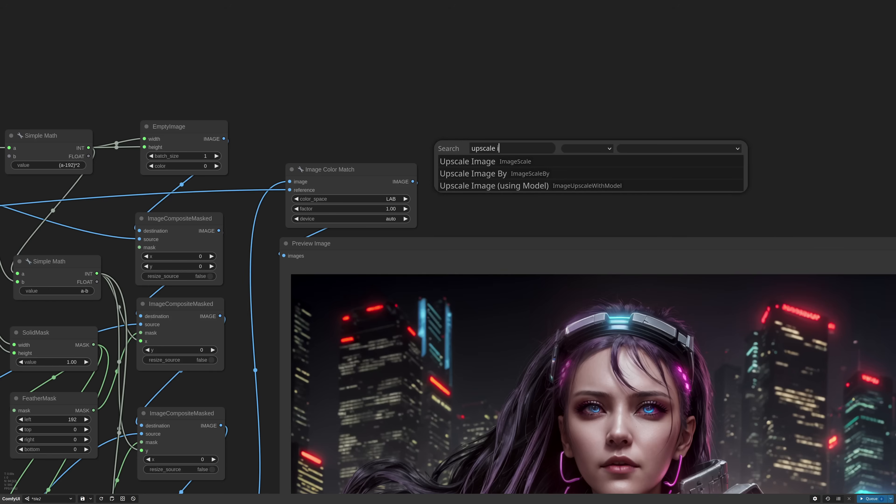
key("Down")
key("Down")
key("Return")
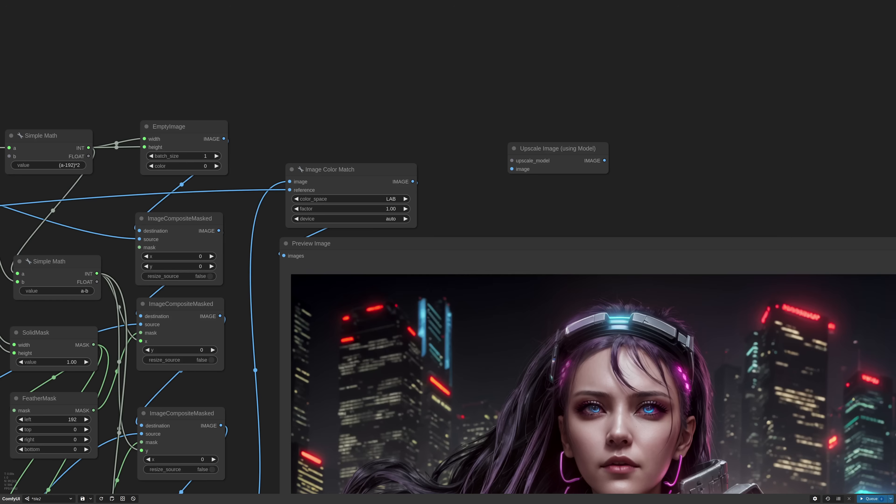
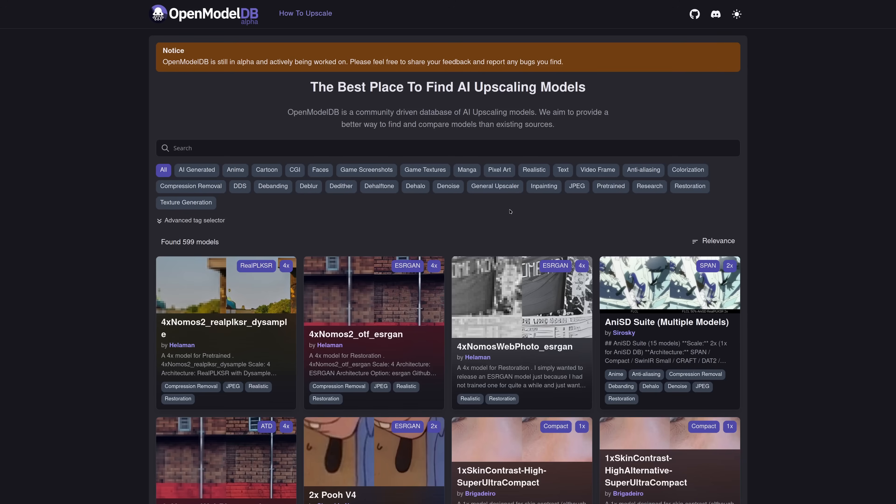
Step: On the OpenModelDB site, filter models by Pixel Art, expand the advanced tag selector, and search for ultrasharp
left_click(505, 172)
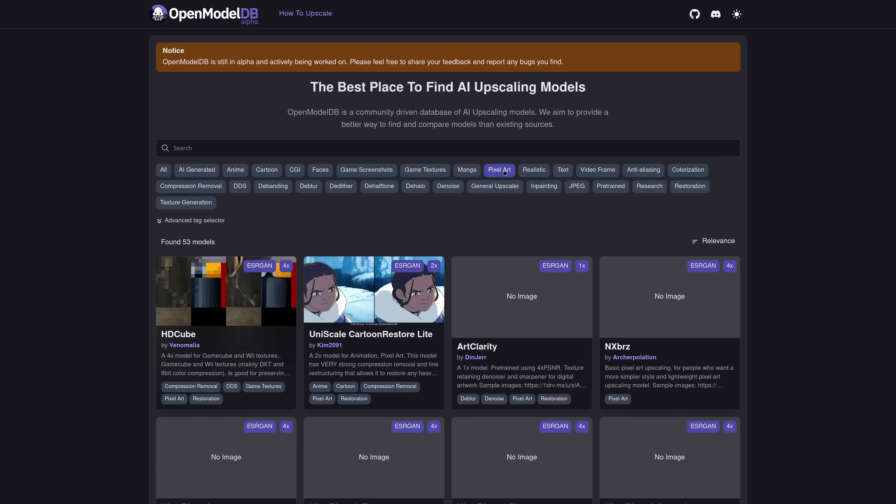
left_click(189, 220)
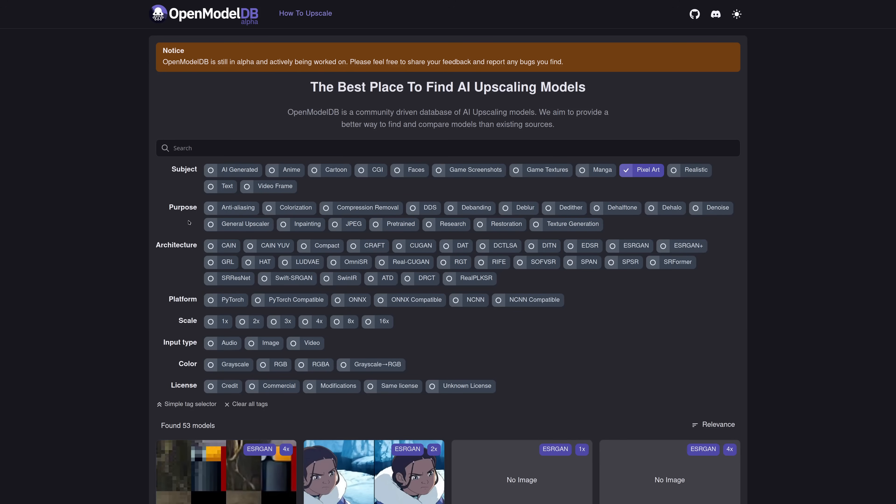
left_click(238, 147)
type("ultrasharp")
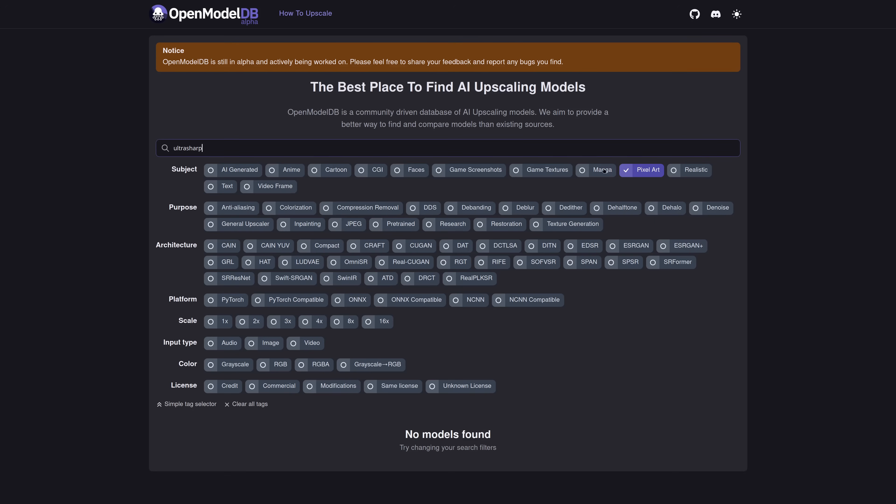
Step: Clear the Pixel Art filter and open the UltraSharp model from the search results
left_click(640, 170)
scroll(449, 128, "down", 7)
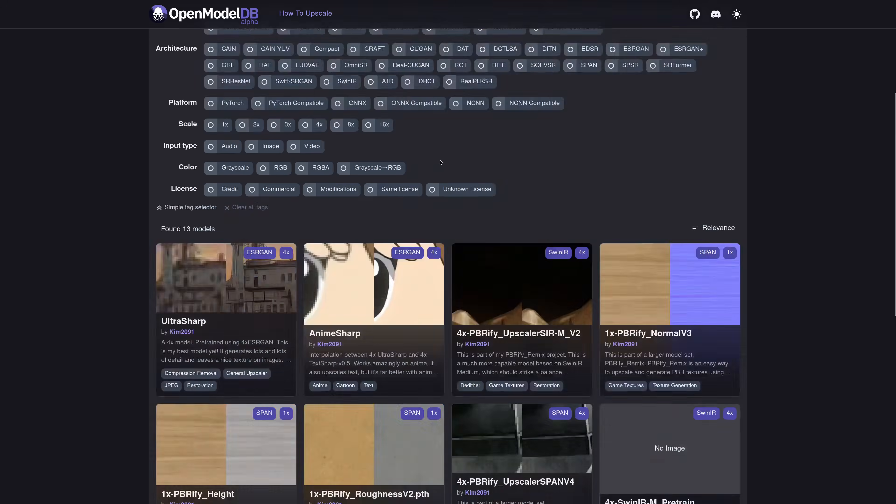
left_click(247, 268)
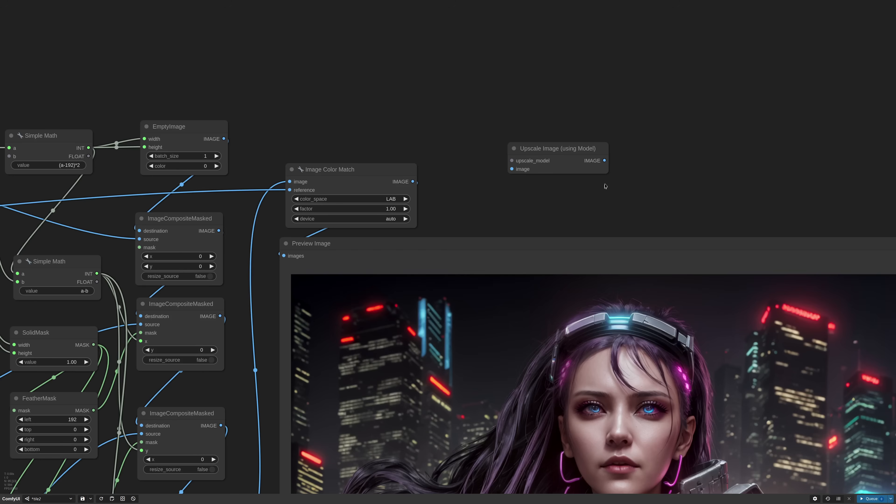
Step: Add a Load Upscale Model node feeding the Upscale Image (using Model) node, with 4x-UltraSharp.pth as its model
left_click_drag(512, 161, 530, 104)
left_click(560, 138)
left_click(590, 124)
left_click(609, 129)
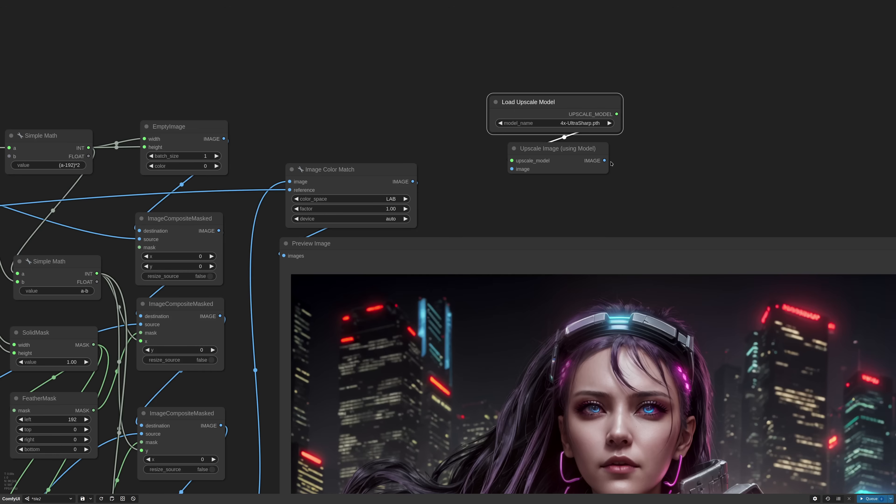
Step: Add an Upscale Image node beside the model upscaler and connect the upscaled image to its input
left_click_drag(605, 160, 662, 150)
left_click(644, 145)
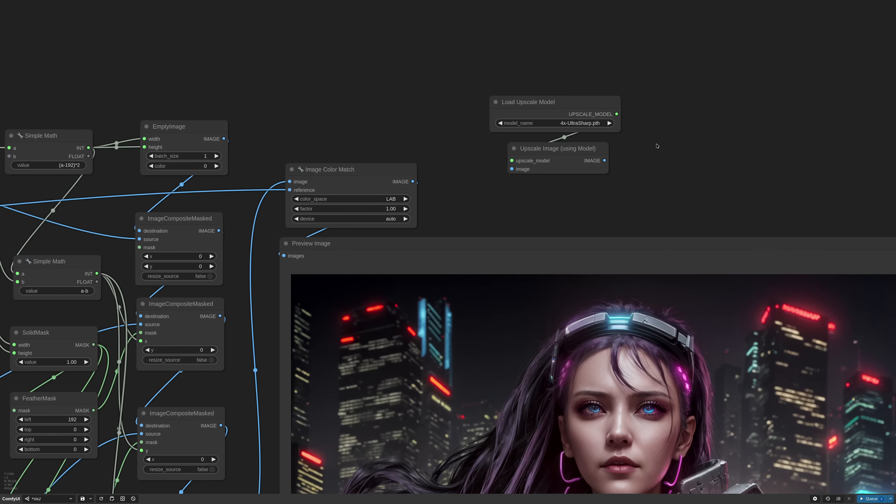
double_click(658, 146)
type("upscal")
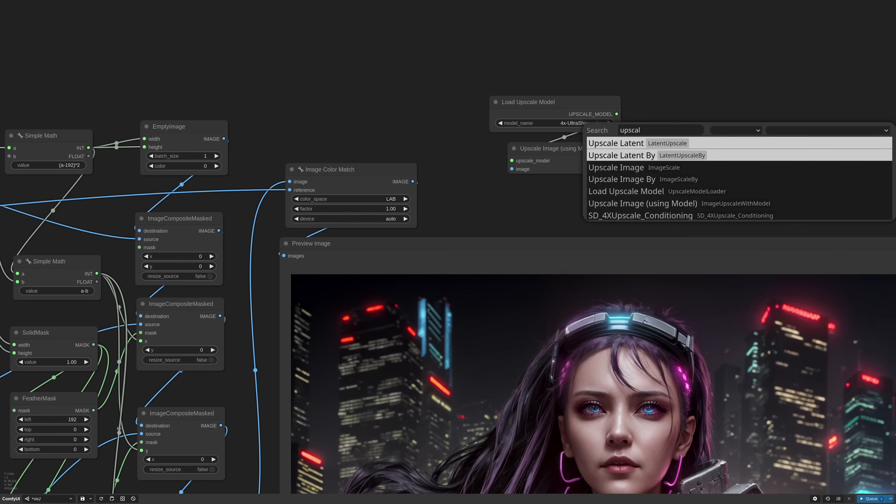
left_click(616, 167)
left_click_drag(605, 161, 660, 150)
left_click_drag(708, 102, 620, 97)
scroll(620, 97, "up", 2)
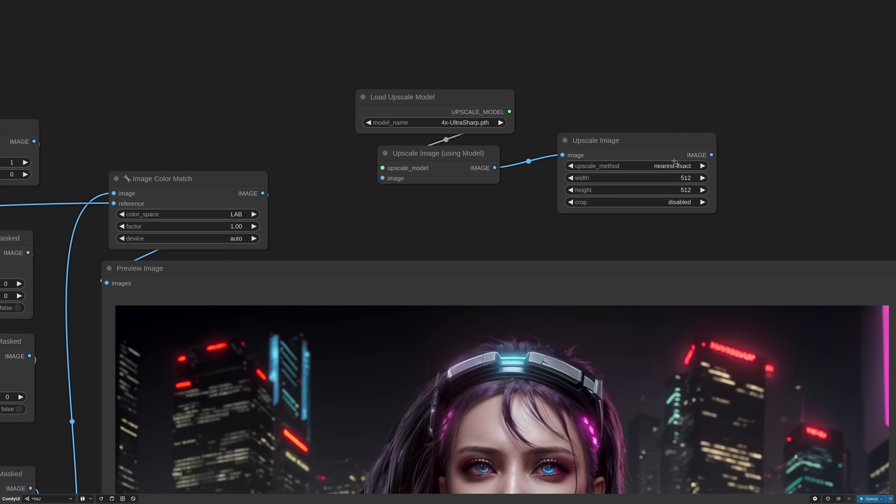
Step: Set Upscale Image to lanczos at 2048 by 2048, and feed the Image Color Match output into Upscale Image (using Model)
left_click(673, 165)
left_click(679, 201)
left_click(678, 180)
type("2048")
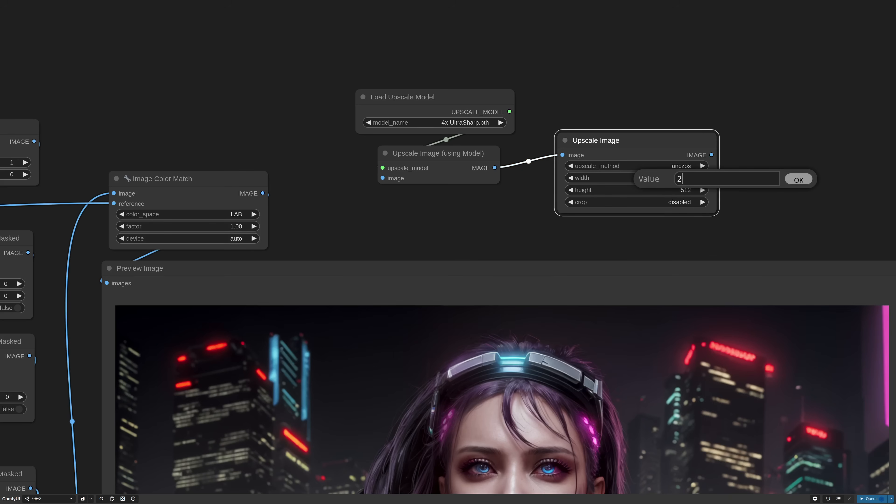
key("Return")
left_click(684, 191)
type("2048")
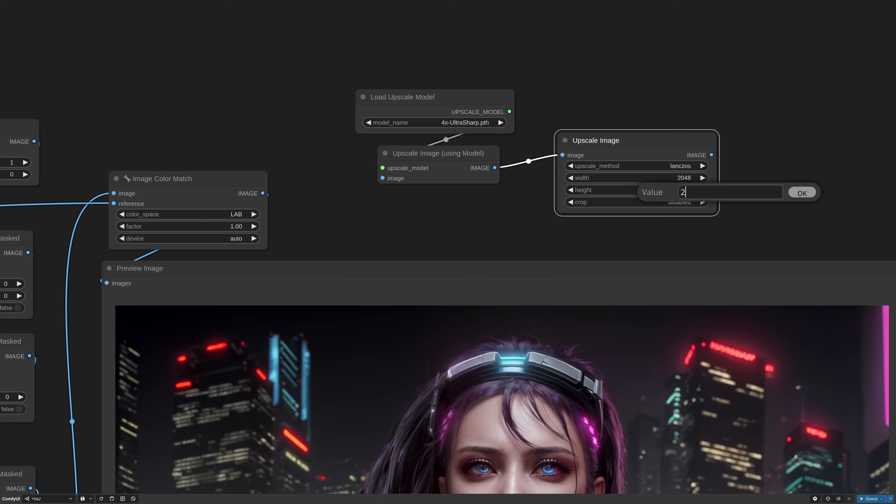
key("Return")
left_click_drag(715, 214, 680, 213)
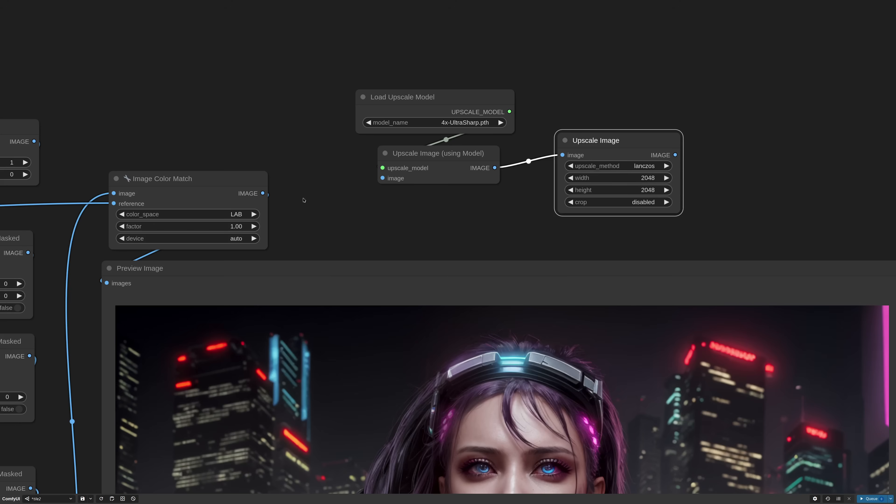
left_click_drag(263, 193, 382, 178)
left_click(742, 184)
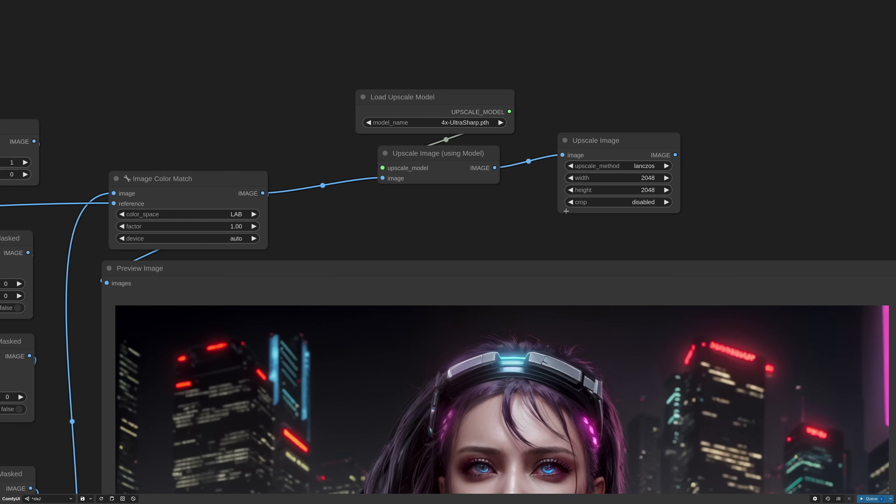
Step: Add a VAE Encode node after Upscale Image, connecting its pixels and the shared VAE
scroll(518, 229, "down", 8)
left_click_drag(468, 144, 573, 220)
mouse_move(578, 187)
left_mouse_down()
mouse_move(523, 195)
mouse_move(591, 193)
left_mouse_up()
left_click(542, 175)
left_click(607, 221)
scroll(336, 305, "down", 7)
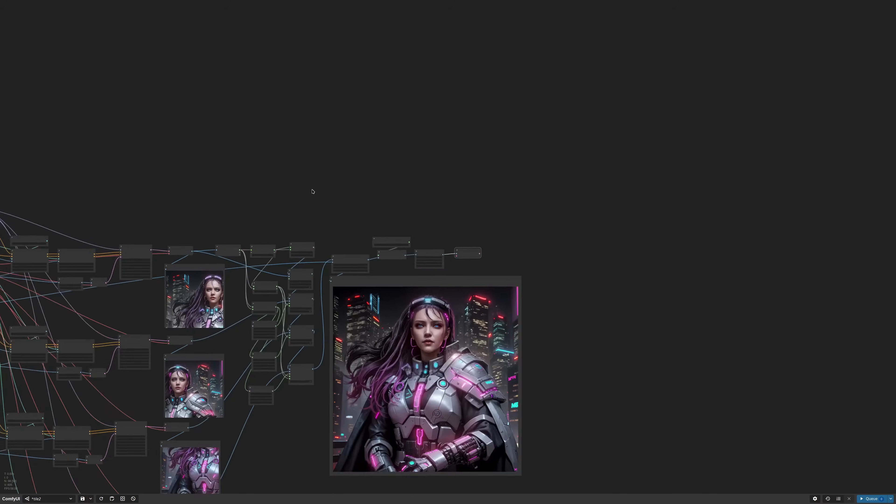
left_click_drag(311, 191, 571, 143)
scroll(801, 244, "up", 8)
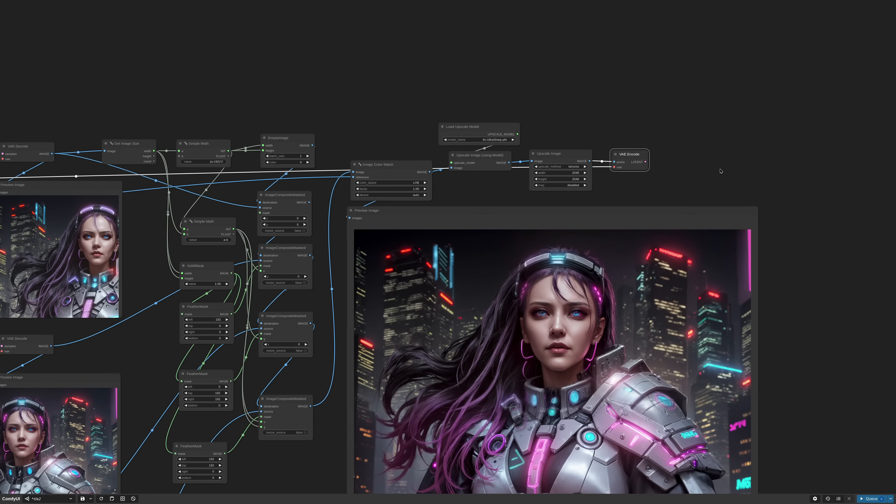
Step: Add a KSampler to the right of VAE Encode and connect the encoded latent to its latent_image input
left_click_drag(721, 170, 581, 185)
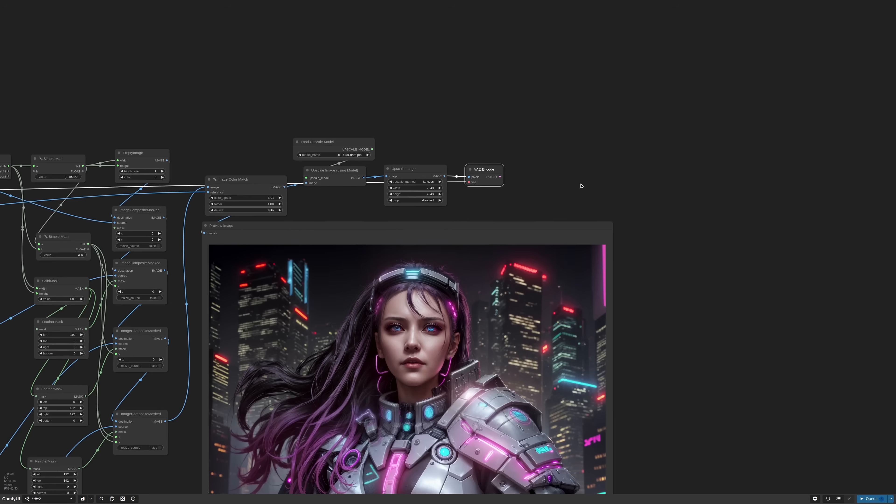
double_click(570, 169)
type("ksam")
left_click(596, 175)
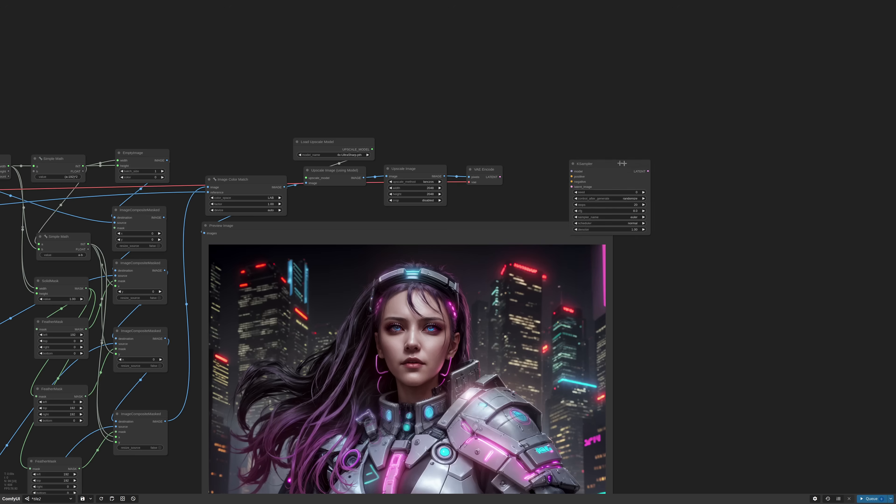
left_click_drag(618, 166, 576, 141)
left_click_drag(500, 177, 531, 159)
scroll(595, 158, "up", 5)
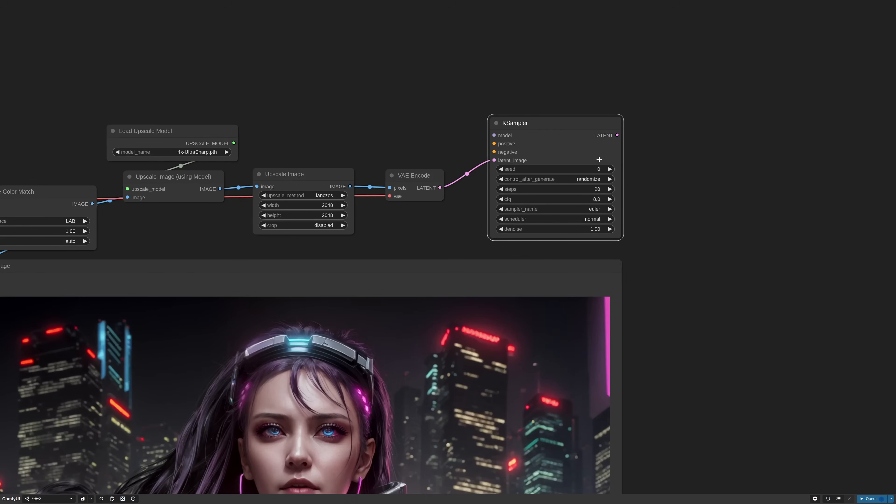
Step: Configure the new KSampler with 15 steps, dpmpp_2m_sde, karras, denoise 0.35 and a fixed seed
scroll(598, 160, "up", 1)
left_click(596, 236)
key("Return")
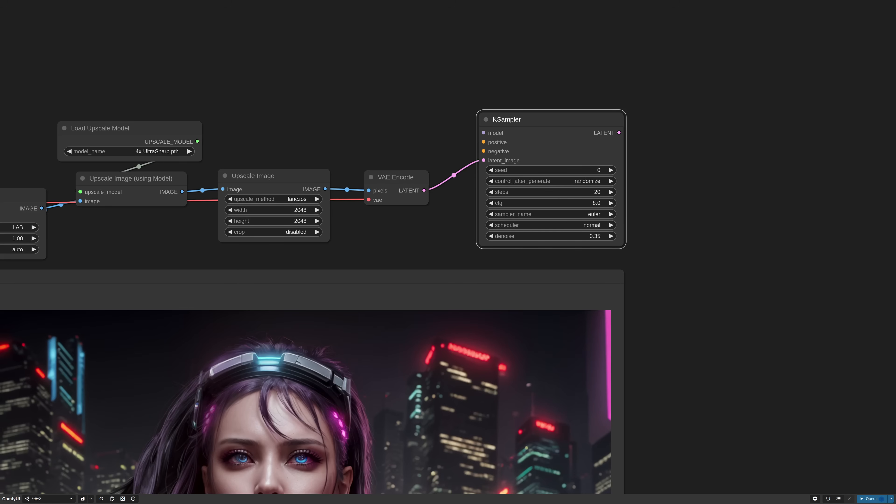
left_click(590, 214)
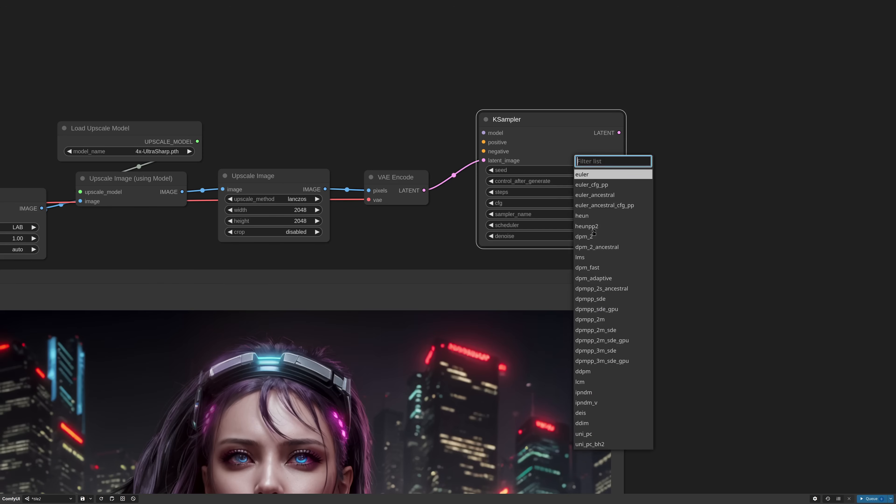
left_click(625, 330)
left_click(596, 225)
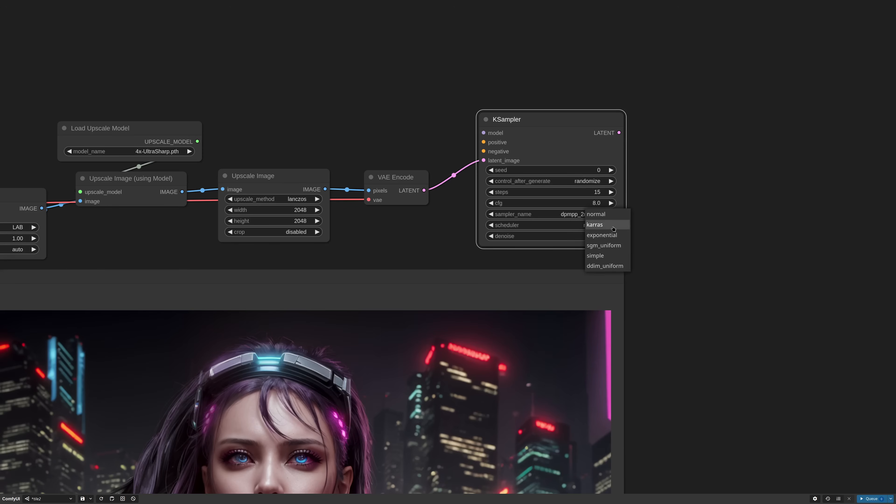
left_click(600, 224)
left_click(490, 180)
left_click(490, 180)
left_click(491, 181)
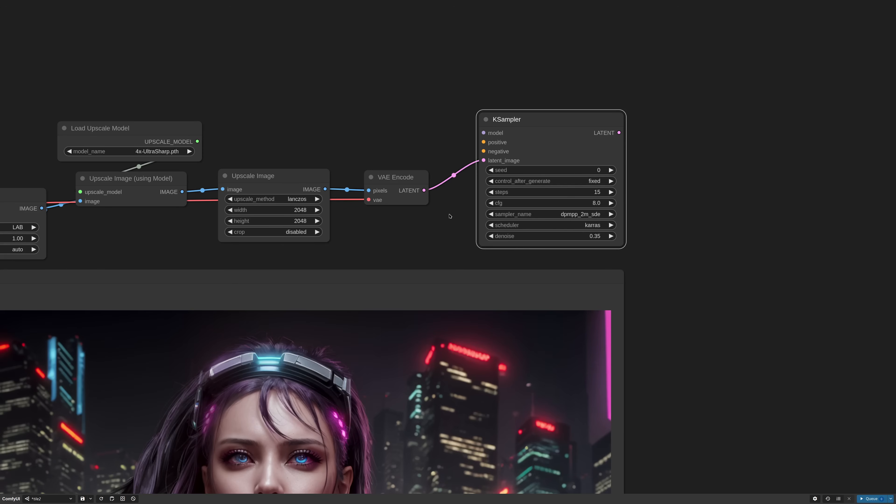
Step: Connect the shared model, the first tile's positive prompt and the shared negative conditioning to the new KSampler
scroll(450, 216, "down", 10)
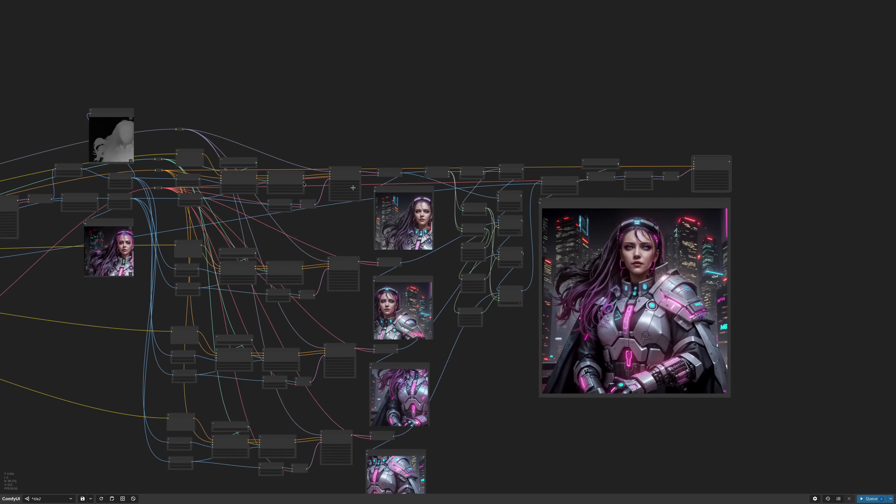
left_click_drag(202, 154, 693, 164)
left_click_drag(182, 129, 694, 162)
Step: Add a VAE Decode after the final KSampler and route its image to the large preview
scroll(750, 170, "up", 14)
left_click_drag(746, 236, 603, 207)
scroll(603, 207, "down", 4)
left_click_drag(550, 141, 590, 134)
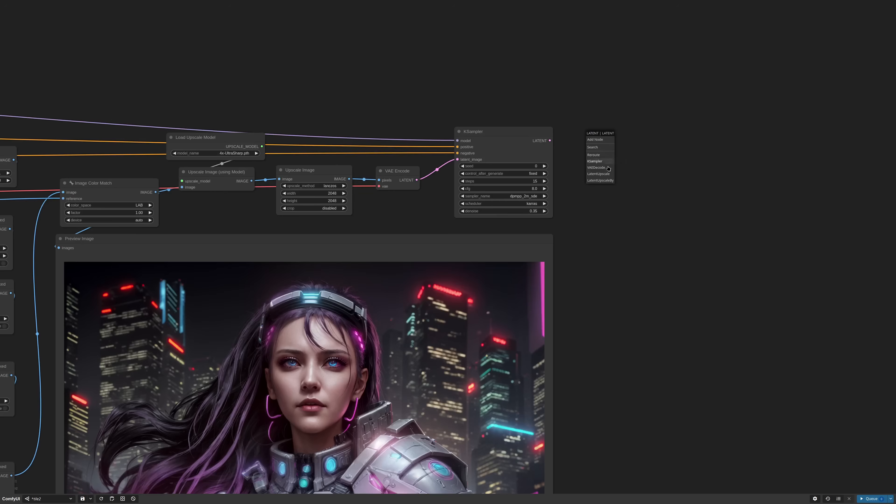
left_click(596, 167)
scroll(608, 168, "down", 6)
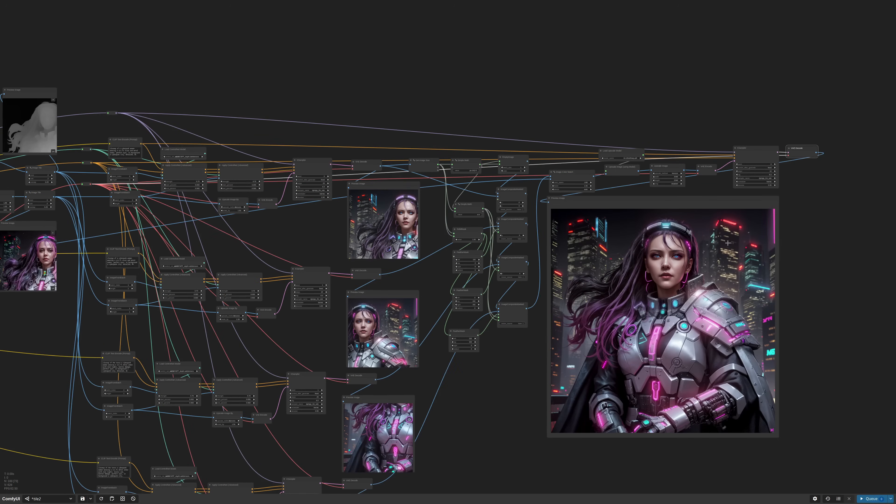
Step: Run the workflow and inspect the refined image in the large preview
scroll(727, 243, "down", 7)
key("ctrl+Return")
scroll(653, 232, "up", 7)
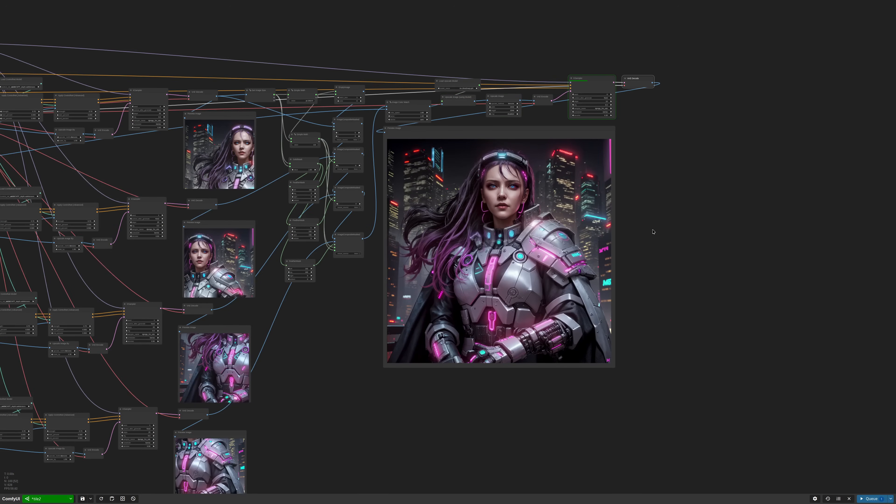
scroll(652, 232, "down", 2)
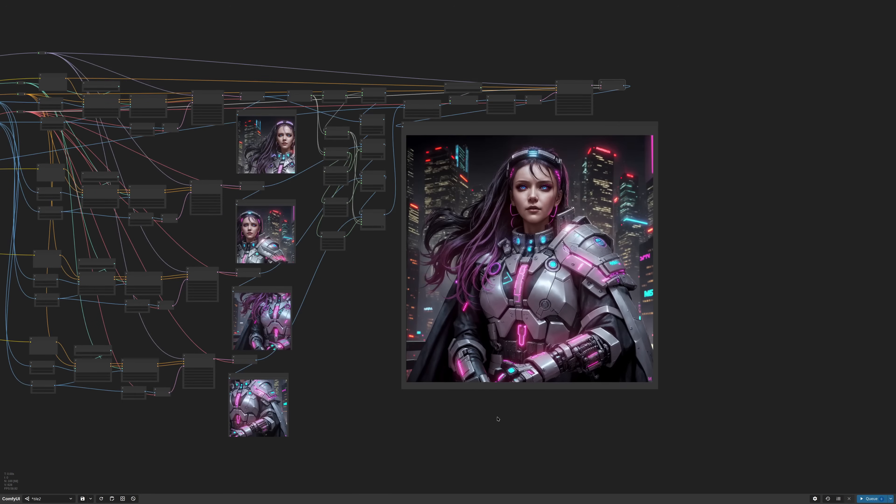
scroll(506, 166, "up", 6)
Step: Move the first-pass Preview Image node onto the upper corner of the large final preview for comparison
scroll(506, 165, "down", 8)
scroll(420, 269, "down", 4)
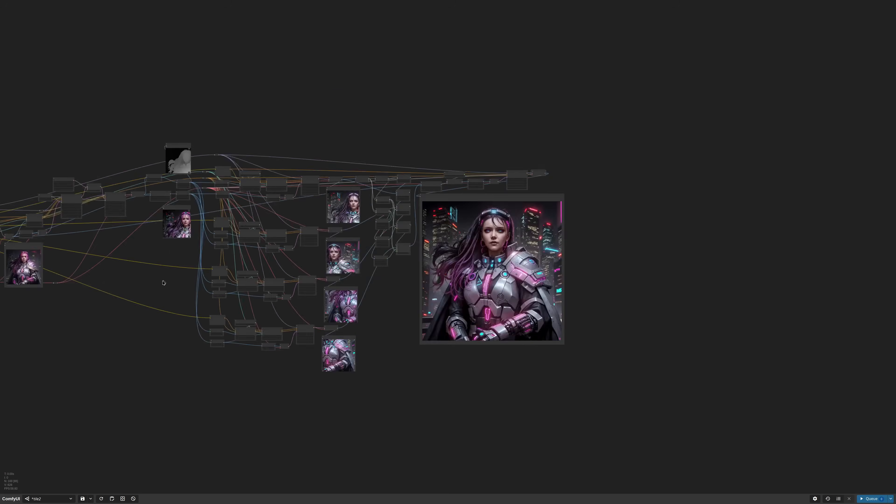
scroll(474, 252, "up", 9)
left_click_drag(818, 228, 716, 216)
left_click_drag(761, 270, 769, 211)
scroll(769, 211, "up", 2)
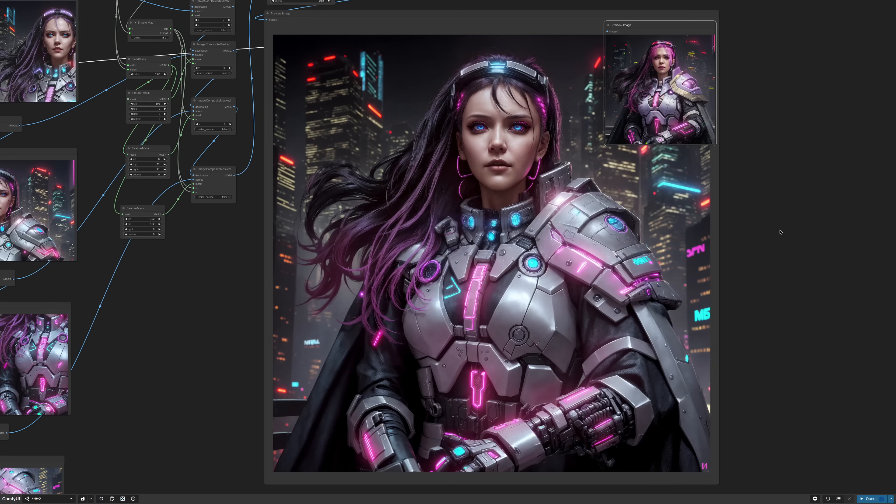
scroll(762, 229, "down", 6)
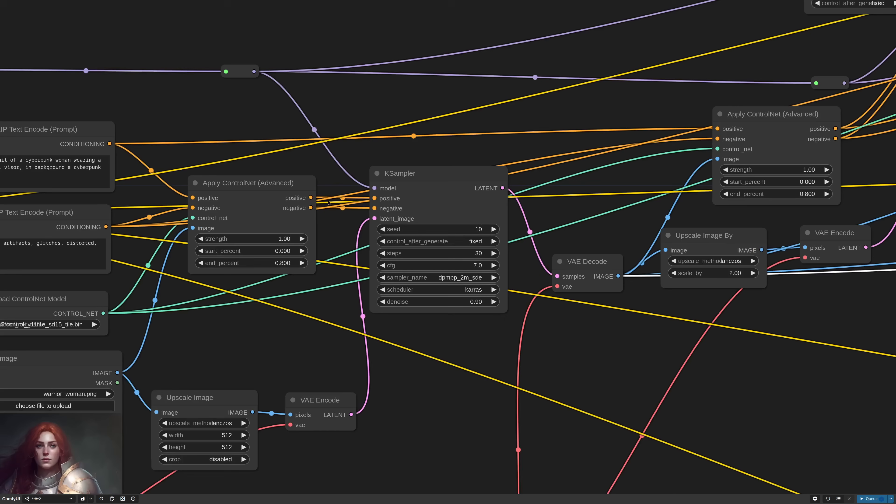
left_click(433, 228)
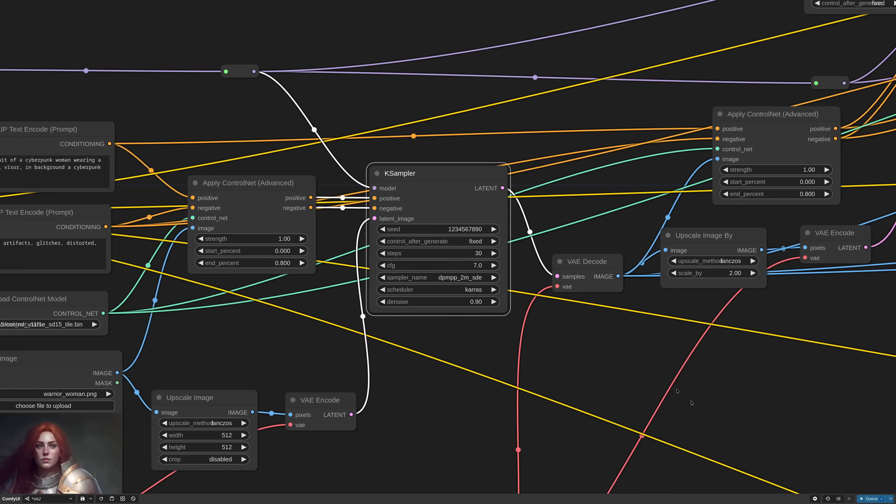
key("ctrl+Return")
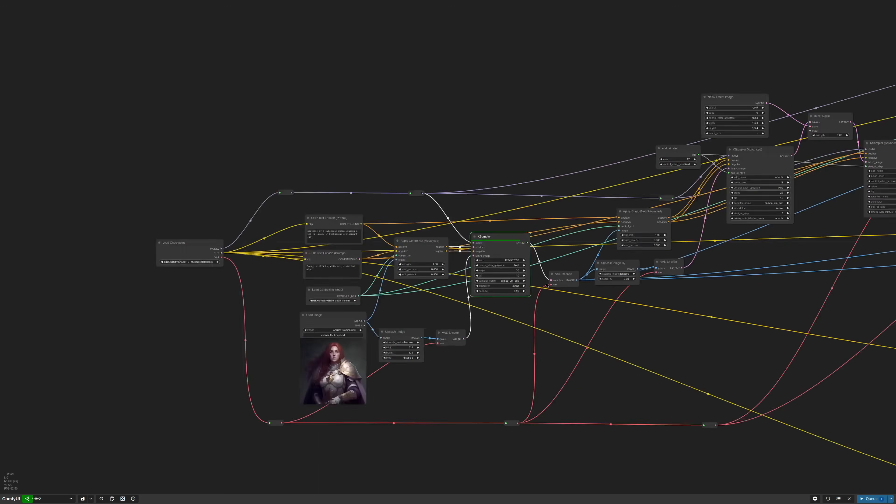
Step: Follow the run along the graph, examining the split tile images and each refined tile preview
left_click_drag(803, 292, 371, 324)
scroll(460, 312, "up", 7)
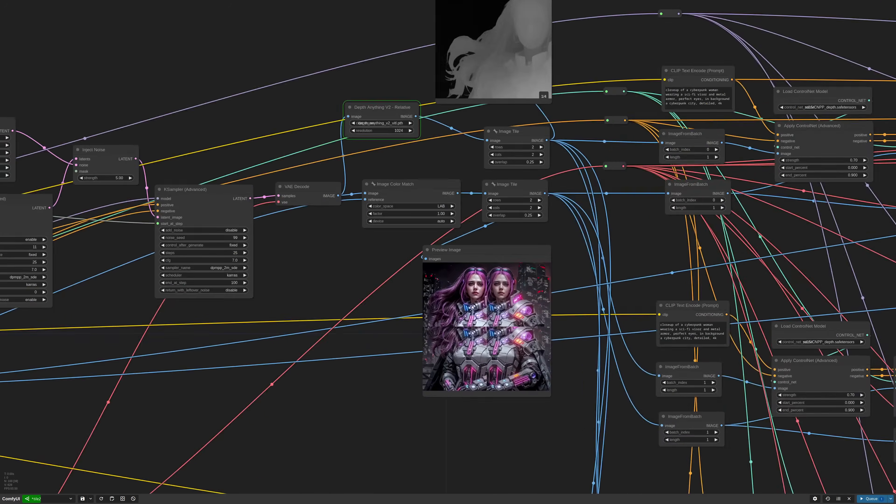
scroll(461, 313, "up", 6)
left_click(460, 312)
scroll(357, 302, "down", 8)
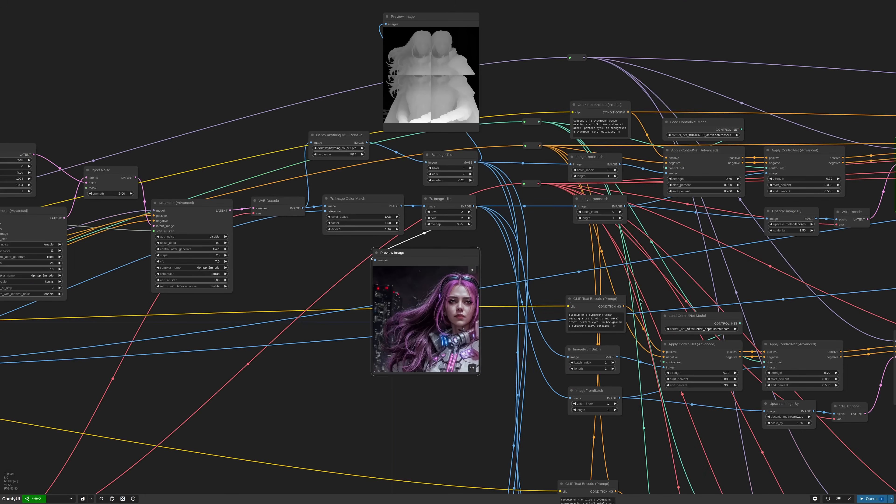
left_click_drag(641, 301, 163, 278)
left_click_drag(667, 329, 572, 240)
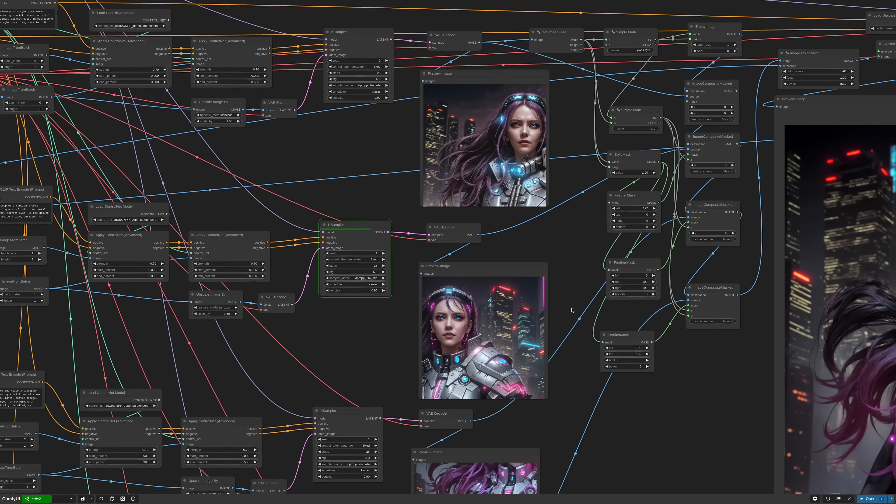
left_click_drag(572, 310, 598, 248)
scroll(586, 278, "up", 4)
left_click_drag(590, 400, 607, 221)
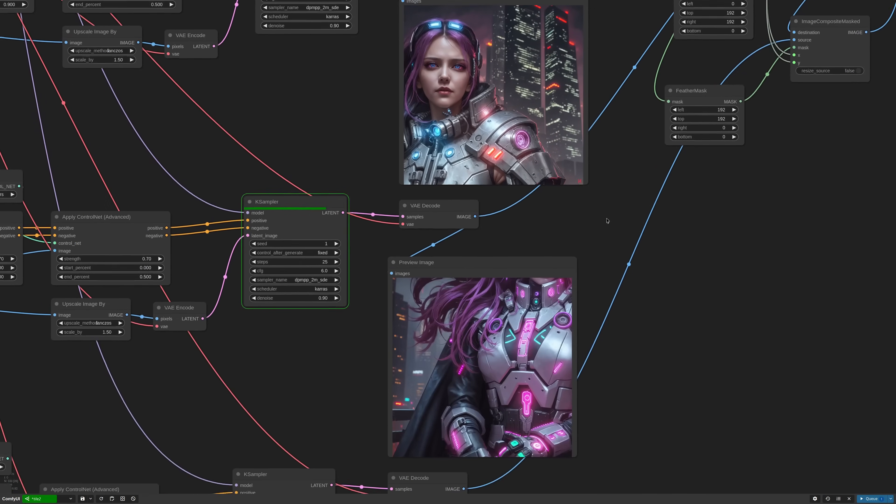
left_click_drag(631, 426, 632, 326)
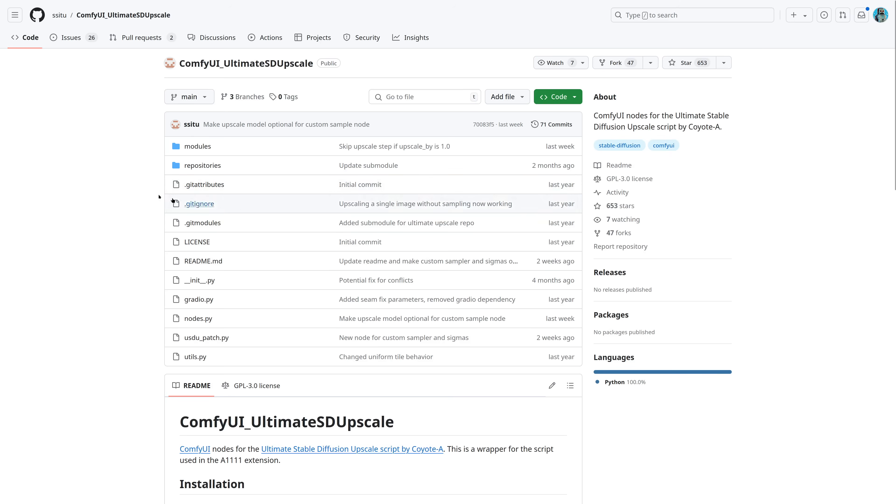
Step: Switch to the ComfyUI_UltimateSDUpscale GitHub page and read the README's usage section
scroll(119, 164, "down", 10)
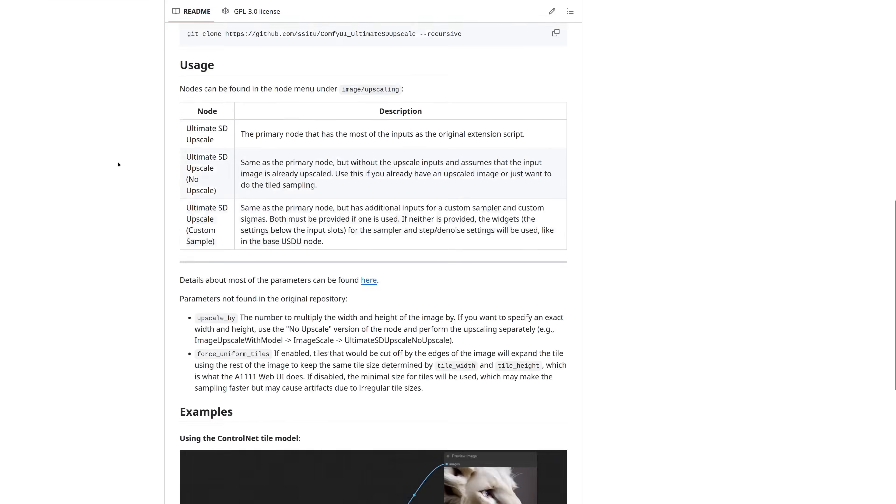
Step: Skim the README pages of ComfyUI_UltimateSDUpscale, ComfyUI-TiledDiffusion and the ComfyUI SUPIR upscaler wrapper as alternative upscaling methods
scroll(117, 165, "down", 5)
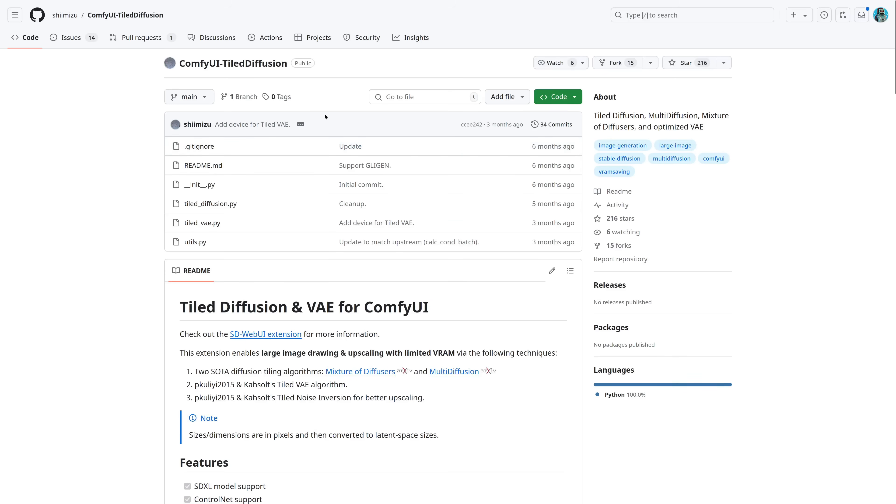
scroll(326, 115, "down", 8)
scroll(327, 115, "down", 20)
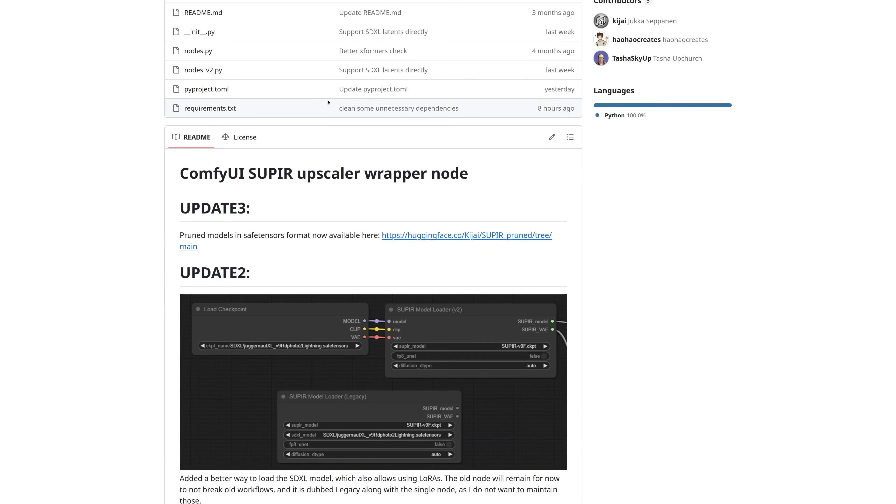
scroll(328, 106, "down", 2)
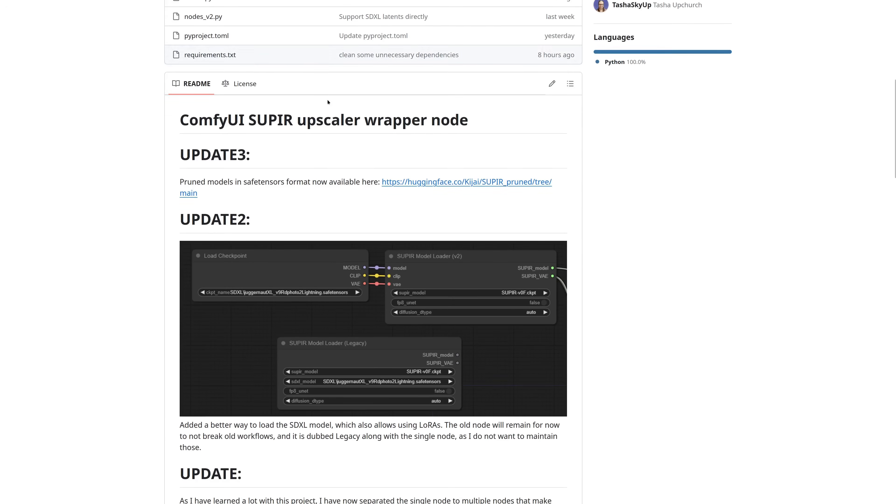
scroll(334, 124, "down", 4)
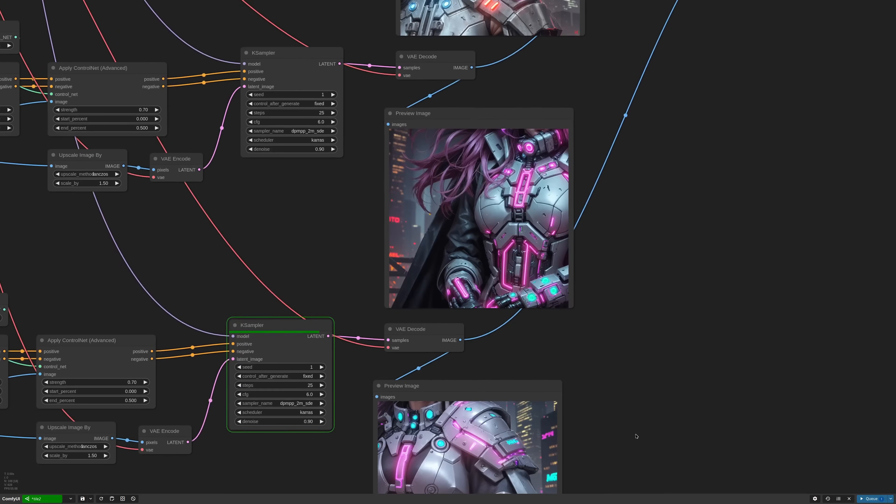
Step: Return to the ComfyUI graph and examine the refined tile previews and the final upscaled image of the current run
left_click_drag(635, 430, 640, 300)
scroll(638, 300, "down", 10)
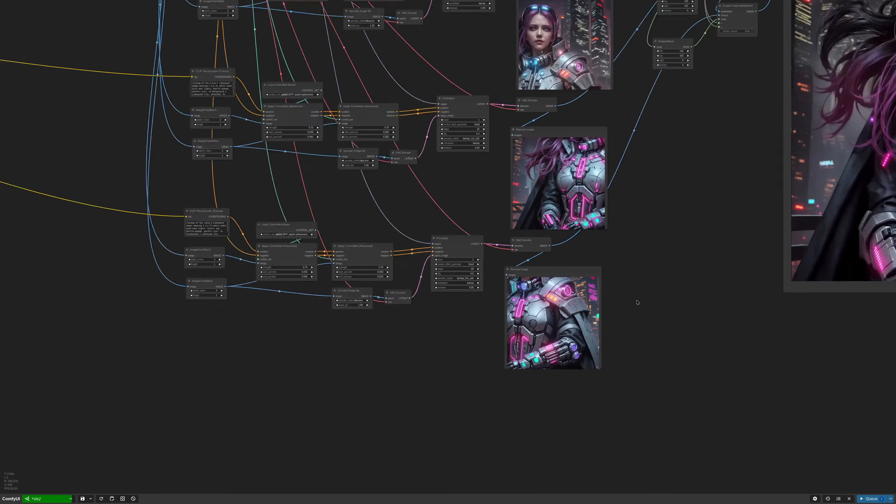
left_click_drag(580, 280, 376, 306)
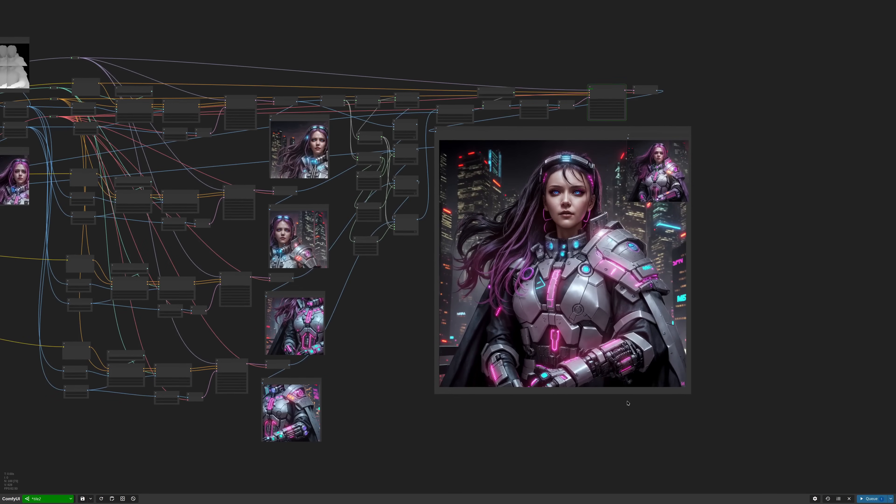
scroll(631, 263, "up", 3)
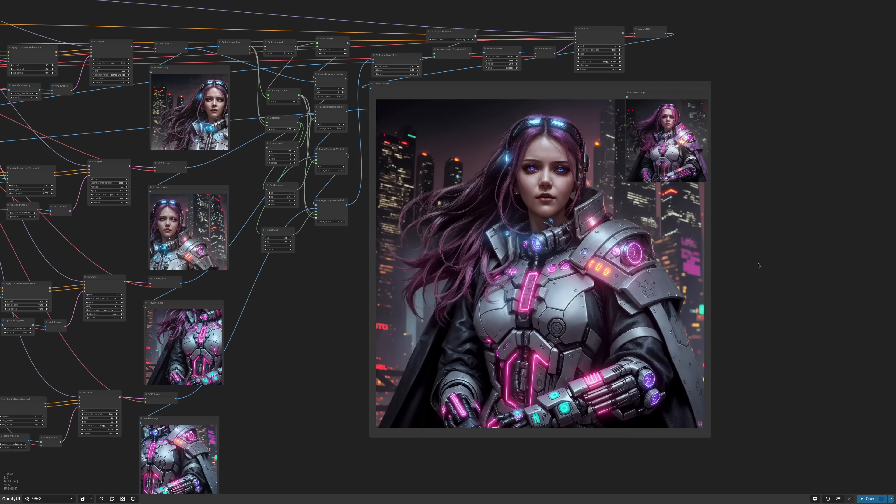
scroll(652, 256, "up", 1)
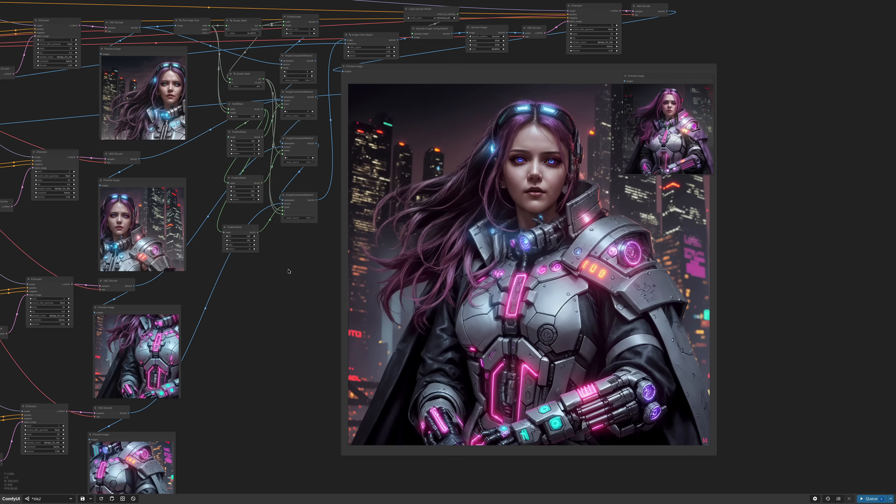
Step: Place the first-pass Preview Image node back beneath its VAE Decode node near the start of the graph
scroll(288, 271, "down", 9)
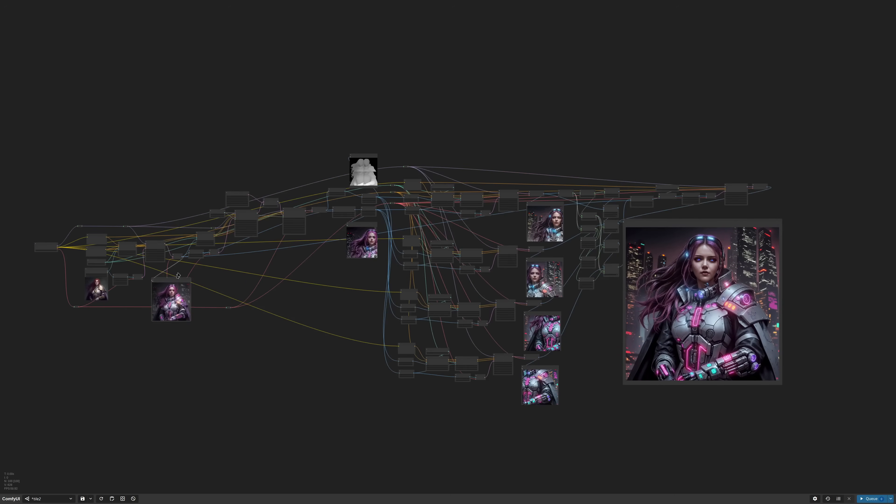
left_click_drag(173, 279, 195, 263)
scroll(413, 328, "down", 2)
left_click_drag(357, 318, 400, 309)
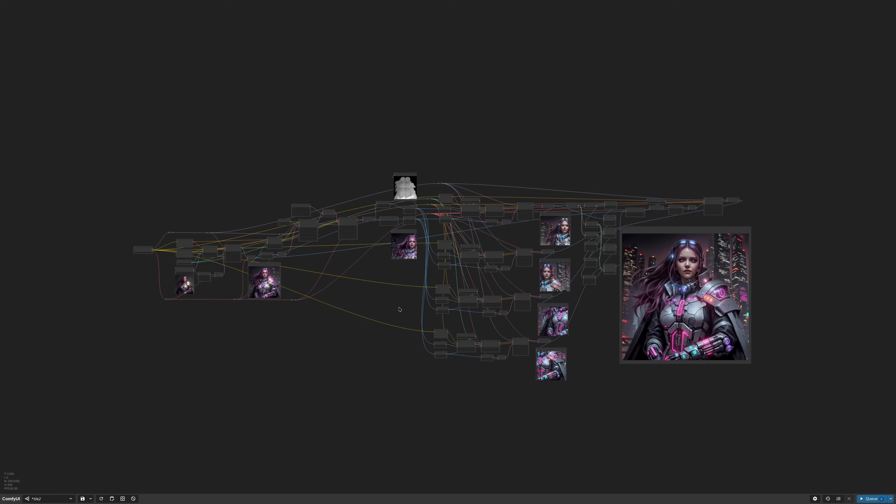
Step: Space the first tile's two Apply ControlNet (Advanced) nodes further apart and nudge its KSampler slightly lower
scroll(399, 309, "up", 15)
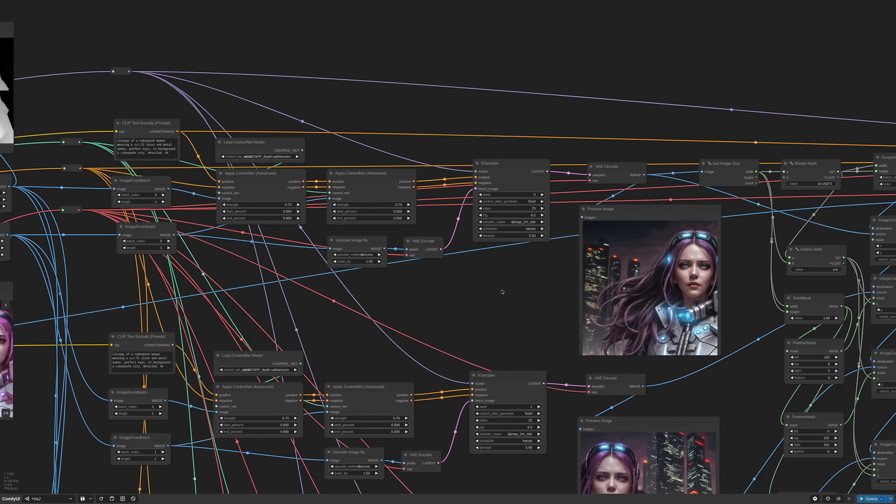
scroll(137, 123, "up", 5)
left_click(148, 122)
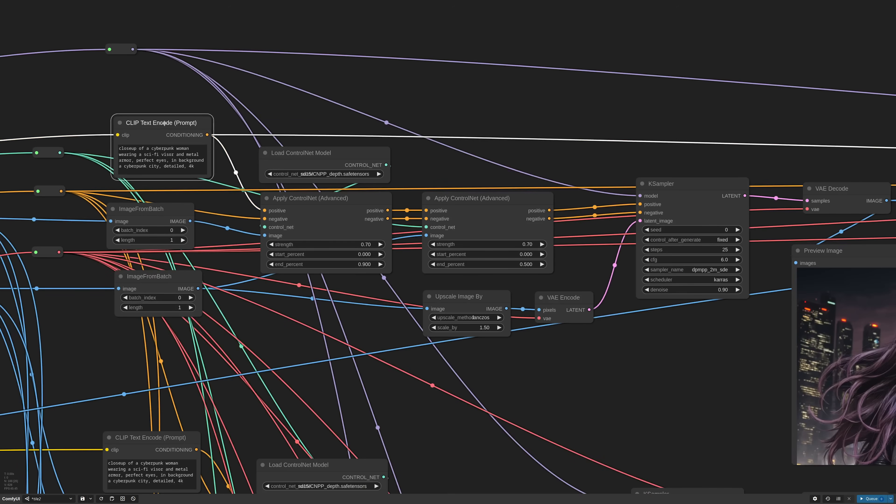
left_click_drag(310, 198, 298, 199)
left_click_drag(455, 199, 468, 199)
left_click_drag(574, 169, 337, 151)
mouse_move(461, 167)
left_mouse_down()
mouse_move(470, 183)
mouse_move(457, 176)
left_mouse_up()
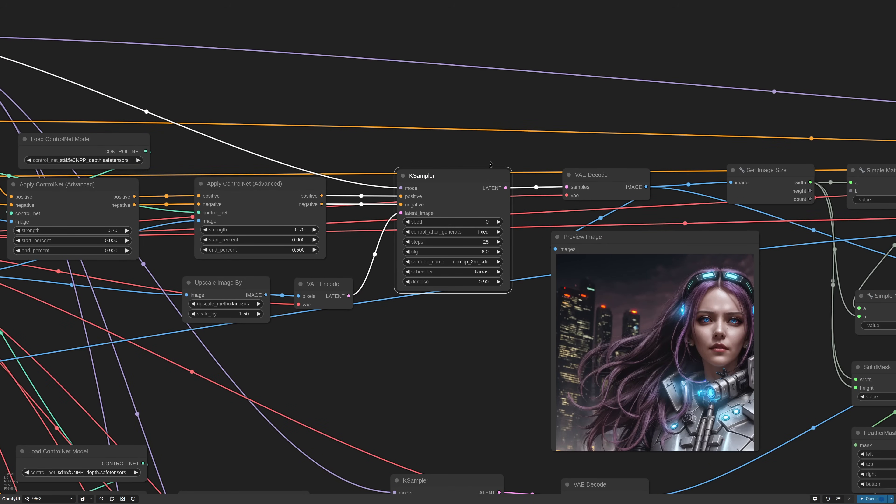
Step: Add FreeU_V2, PatchModelAddDownscale (Kohya Deep Shrink) and PerturbedAttentionGuidance nodes above the first tile's KSampler
scroll(491, 165, "up", 5)
double_click(438, 136)
type("free")
key("Down")
key("Return")
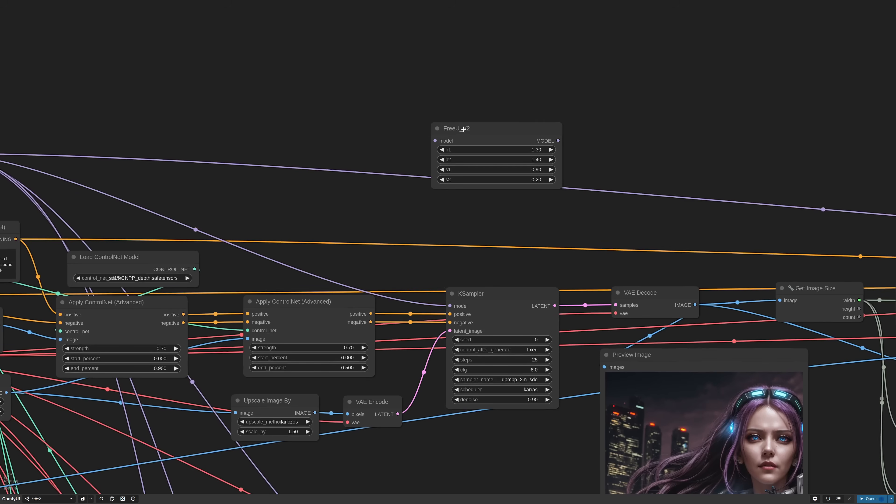
left_click_drag(463, 128, 365, 124)
double_click(508, 130)
type("dee")
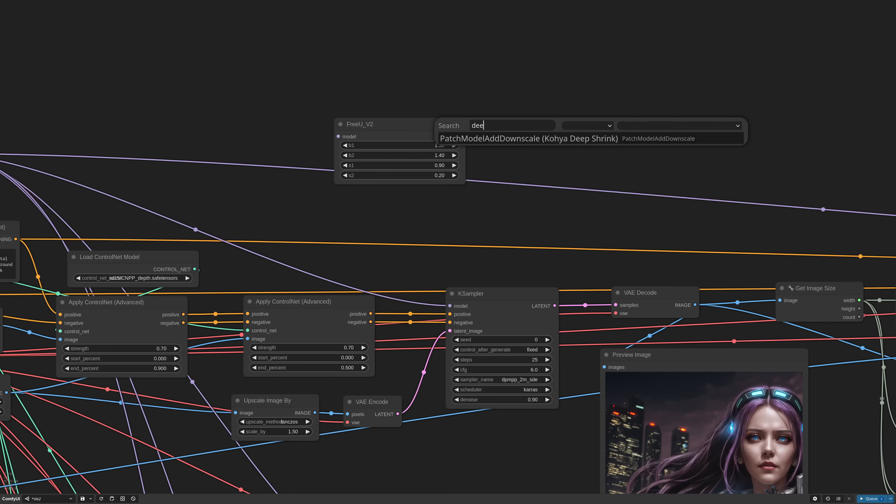
key("Return")
double_click(406, 210)
type("pert")
key("Down")
key("Down")
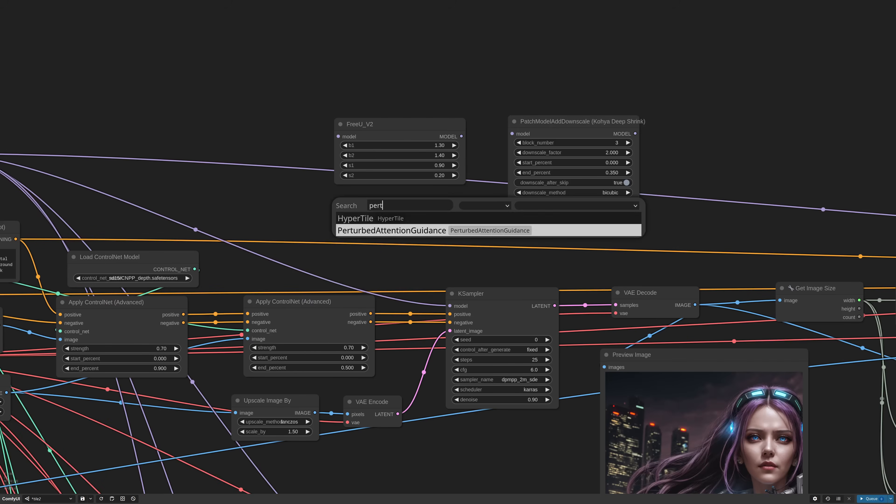
key("Return")
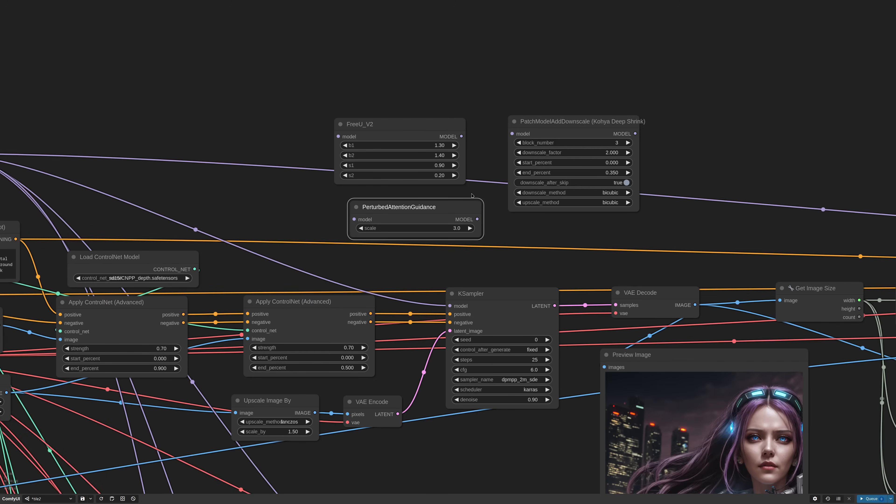
Step: Delete the three unconnected model-patch nodes above the first tile's KSampler
left_click_drag(400, 95, 557, 238)
key("Delete")
Step: Examine the final upscaled image up close around the shoulder armor and face, and as a whole
scroll(557, 238, "down", 9)
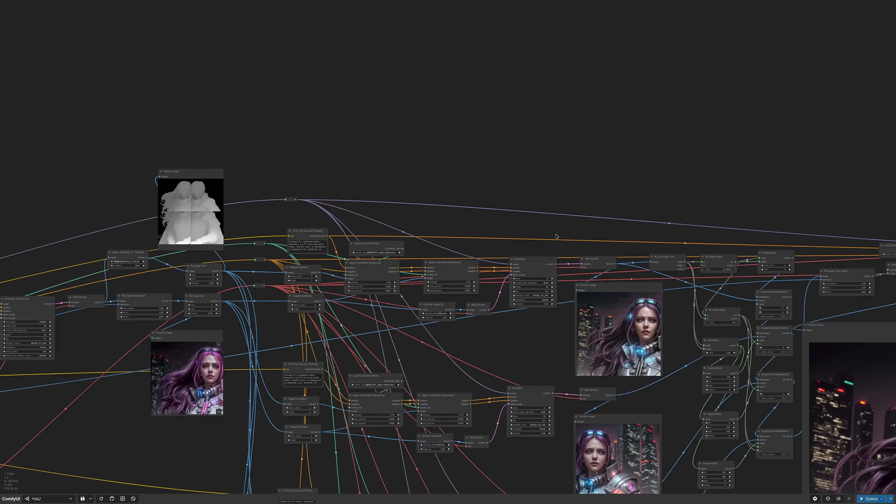
left_click_drag(864, 294, 434, 128)
scroll(506, 152, "down", 1)
left_click_drag(506, 152, 494, 92)
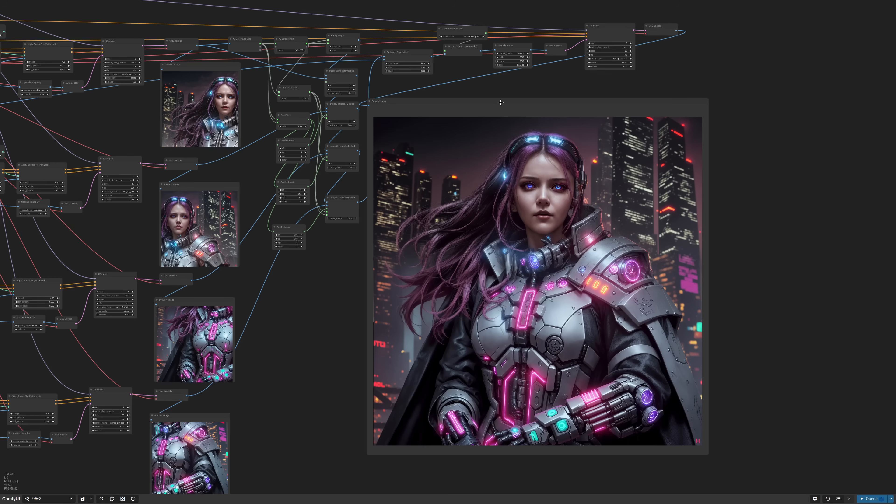
scroll(595, 268, "up", 6)
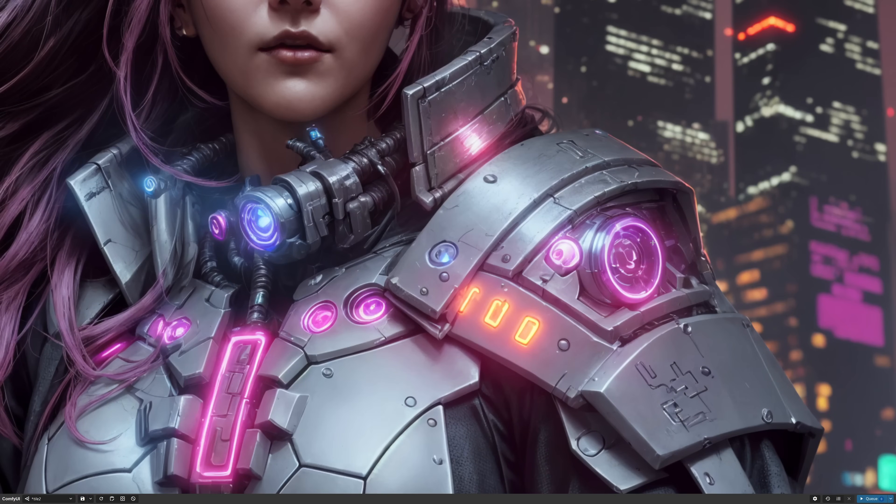
scroll(535, 281, "down", 5)
scroll(436, 194, "up", 4)
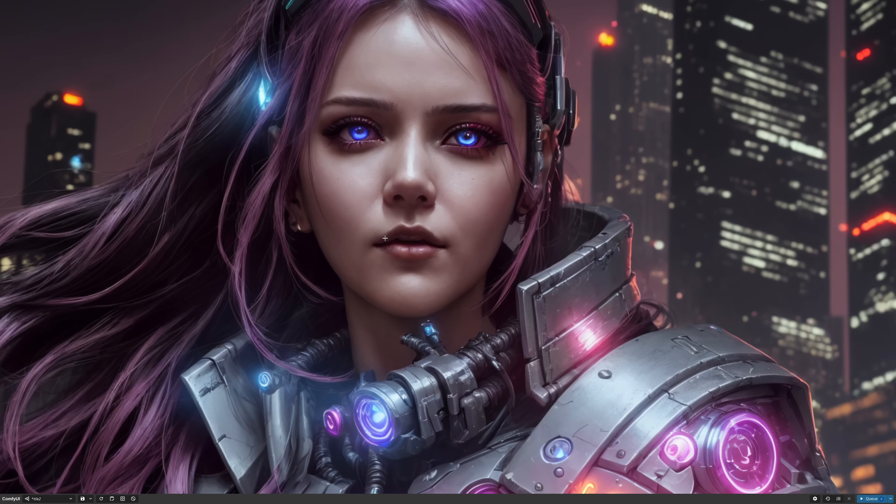
scroll(385, 238, "down", 6)
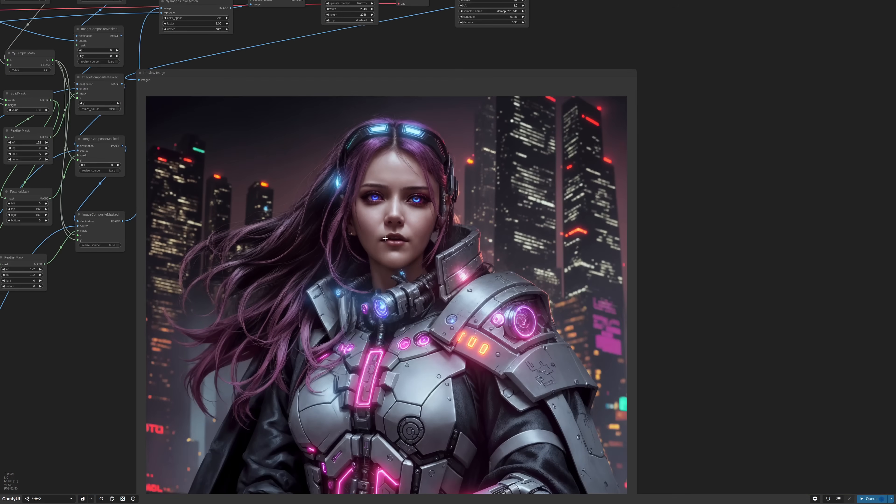
scroll(384, 239, "down", 2)
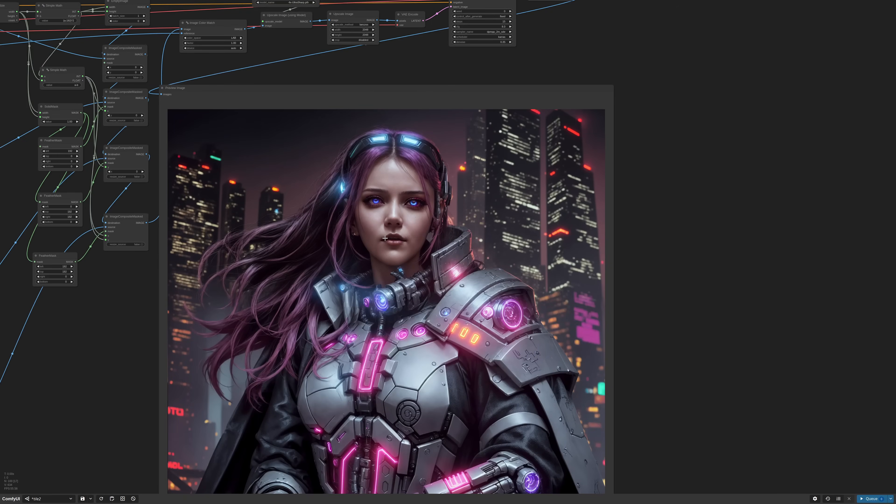
scroll(384, 238, "down", 2)
left_click_drag(600, 291, 608, 243)
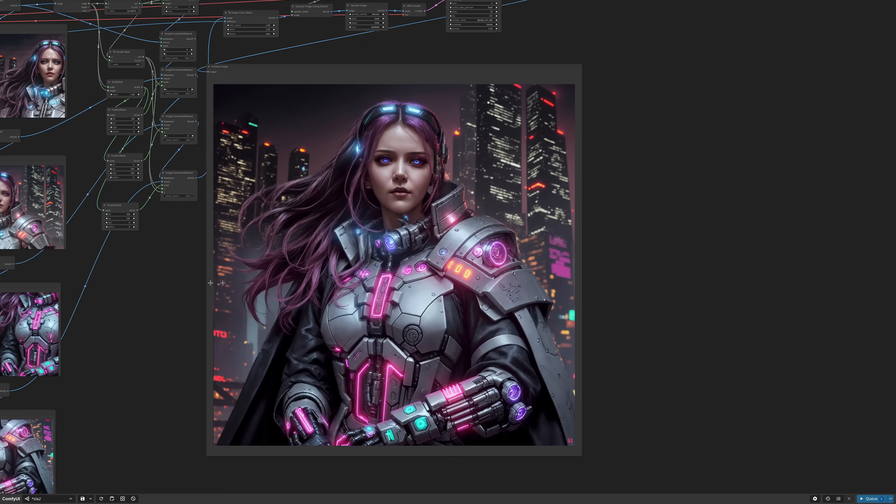
left_click_drag(154, 277, 177, 276)
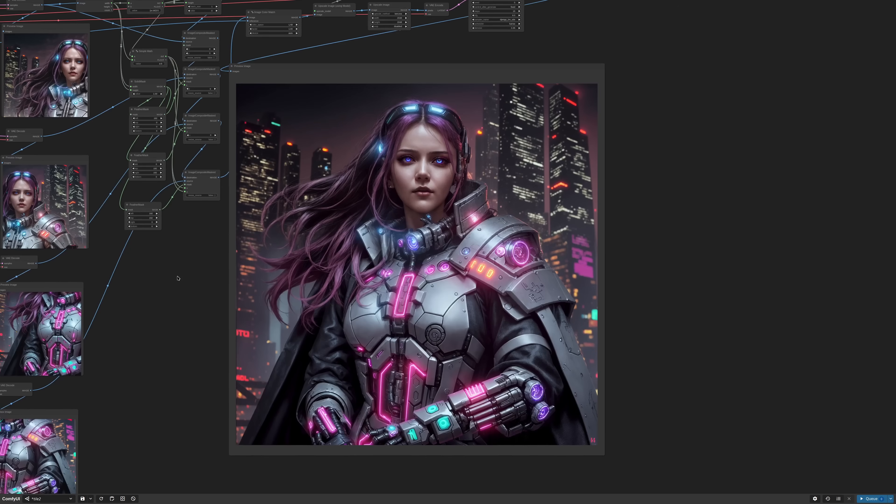
Step: Add an Image Apply LUT node below the last VAE Decode node
left_click_drag(416, 54, 418, 208)
scroll(563, 175, "up", 8)
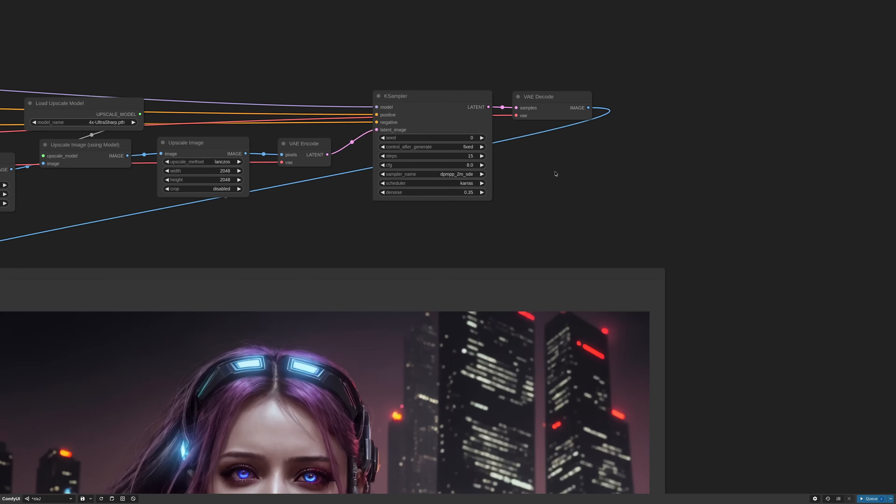
double_click(546, 163)
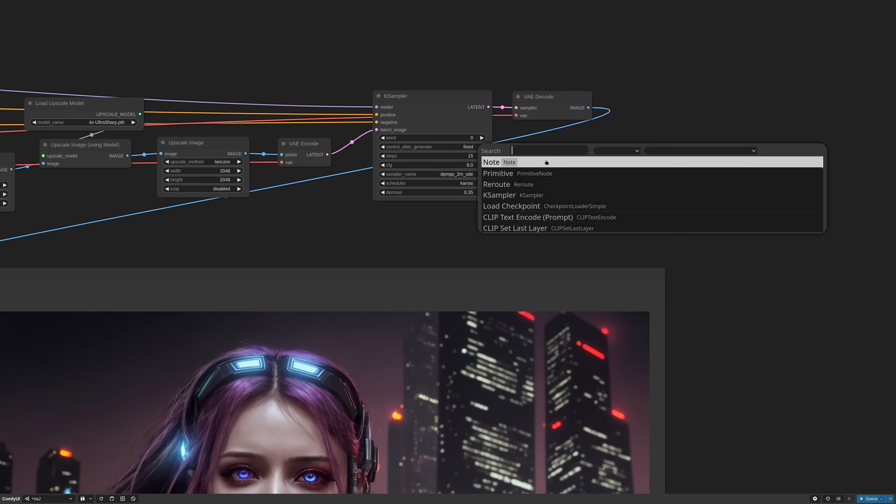
type("image a")
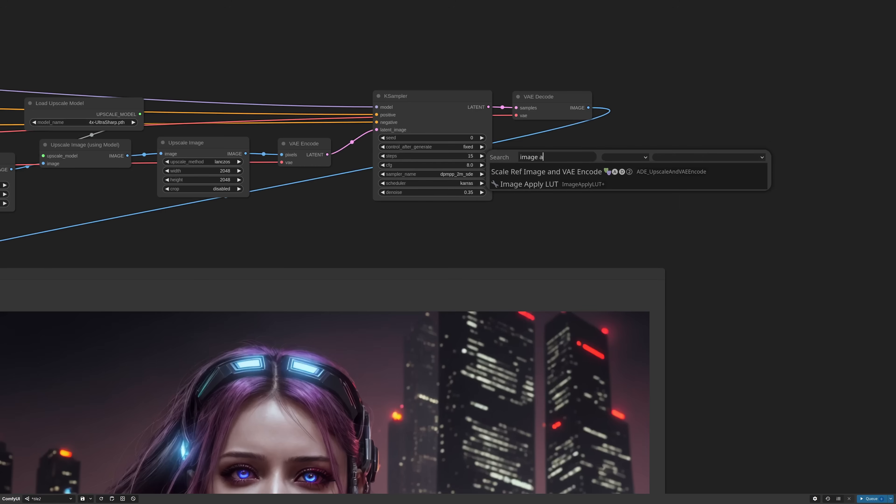
type("pply ")
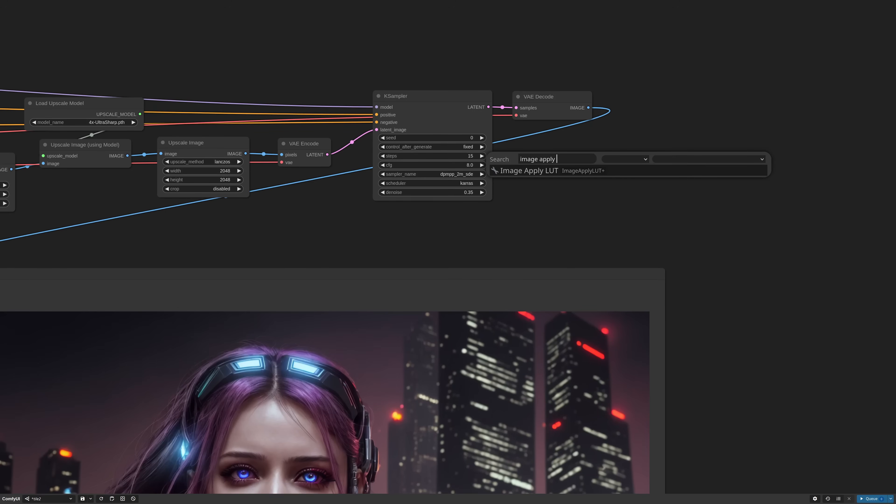
type("lut")
left_click(534, 172)
left_click_drag(598, 151, 598, 150)
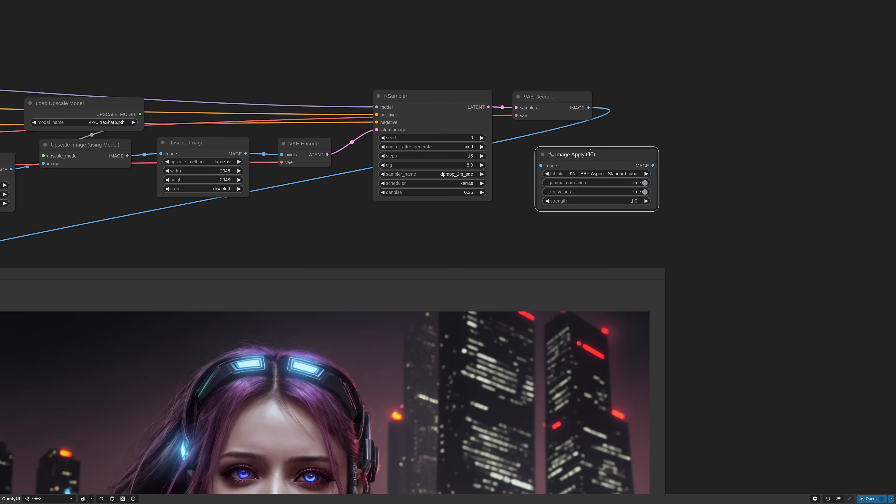
Step: Set the Image Apply LUT node to use Nah.CUBE at a strength of 0.8
scroll(598, 150, "up", 3)
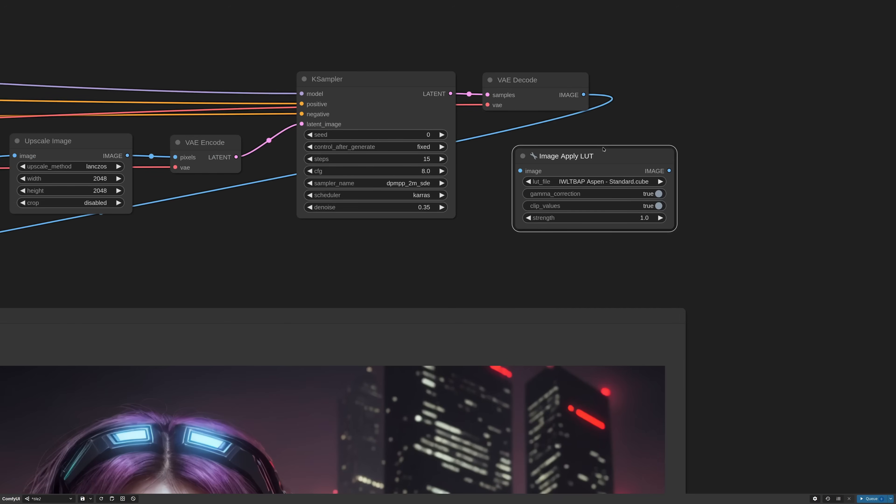
scroll(603, 150, "up", 1)
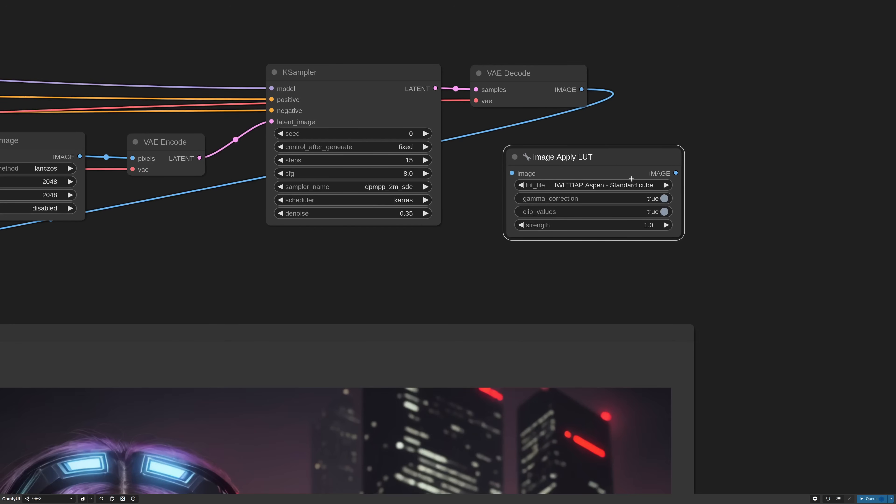
left_click(619, 185)
left_click(624, 273)
left_click(649, 225)
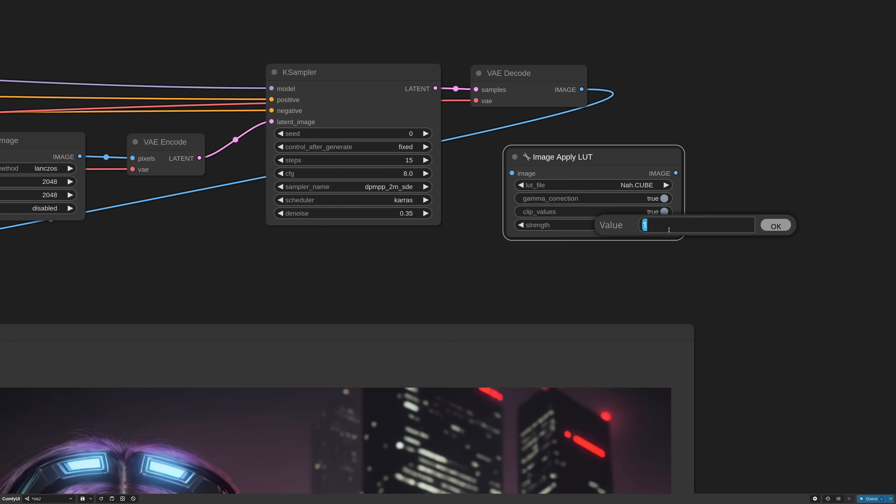
type("1")
key("Return")
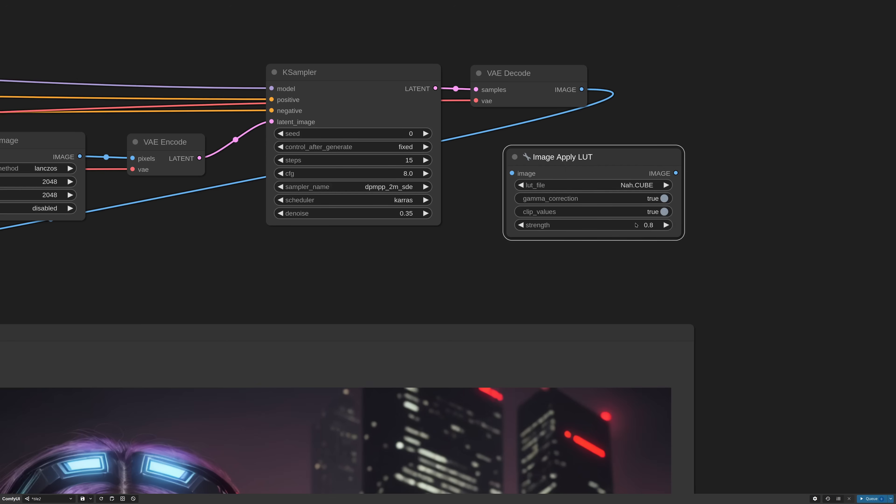
Step: Route the last VAE Decode's image through the Image Apply LUT node into the final Preview Image and run the workflow
scroll(586, 143, "down", 2)
left_click_drag(582, 90, 550, 330)
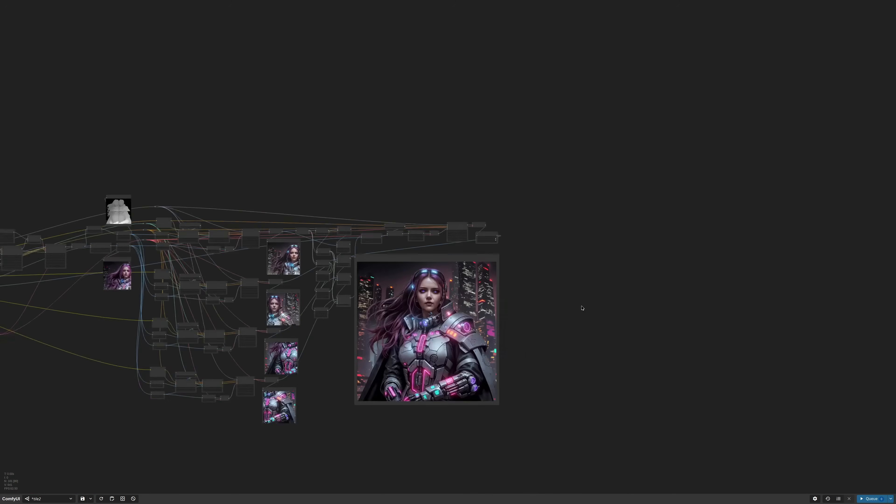
key("ctrl+Return")
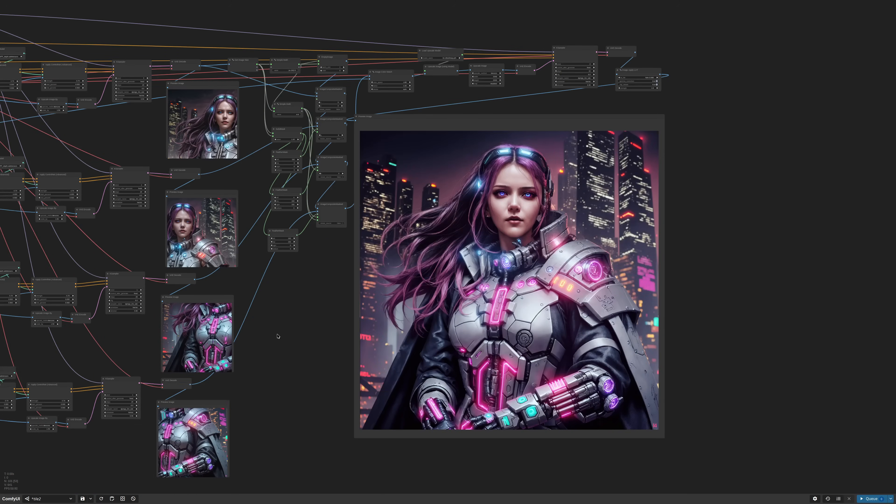
Step: Increase the noise_seed of the first KSampler (Advanced) by one and run the workflow again
scroll(278, 335, "down", 2)
left_click_drag(278, 334, 644, 334)
left_click_drag(248, 264, 556, 316)
scroll(418, 254, "up", 8)
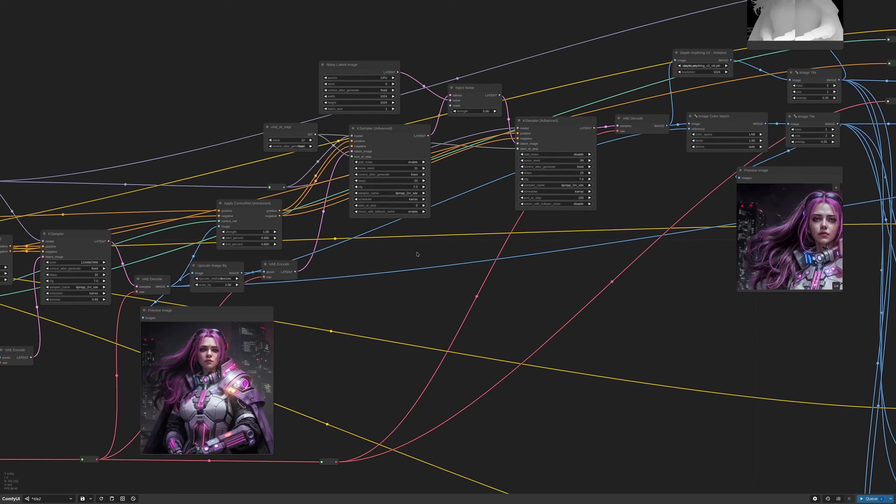
left_click_drag(417, 255, 268, 267)
left_click(274, 180)
key("ctrl+Return")
Step: Follow the new run along the graph, examining the four refined tile previews, the last KSampler and the final preview
scroll(514, 306, "down", 2)
left_click_drag(673, 336, 105, 353)
scroll(559, 350, "up", 6)
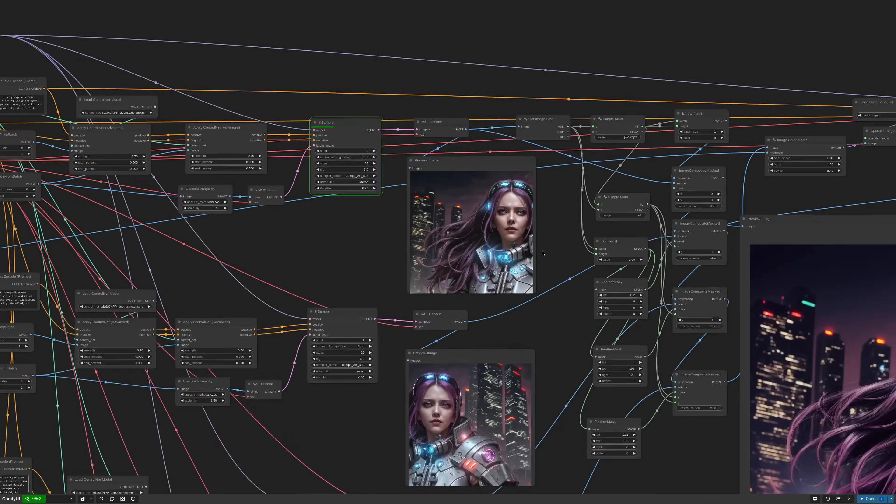
left_click_drag(567, 329, 572, 89)
left_click_drag(576, 346, 586, 32)
left_click_drag(596, 218, 600, 106)
scroll(600, 177, "down", 4)
left_click_drag(621, 170, 371, 303)
scroll(377, 275, "down", 5)
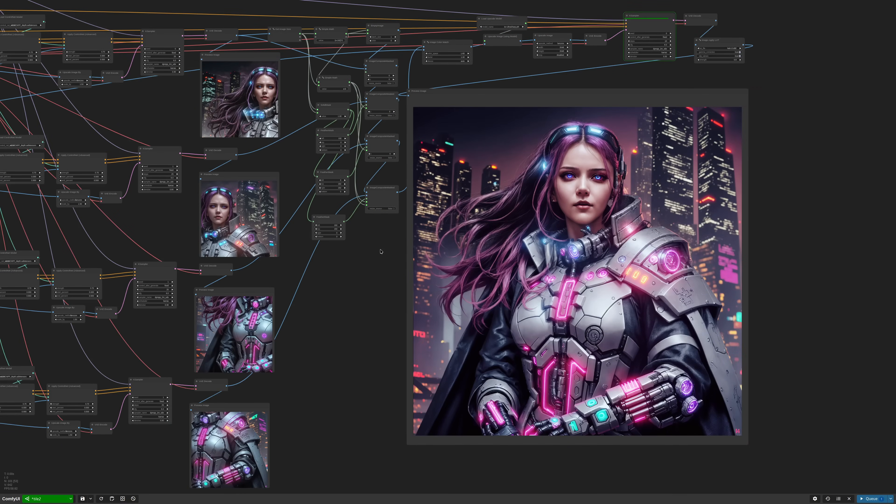